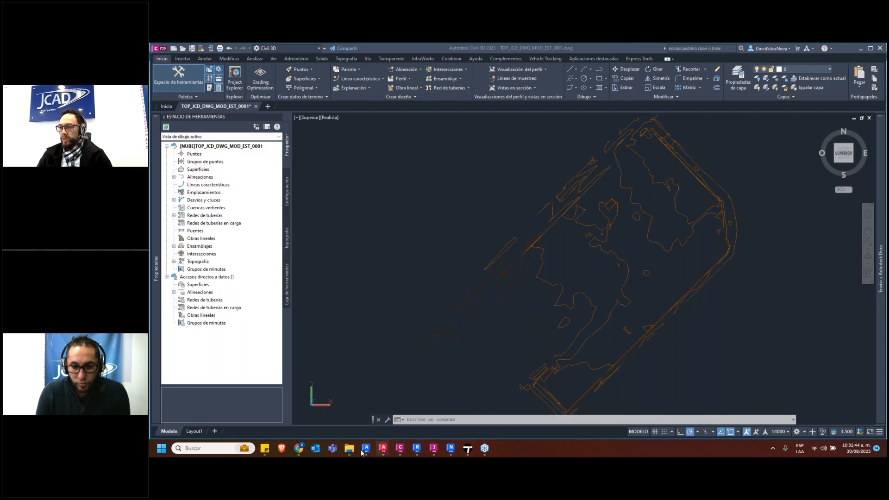
Switch to Revit's TOPOGRAFIA 3D view and select the imported TOP_JCD_DWG_MOD_EST_0001.dwg to check its properties
left_click(418, 450)
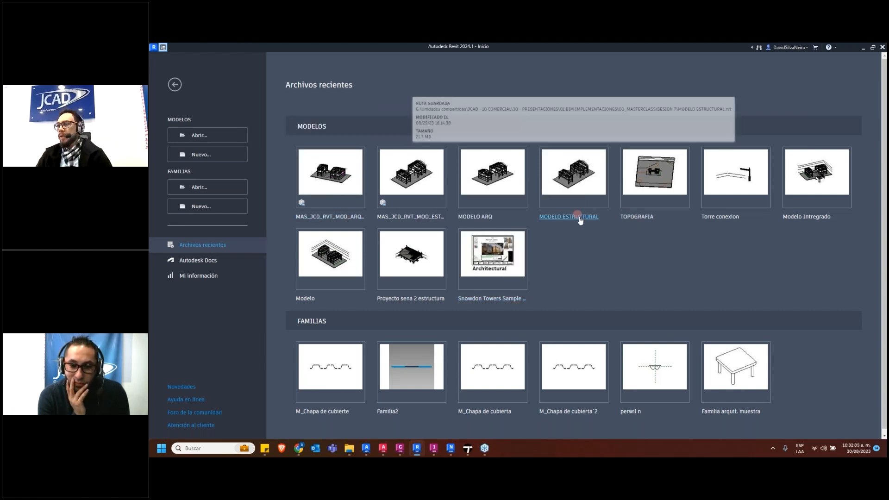
key("ctrl+d")
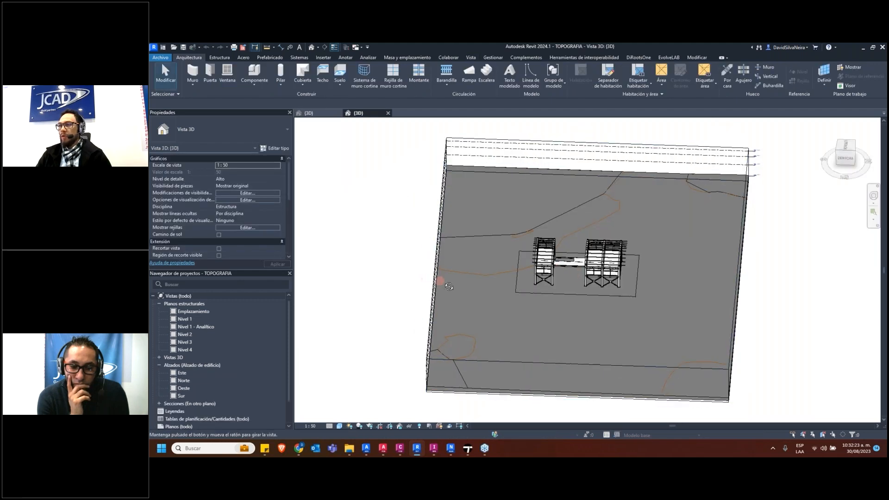
middle_click_drag(439, 280, 505, 282, "shift")
scroll(507, 268, "up", 5)
left_click(555, 208)
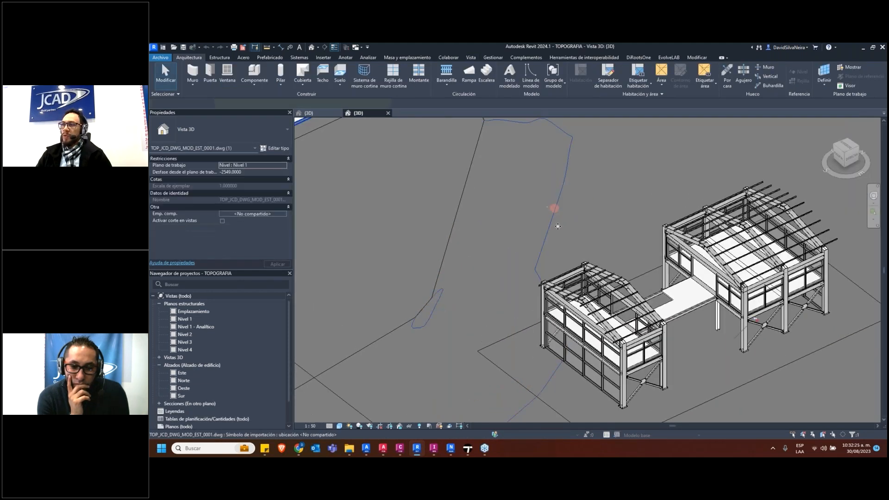
scroll(498, 208, "down", 3)
left_click(213, 139)
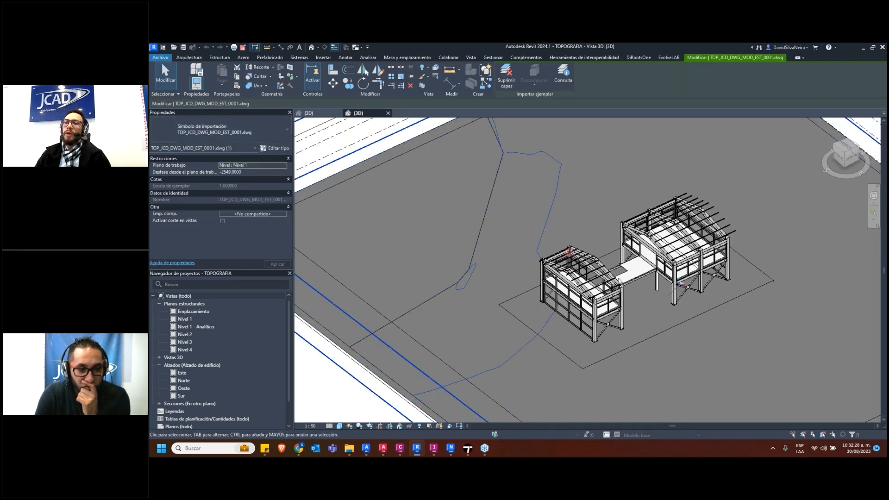
Inspect the linked MODELO ESTRUCTURAL.rvt model on the terrain, selecting it and clearing the selection
scroll(588, 257, "down", 3)
middle_click_drag(588, 257, 566, 253)
scroll(566, 255, "up", 3)
scroll(562, 259, "down", 1)
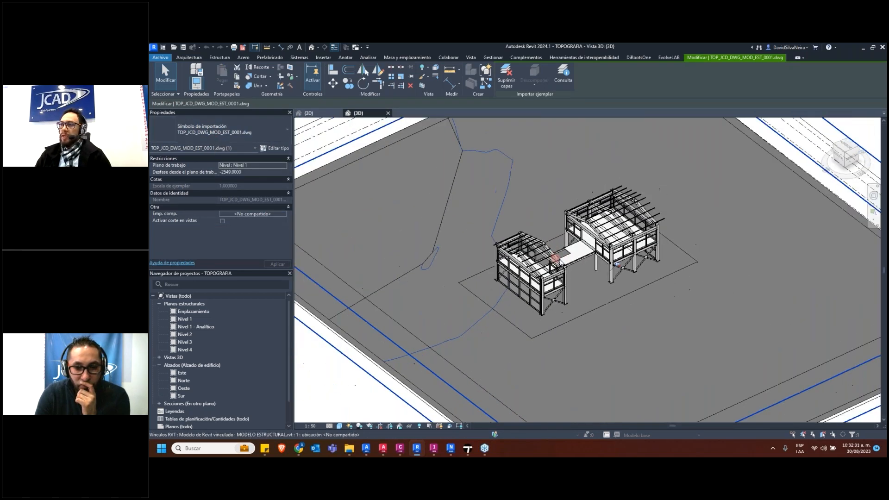
scroll(559, 265, "up", 4)
left_click(554, 255)
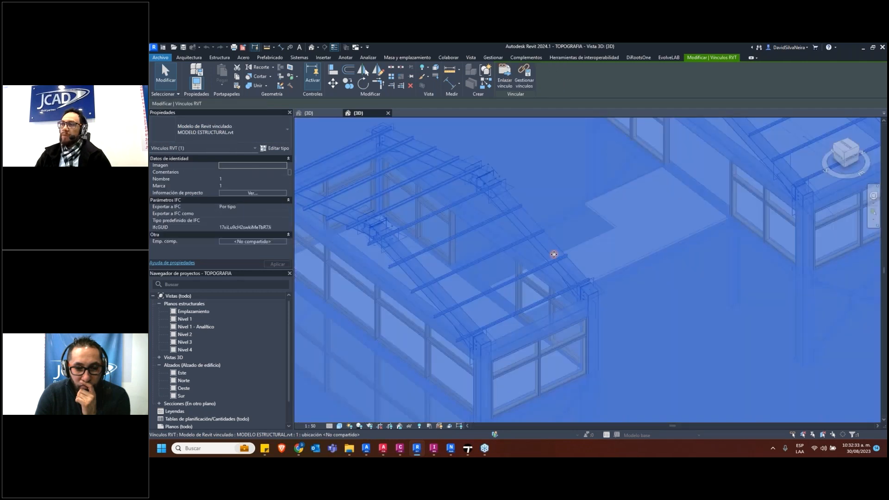
key("Escape")
scroll(556, 211, "down", 5)
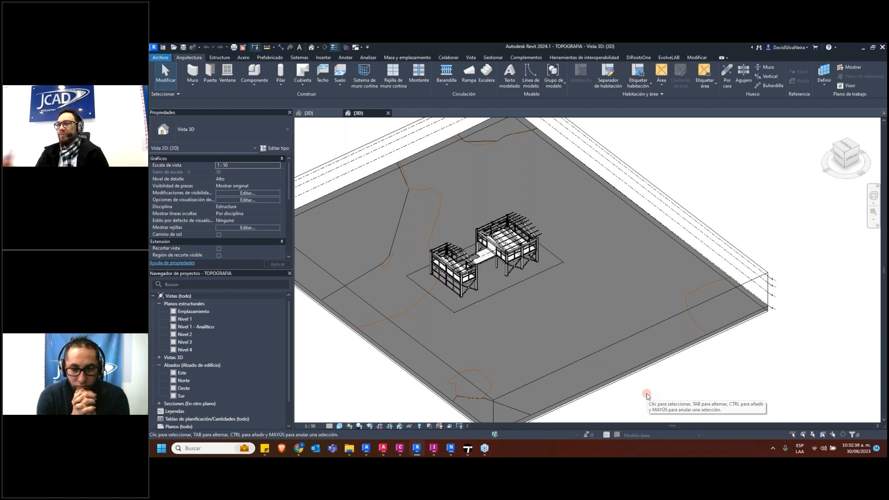
scroll(499, 307, "down", 4)
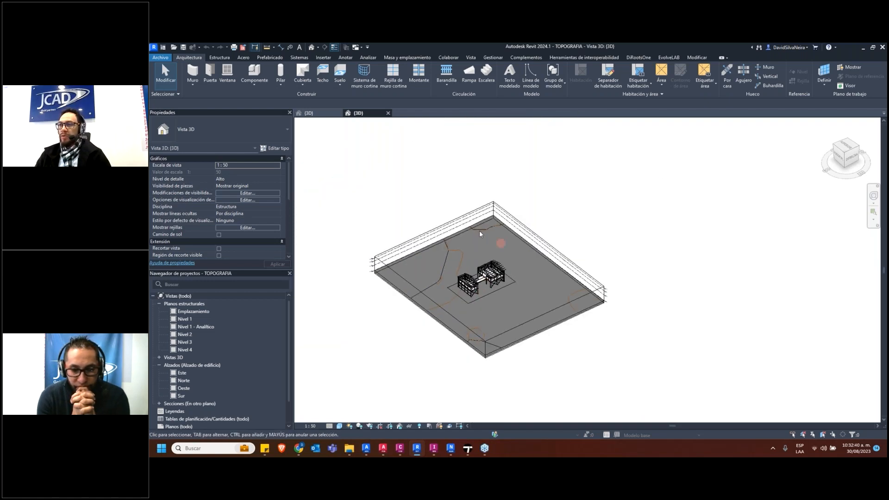
scroll(480, 234, "up", 5)
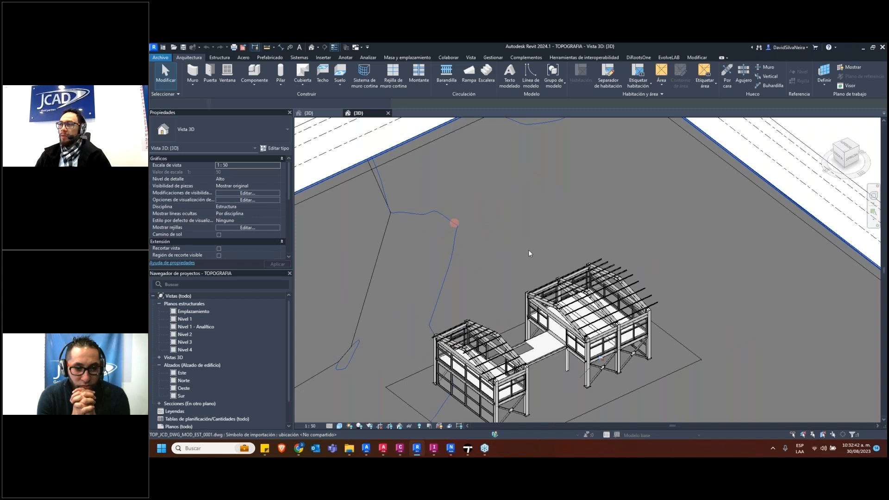
scroll(531, 252, "down", 5)
left_click(621, 394)
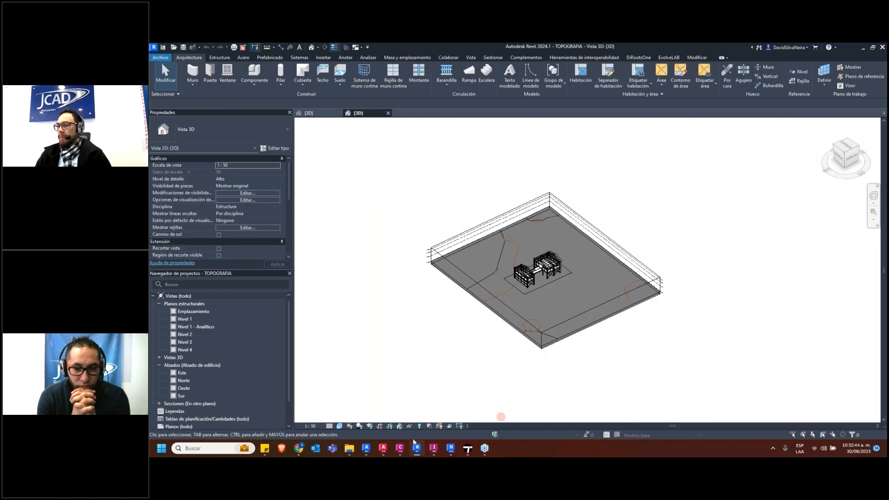
Switch to Advance Steel and examine the bolted beam-to-column connection at the roof corner in MAS_JCD_DWG_MOD_EST_0002
mouse_move(367, 451)
left_click(341, 417)
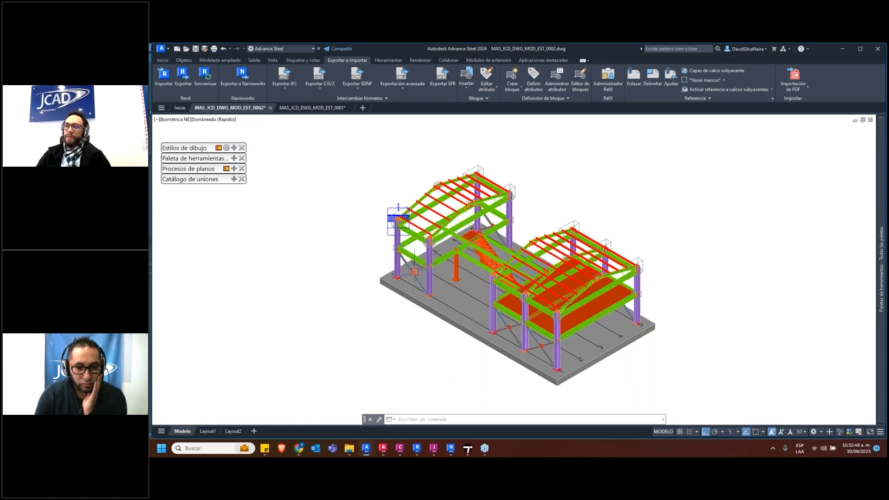
scroll(414, 272, "up", 3)
middle_click_drag(341, 332, 431, 248, "shift")
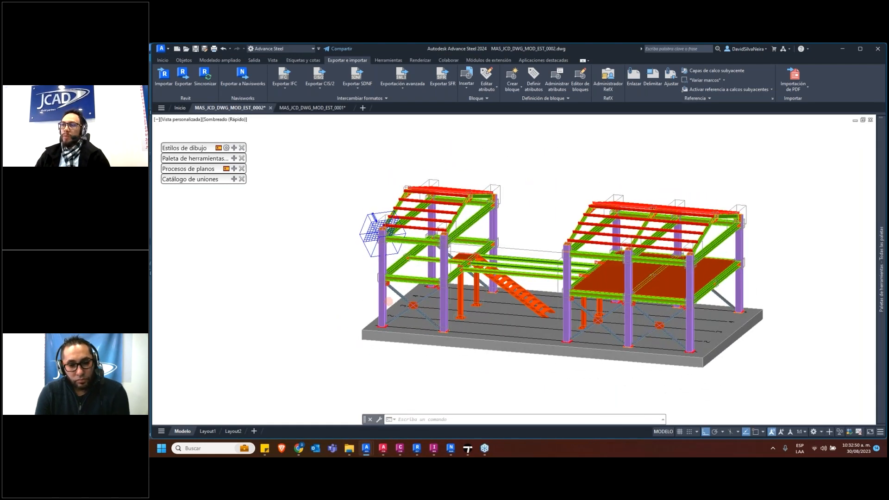
scroll(432, 244, "up", 8)
scroll(431, 244, "down", 8)
scroll(459, 241, "up", 10)
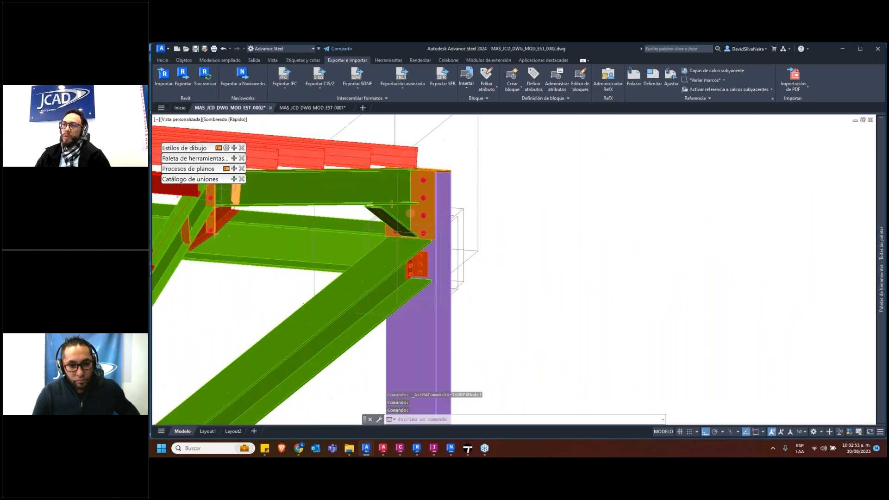
scroll(459, 241, "down", 1)
scroll(520, 234, "down", 6)
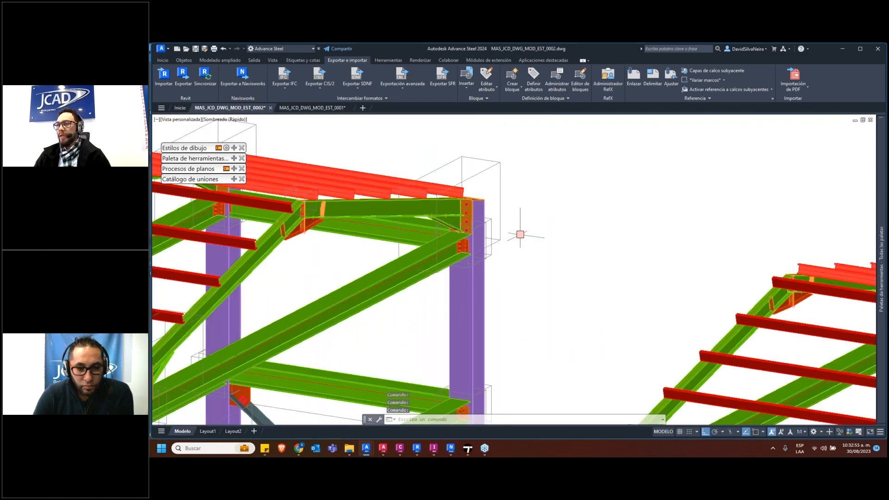
Look over the whole steel structure, from the roof framing and columns to the stair and base slab
right_click(537, 239, "shift")
left_click(499, 261)
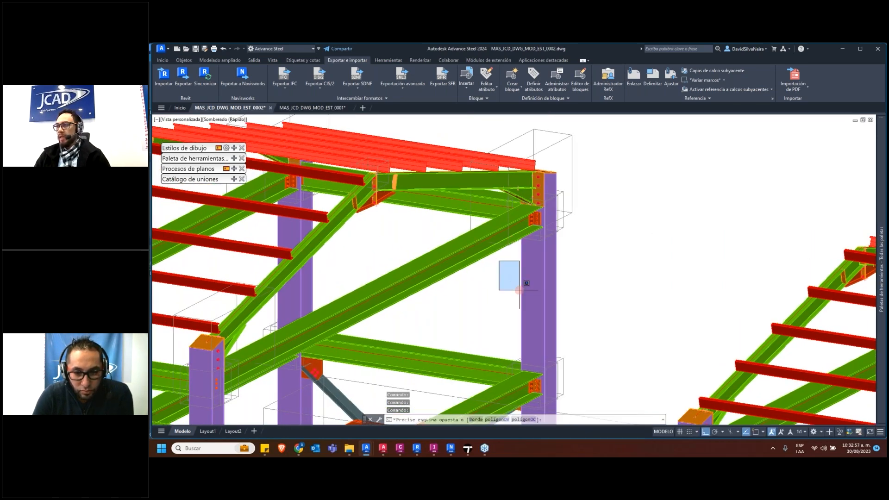
scroll(519, 290, "down", 5)
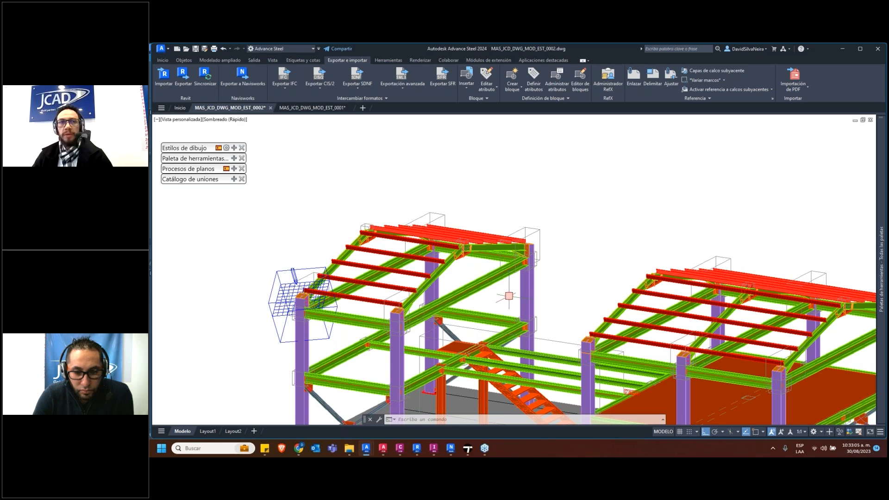
left_click(555, 220)
left_click(510, 177)
scroll(469, 256, "down", 4)
mouse_move(469, 256)
middle_mouse_down()
mouse_move(441, 230)
mouse_move(472, 256)
mouse_move(470, 266)
middle_mouse_up()
scroll(503, 265, "up", 6)
scroll(468, 258, "down", 6)
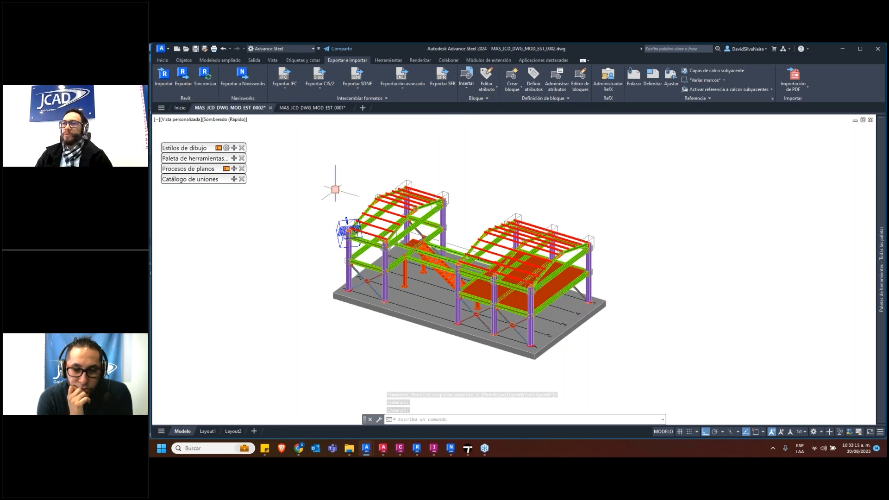
Open the export to Revit, check the available file types and leave without saving
left_click(183, 75)
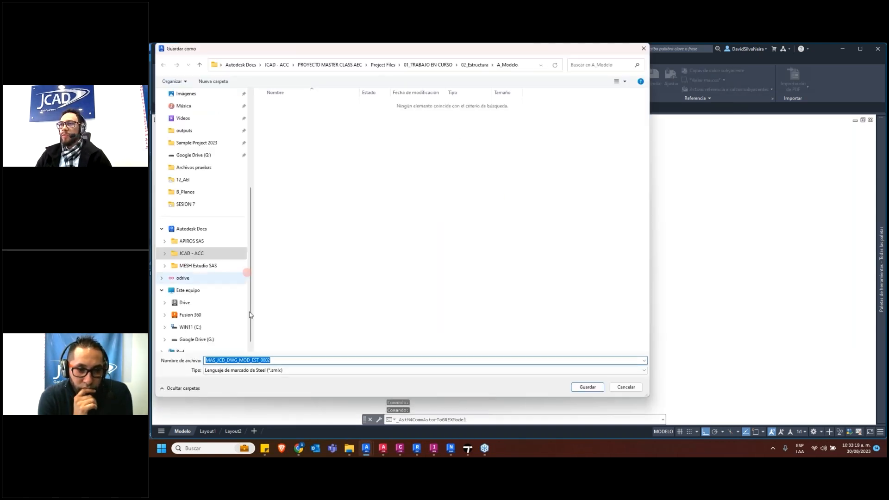
left_click(292, 370)
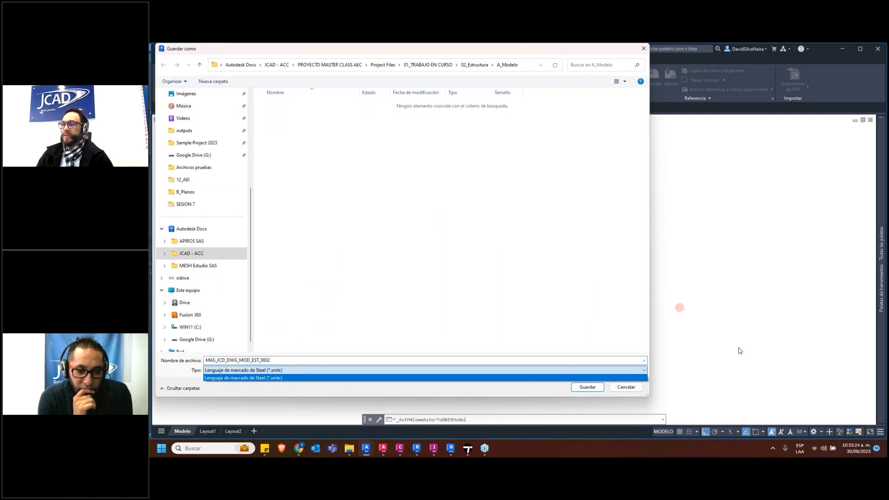
left_click(623, 387)
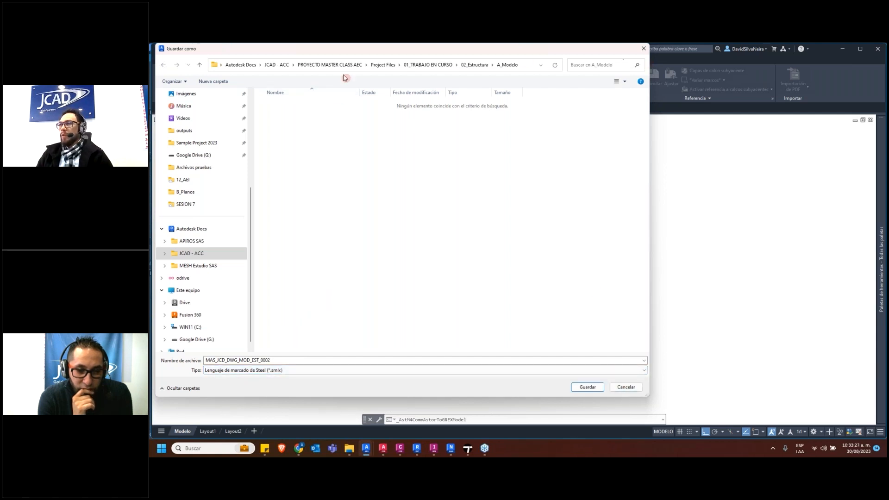
left_click(643, 49)
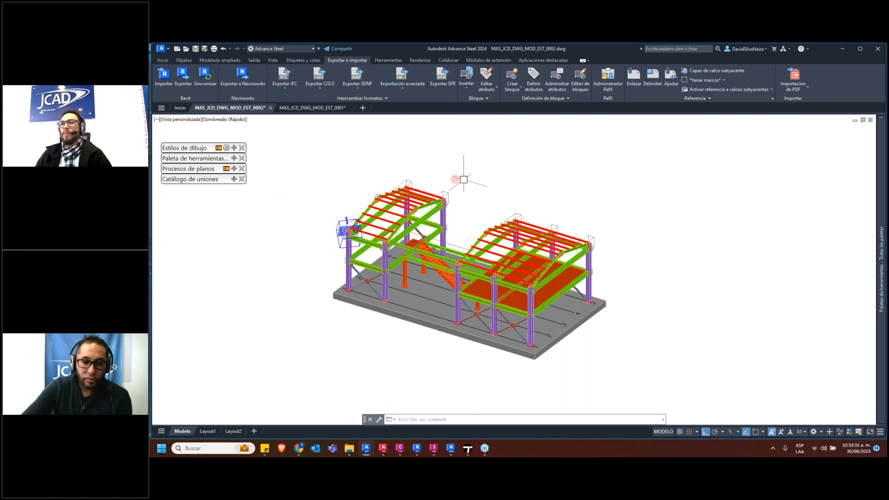
scroll(458, 179, "up", 5)
scroll(467, 237, "down", 2)
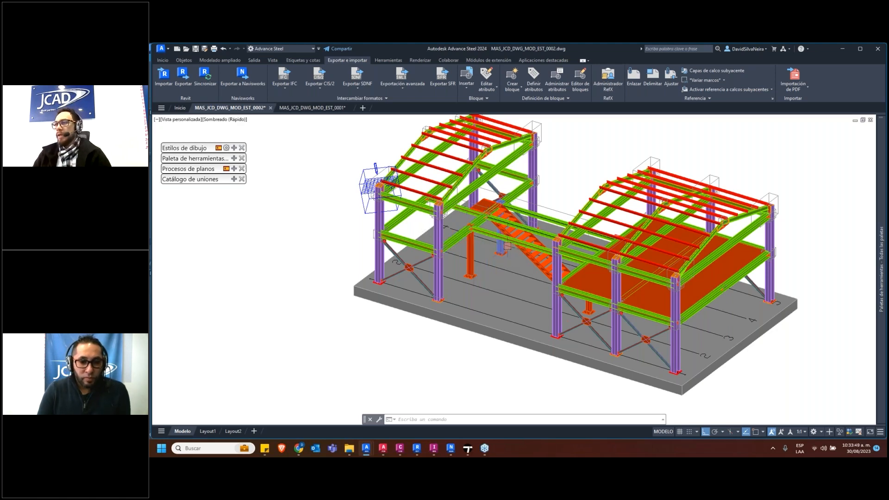
scroll(479, 199, "down", 4)
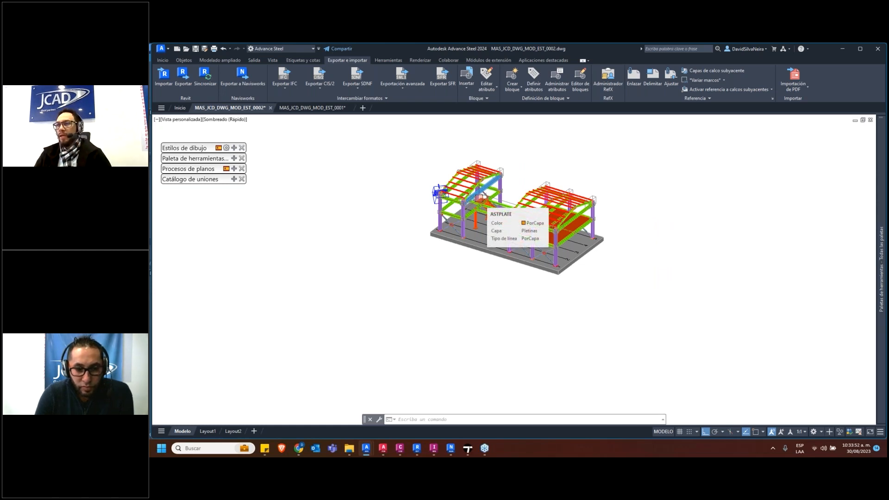
left_click(480, 348)
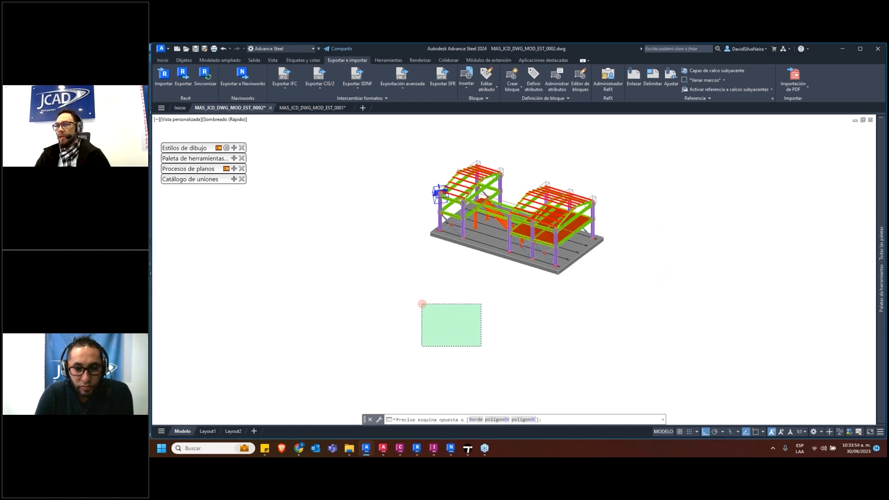
Examine the plan, elevation and 3D views on the A1 Advance Steel sheet of MAS_JCD_DWG_MOD_EST_0001, then return to the MAS_JCD_DWG_MOD_EST_0002 model
left_click(307, 108)
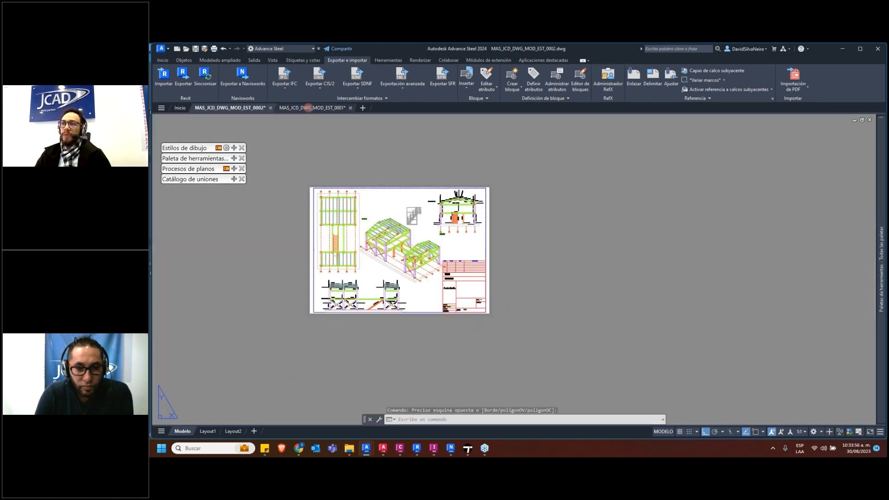
scroll(354, 264, "up", 8)
scroll(410, 282, "down", 8)
scroll(403, 229, "up", 4)
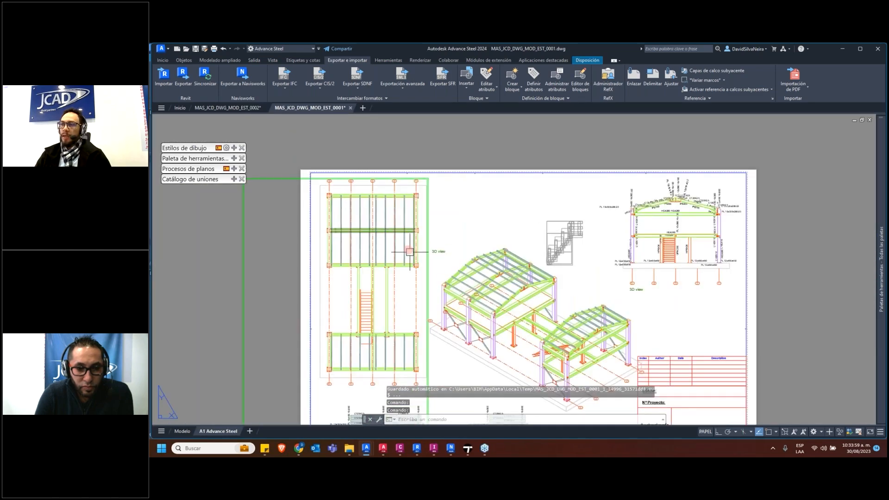
scroll(416, 265, "up", 6)
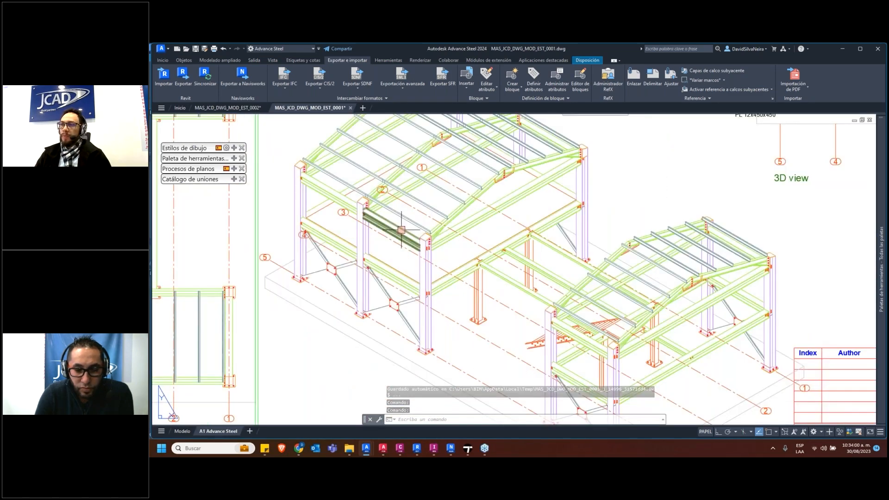
scroll(505, 226, "down", 2)
middle_click_drag(505, 226, 447, 245)
mouse_move(608, 169)
middle_mouse_down()
mouse_move(459, 265)
mouse_move(578, 159)
middle_mouse_up()
scroll(447, 249, "down", 2)
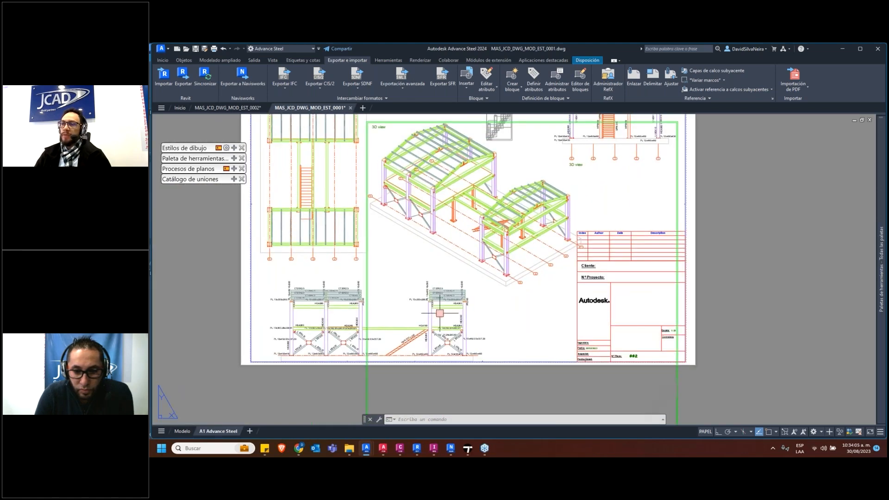
mouse_move(328, 110)
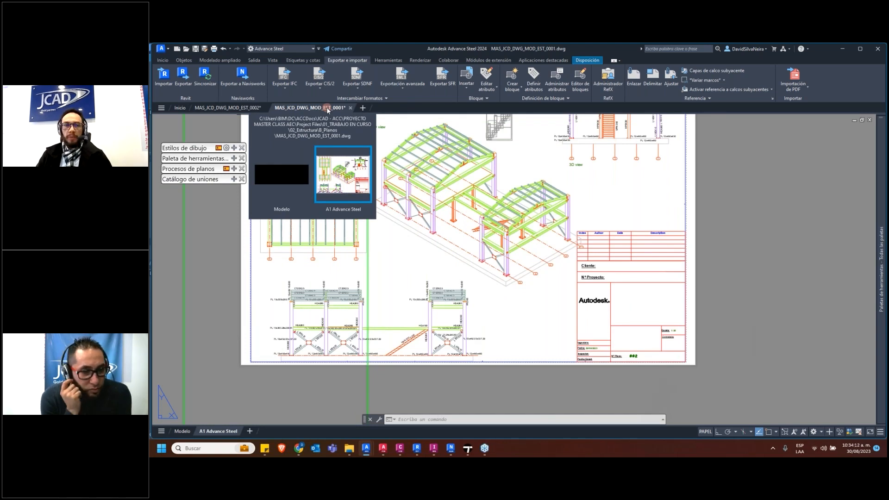
left_click(232, 108)
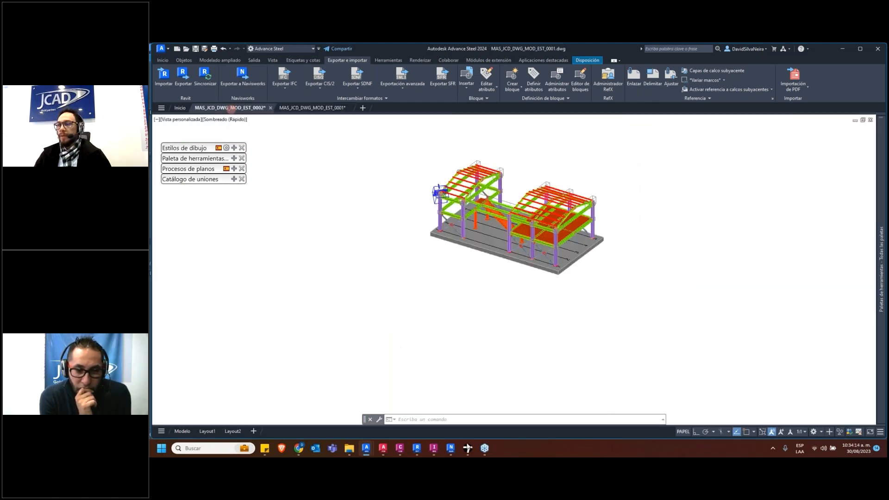
Switch to Revit's MAS_JCD_RVT_MOD_ARQ_0001 3D view and inspect the imported PLAN 3D P&ID.dwg piping by selecting it and orbiting around it
left_click(417, 448)
left_click(309, 113)
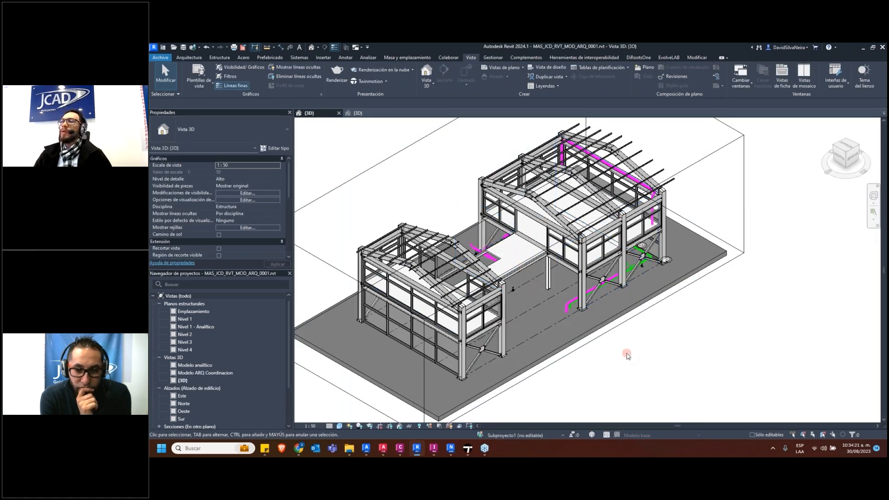
scroll(472, 253, "up", 5)
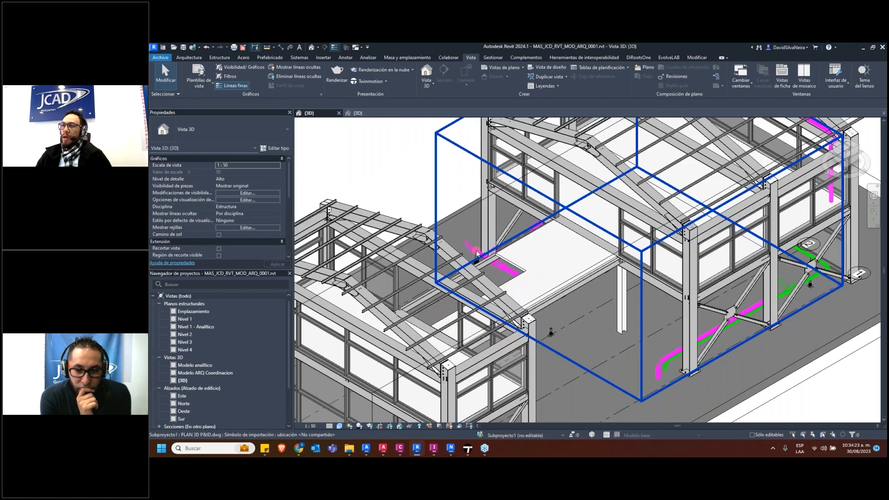
left_click(477, 252)
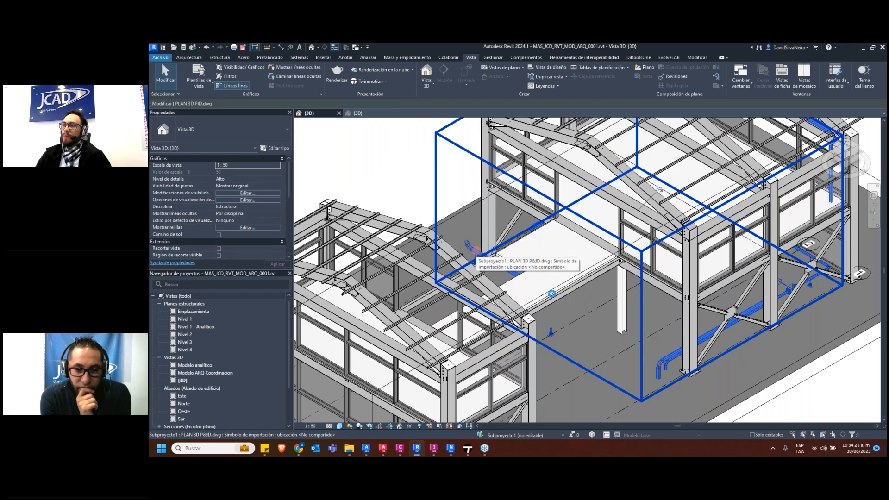
middle_click_drag(476, 251, 531, 280, "shift")
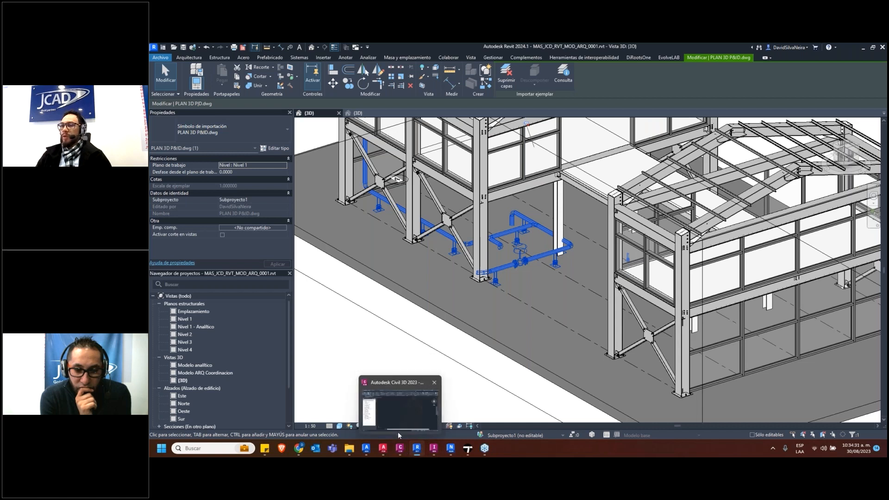
mouse_move(431, 453)
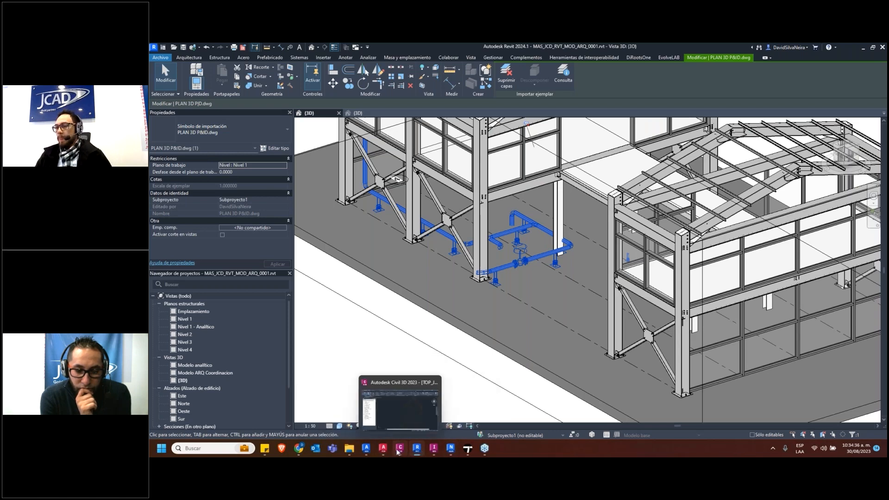
left_click(429, 402)
left_click(342, 408)
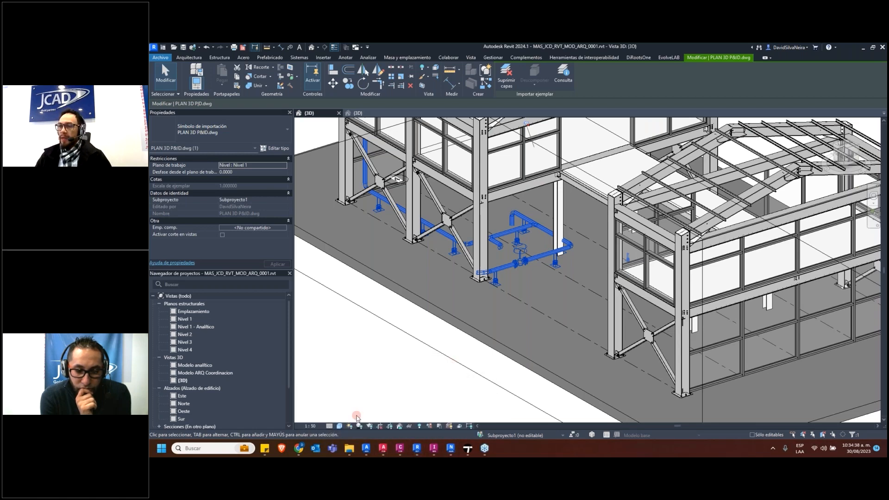
Switch to AutoCAD Plant 3D and examine the piping model in PLAN 3D P&ID.dwg by orbiting around it
middle_click_drag(425, 283, 561, 289)
scroll(459, 281, "up", 5)
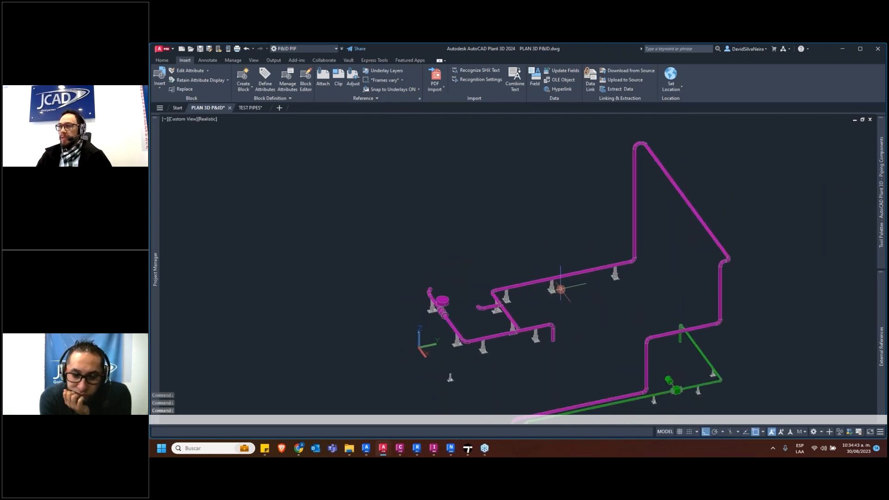
scroll(514, 252, "down", 4)
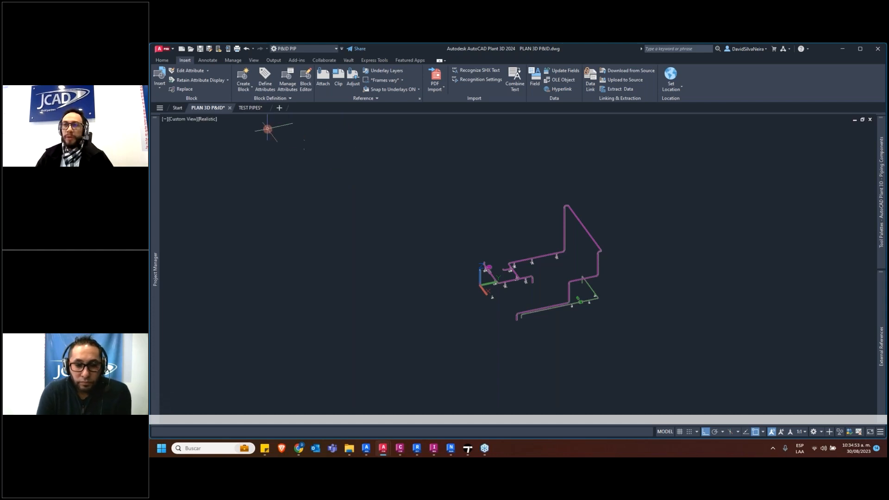
Examine the 2D P&ID layout in the TEST PIPES drawing, from the equipment symbols to the title block
left_click(250, 108)
scroll(367, 198, "down", 2)
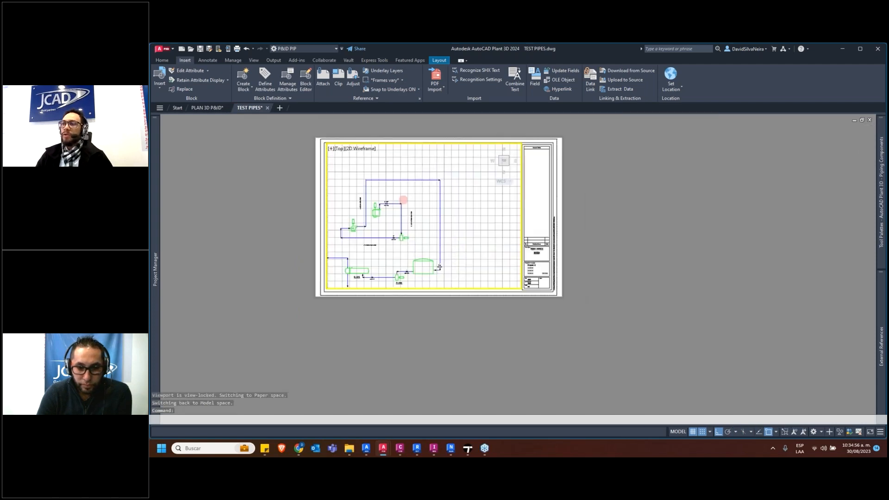
scroll(401, 199, "up", 6)
middle_click_drag(417, 216, 451, 223)
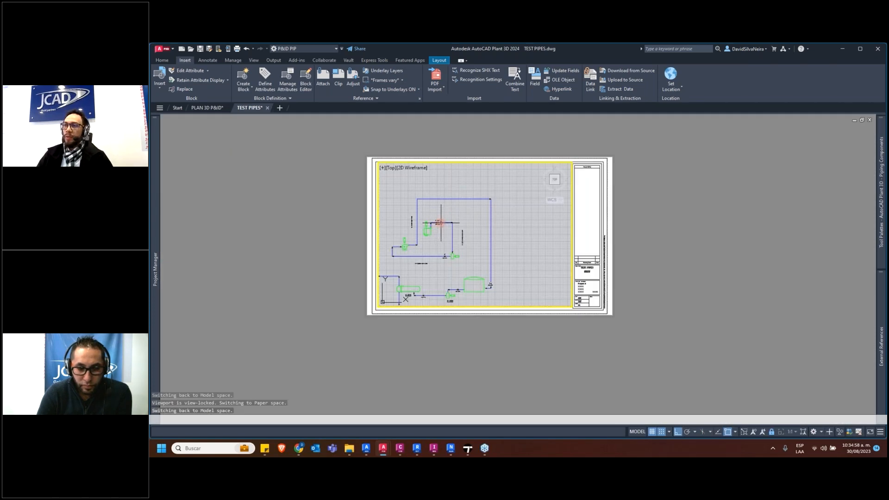
scroll(436, 226, "up", 2)
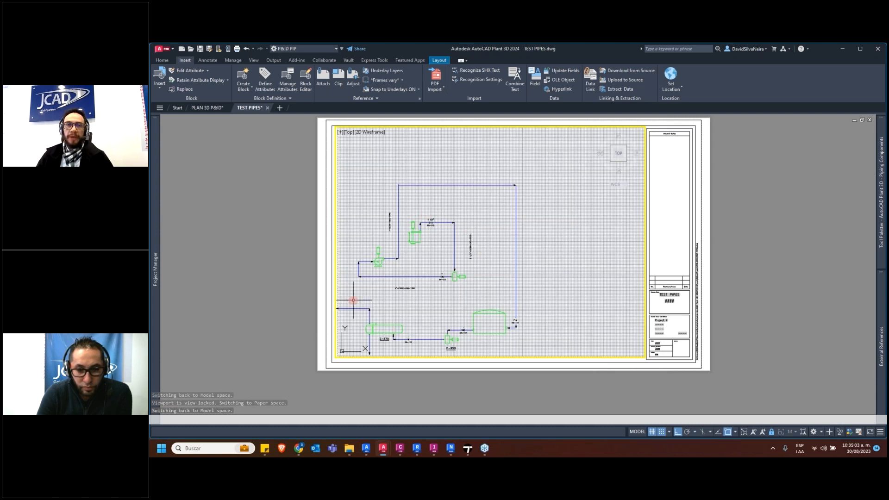
Return to the PLAN 3D P&ID drawing and view the pipe runs and supports from another angle
left_click(207, 107)
scroll(532, 253, "up", 2)
middle_click_drag(503, 255, 421, 192)
middle_click_drag(422, 193, 450, 194, "shift")
Switch to Revit's MAS_JCD_RVT_MOD_ARQ_0001 3D view and inspect the building's Nivel 2 metal deck floor by selecting it
mouse_move(418, 448)
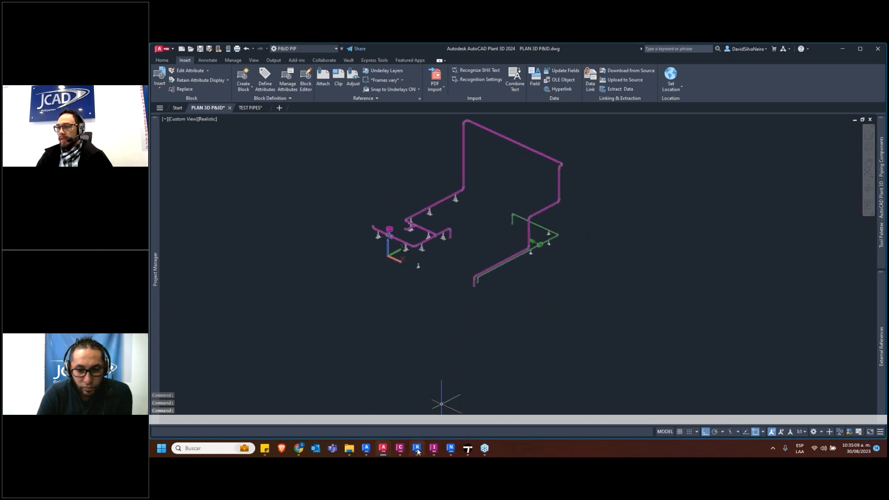
left_click(417, 448)
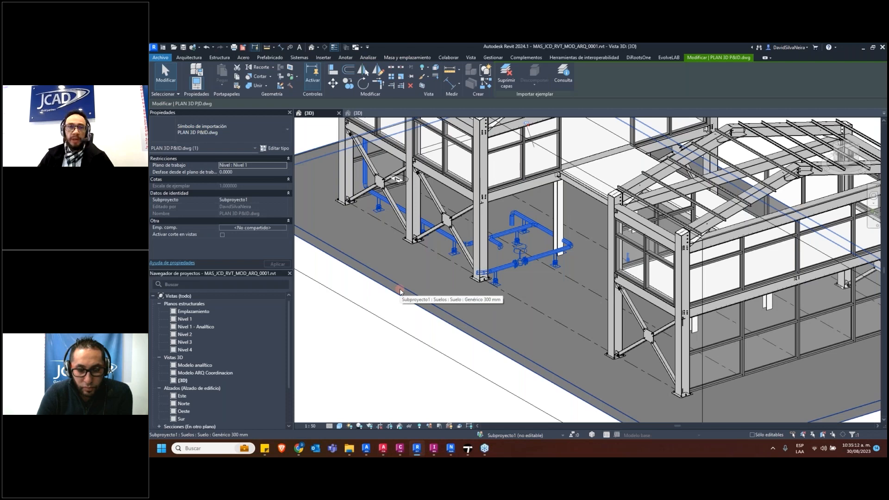
scroll(441, 319, "down", 5)
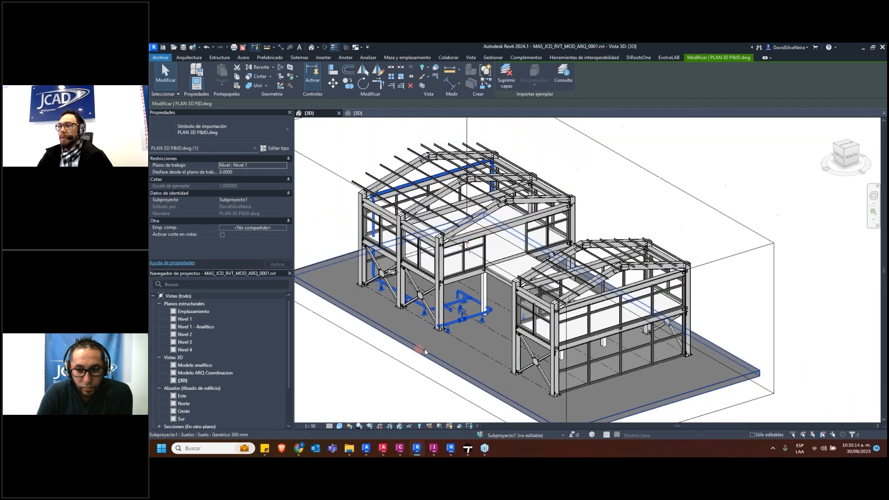
key("Escape")
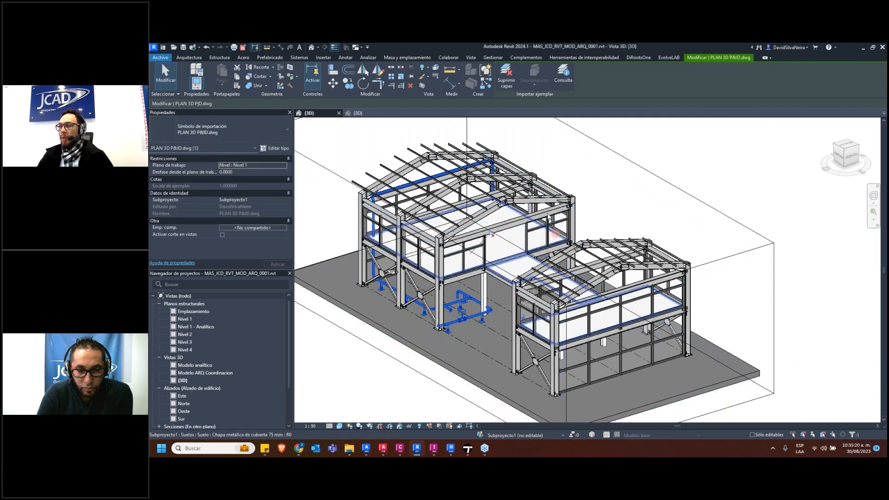
left_click(610, 155)
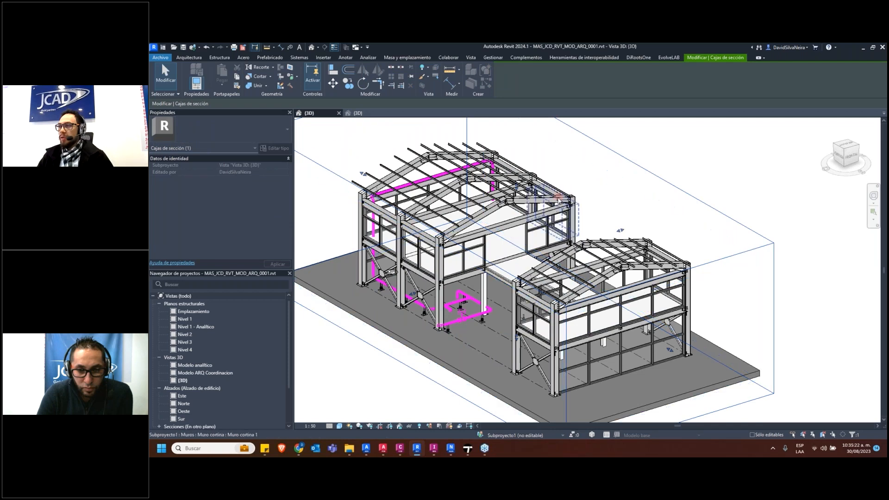
left_click(547, 211)
scroll(525, 278, "up", 3)
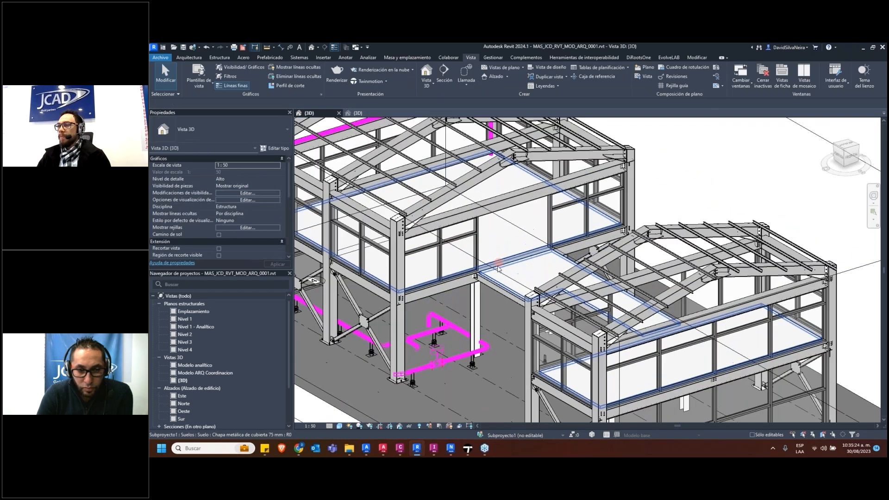
left_click(524, 280)
middle_click_drag(525, 284, 531, 267, "shift")
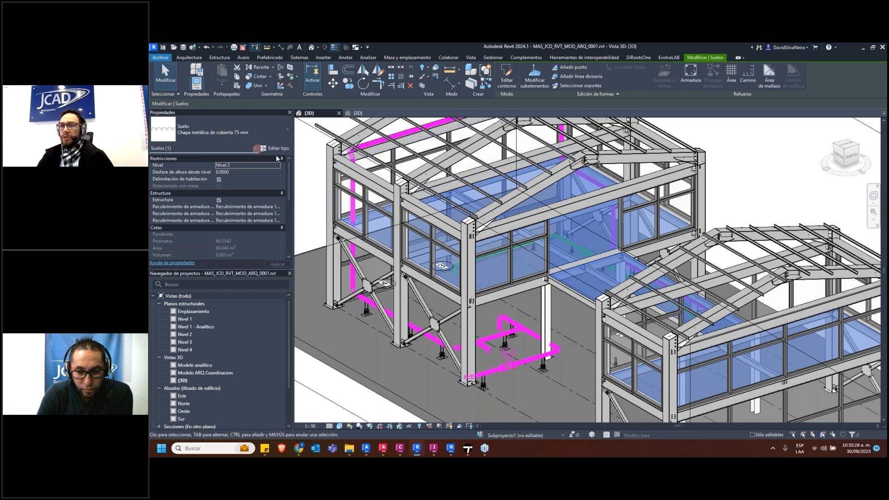
Inspect the linked MAS_JCD_RVT_MOD_EST_0001.rvt structure and an upper-level curtain wall by selecting each, and clear the selection
left_click(380, 186)
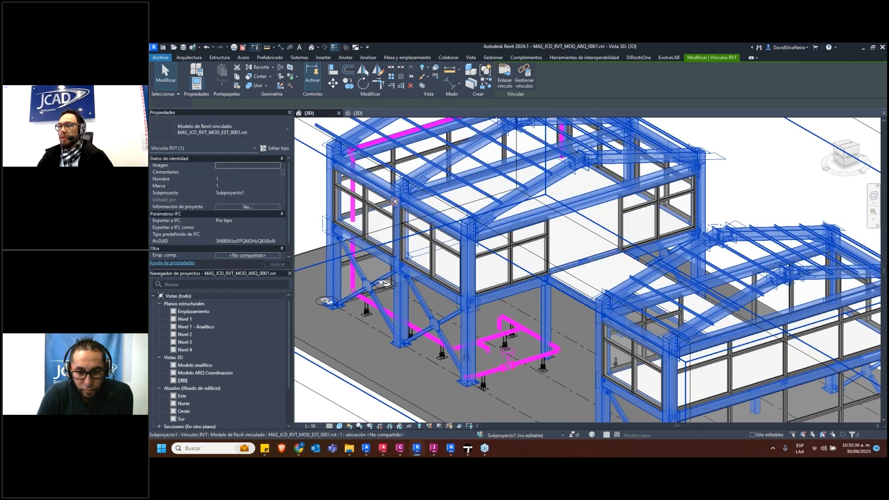
scroll(393, 199, "down", 1)
left_click(683, 204)
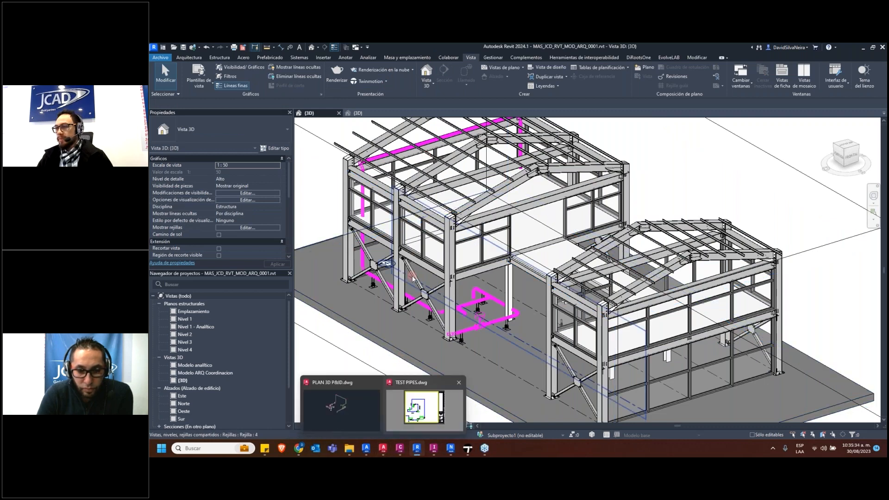
left_click(416, 240)
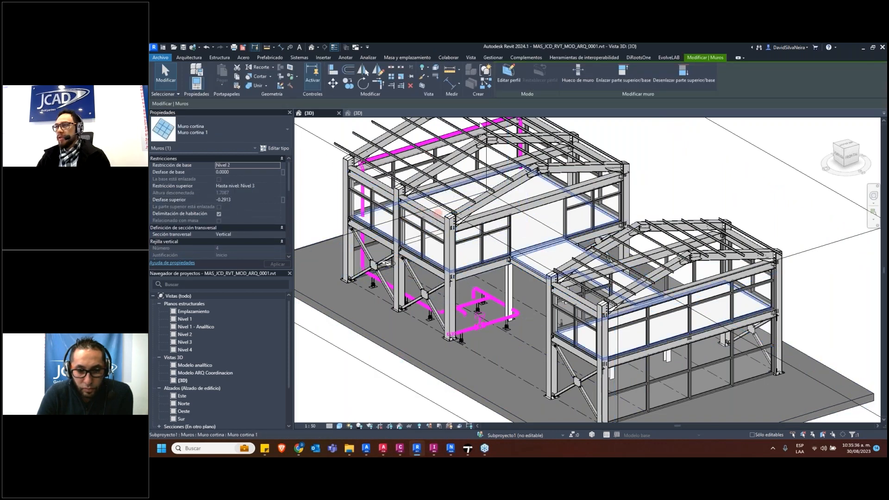
key("Escape")
Switch to the MAS_JCD_DWG_MOD_EST_0002 model in Advance Steel and look over the steel structure from above
mouse_move(365, 452)
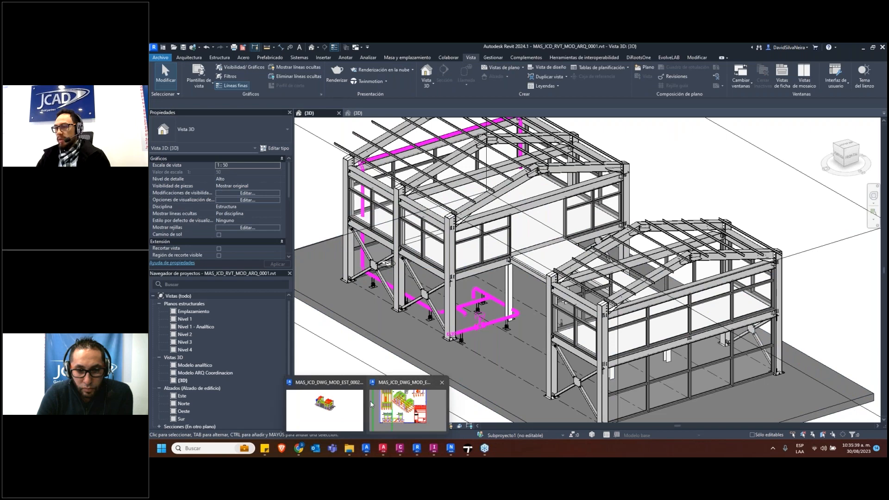
left_click(329, 407)
scroll(492, 226, "up", 3)
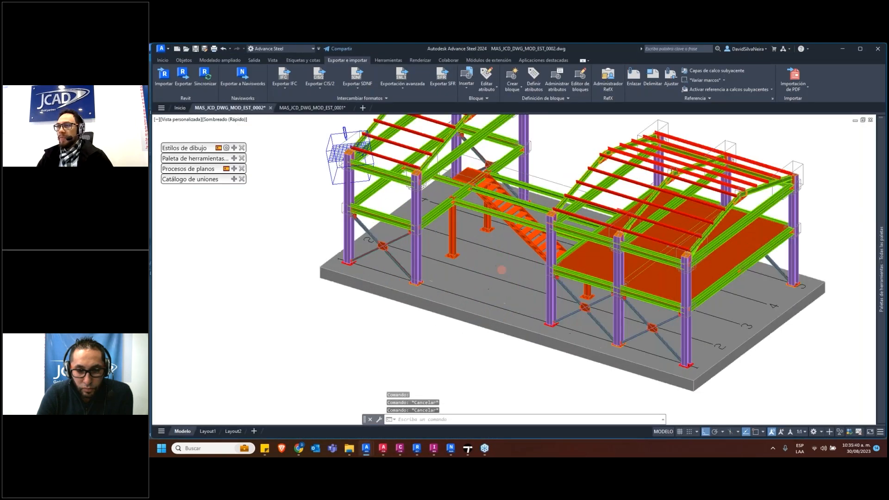
middle_click_drag(502, 268, 463, 306)
scroll(463, 306, "down", 2)
middle_click_drag(627, 207, 625, 237, "shift")
left_click(864, 121)
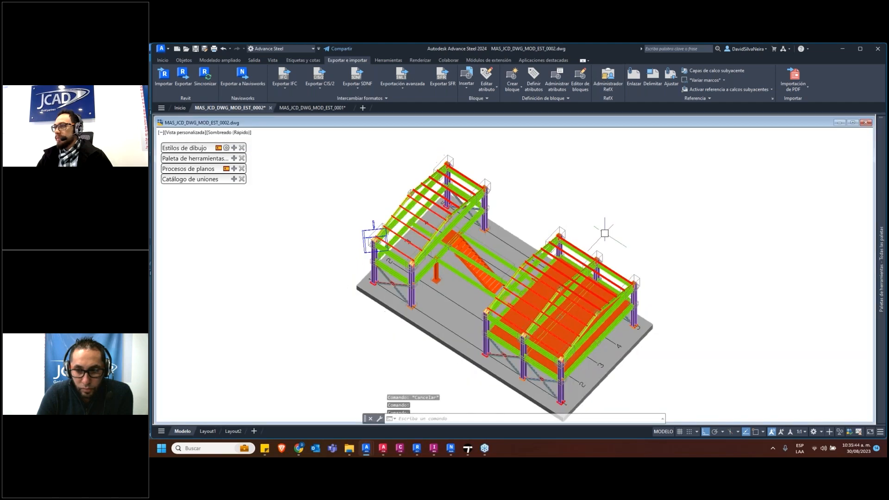
double_click(334, 124)
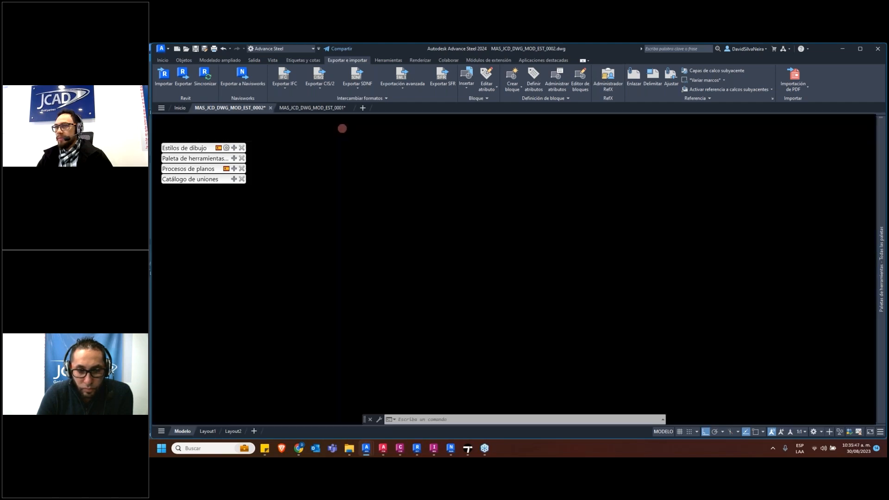
key("Escape")
key("Escape")
key("Escape")
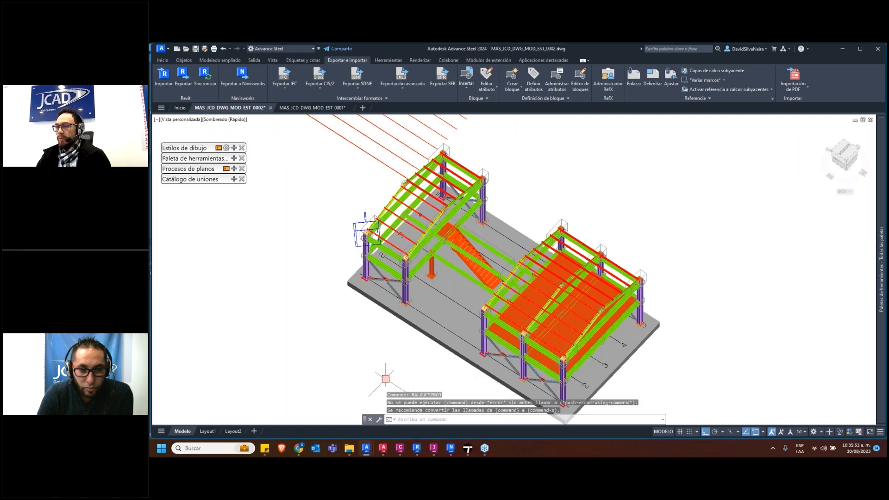
Set the model to the Superior view, delete the row of loose beams lying outside the base slab and return to 3D
left_click(182, 121)
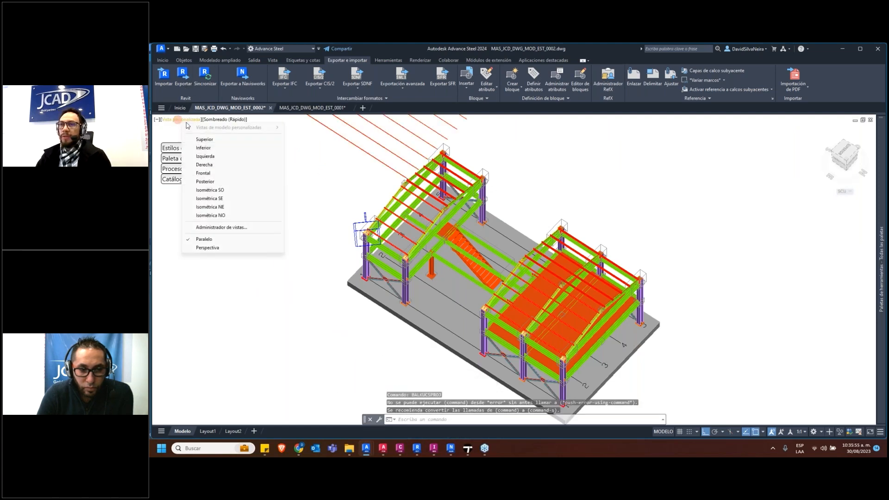
left_click(204, 139)
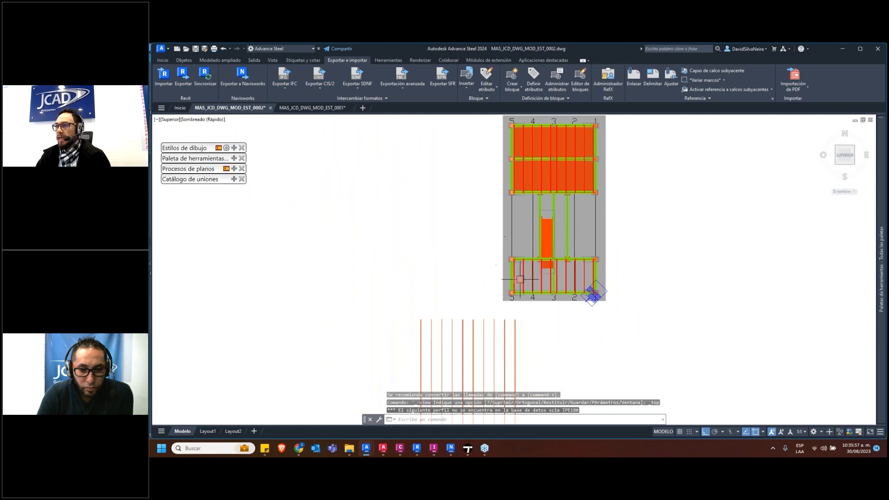
middle_click_drag(525, 380, 494, 326)
key("Escape")
left_click(537, 345)
left_click(272, 290)
middle_click_drag(508, 289, 488, 318)
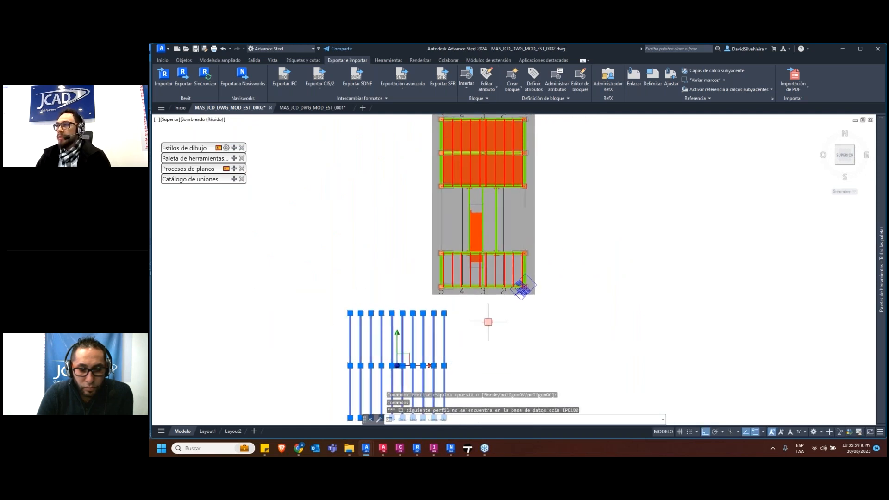
key("Delete")
middle_click_drag(528, 218, 362, 133, "shift")
left_click(184, 79)
key("Escape")
scroll(521, 174, "up", 3)
middle_click_drag(519, 176, 449, 147, "shift")
key("Escape")
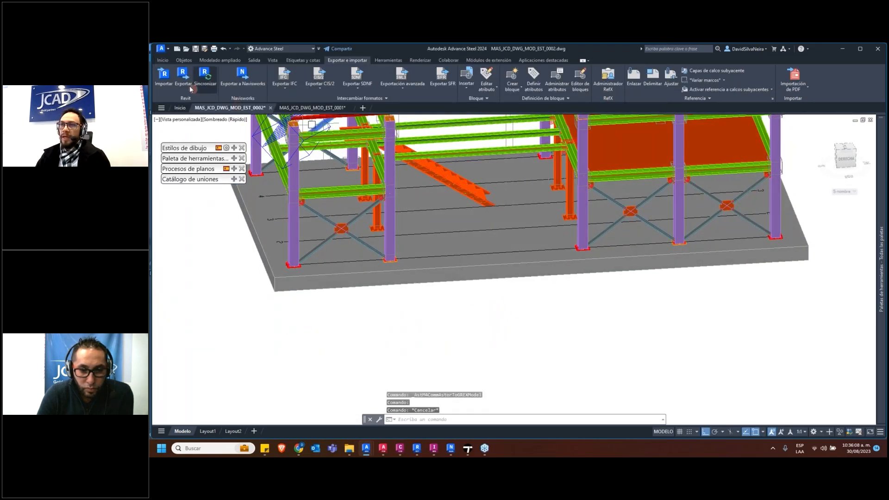
Export the structure to Revit as ADVANCE TO REVIT Modelo Estructuras.smlx in the SESION 7 subfolder Intercambio Revit - Advance
left_click(183, 75)
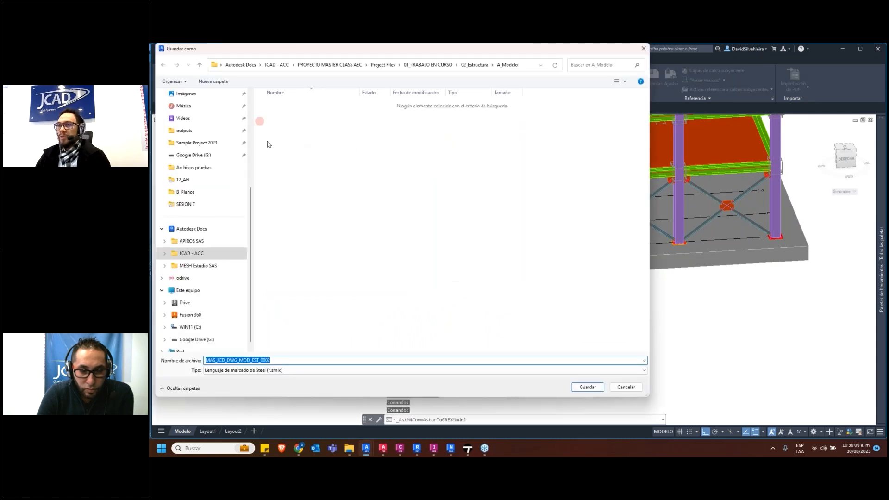
scroll(195, 185, "up", 3)
left_click(185, 228)
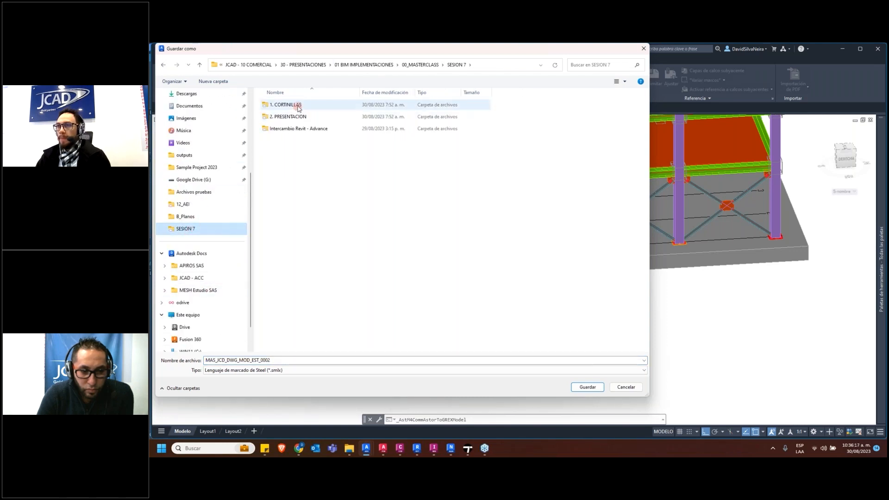
left_click(304, 129)
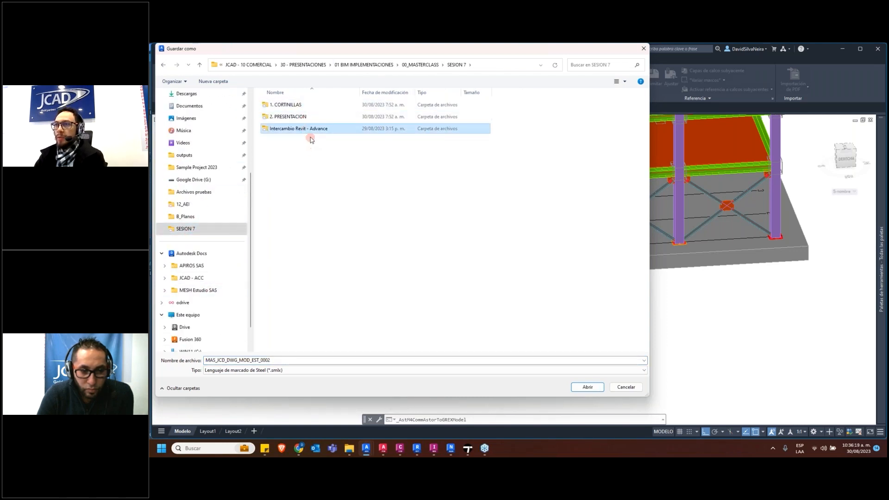
left_click_drag(360, 94, 461, 95)
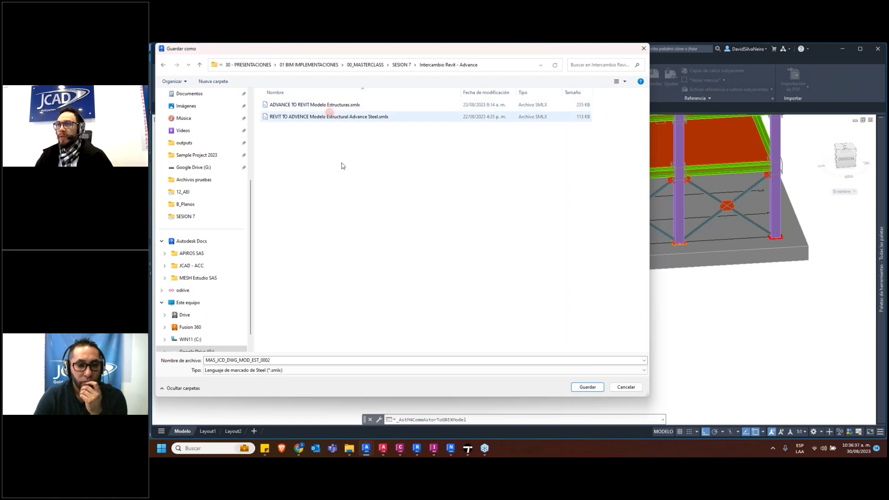
left_click(323, 108)
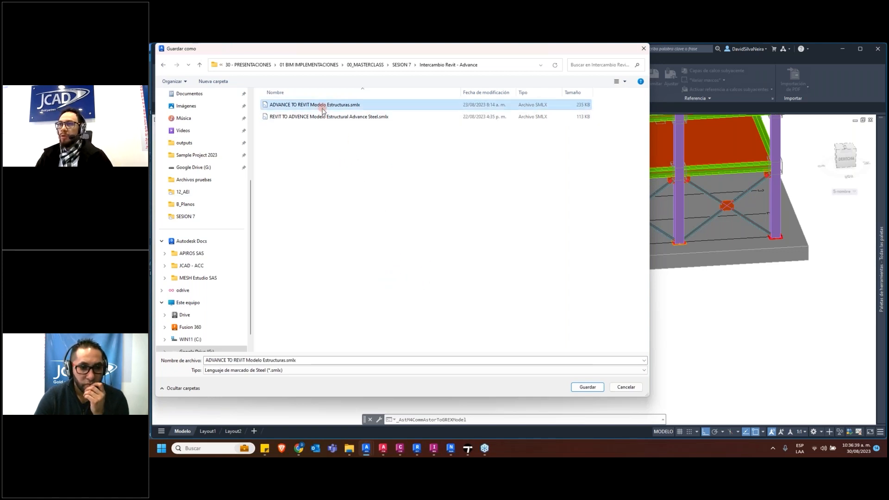
left_click(595, 389)
left_click(538, 247)
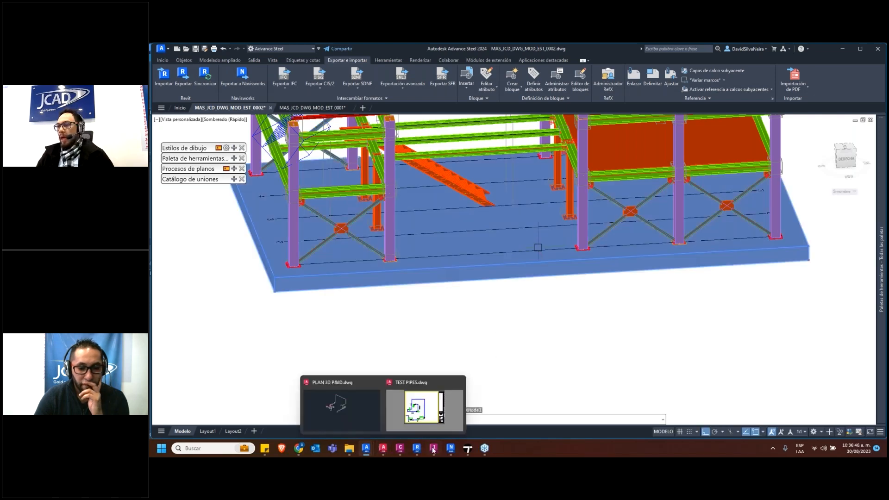
Switch to Revit and examine the linked structural model around the roof piping, leaving nothing selected
left_click(417, 449)
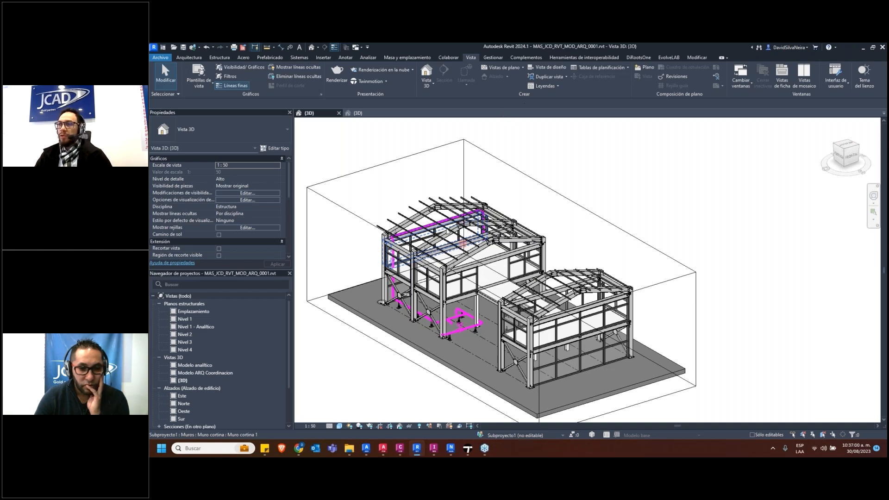
scroll(403, 227, "up", 4)
left_click(405, 223)
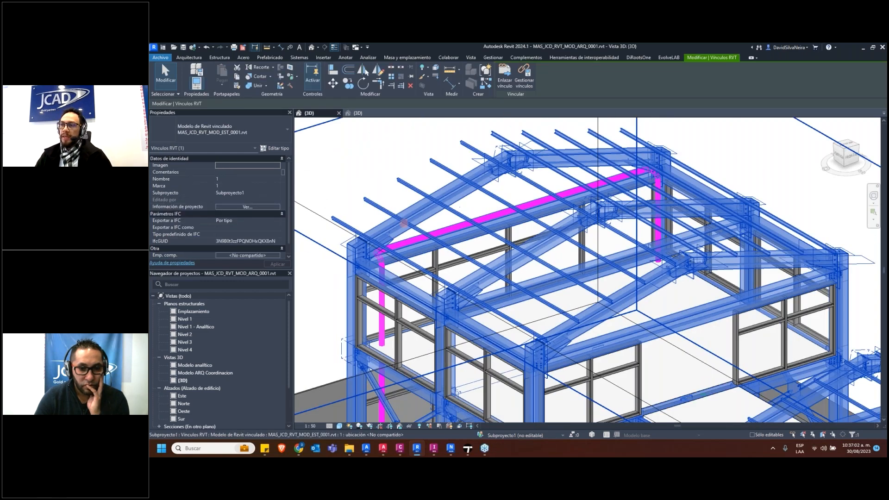
scroll(514, 304, "down", 2)
scroll(519, 291, "down", 5)
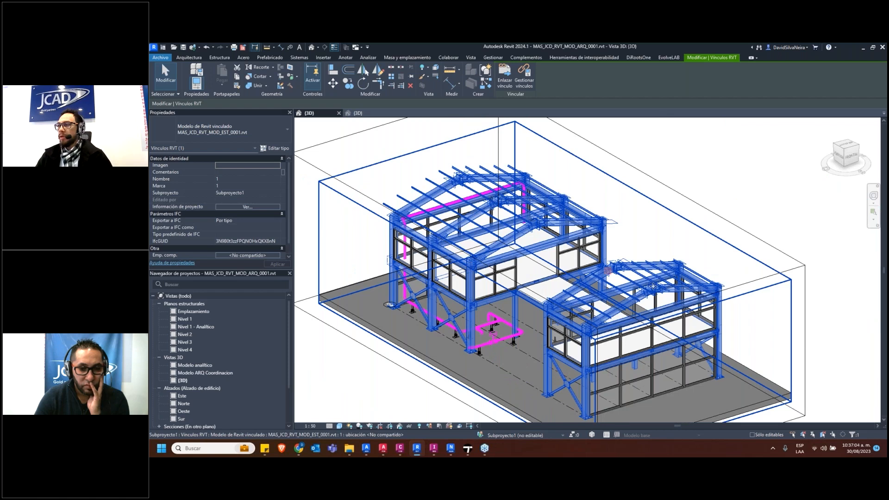
key("Escape")
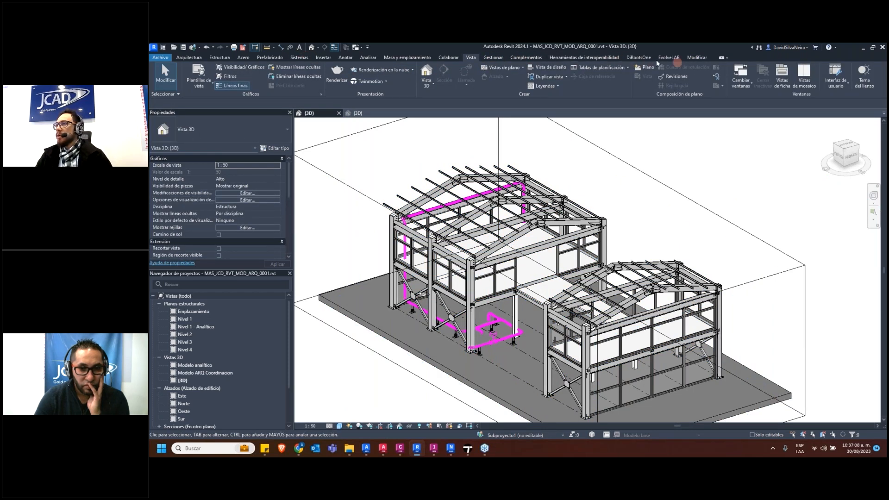
Import ADVANCE TO REVIT Modelo Estructuras.smlx from the SESION 7 subfolder Intercambio Revit - Advance through the Advance Steel Extension's Advance import
left_click(610, 60)
left_click(528, 57)
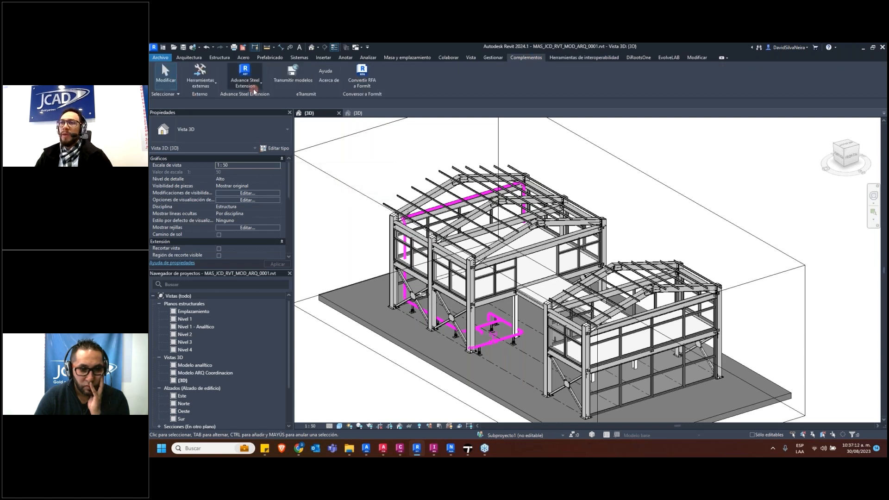
left_click(258, 87)
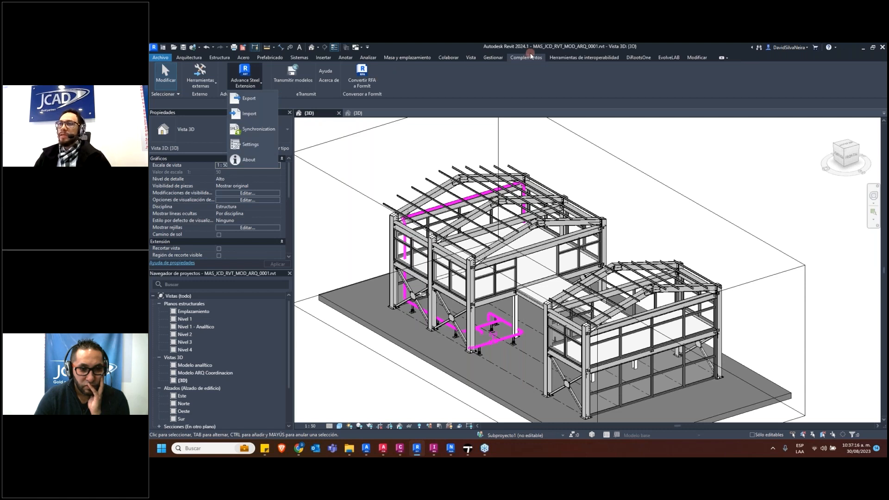
left_click(251, 114)
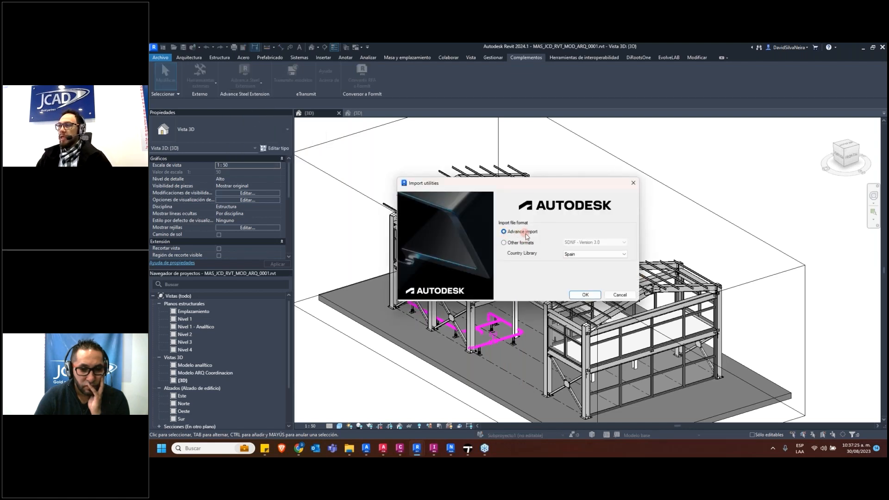
left_click(582, 294)
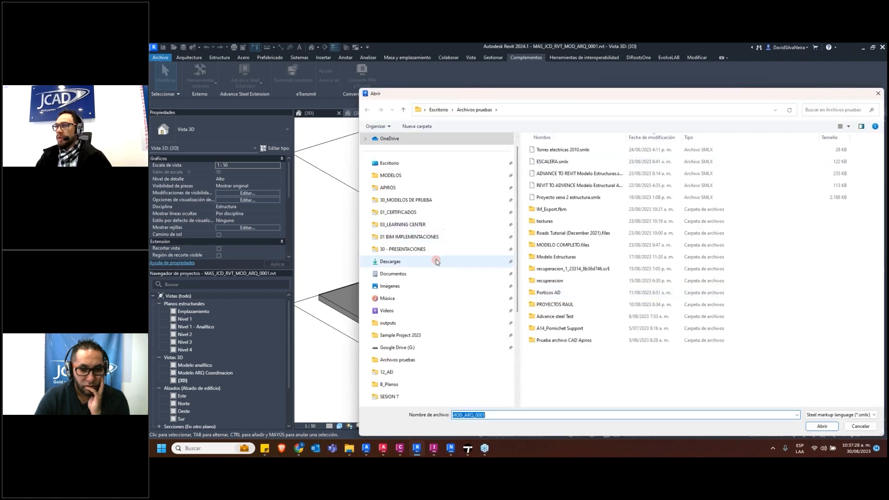
left_click(439, 248)
scroll(418, 260, "down", 2)
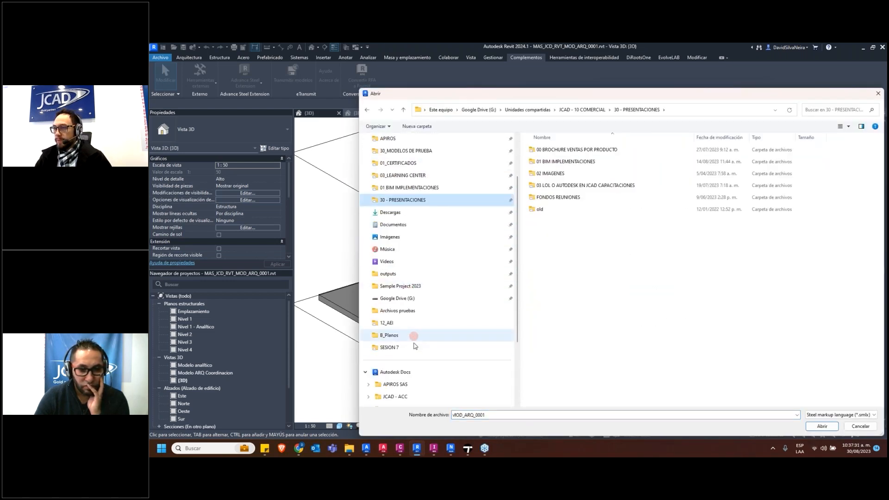
left_click(413, 348)
left_click(580, 174)
double_click(580, 175)
left_click(569, 150)
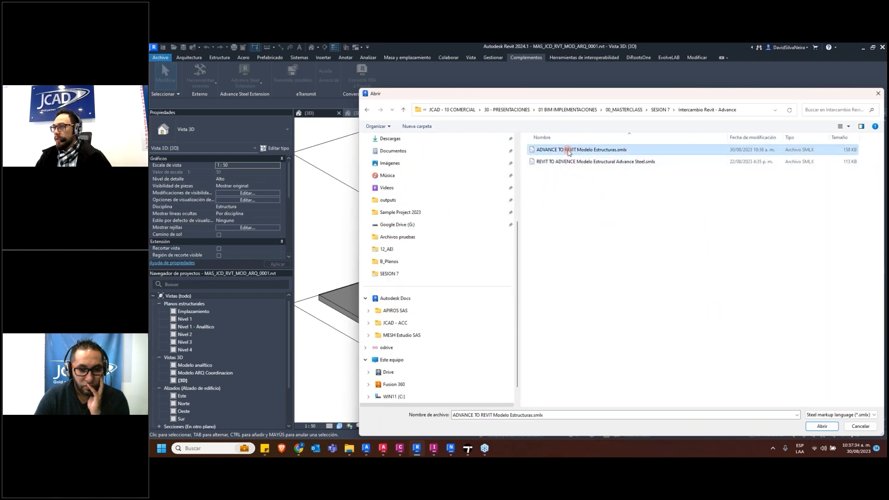
left_click_drag(558, 94, 434, 92)
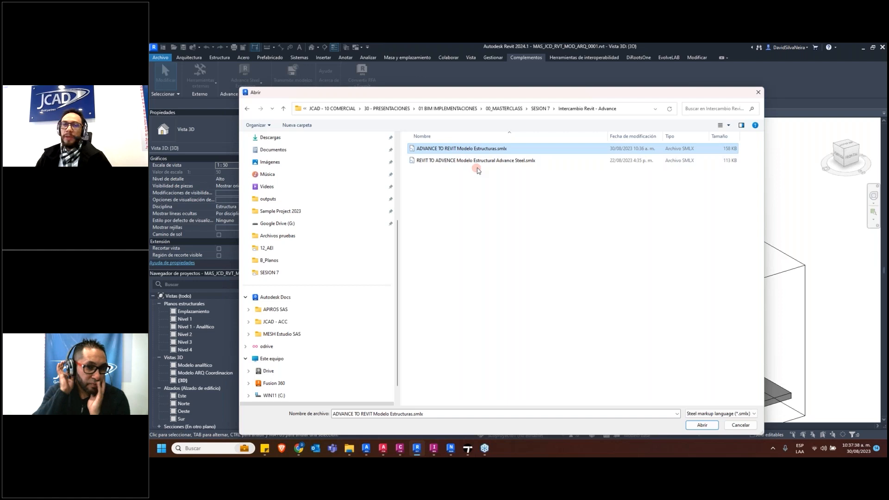
double_click(459, 149)
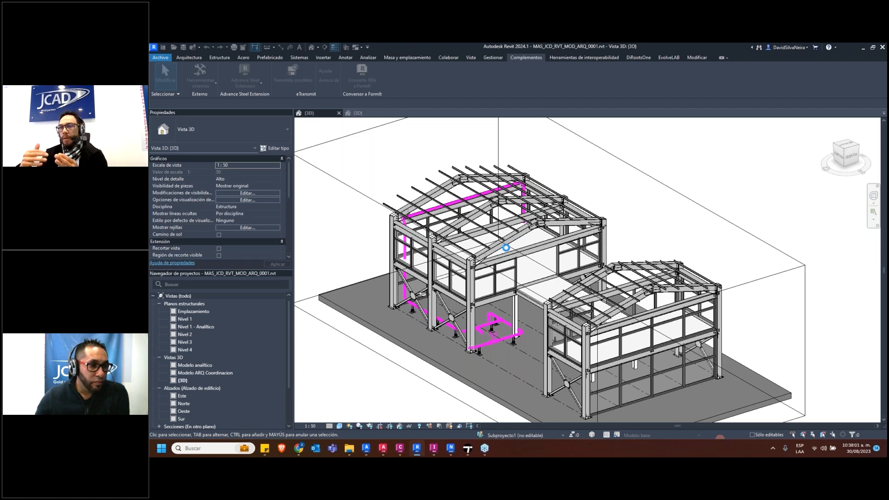
Switch to InfraWorks, look over the steel structure on its site from several directions and open the model's data sources
mouse_move(434, 452)
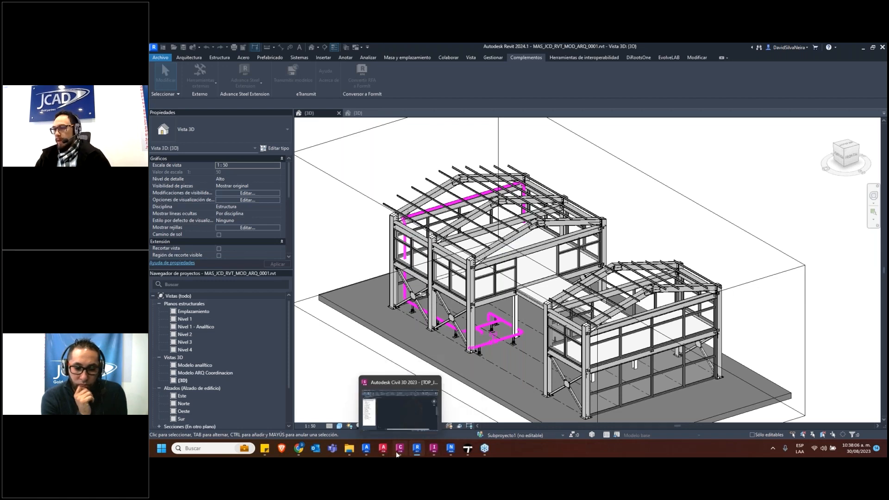
mouse_move(383, 448)
left_click(433, 448)
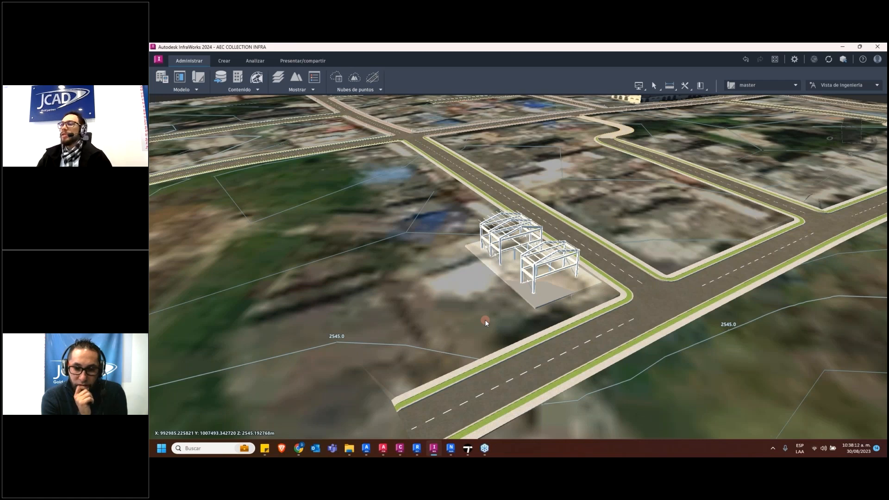
scroll(508, 272, "up", 2)
scroll(508, 273, "down", 6)
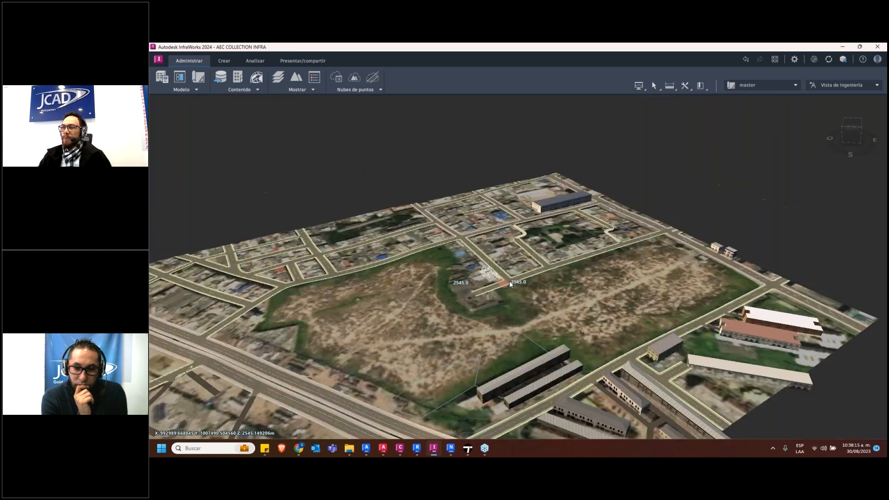
scroll(510, 284, "down", 3)
left_click_drag(549, 301, 461, 303)
scroll(461, 304, "up", 6)
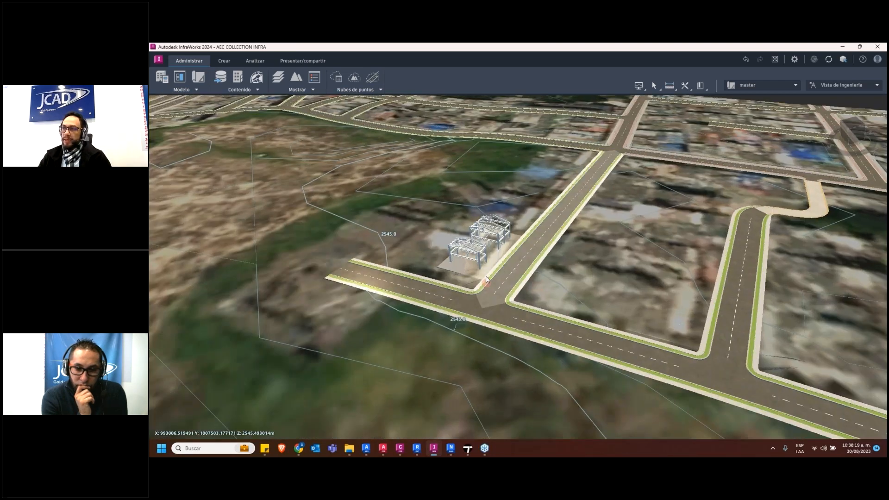
scroll(488, 280, "up", 3)
middle_click_drag(510, 341, 507, 287)
scroll(509, 282, "down", 4)
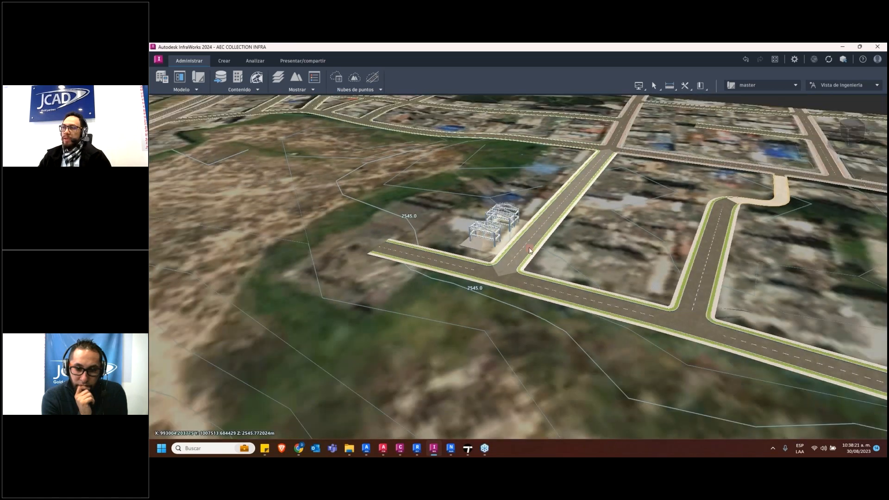
left_click(220, 77)
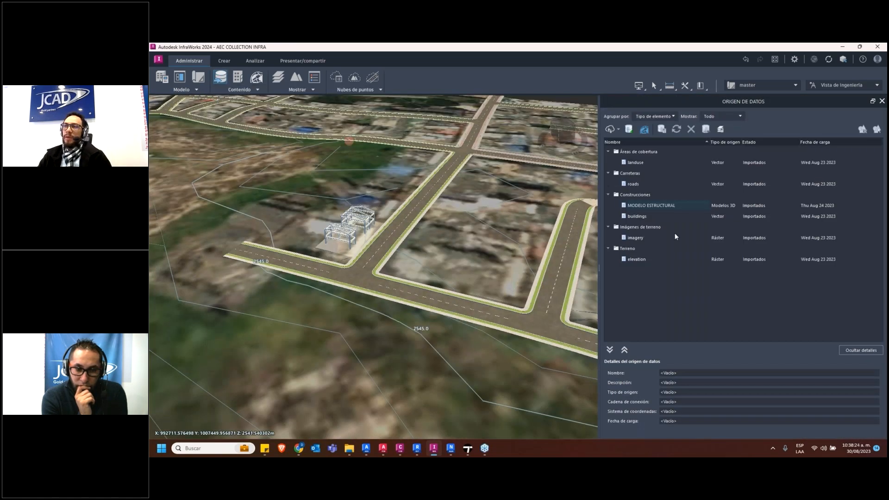
left_click(610, 129)
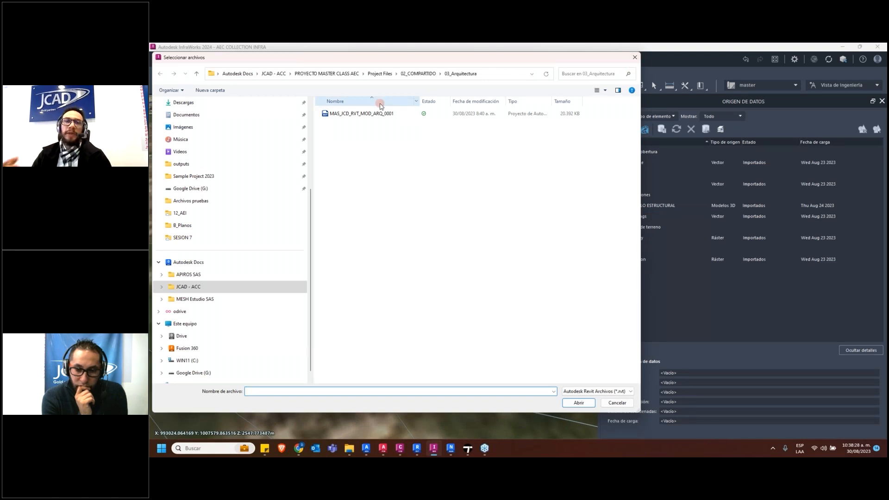
left_click(635, 57)
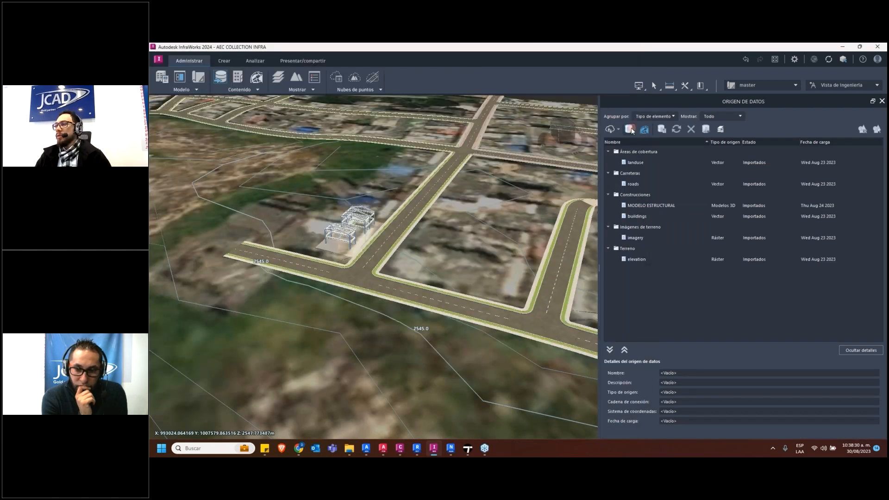
left_click(630, 130)
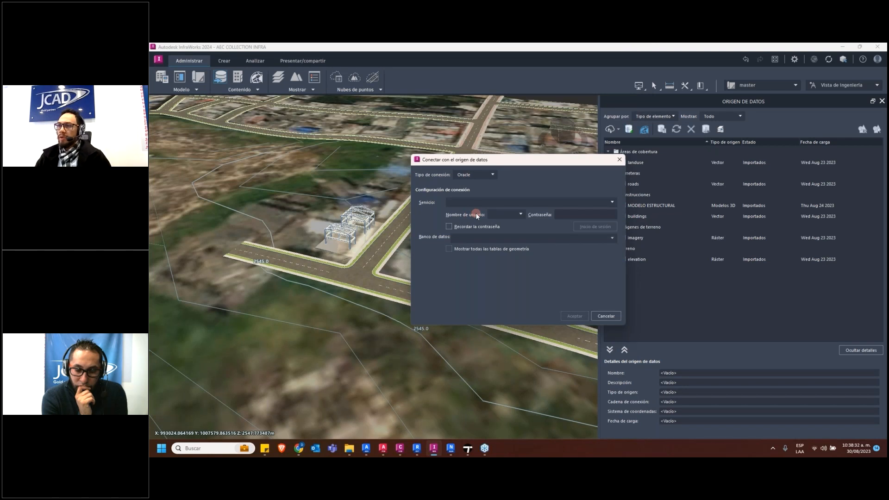
left_click(620, 160)
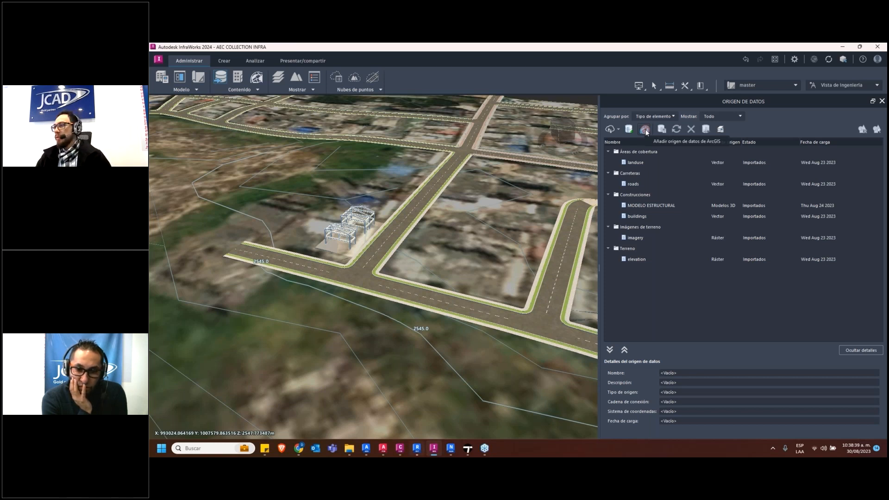
Add MAS_JCD_RVT_MOD_ARQ_0001 from 03_Arquitectura as an Autodesk Revit data source, sending it to the cloud and accepting the linked-files notice
left_click(618, 128)
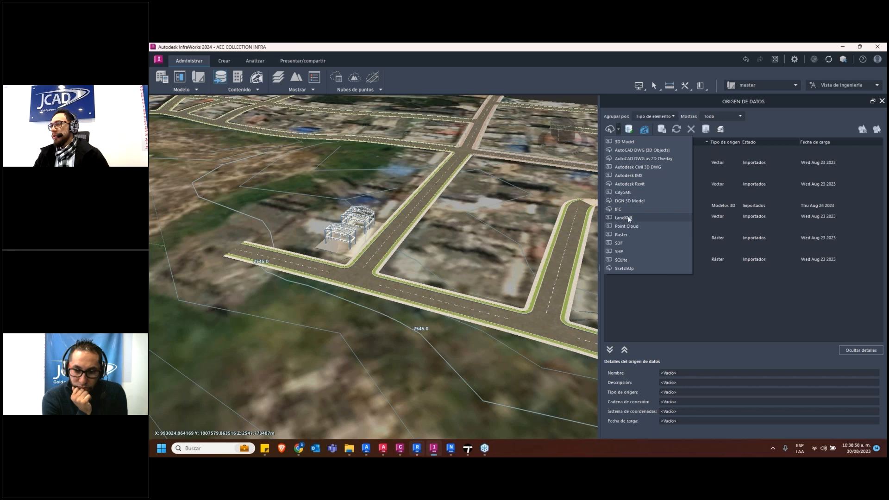
left_click(637, 184)
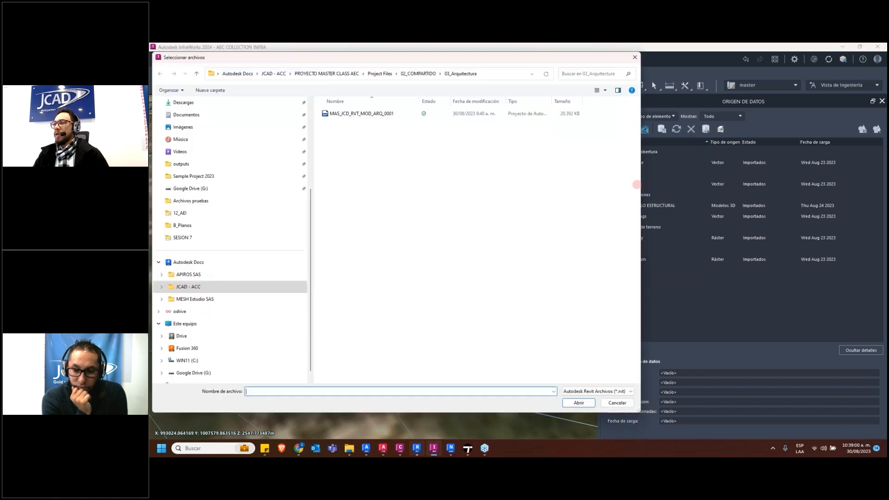
left_click(372, 115)
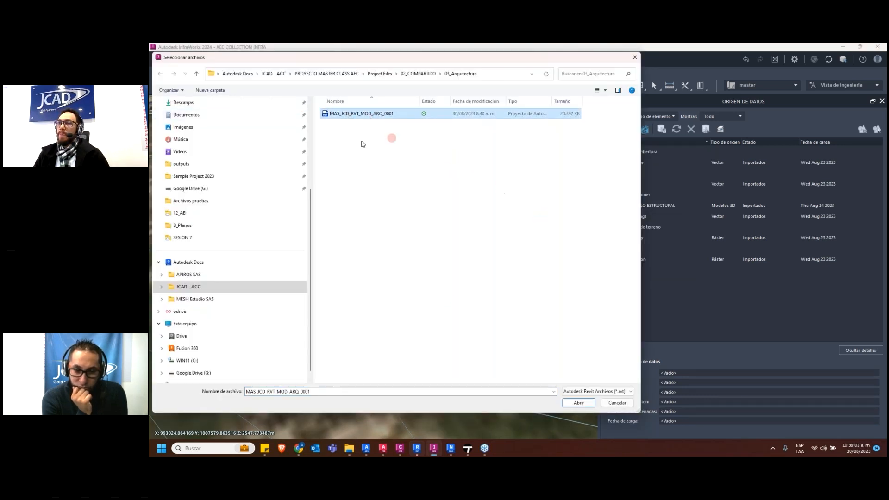
left_click(578, 403)
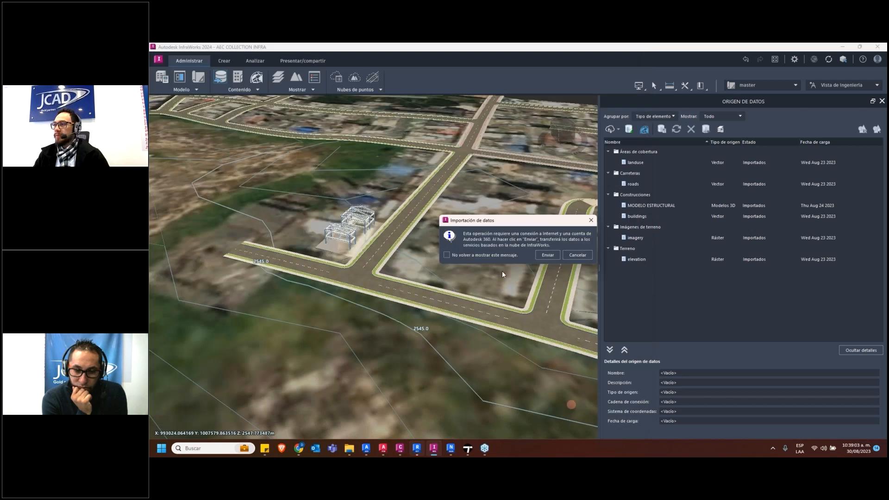
left_click(547, 255)
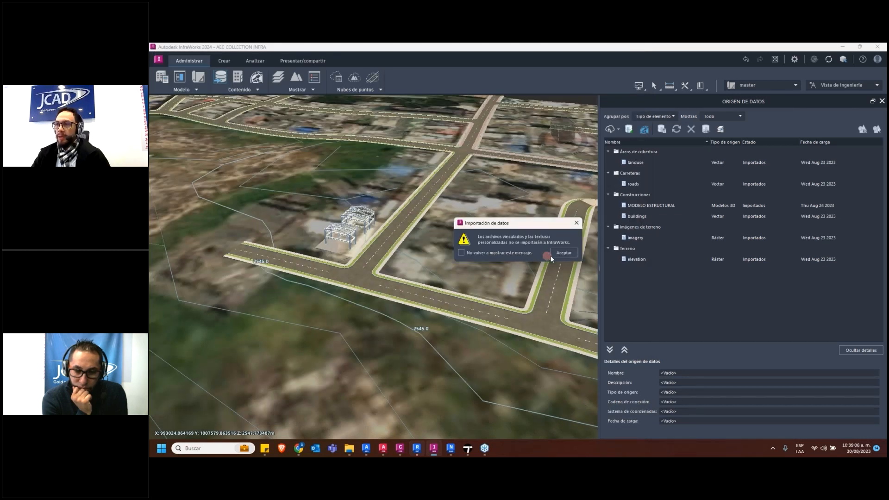
left_click(563, 257)
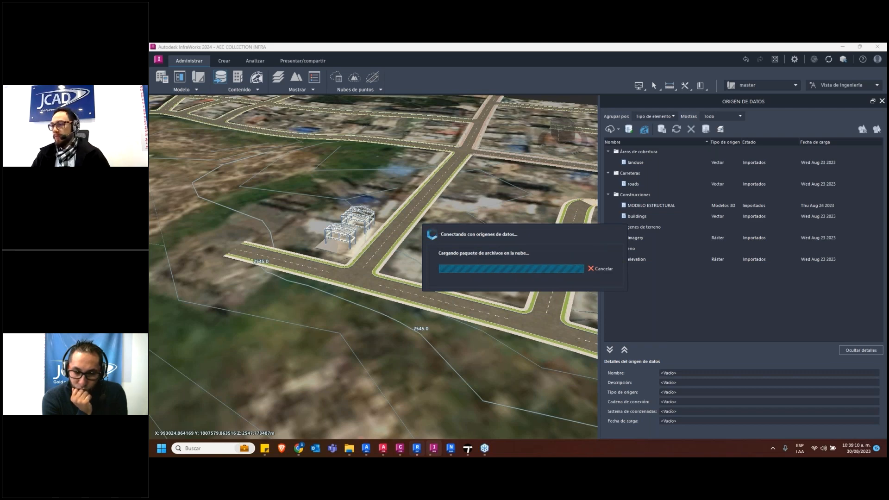
Switch to Navisworks Manage and view the combined structure and piping model
mouse_move(466, 450)
left_click(455, 450)
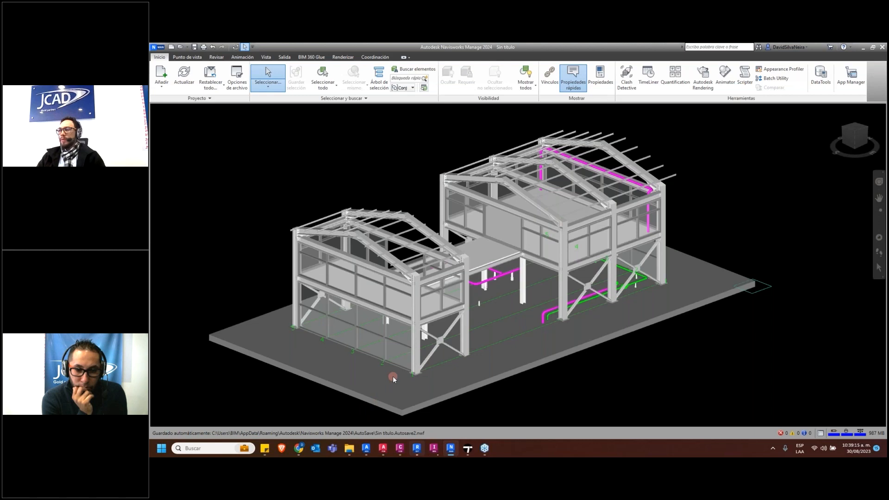
left_click(745, 356)
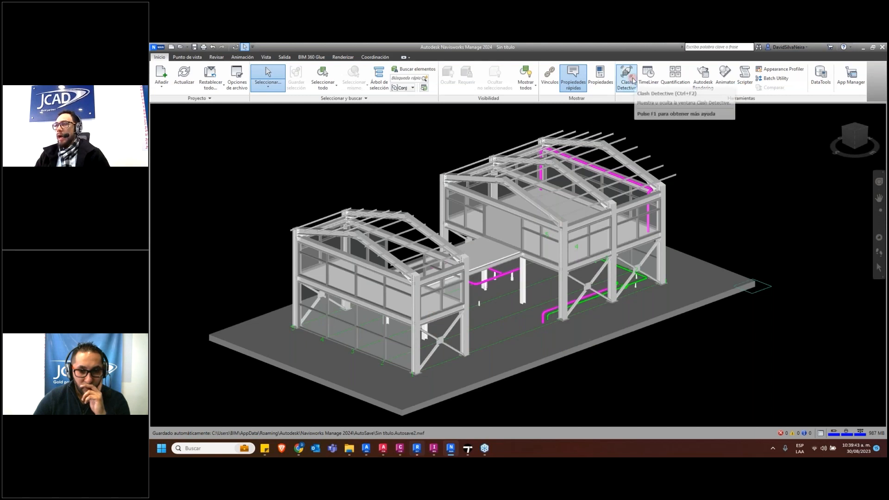
Select all three models of the 02_COMPARTIDO coordination space in PROYECTO MASTER CLASS AEC, and close the Coordination dialog
left_click(376, 59)
left_click(168, 89)
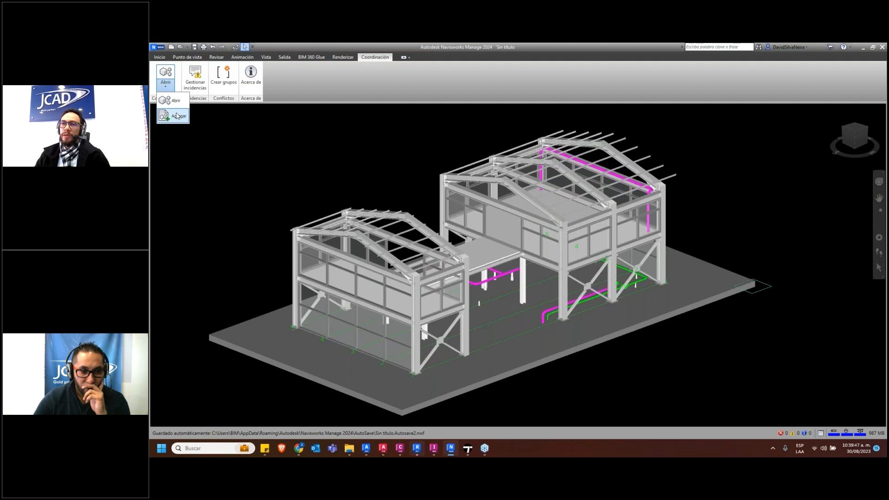
left_click(173, 107)
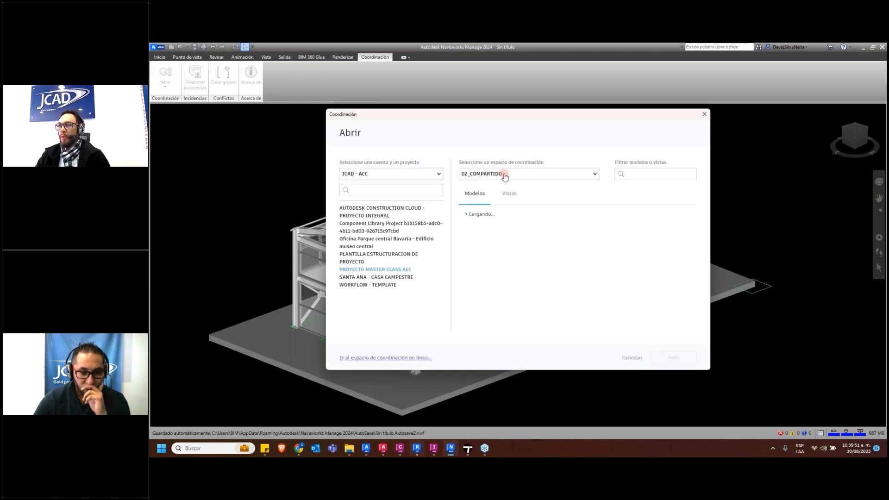
left_click(505, 176)
left_click(521, 311)
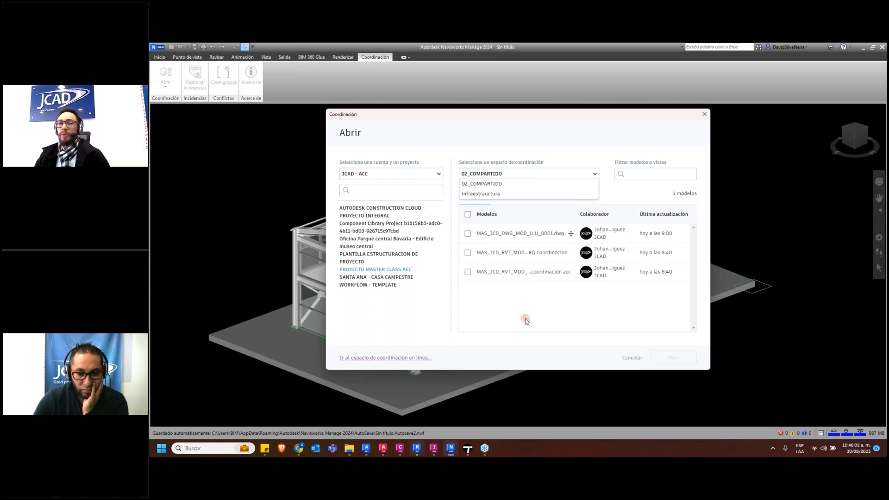
left_click(503, 184)
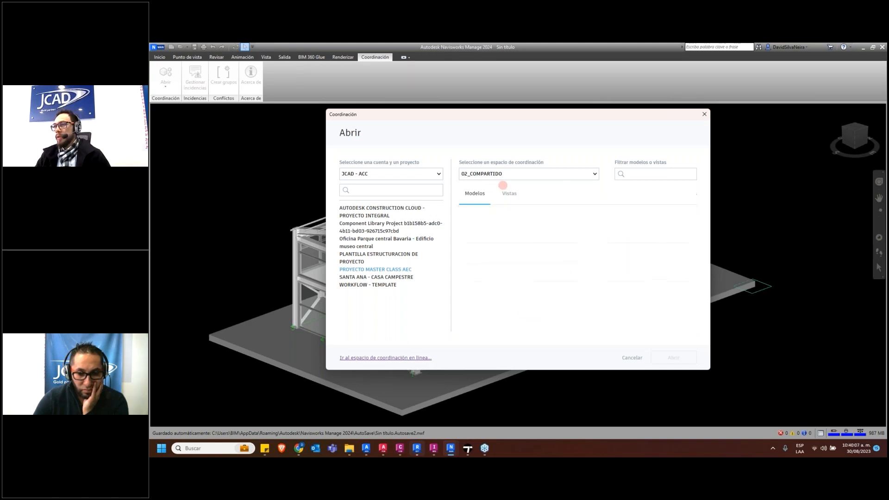
left_click(468, 214)
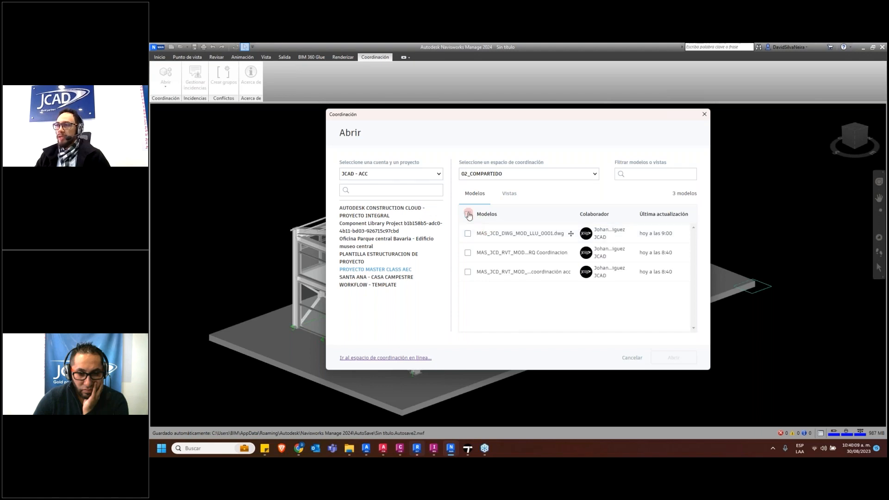
left_click_drag(532, 116, 479, 127)
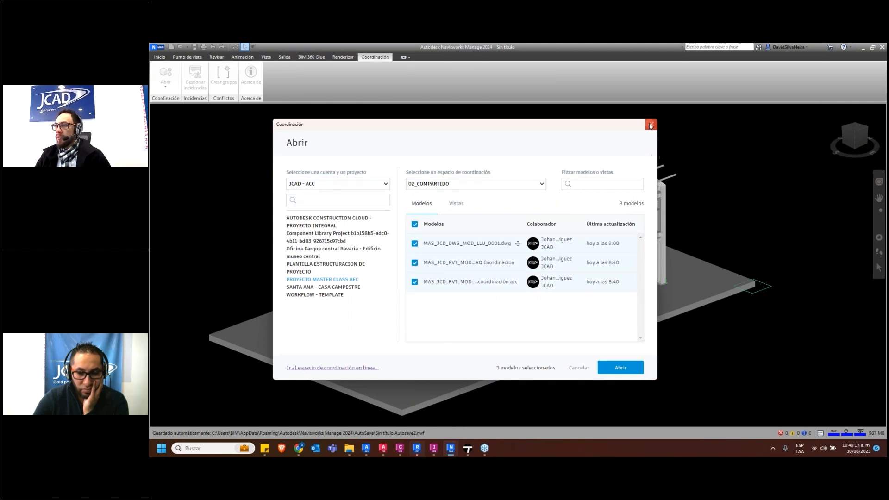
left_click(621, 366)
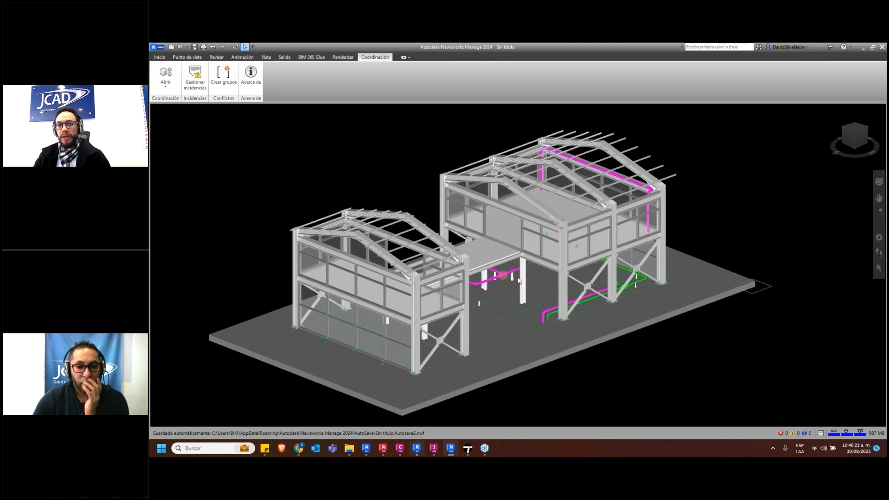
Examine the combined model close up, turning around to the piping along the taller building's side and roof
scroll(502, 275, "up", 2)
scroll(502, 276, "up", 2)
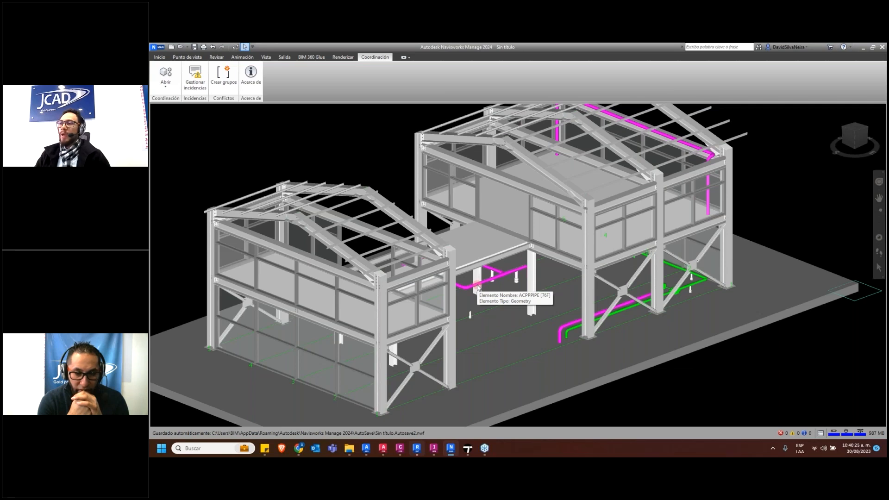
middle_click_drag(414, 256, 499, 300, "shift")
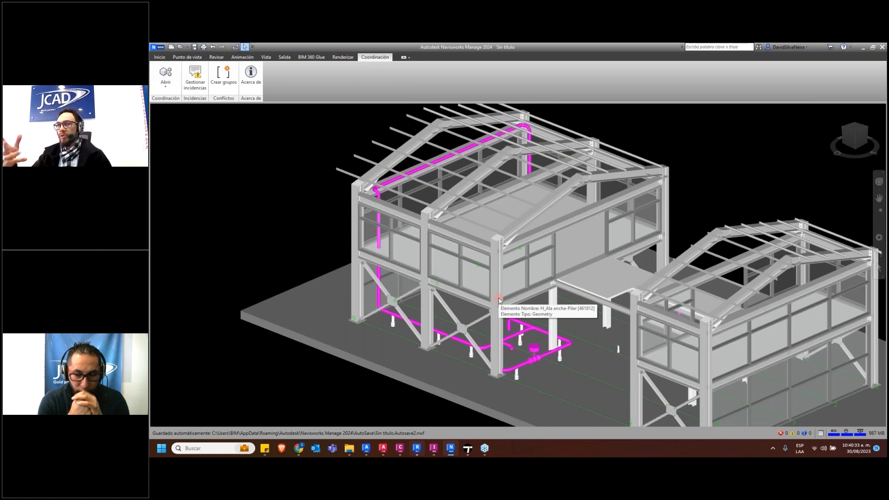
Open the issue manager and bring both buildings into view with their issue pins
left_click(201, 80)
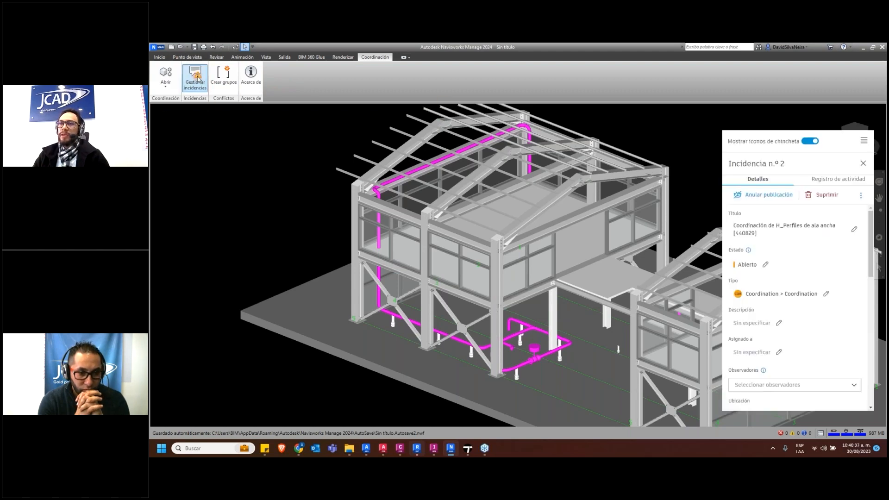
scroll(457, 259, "down", 2)
middle_click_drag(477, 268, 368, 252)
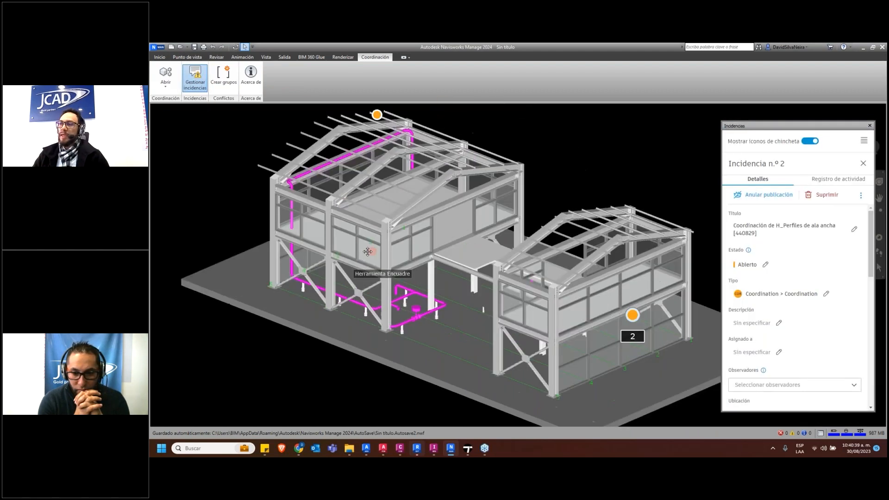
scroll(368, 251, "down", 1)
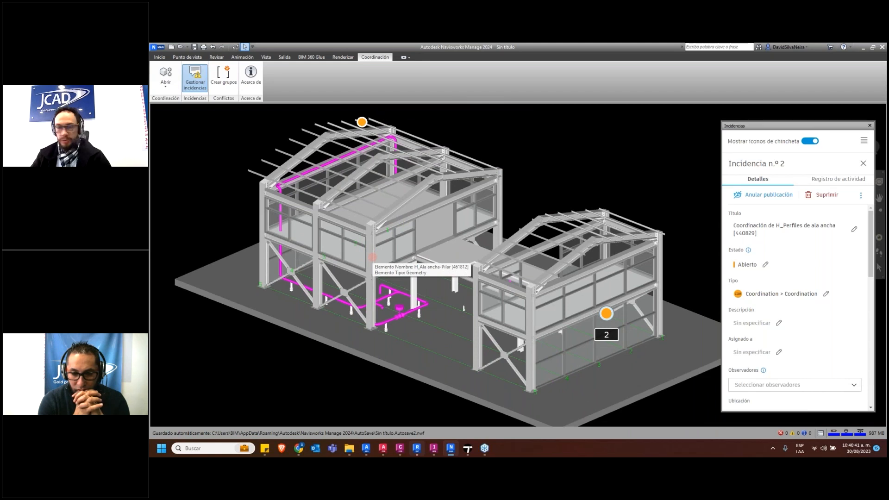
scroll(478, 267, "down", 1)
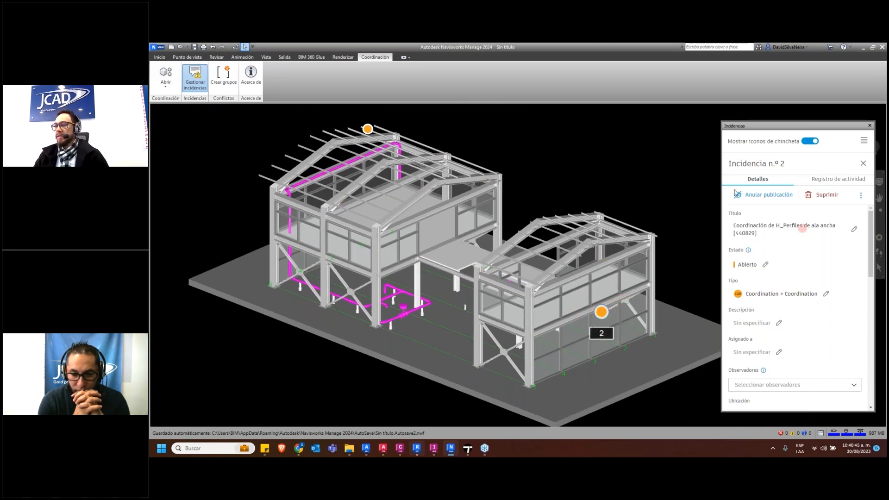
Switch to Autodesk Docs in the browser and open issue #2 in its linked model MAS_JCD_RVT_MOD_EST_0001.rvt
left_click(299, 449)
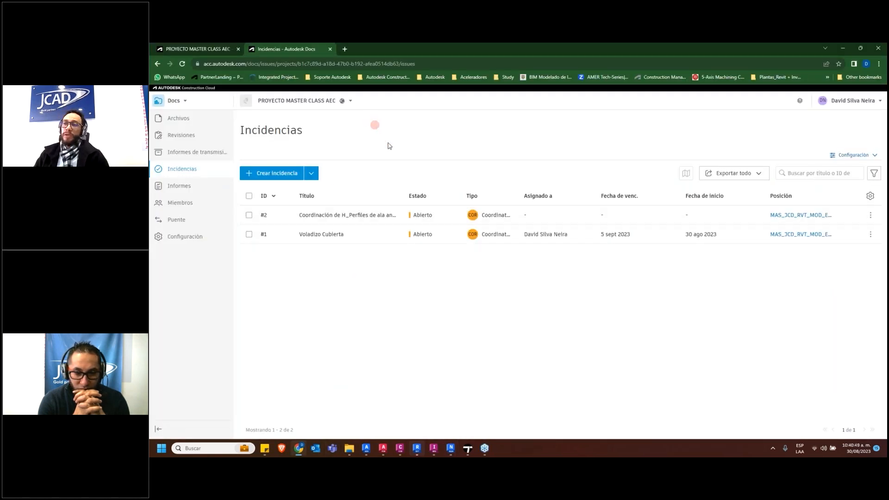
left_click(394, 198)
left_click(345, 217)
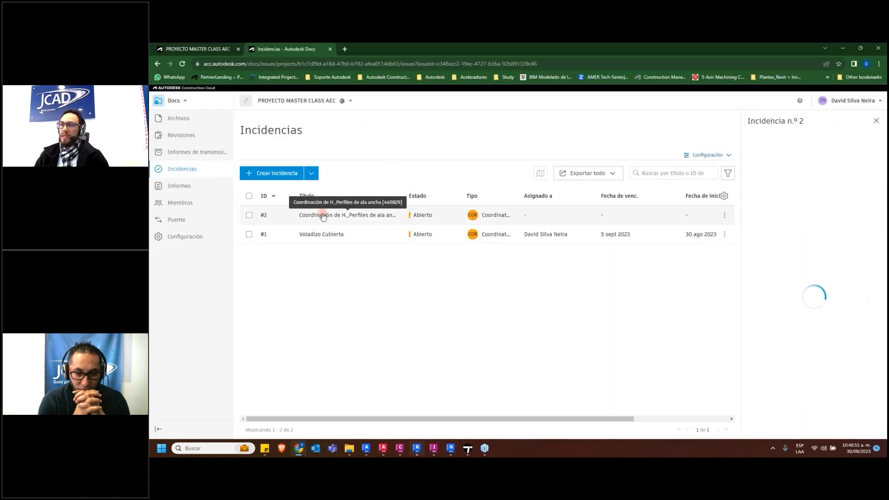
scroll(788, 343, "down", 3)
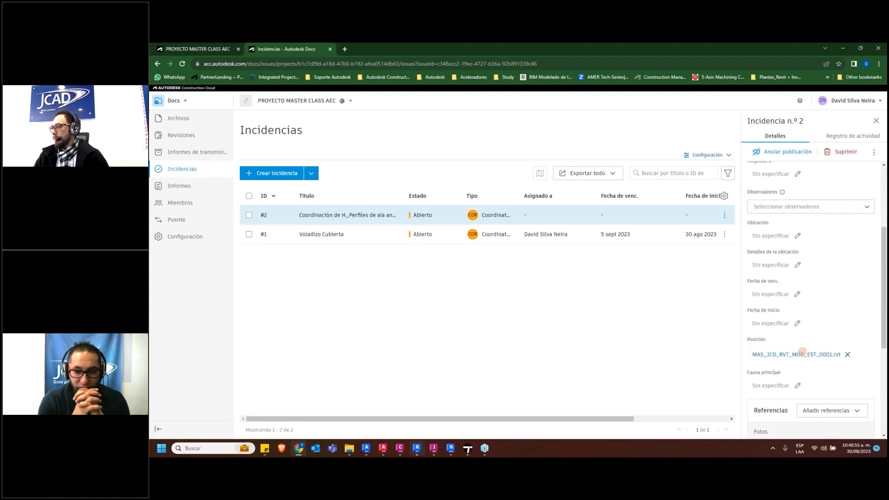
left_click(802, 354)
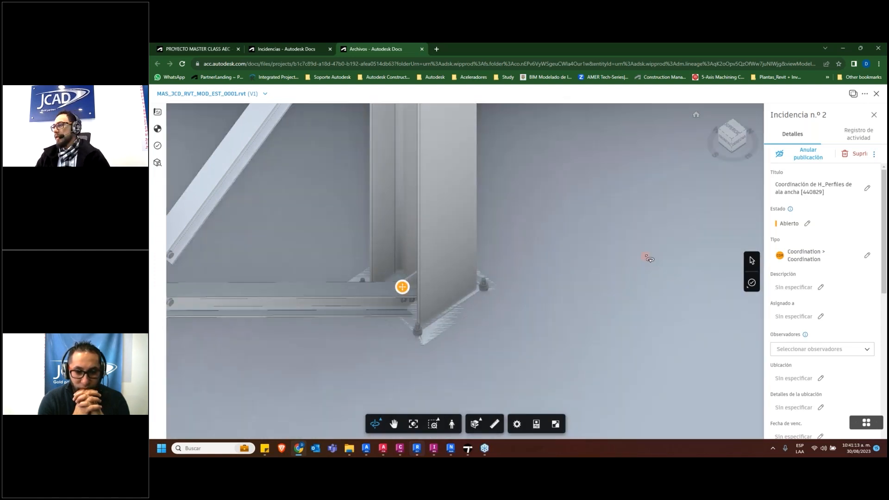
Set the status of issue #2 at the brace's column base to Pendiente and close the issue details
scroll(782, 226, "down", 3)
scroll(767, 247, "up", 3)
scroll(557, 294, "up", 1)
scroll(486, 280, "down", 5)
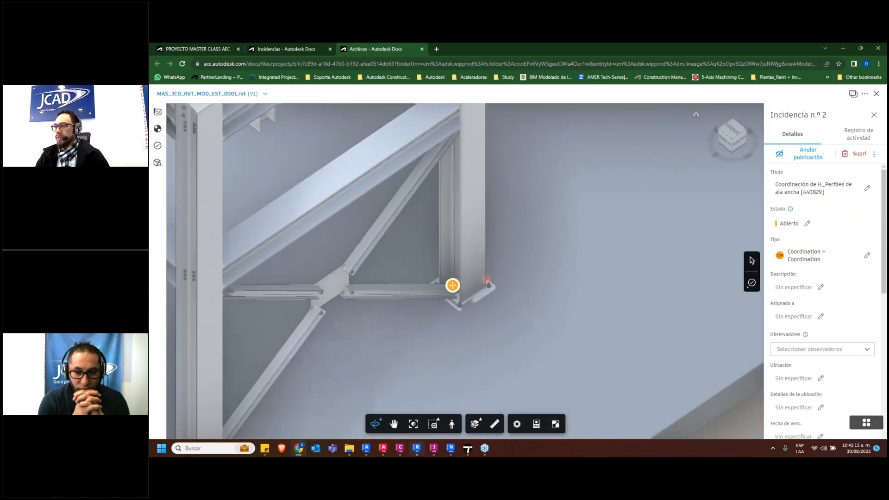
scroll(485, 280, "down", 8)
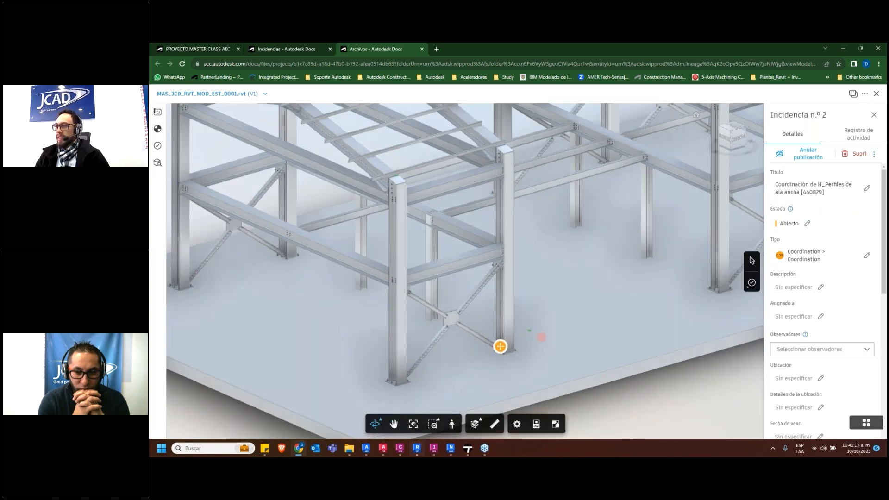
left_click(805, 223)
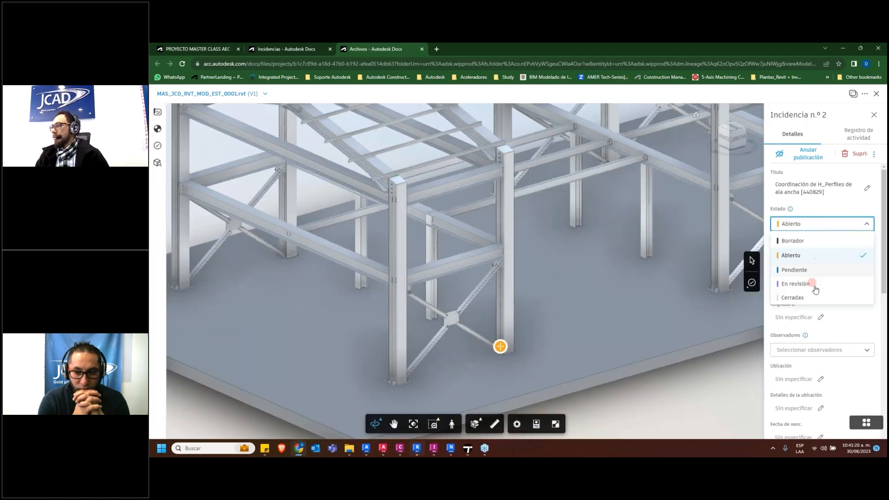
left_click(806, 274)
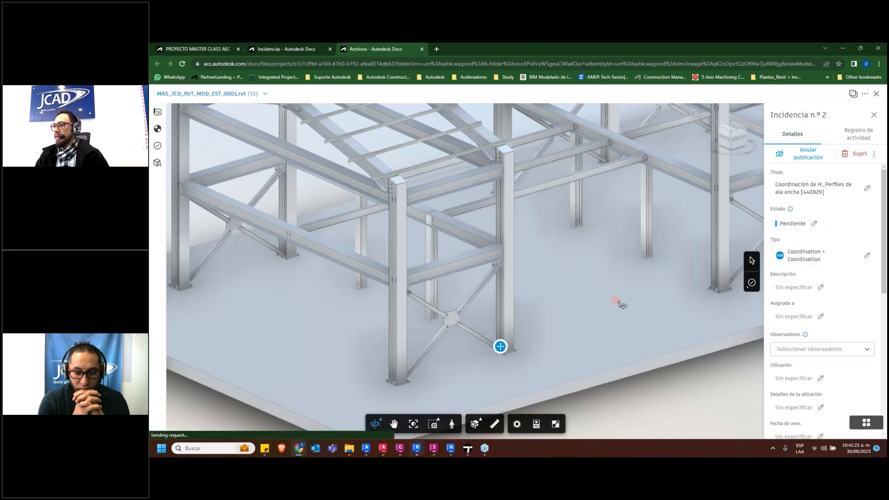
left_click(653, 269)
left_click(720, 393)
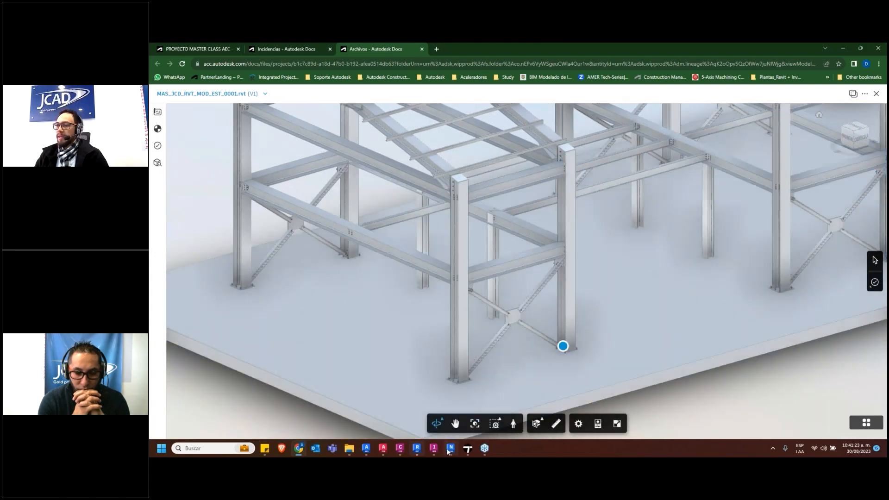
Switch back to Navisworks Manage and reload the issue manager to show the full list of issues
mouse_move(451, 448)
left_click(446, 415)
left_click(870, 125)
left_click(185, 77)
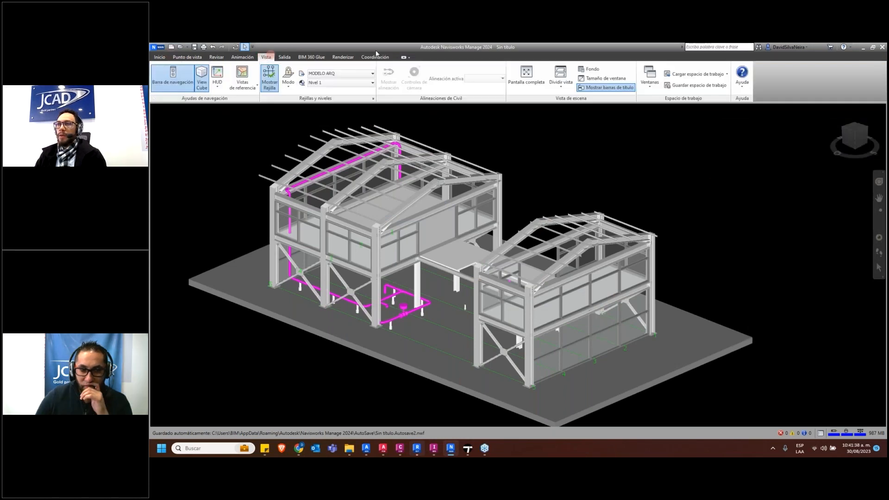
left_click(375, 57)
left_click(195, 76)
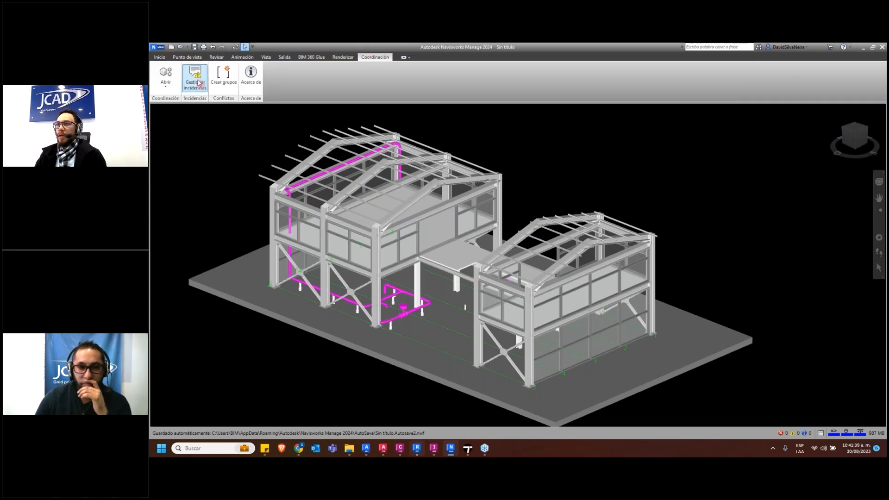
left_click(864, 161)
left_click(864, 140)
left_click(852, 155)
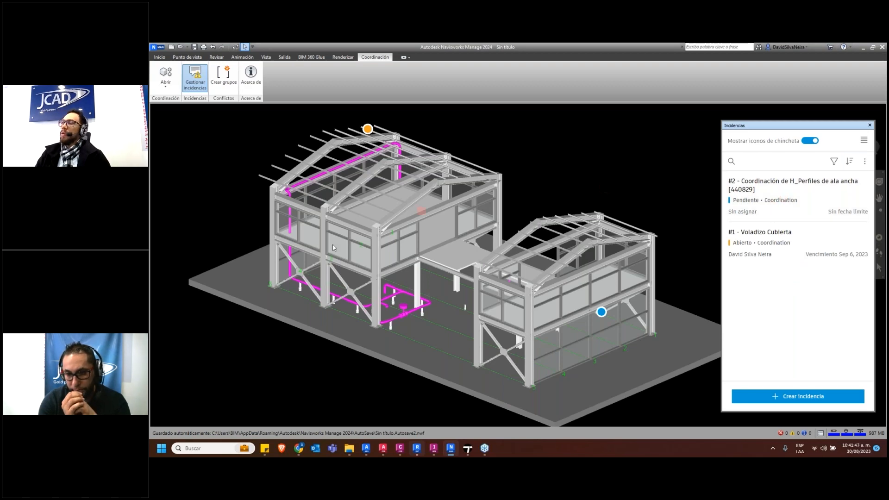
Examine the issue #2 pin at the column base up close, and close the issue manager
mouse_move(492, 280)
middle_mouse_down("shift")
mouse_move(486, 251)
mouse_move(496, 231)
mouse_move(512, 244)
mouse_move(500, 285)
middle_mouse_up("shift")
scroll(498, 276, "up", 5)
scroll(498, 275, "up", 3)
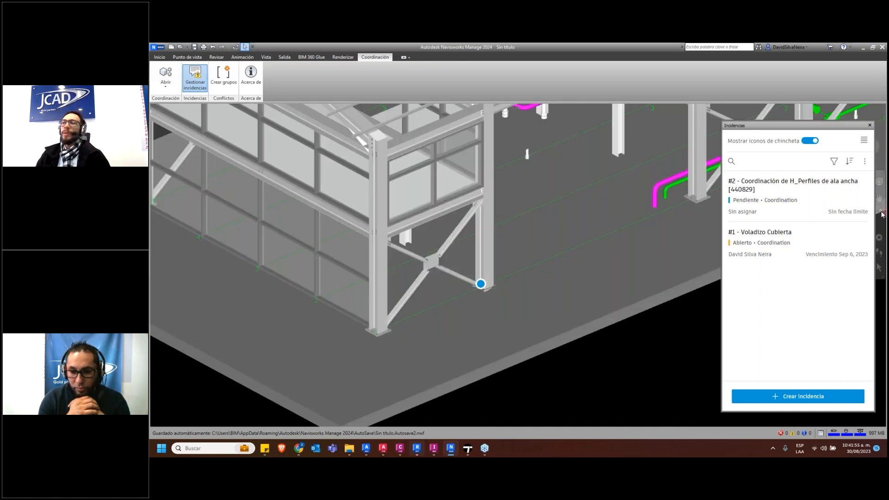
left_click(869, 125)
scroll(608, 264, "down", 5)
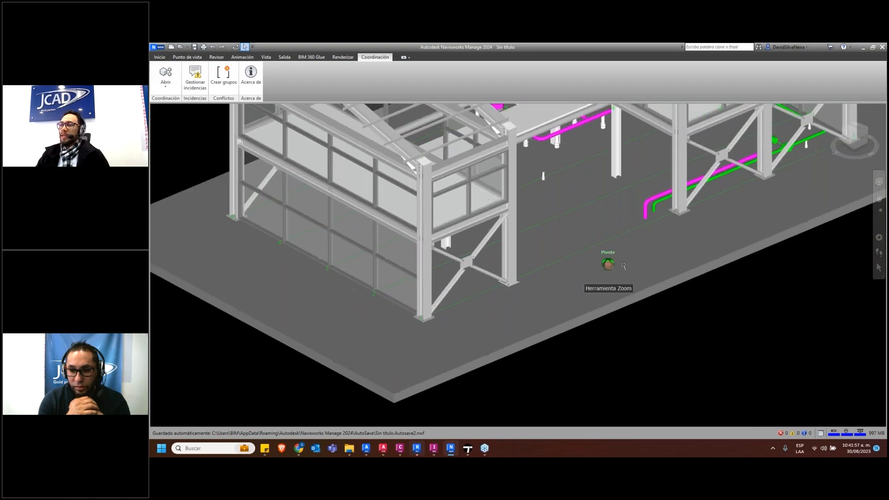
scroll(522, 250, "up", 3)
Add a second Clash Detective test comparing MAS_JCD_RVT_MOD_EST_0001.rvt against MAS_JCD_RVT_MOD_ARQ_0001.rvt, and run it
left_click(160, 58)
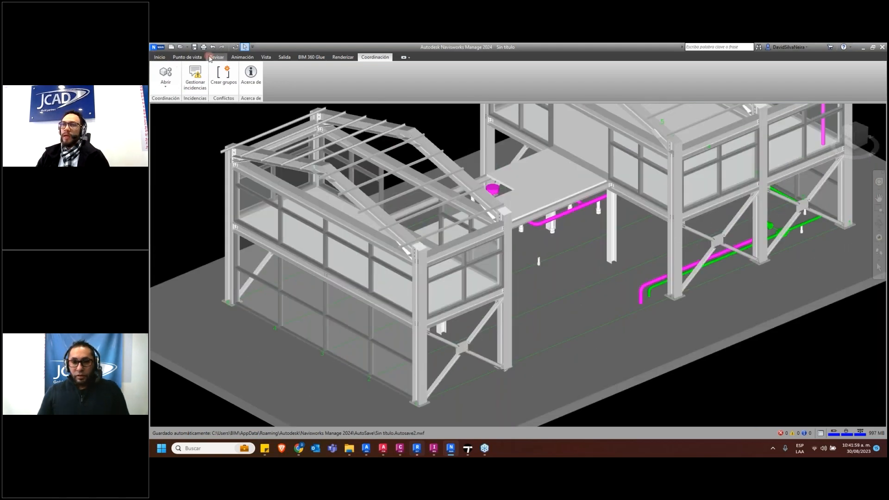
left_click(627, 79)
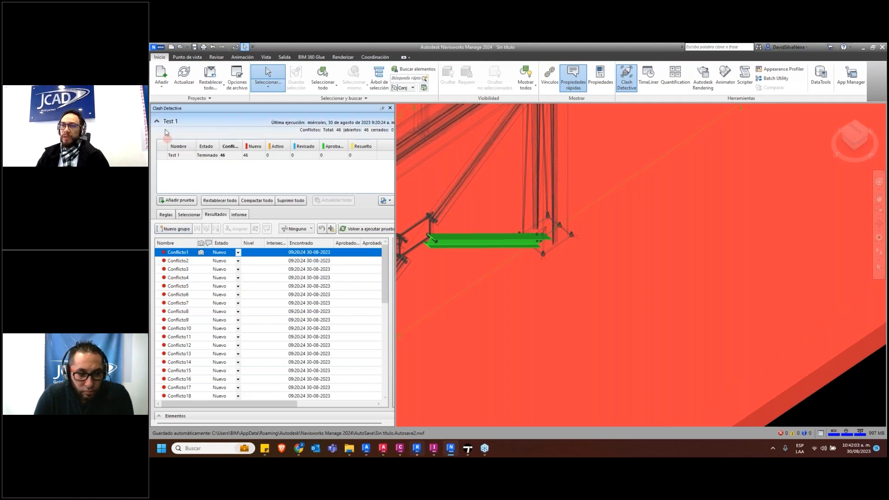
left_click(171, 202)
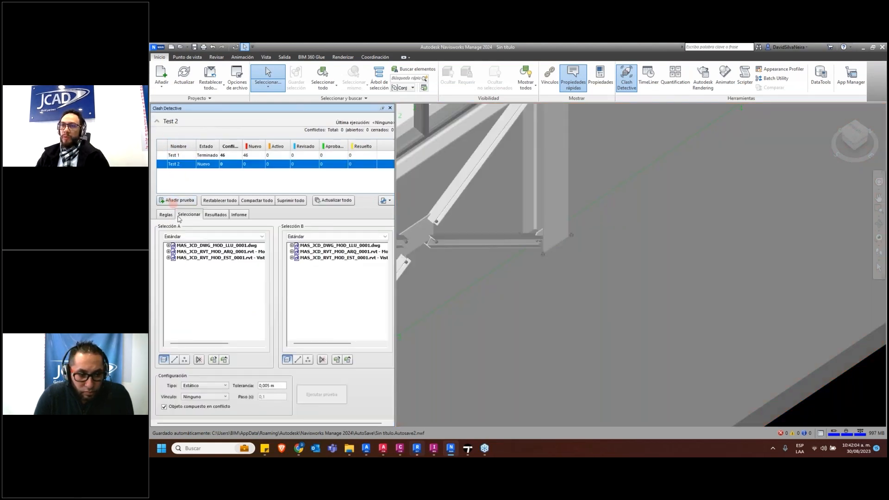
left_click(188, 246)
left_click(217, 258)
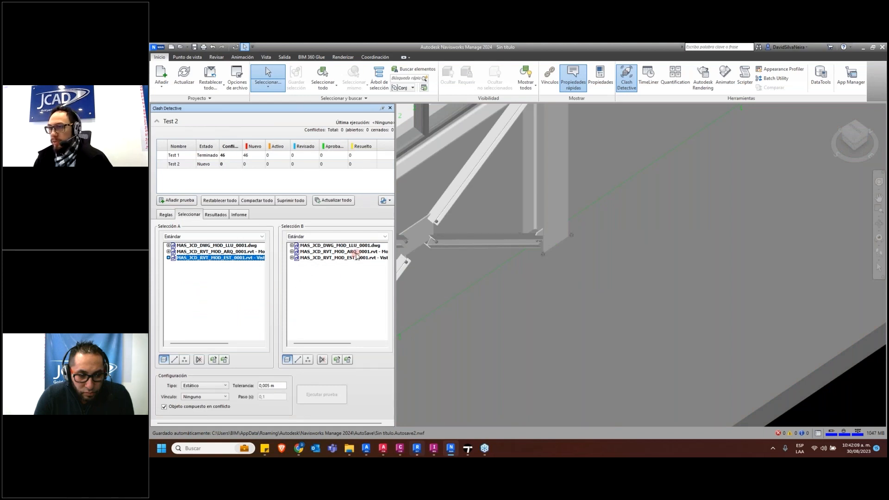
left_click(356, 253)
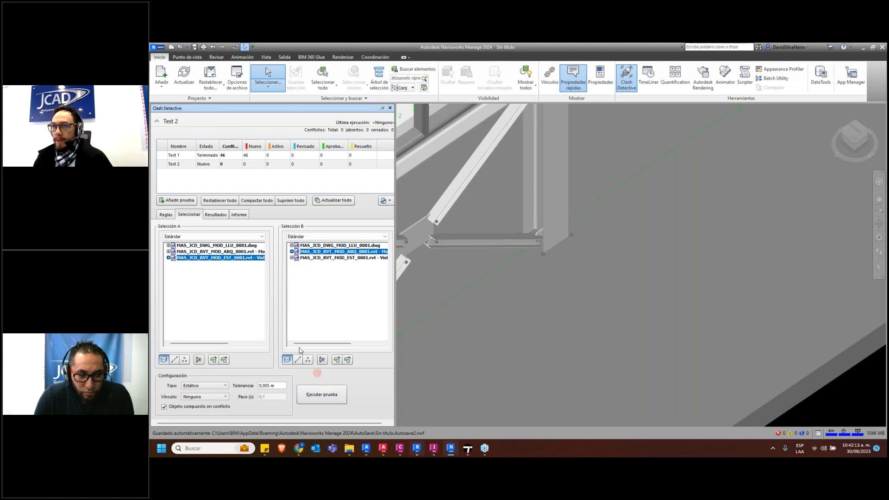
left_click(322, 395)
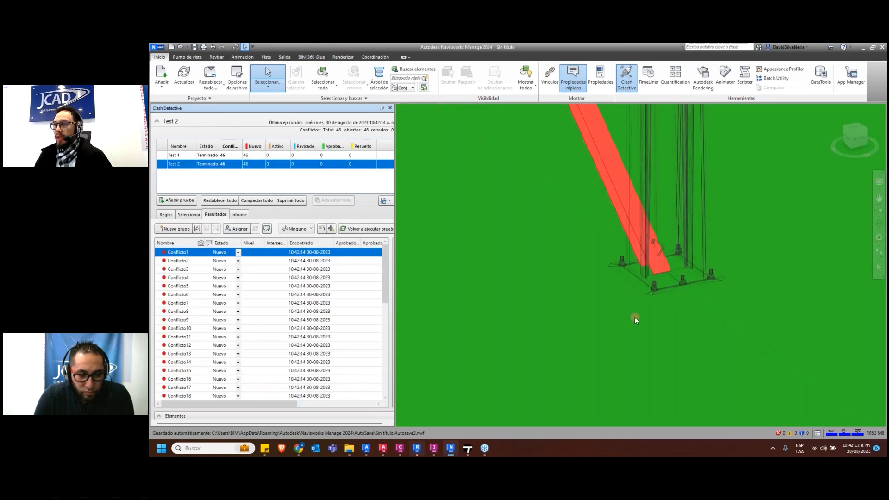
Examine Conflicto1 around the column base, select the clashing brace and look through its available commands
scroll(626, 319, "down", 5)
middle_click_drag(625, 318, 777, 291, "shift")
middle_click_drag(667, 301, 647, 321, "shift")
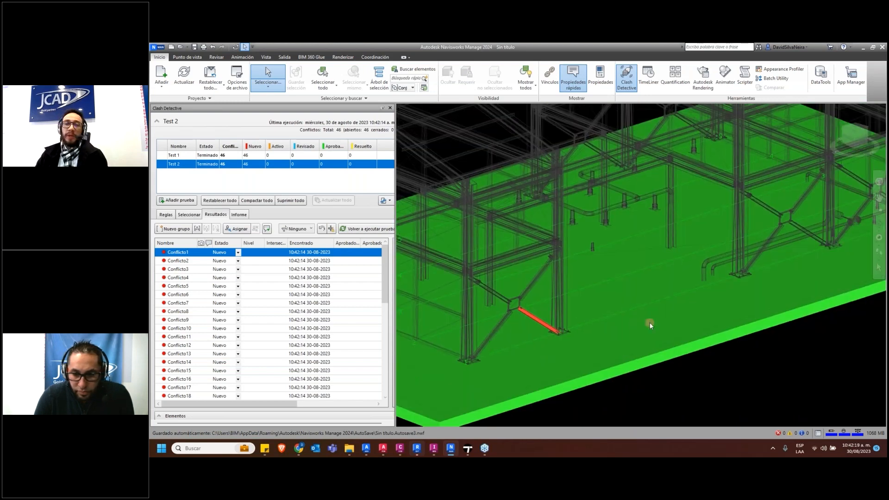
left_click(549, 329)
right_click(550, 329)
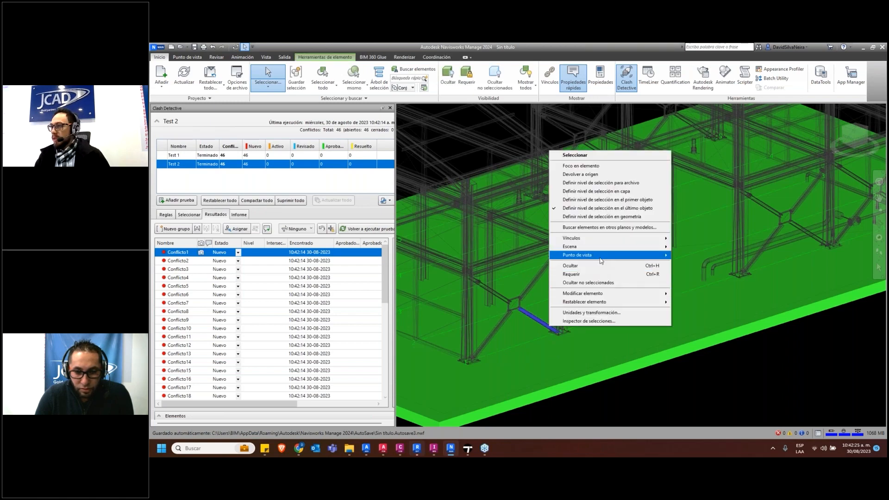
mouse_move(602, 257)
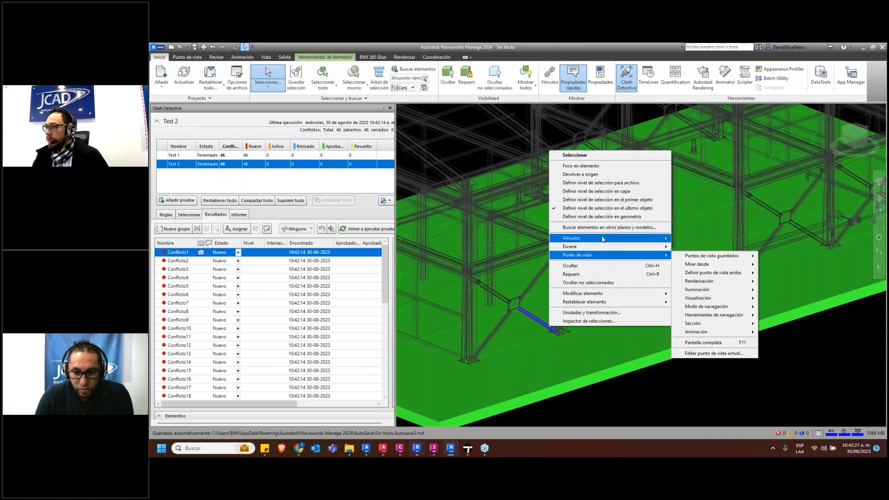
mouse_move(602, 239)
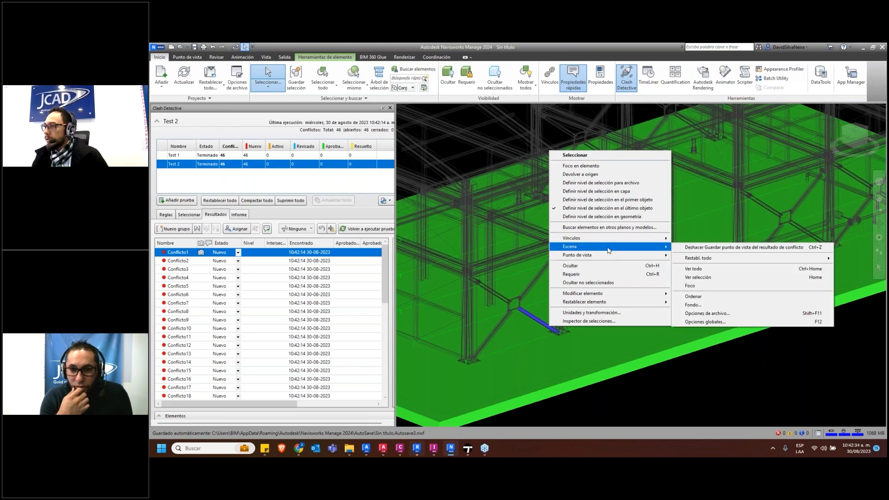
Create a new issue in the issue manager and place its pin on the steel framing near the building's roof
left_click(436, 57)
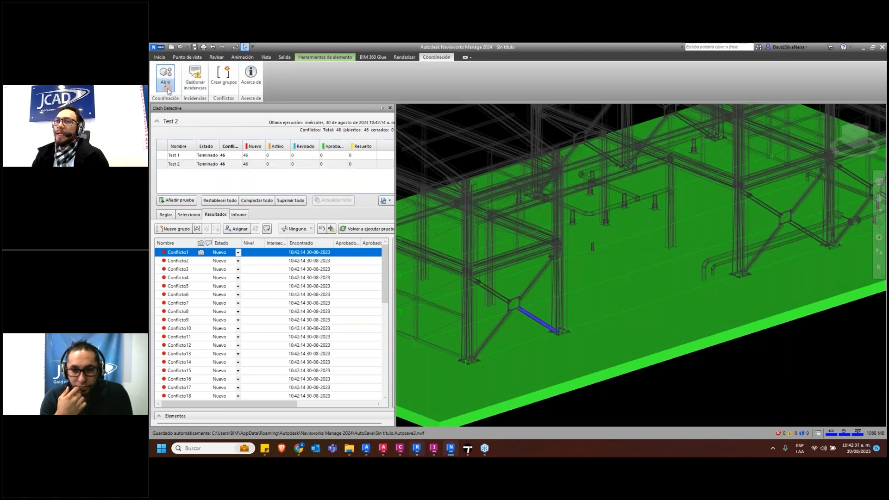
left_click(167, 89)
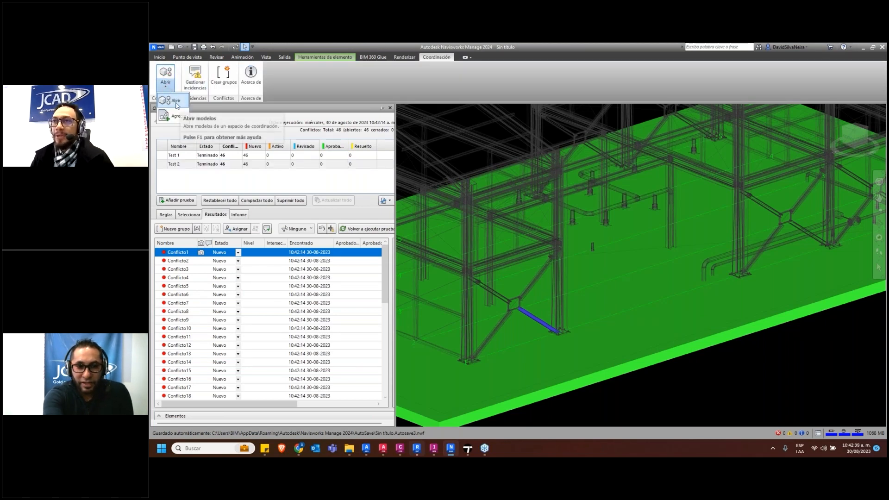
left_click(195, 83)
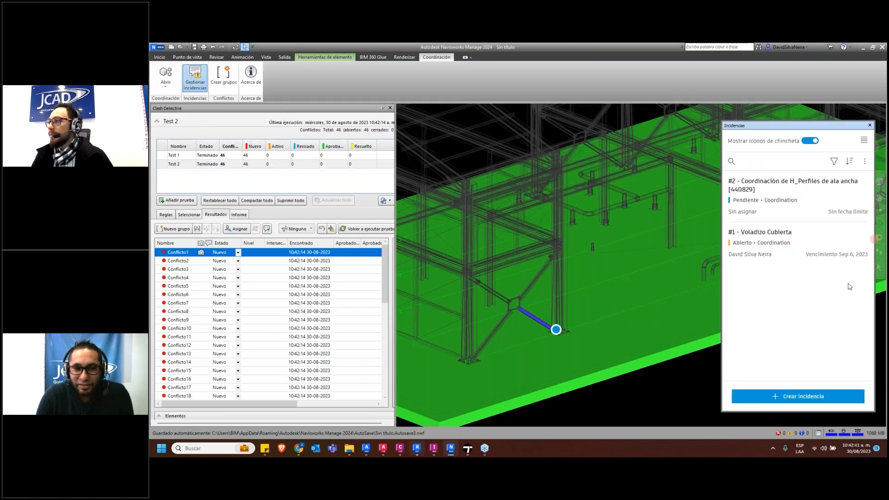
left_click(797, 396)
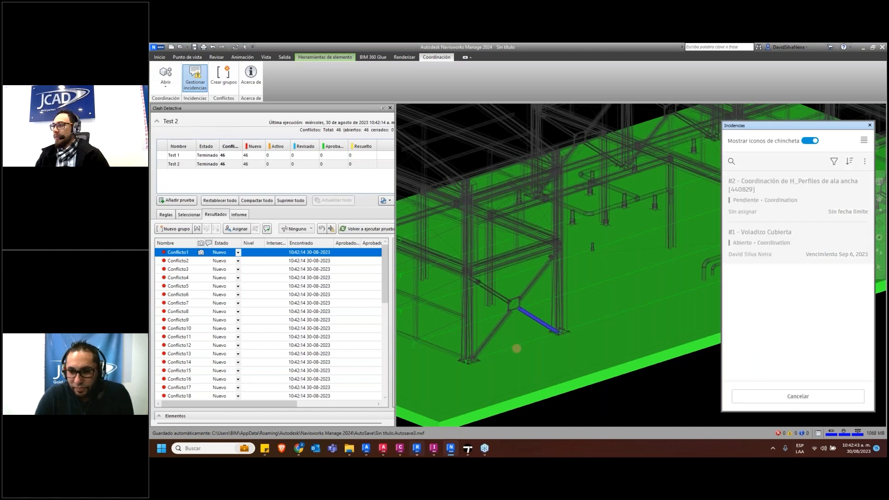
scroll(536, 292, "down", 3)
scroll(569, 312, "up", 5)
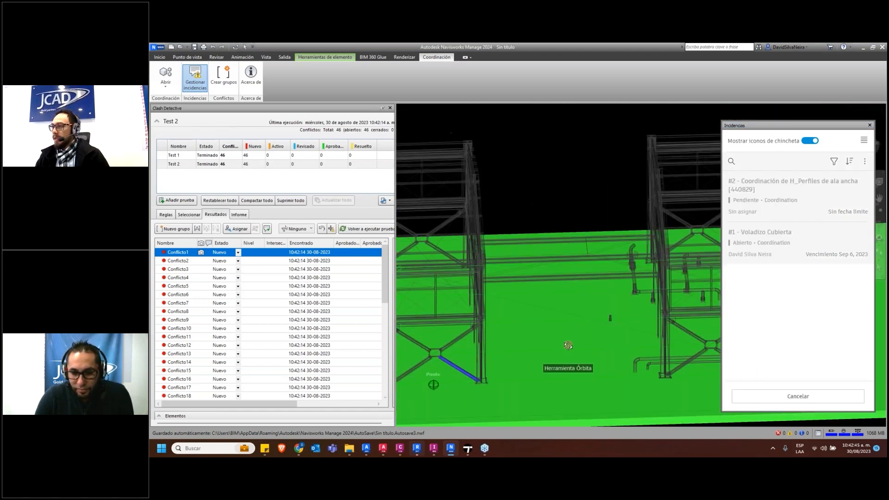
middle_click_drag(569, 312, 546, 284, "shift")
scroll(571, 299, "up", 4)
middle_click_drag(596, 313, 648, 297)
scroll(649, 285, "up", 5)
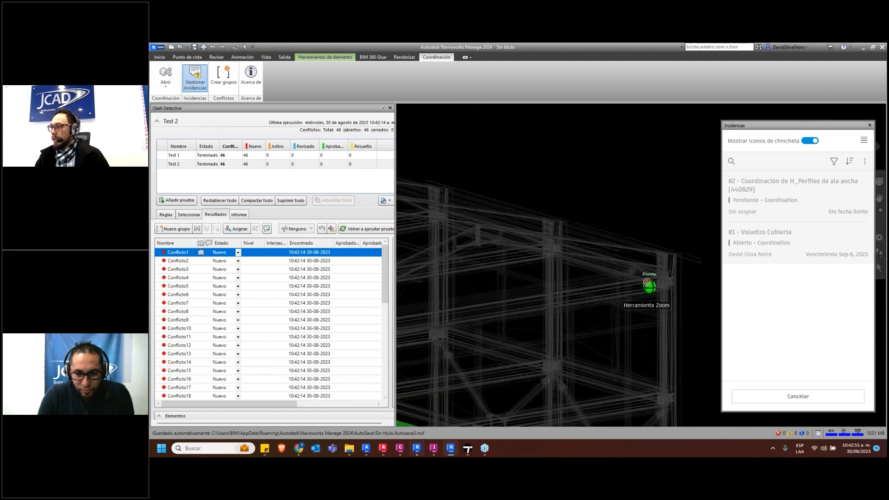
left_click(589, 236)
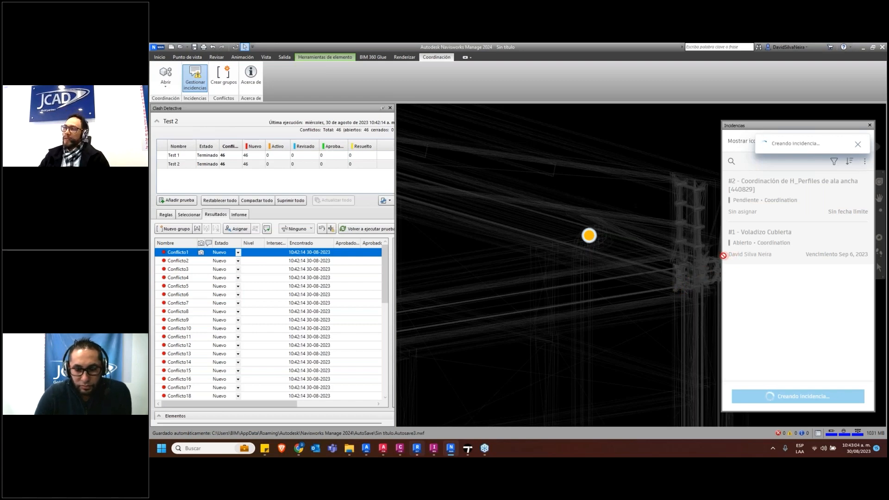
Switch to Revit, expand the full list of import warnings for MAS_JCD_RVT_MOD_ARQ_0001.rvt and accept them
mouse_move(384, 442)
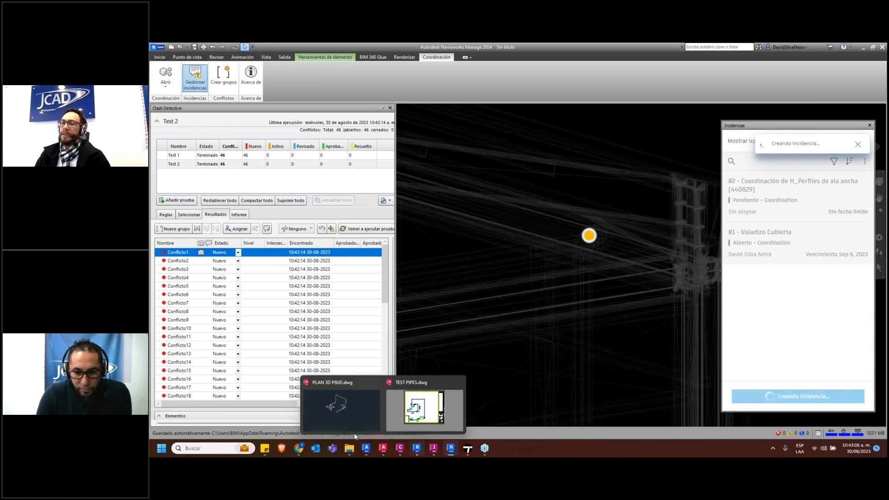
left_click(299, 448)
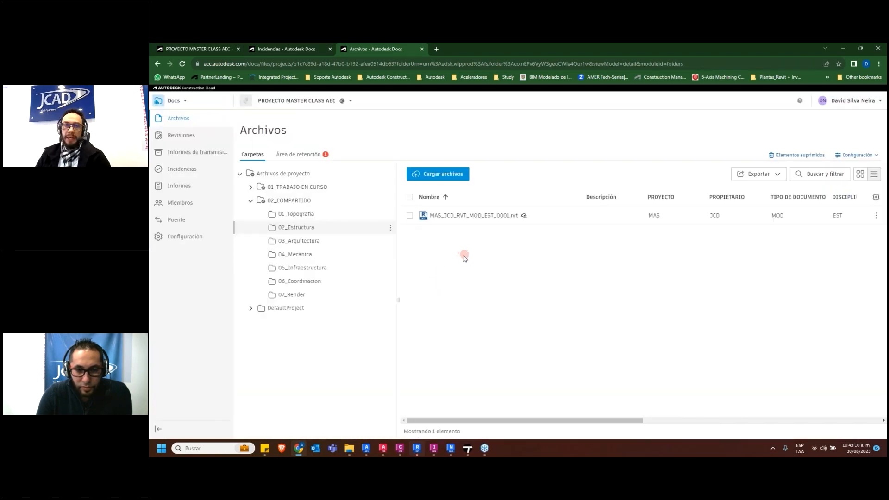
left_click(414, 453)
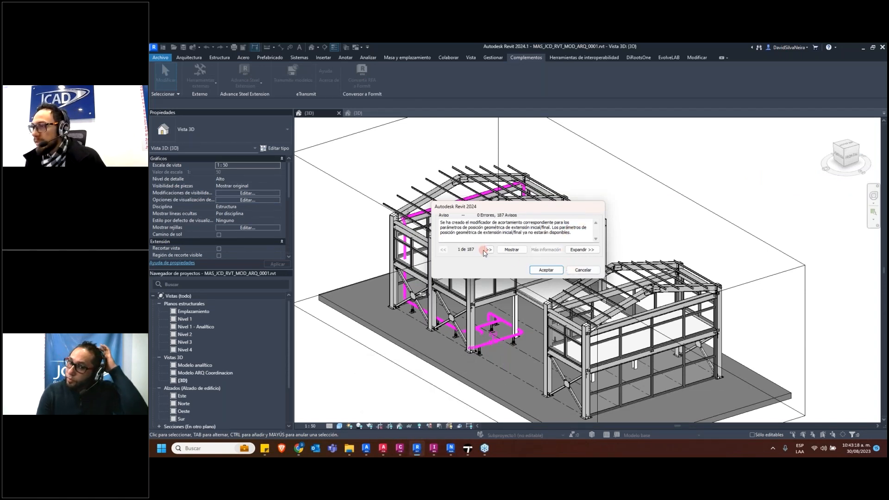
left_click(582, 250)
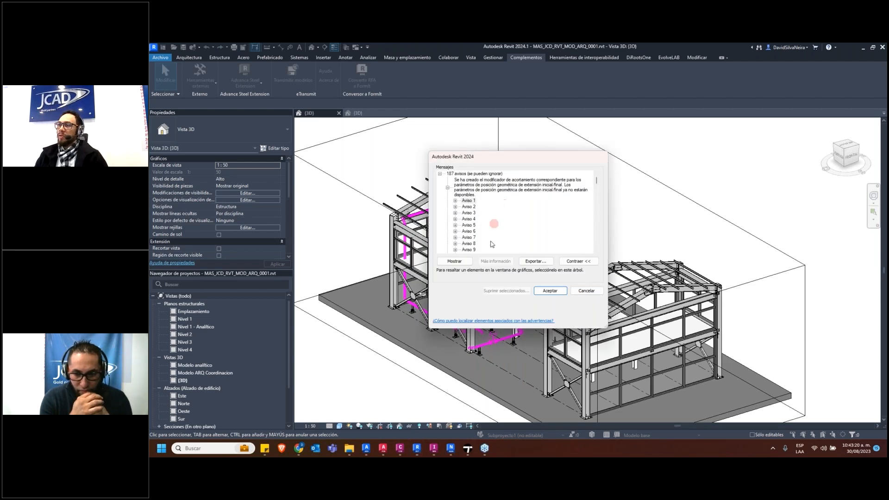
left_click(551, 291)
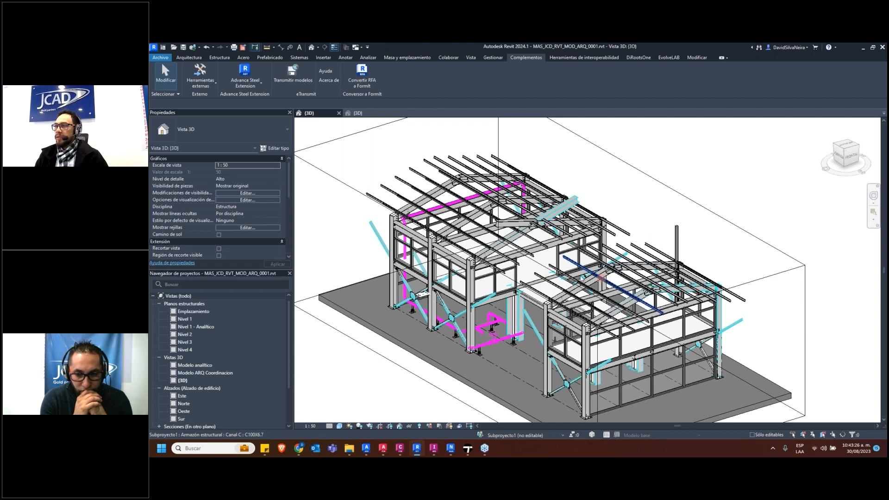
Inspect the properties of the imported HE300A wide-flange beam and a C100X6.7 roof purlin
left_click(510, 224)
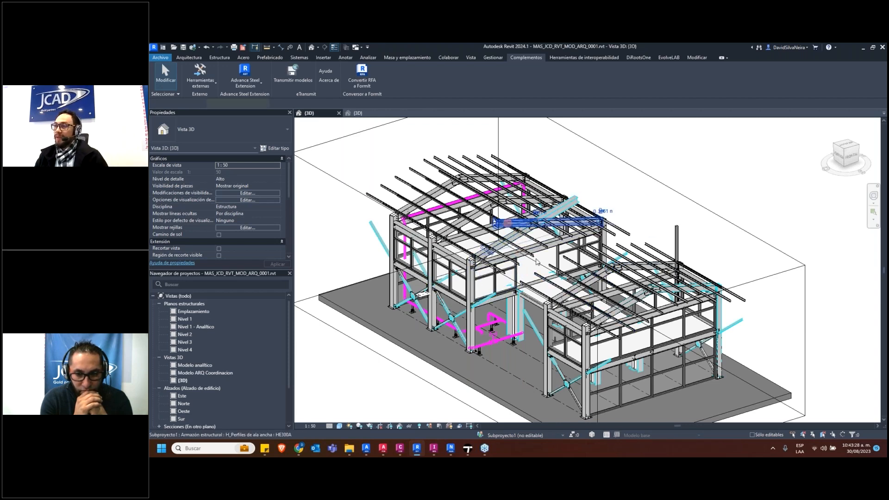
middle_click_drag(538, 345, 572, 260, "shift")
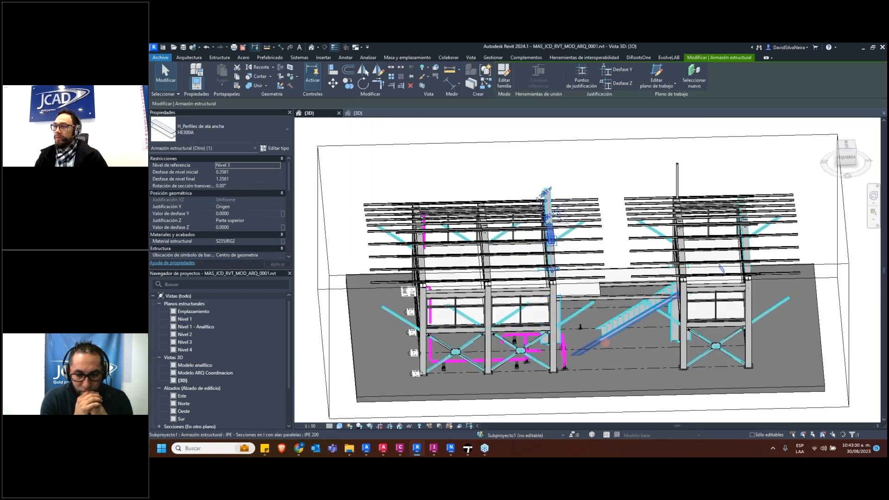
scroll(573, 255, "up", 4)
left_click(582, 230)
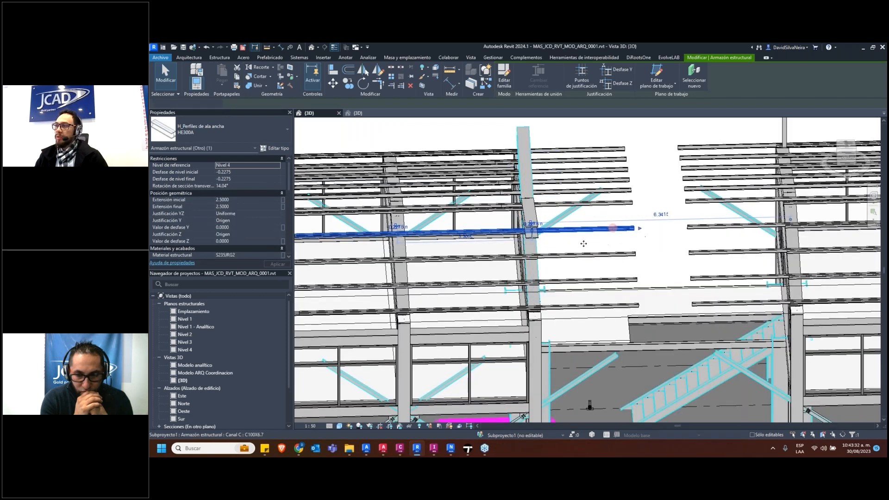
scroll(635, 240, "down", 3)
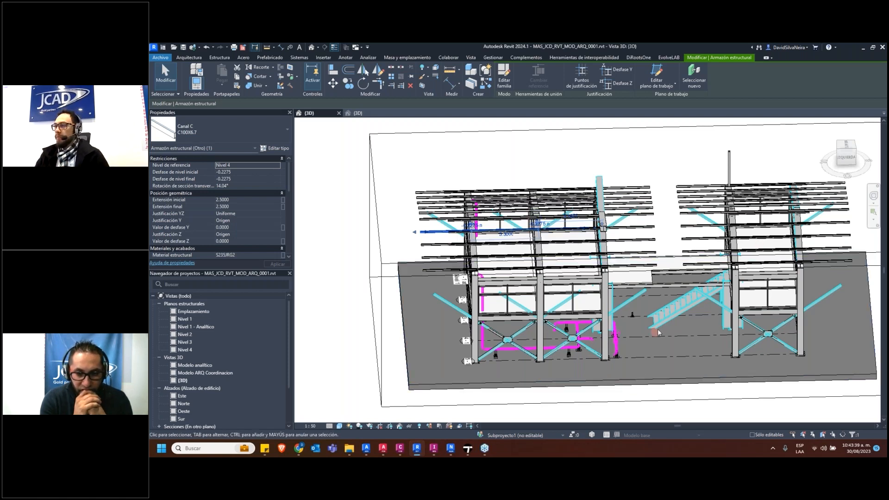
Examine the imported staircase between the two buildings, check one tread plate's properties, and clear the selection
middle_click_drag(762, 249, 534, 277, "shift")
scroll(535, 277, "up", 6)
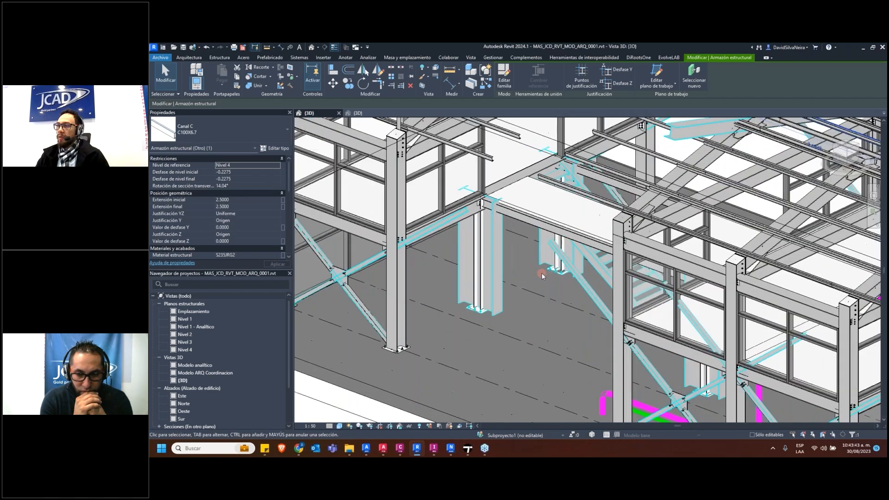
scroll(583, 274, "down", 5)
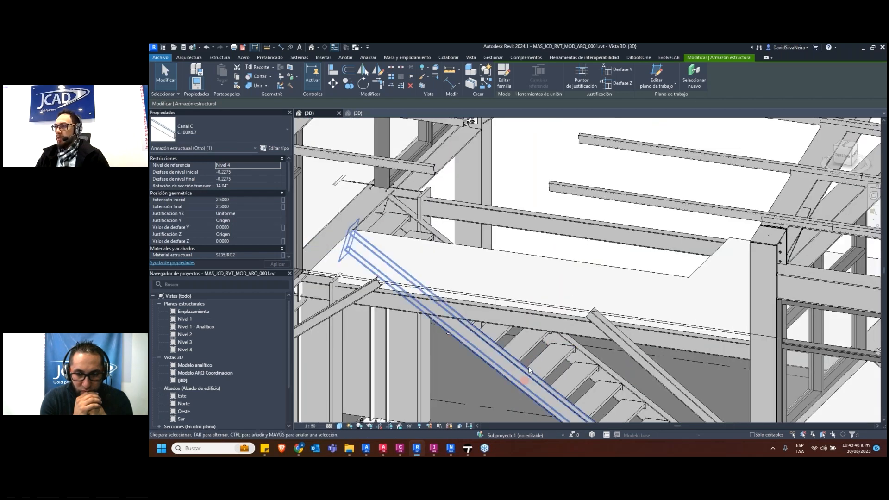
left_click(542, 368)
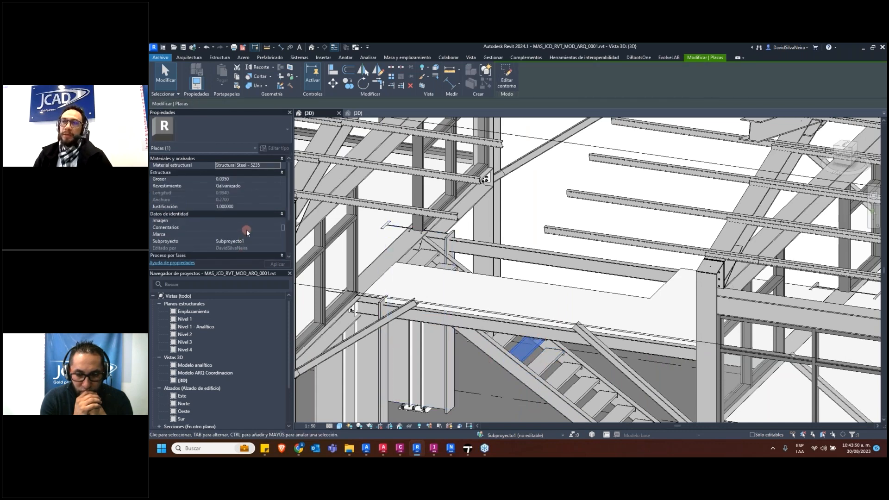
scroll(574, 391, "up", 5)
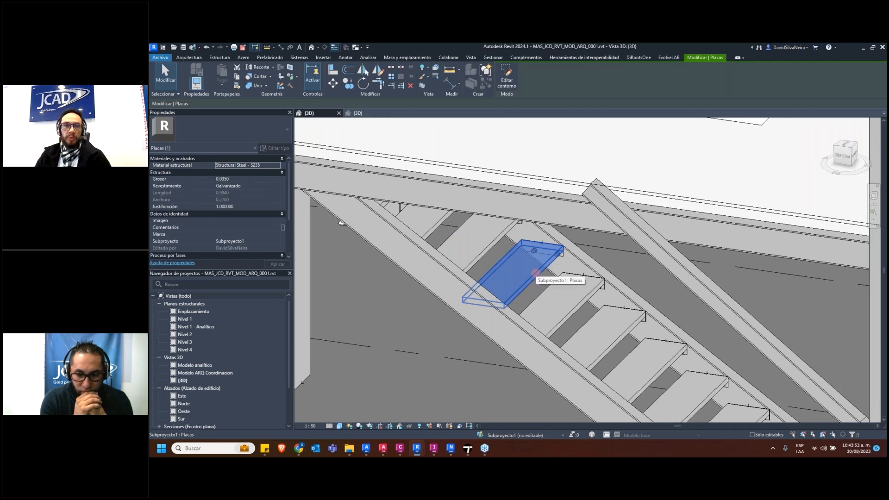
scroll(518, 273, "down", 8)
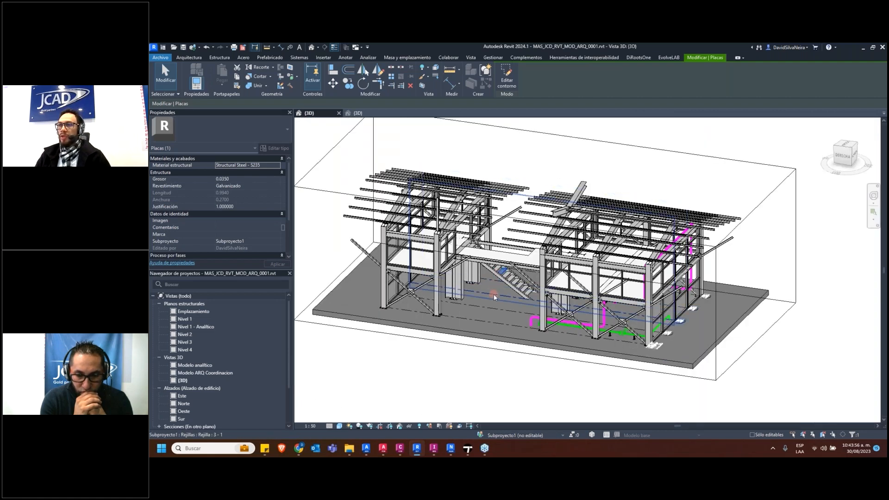
left_click(469, 380)
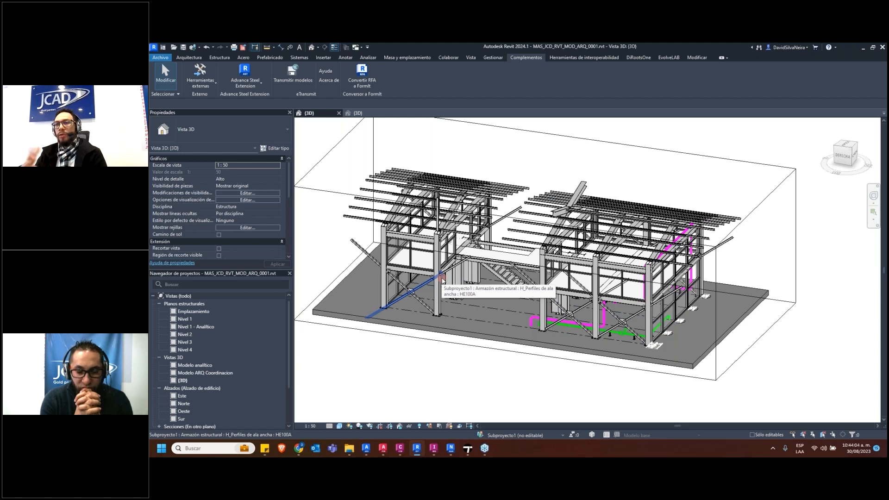
Show the Advance Steel Extension export using Advance export and the Spain library up to saving an SMLX file, and cancel it
left_click(255, 85)
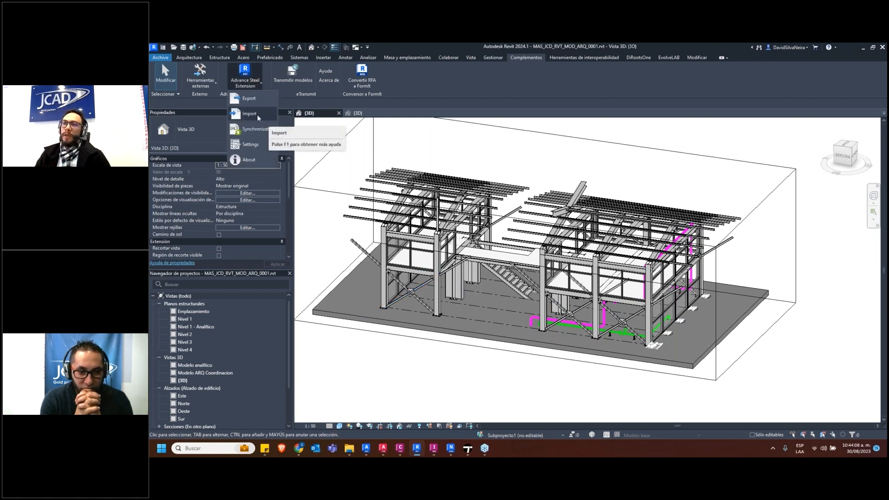
left_click(253, 97)
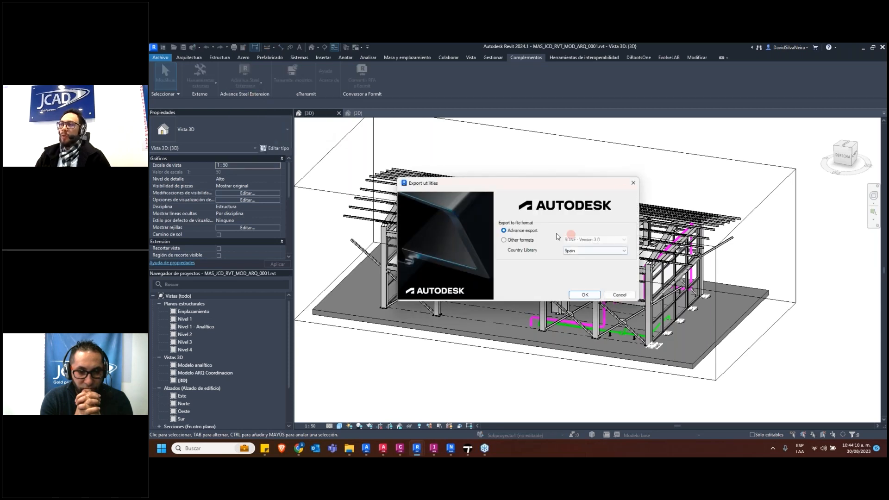
left_click(611, 296)
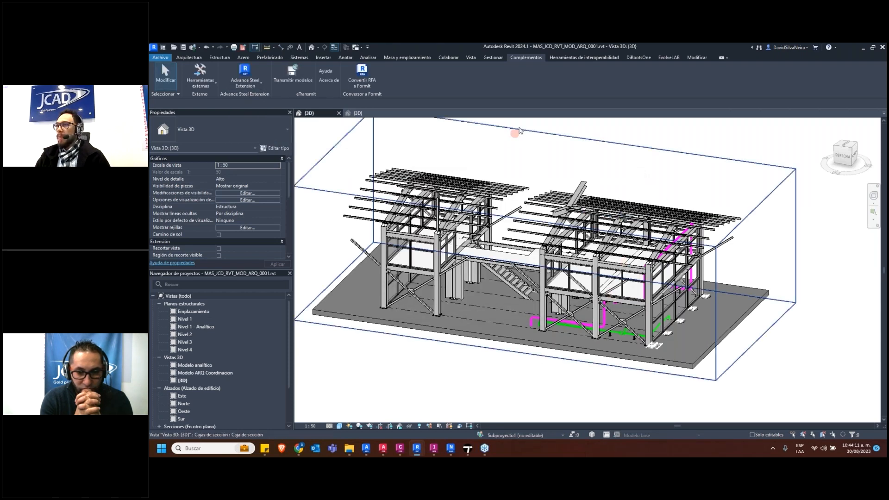
left_click(243, 83)
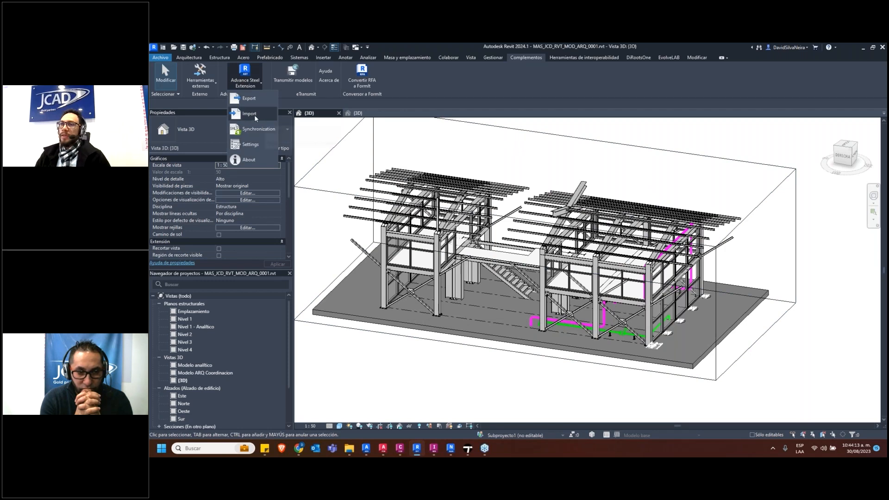
left_click(255, 99)
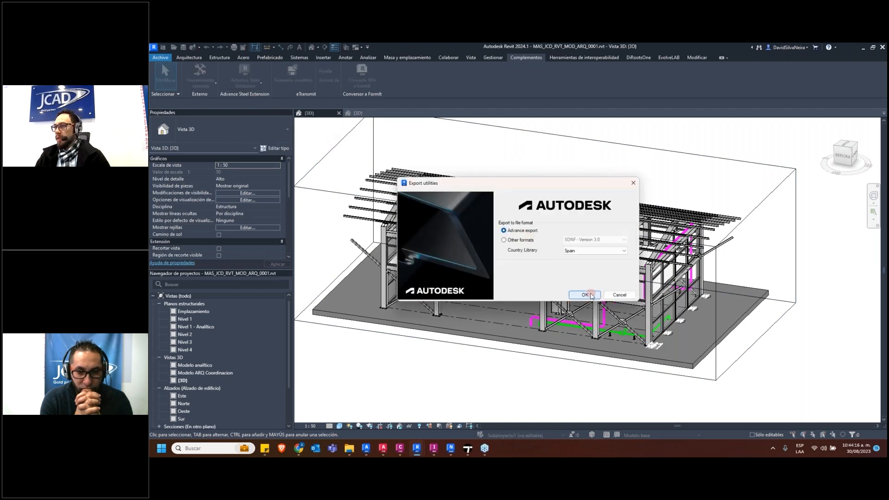
left_click(585, 295)
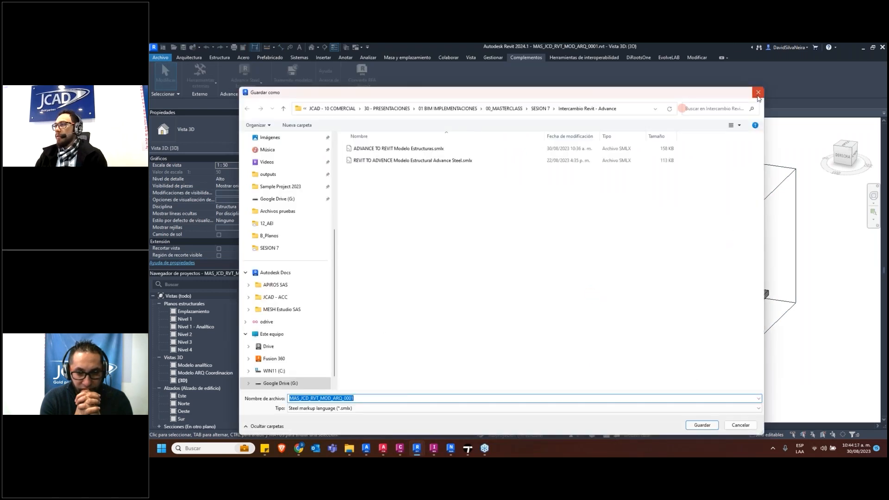
left_click(758, 92)
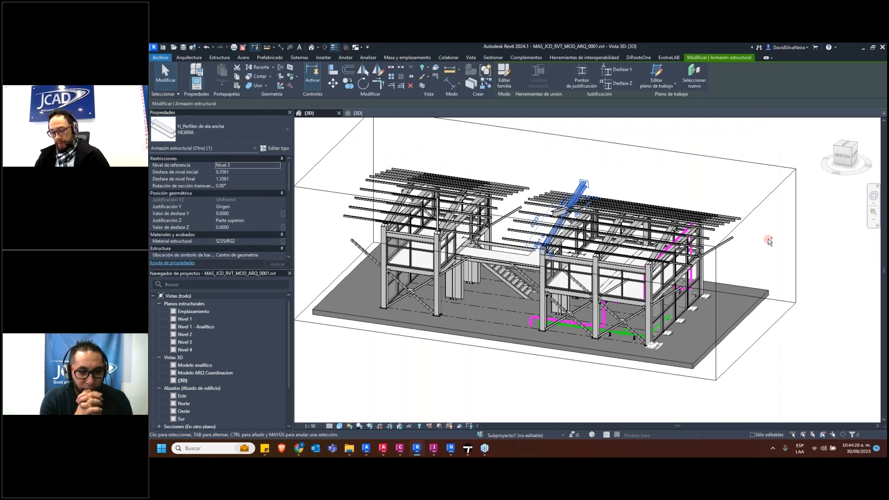
Undo the Advance Steel import into the architectural model and review the restored buildings
key("ctrl+z")
scroll(768, 239, "up", 1)
middle_click_drag(768, 239, 583, 270)
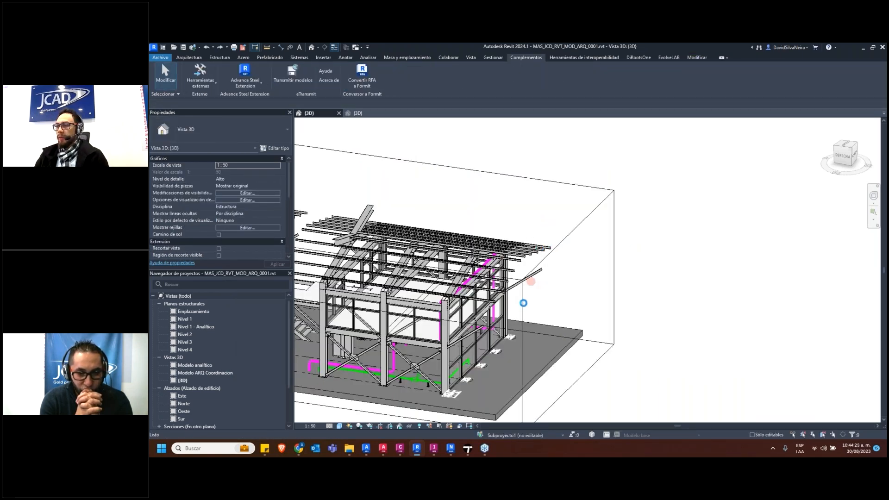
scroll(531, 281, "down", 5)
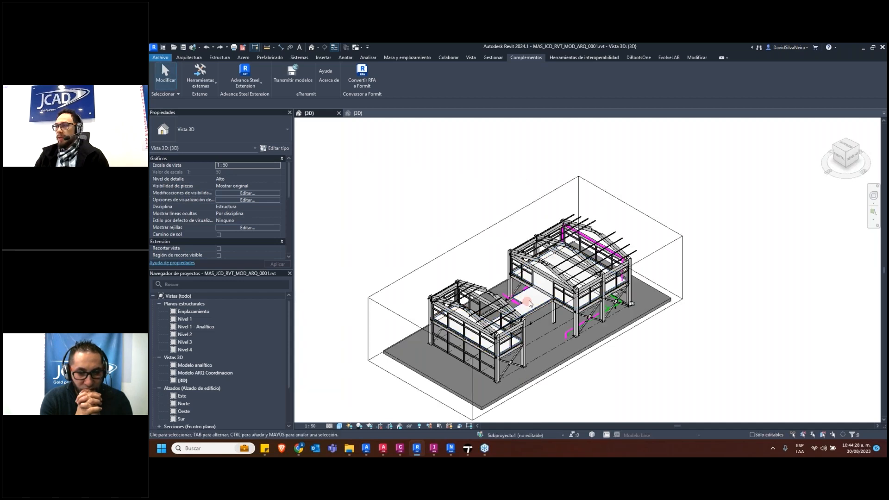
middle_click_drag(570, 305, 497, 298, "shift")
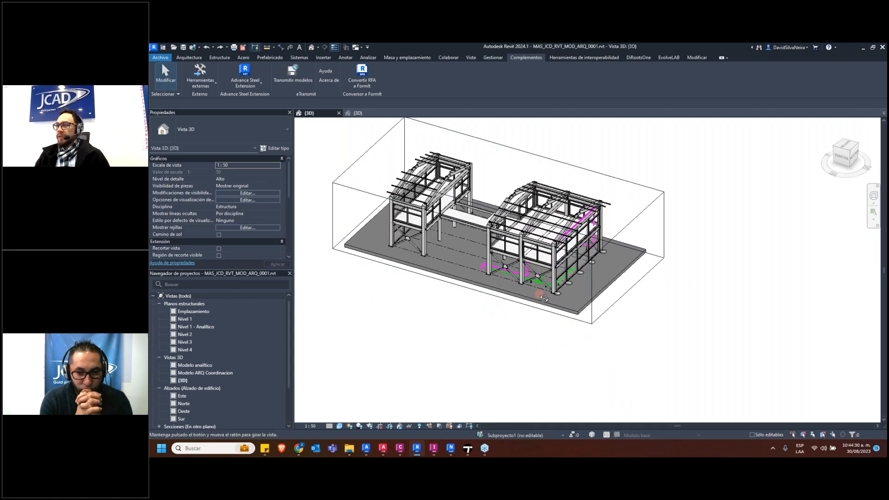
Select the linked structural model MAS_JCD_RVT_MOD_EST_0001.rvt, hide it temporarily to isolate the architecture, and undo the hiding
scroll(477, 238, "up", 5)
scroll(477, 238, "up", 4)
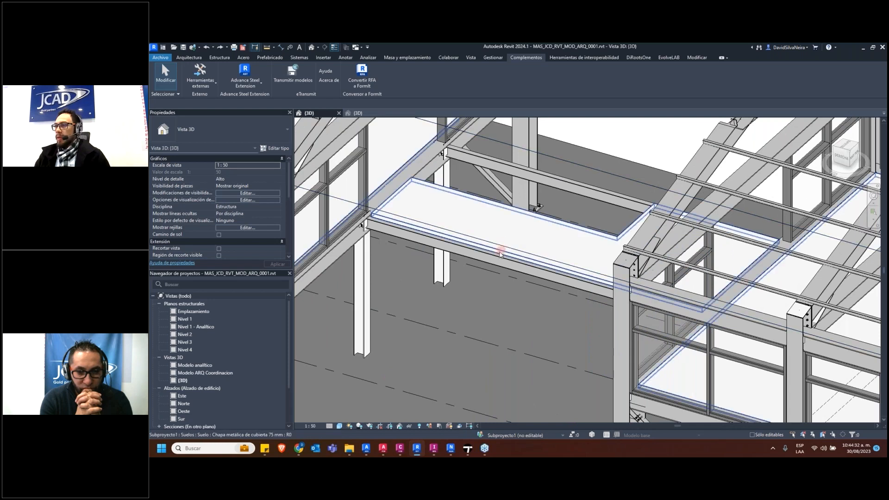
left_click(496, 260)
scroll(371, 203, "down", 5)
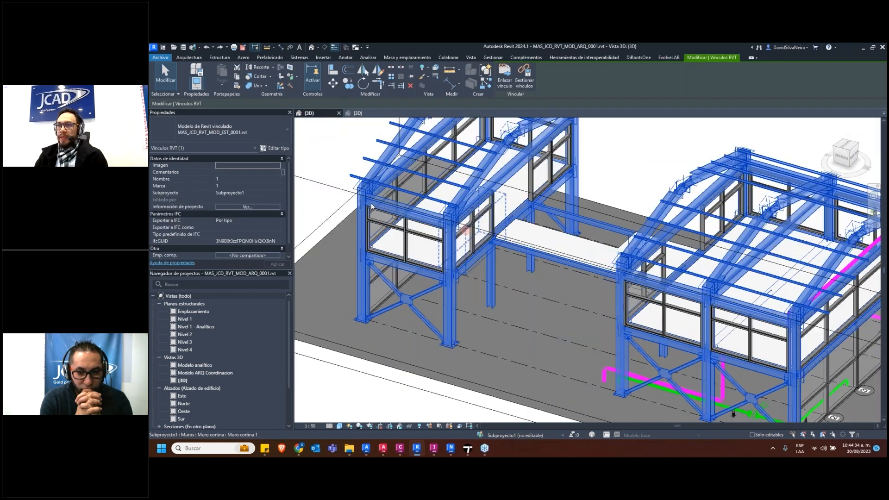
key("h")
key("h")
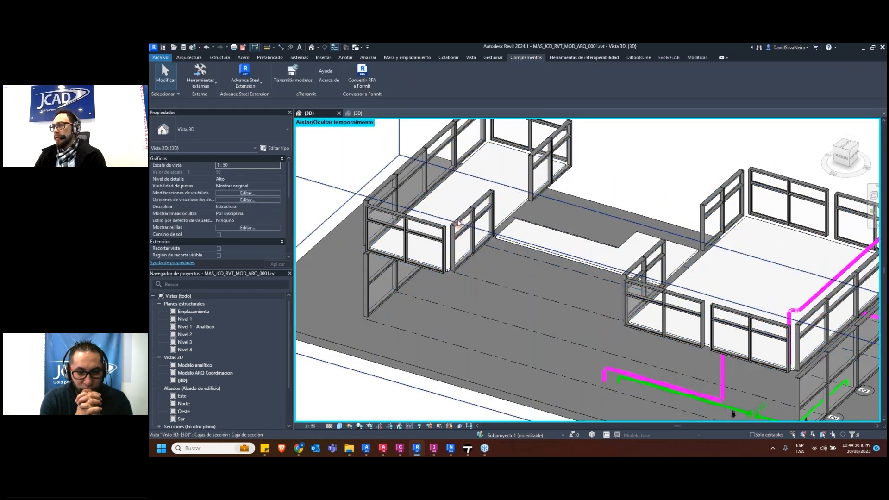
key("ctrl+z")
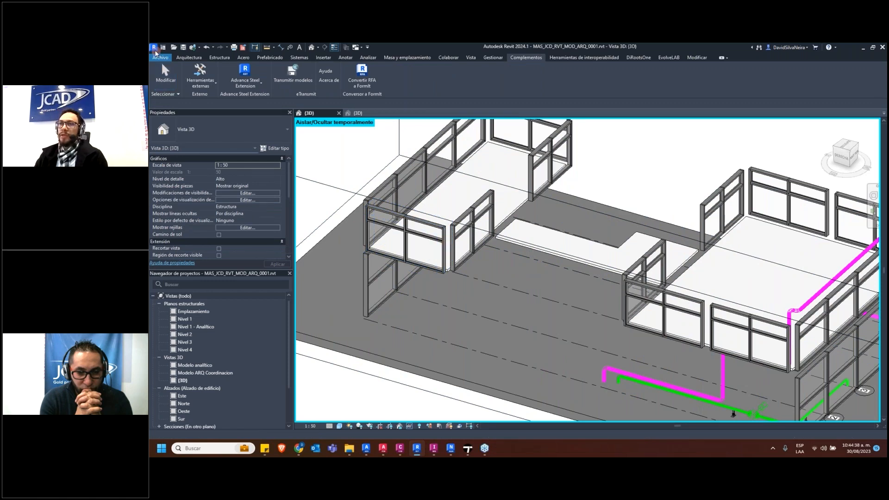
Open the shared cloud model MAS_JCD_RVT_MOD_EST_0001 from the recent files and examine the rafter connection in its roof framing
left_click(154, 49)
left_click(398, 98)
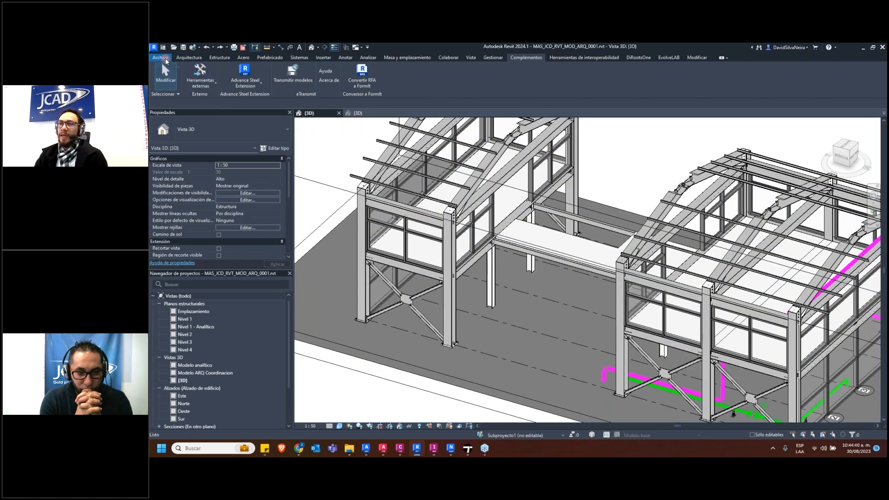
left_click(160, 58)
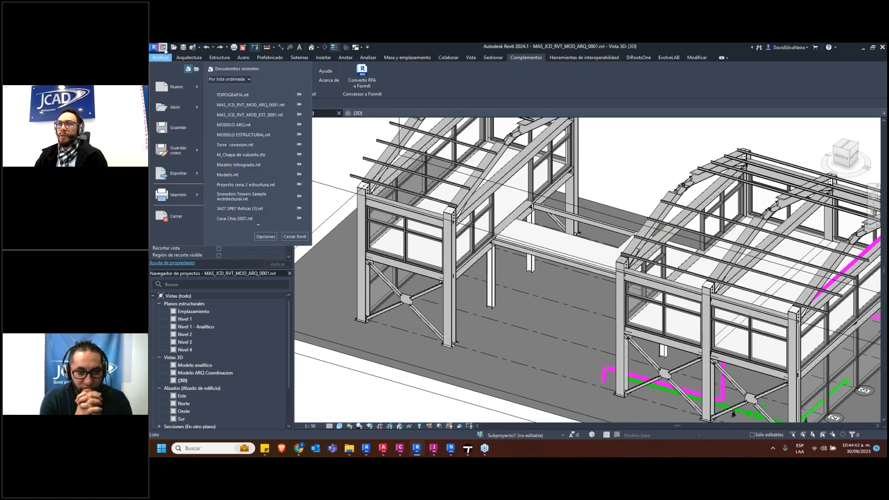
left_click(164, 49)
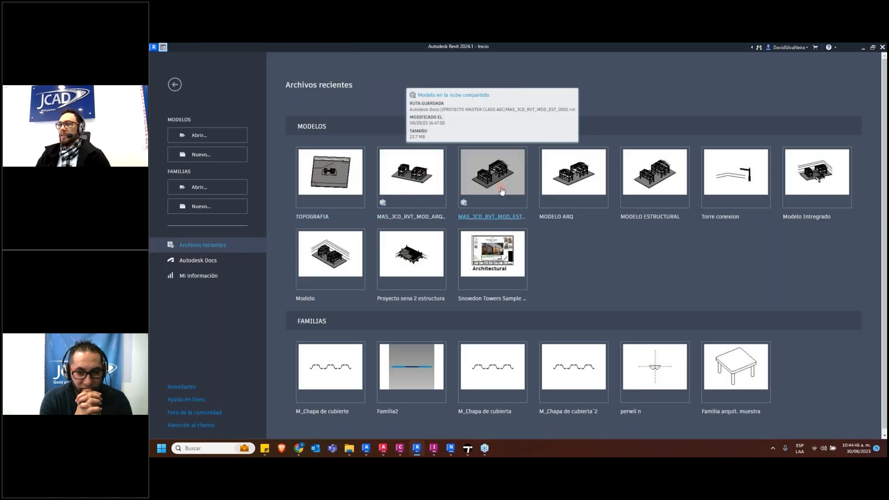
left_click(513, 218)
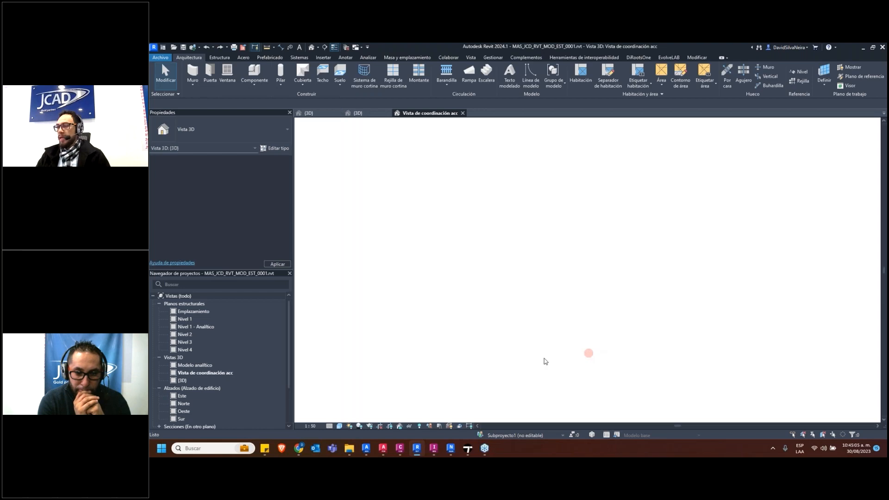
scroll(576, 232, "up", 5)
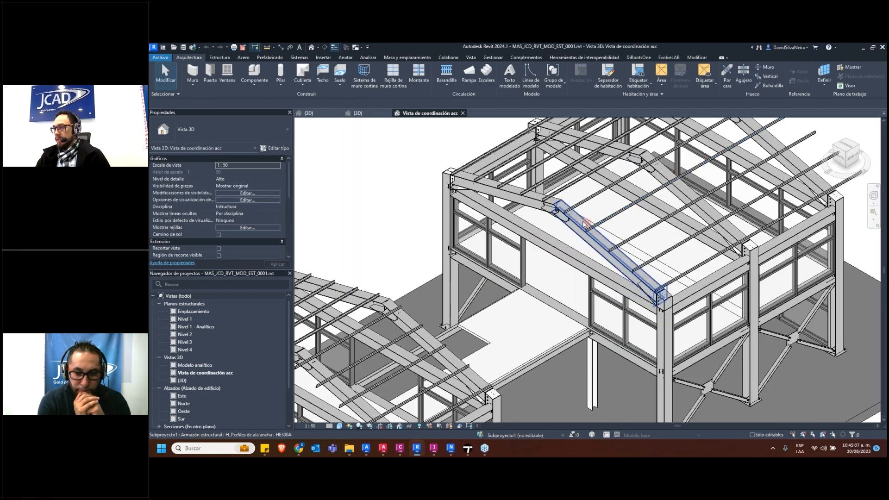
scroll(576, 222, "up", 5)
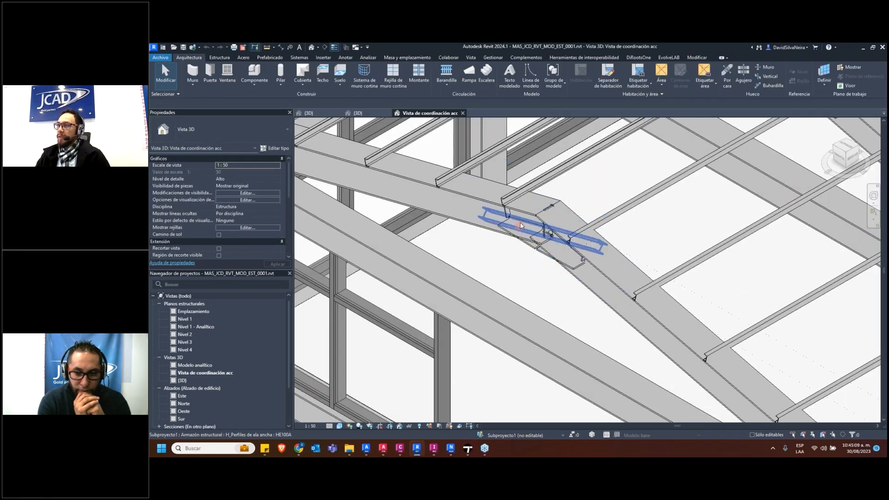
Examine the rafter connections, the bolted haunched portal connection at the corner column and the adjoining HE300A beam
left_click(491, 206)
scroll(488, 208, "down", 4)
middle_click_drag(491, 211, 632, 222, "shift")
middle_click_drag(477, 244, 527, 236)
scroll(433, 227, "up", 5)
left_click(447, 232)
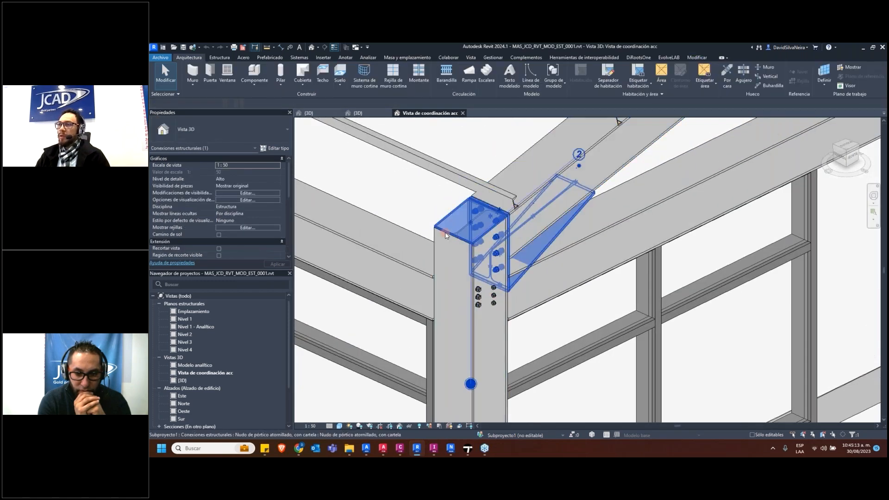
scroll(473, 255, "up", 2)
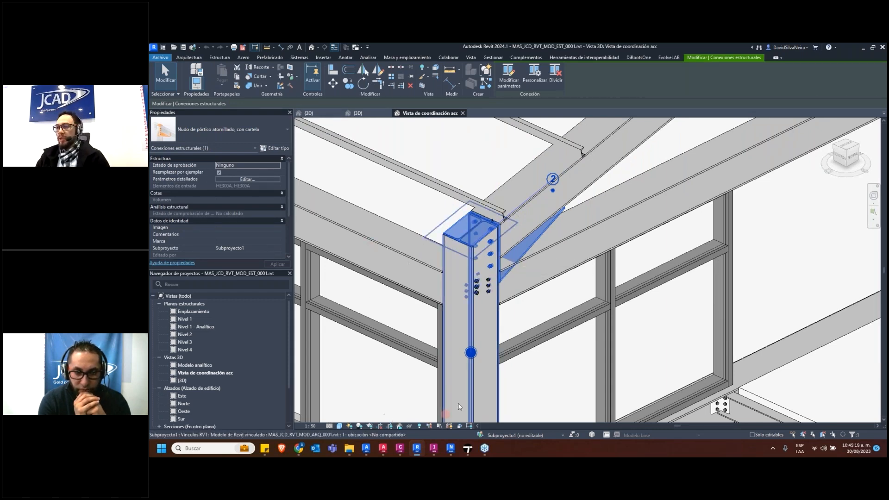
scroll(474, 256, "down", 6)
scroll(515, 321, "up", 5)
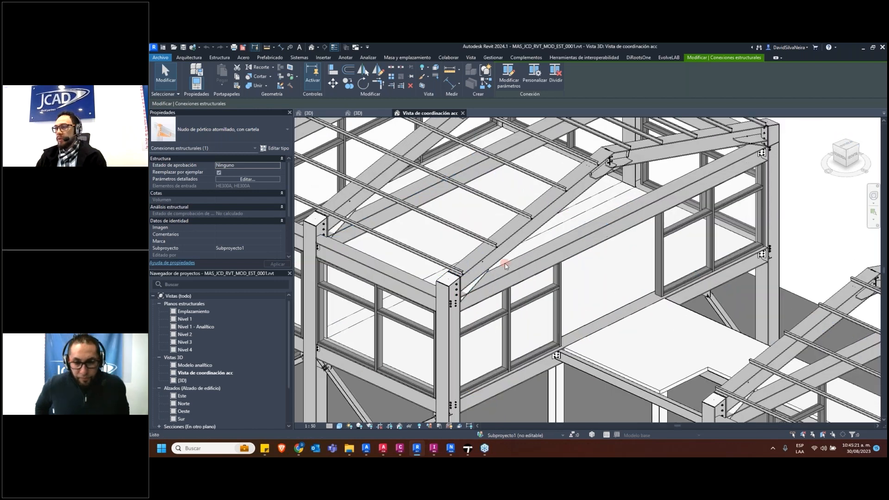
key("Escape")
left_click(512, 274)
scroll(623, 253, "down", 3)
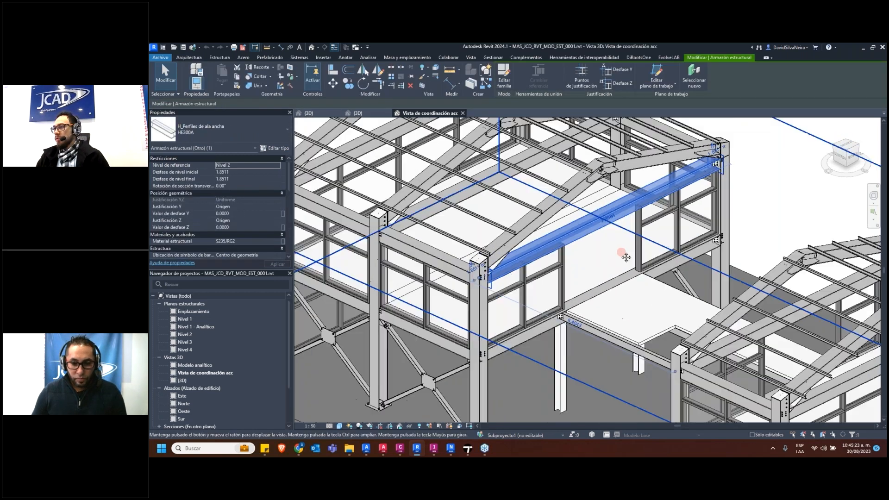
key("Escape")
scroll(623, 254, "down", 3)
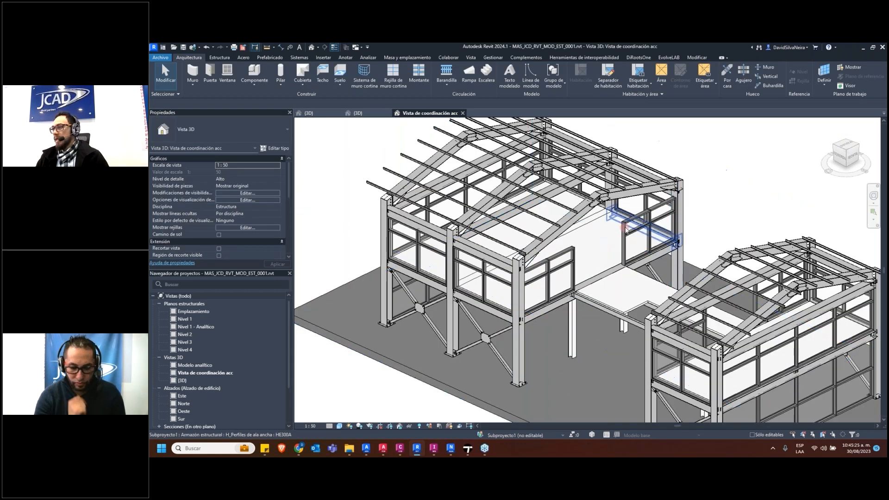
Temporarily hide the linked architectural model MAS_JCD_RVT_MOD_ARQ_0001.rvt in the coordination view
left_click(650, 213)
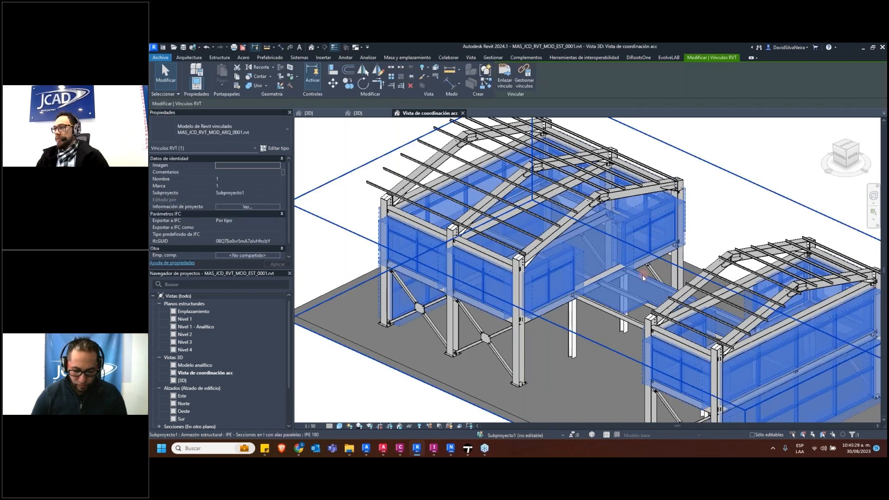
key("h")
key("h")
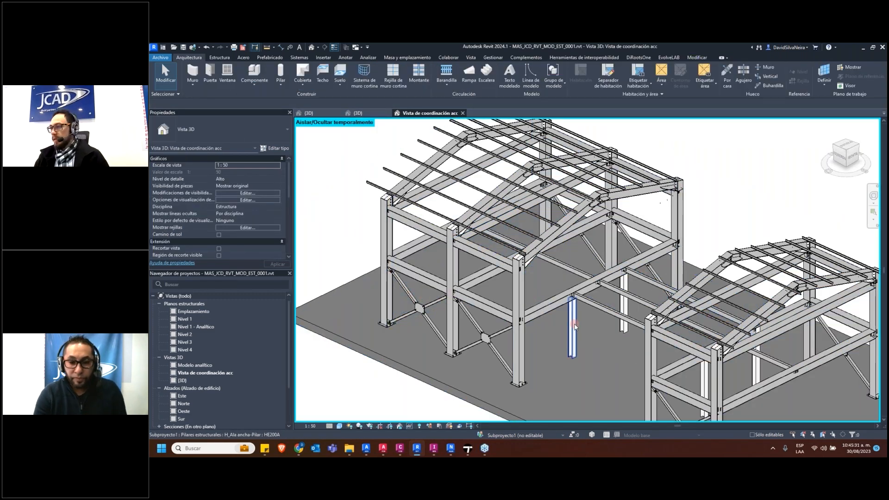
Copy the HE200A column under the connecting beam to a free spot on the slab, placing it in the top view
left_click(573, 326)
left_click(555, 298)
mouse_move(554, 299)
middle_mouse_down("shift")
mouse_move(521, 297)
mouse_move(547, 303)
middle_mouse_up("shift")
scroll(572, 323, "up", 3)
left_click(589, 310)
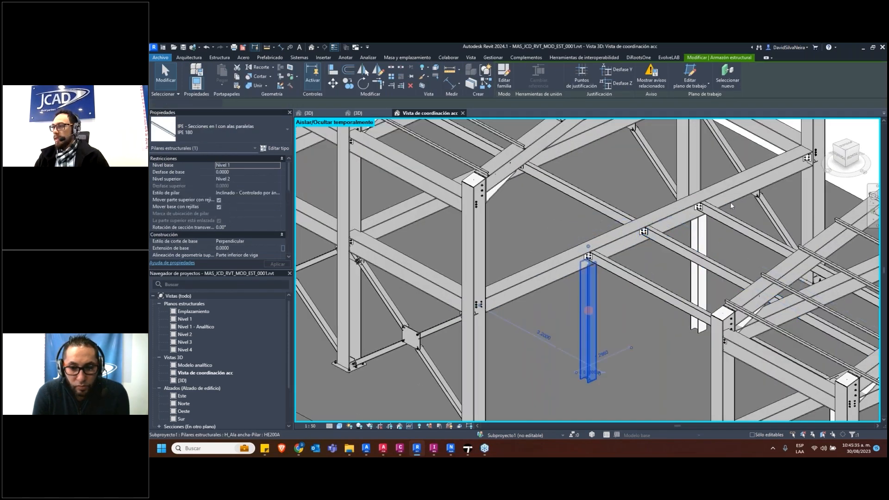
left_click(846, 146)
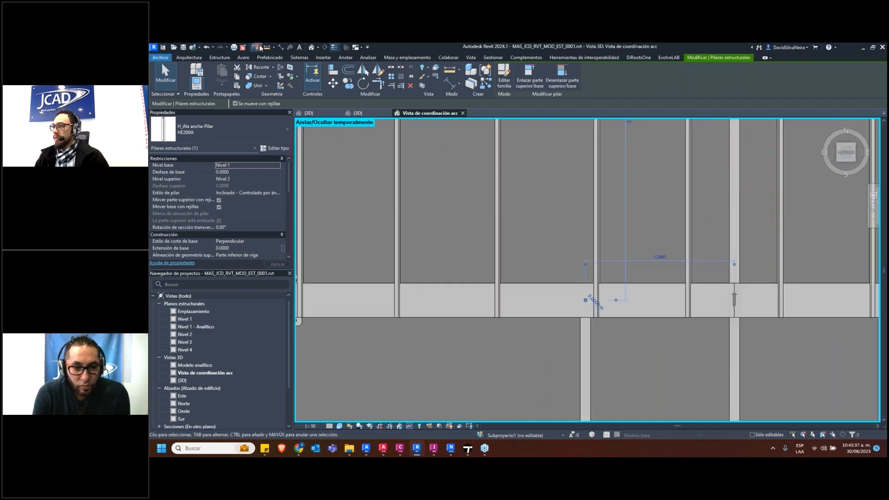
left_click(348, 84)
scroll(631, 313, "down", 2)
left_click(600, 299)
middle_click_drag(600, 298, 708, 165)
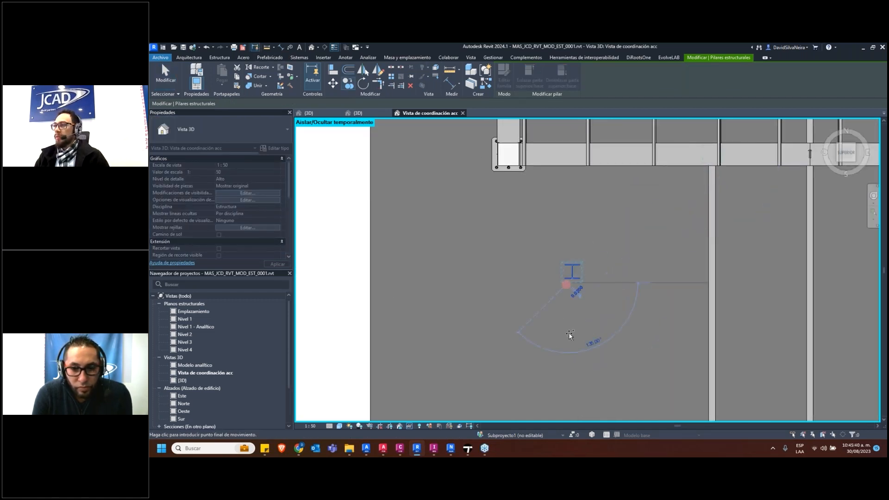
left_click(585, 354)
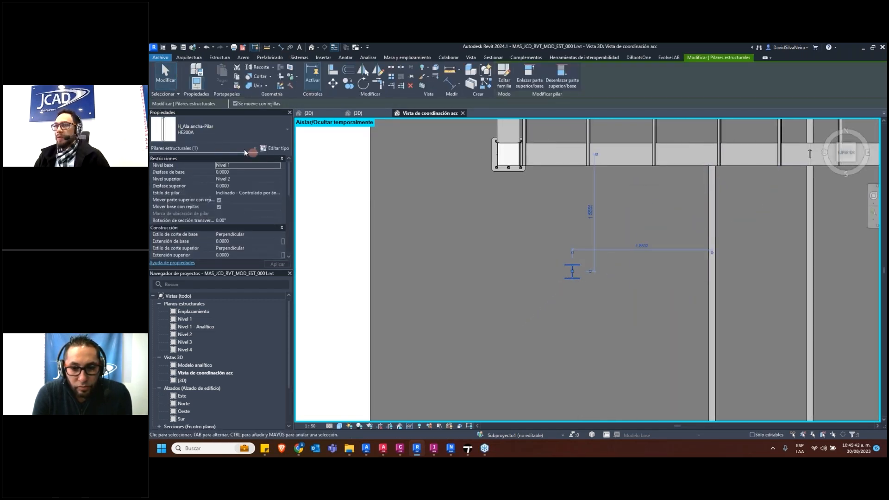
scroll(444, 287, "down", 3)
middle_click_drag(458, 315, 523, 237, "shift")
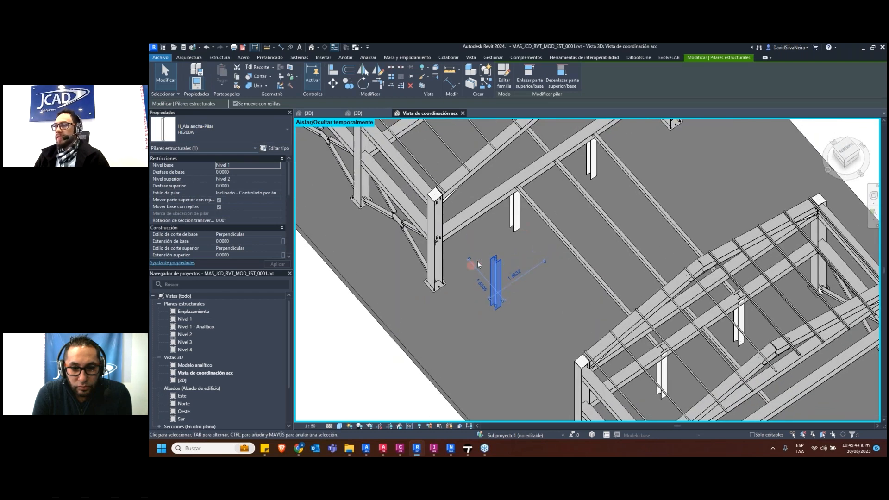
Inspect the copied HE200A column beside the HE300A corner column and its connections, and clear the selection
left_click(479, 267)
scroll(483, 259, "up", 3)
scroll(499, 260, "up", 4)
left_click(529, 260)
scroll(502, 260, "down", 4)
middle_click_drag(463, 236, 692, 243)
scroll(625, 210, "up", 1)
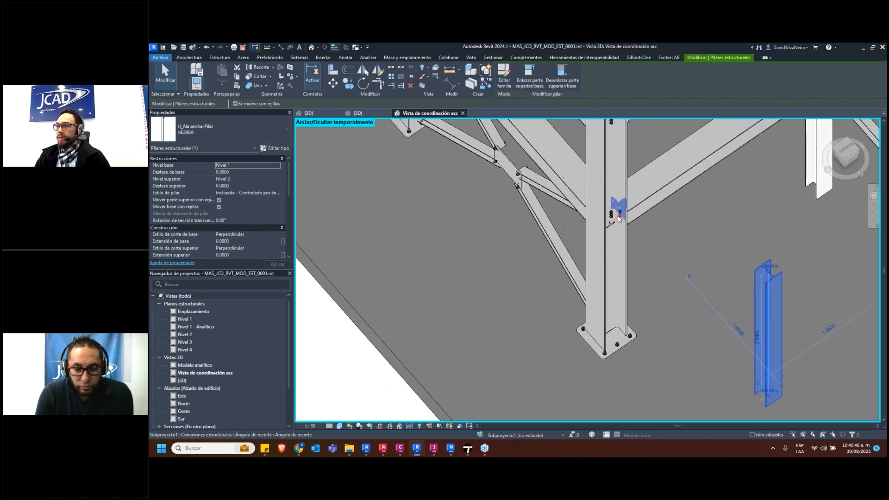
scroll(605, 175, "down", 6)
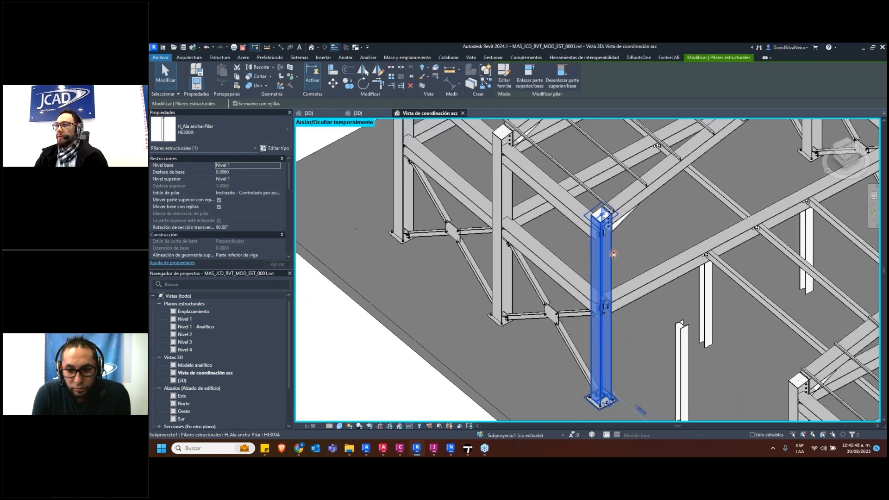
key("Escape")
middle_click_drag(651, 318, 562, 309)
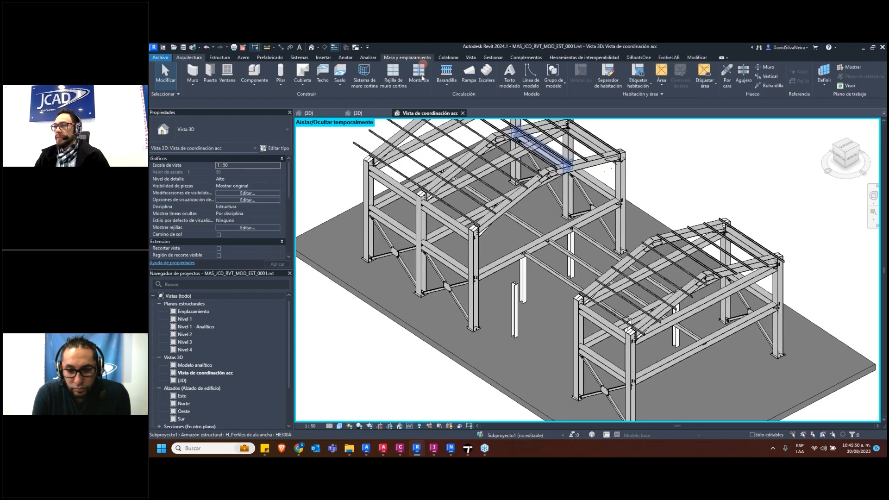
Export the structure with the Advance Steel Extension using Advance export and the Spain library, overwriting REVIT TO ADVENCE Modelo Estructural Advance Steel.smlx
left_click(544, 60)
left_click(245, 77)
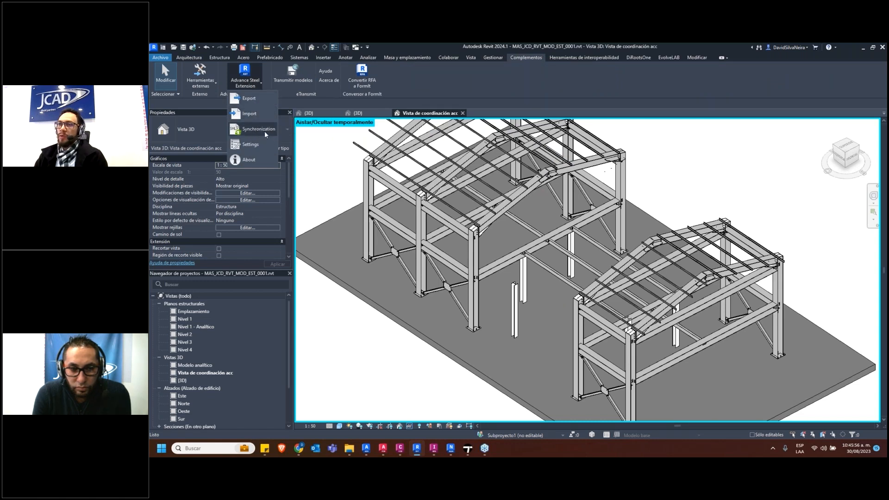
left_click(250, 99)
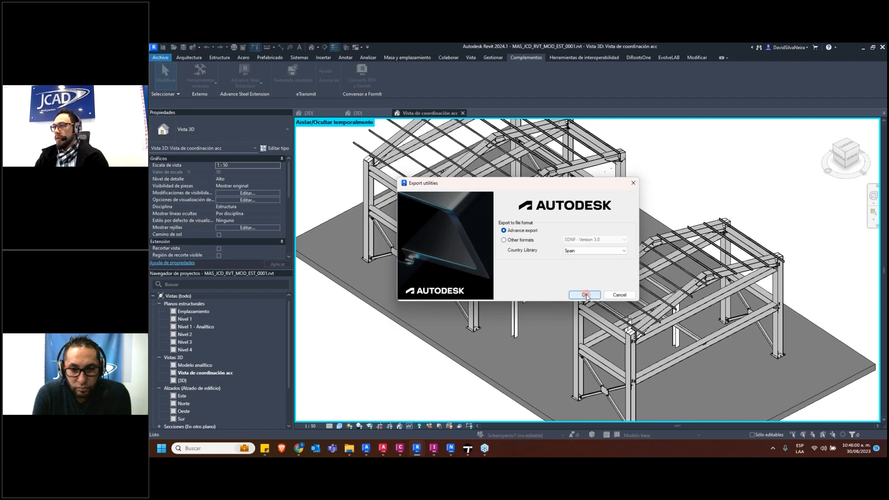
left_click(585, 295)
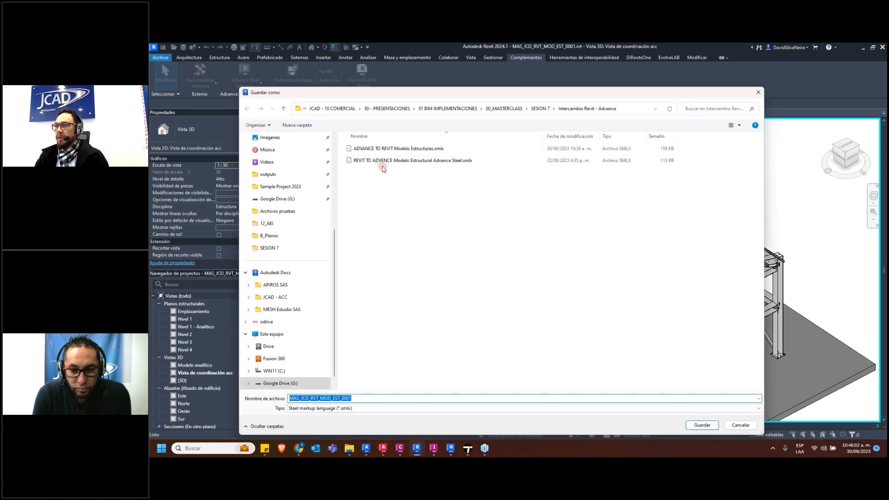
left_click(377, 161)
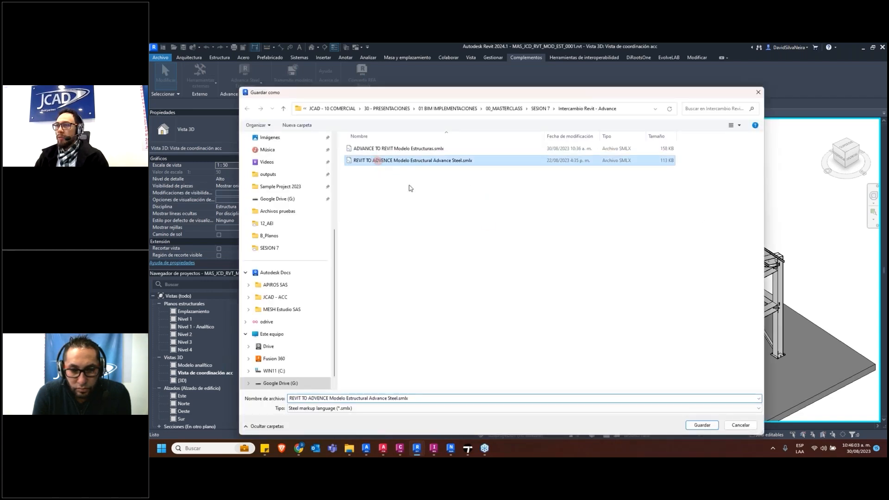
left_click(703, 426)
left_click(558, 245)
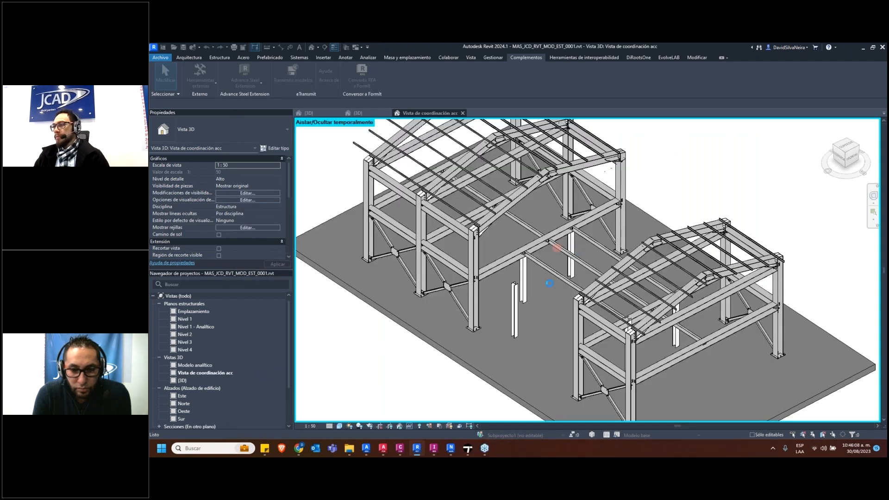
Switch to Advance Steel with the drawing MAS_JCD_DWG_MOD_EST_0002.dwg and cancel any running command
mouse_move(382, 449)
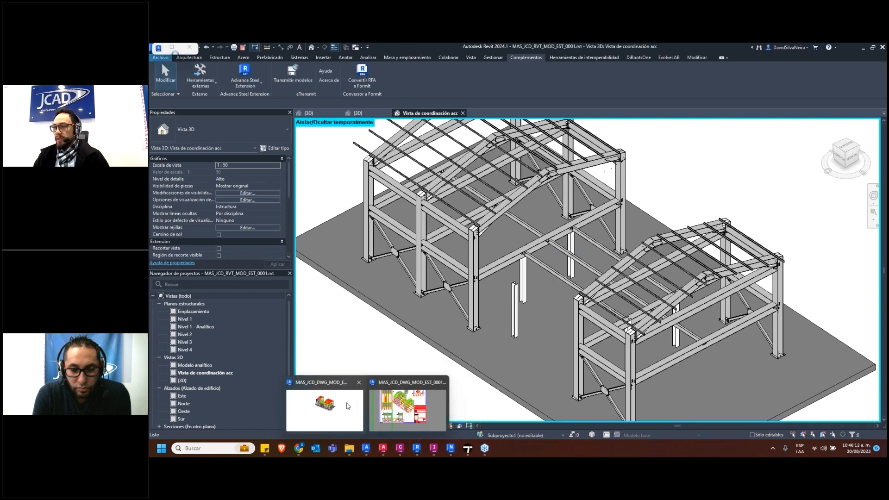
left_click(427, 397)
scroll(528, 331, "down", 5)
key("Escape")
key("Escape")
scroll(552, 330, "up", 5)
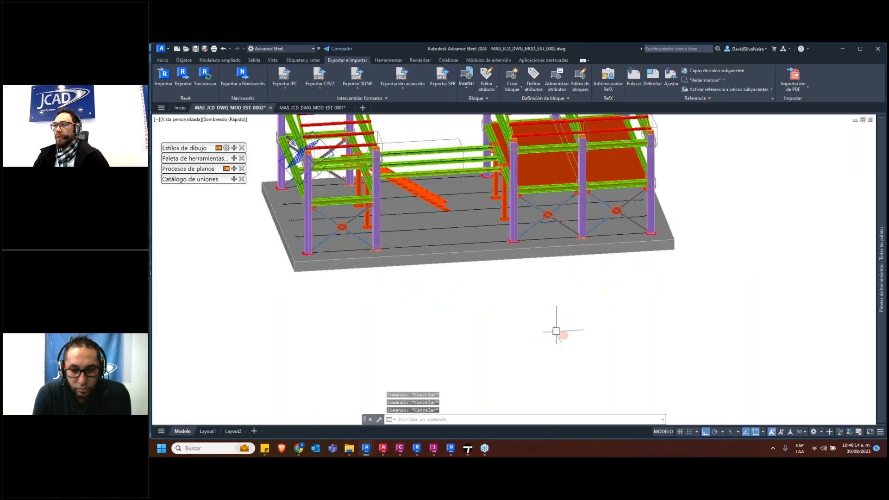
Start the Revit synchronization and load REVIT TO ADVENCE Modelo Estructural Advance Steel.smlx from the Intercambio Revit - Advance folder
left_click(205, 76)
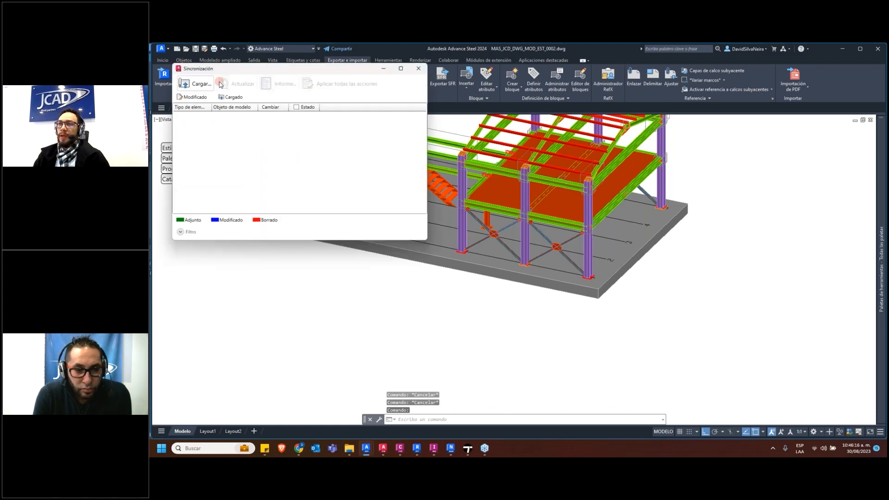
left_click(194, 86)
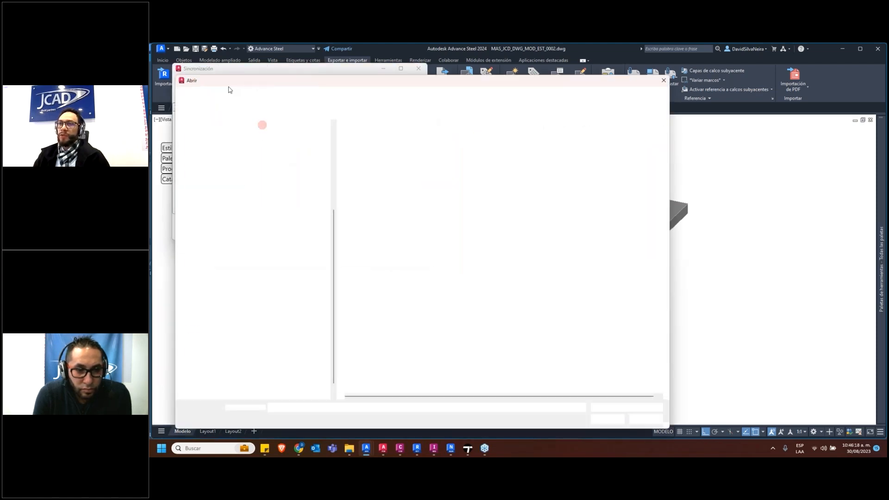
left_click(664, 83)
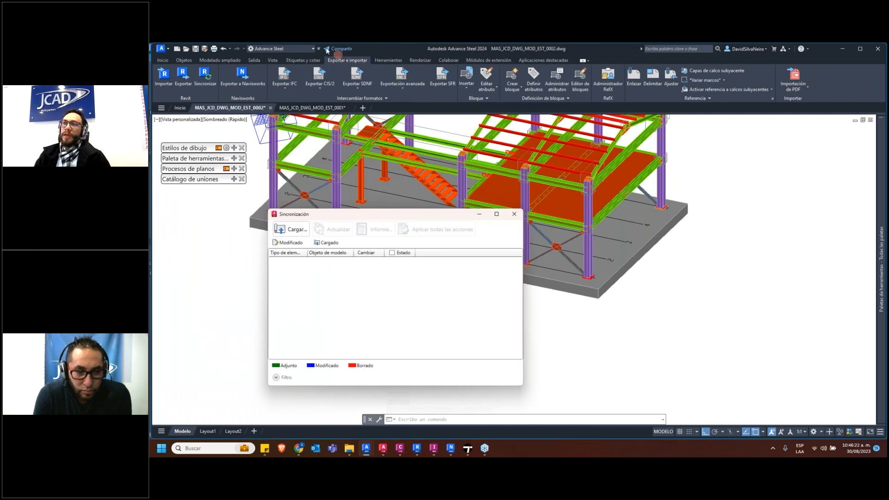
left_click(300, 229)
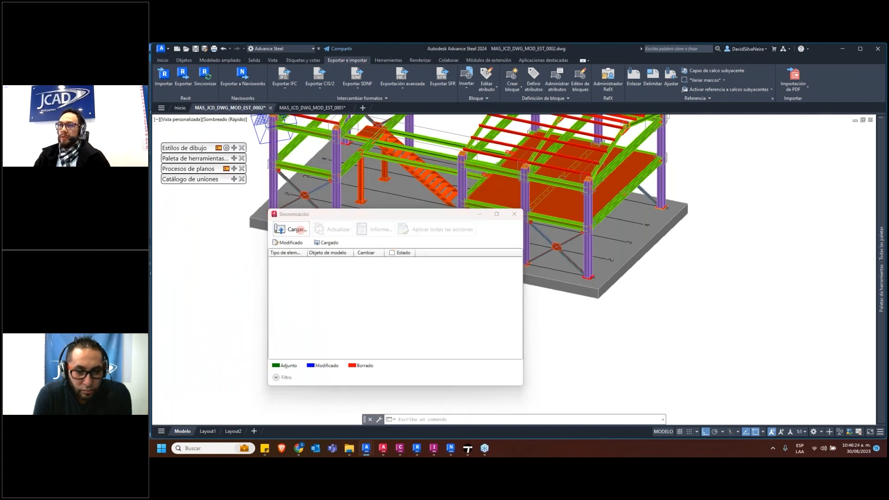
left_click(475, 147)
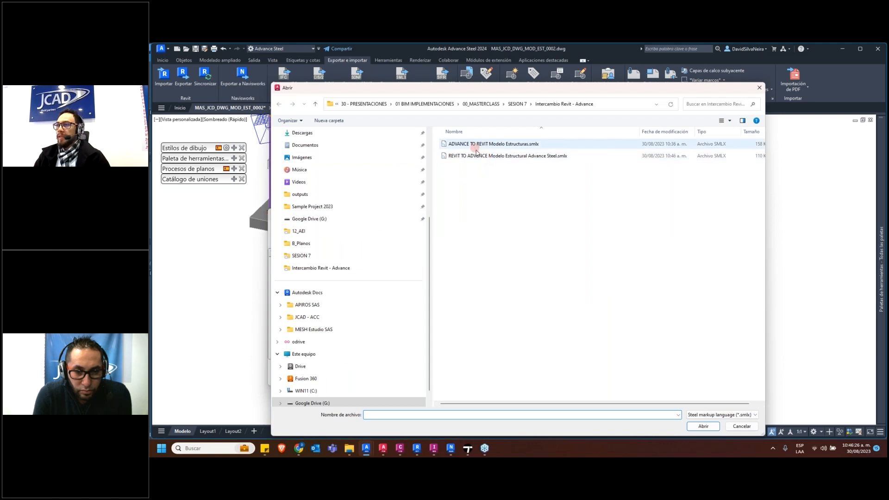
left_click(476, 156)
left_click(740, 426)
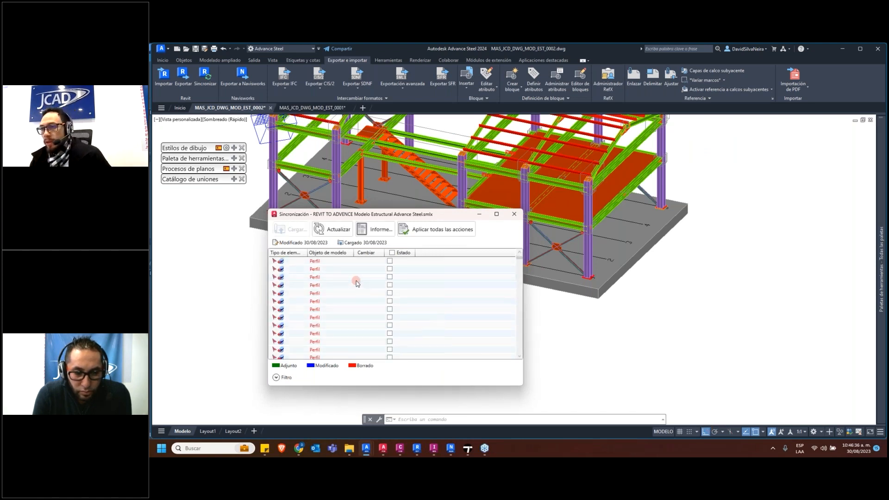
Enlarge the synchronization window and review its whole list of element changes down to the slab
left_click_drag(444, 214, 458, 126)
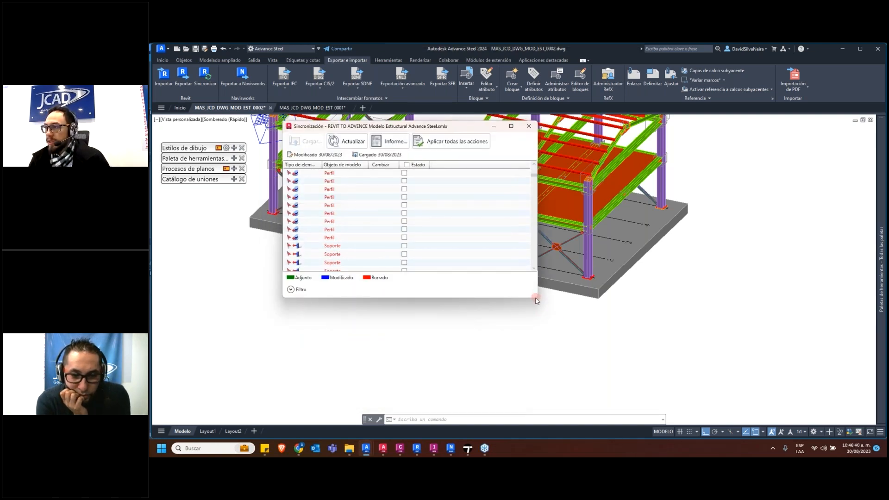
left_click_drag(558, 345, 569, 439)
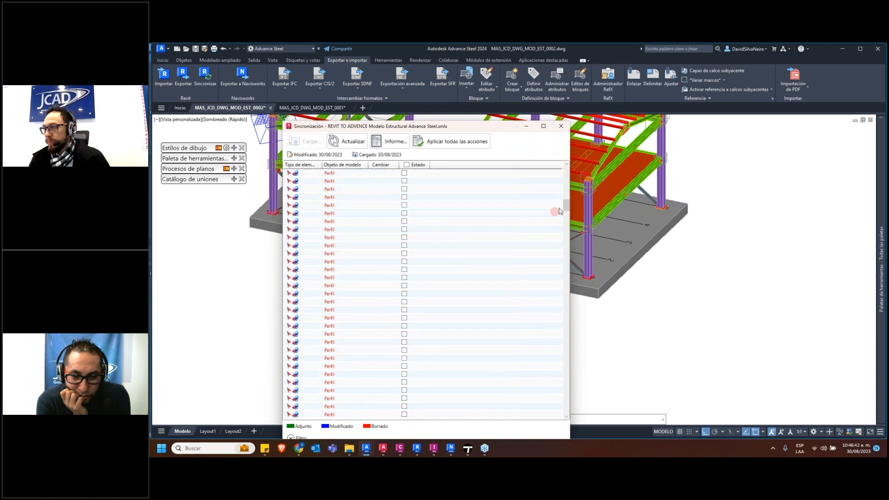
left_click_drag(566, 209, 571, 240)
left_click_drag(576, 278, 576, 398)
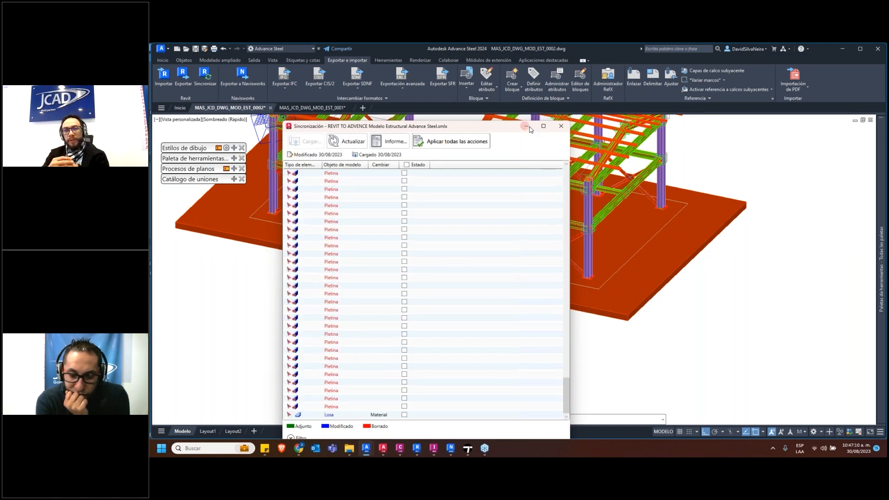
Minimize the synchronization window and examine the color-marked differences in the roof purlins and rafters of the steel model
left_click(526, 126)
scroll(610, 299, "up", 3)
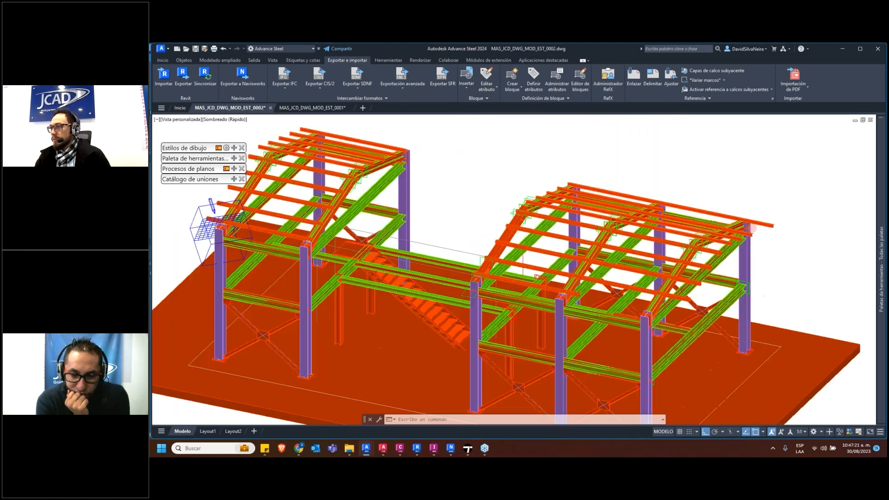
scroll(777, 195, "up", 5)
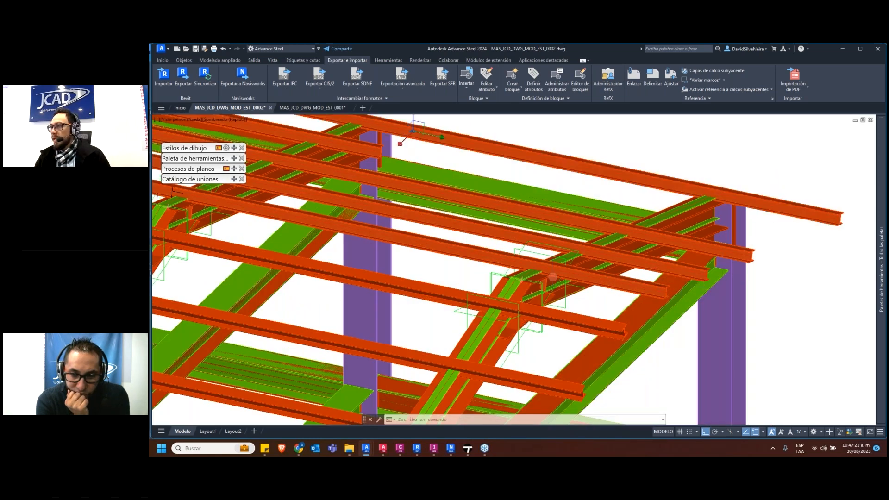
scroll(753, 245, "down", 6)
scroll(499, 279, "down", 3)
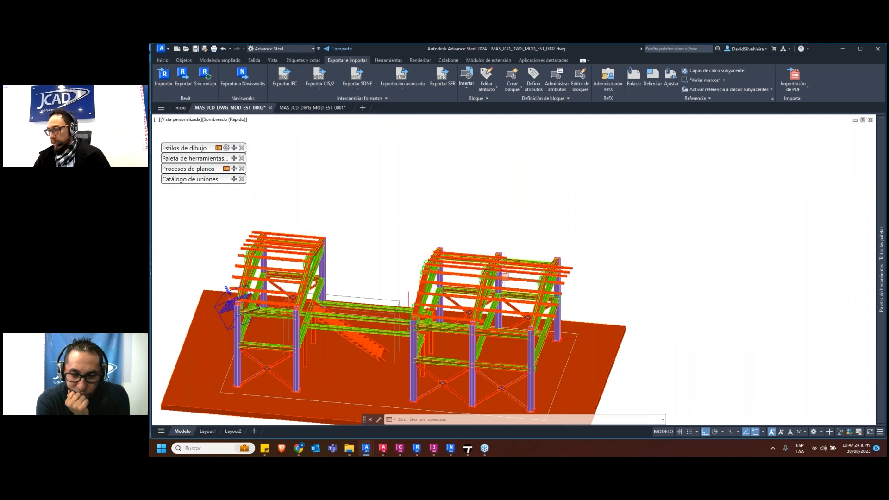
scroll(548, 258, "up", 6)
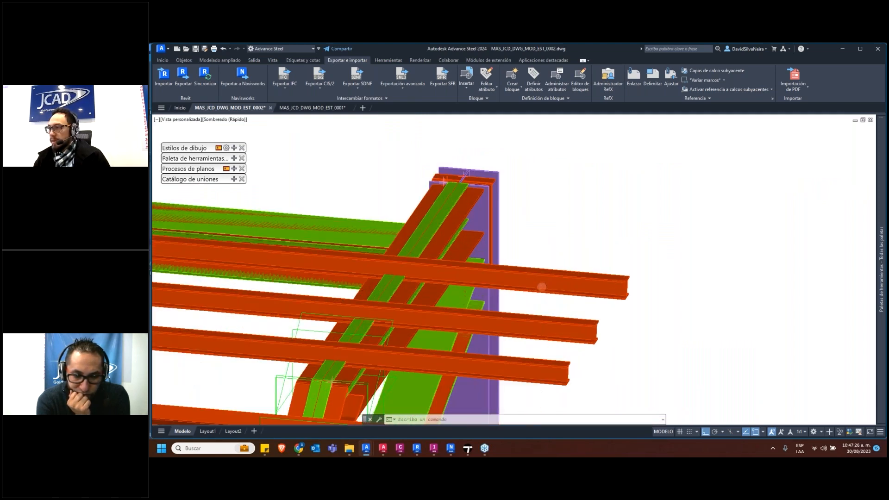
Examine the purlins, rafters and column heads of the steel model up close, and then the whole two-building structure
scroll(511, 291, "down", 2)
scroll(510, 291, "down", 2)
right_click(508, 295, "shift")
left_click(434, 224)
key("Escape")
middle_click_drag(440, 291, 278, 291, "shift")
scroll(456, 352, "up", 3)
scroll(456, 352, "up", 4)
left_click(408, 329)
scroll(374, 331, "down", 4)
middle_click_drag(413, 313, 515, 270)
middle_click_drag(515, 270, 506, 287, "shift")
scroll(433, 322, "up", 4)
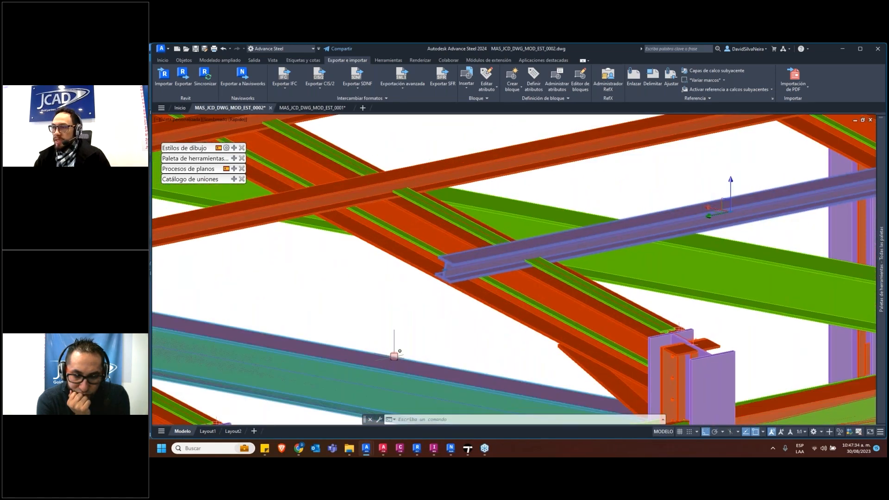
scroll(395, 353, "down", 5)
left_click(392, 362)
middle_click_drag(392, 362, 364, 293, "shift")
middle_click_drag(356, 325, 410, 319, "shift")
scroll(411, 317, "down", 8)
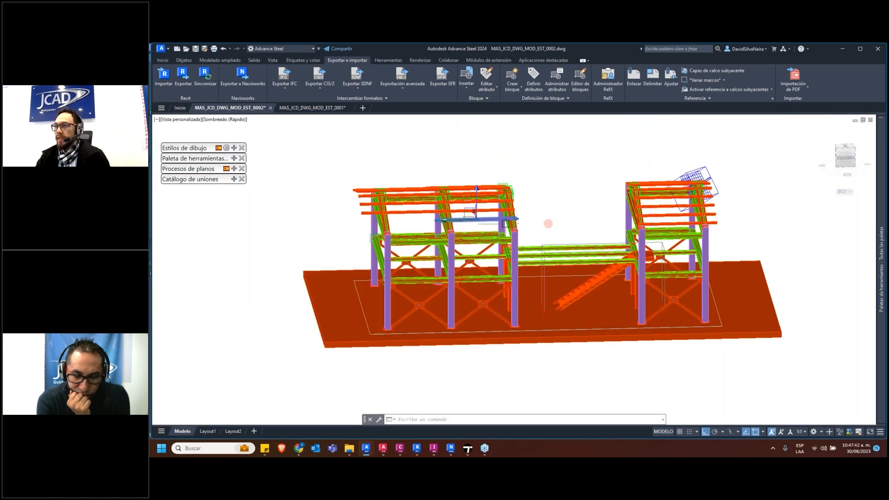
Turn off the current layer Uniones and inspect the remaining beams and columns
left_click(168, 60)
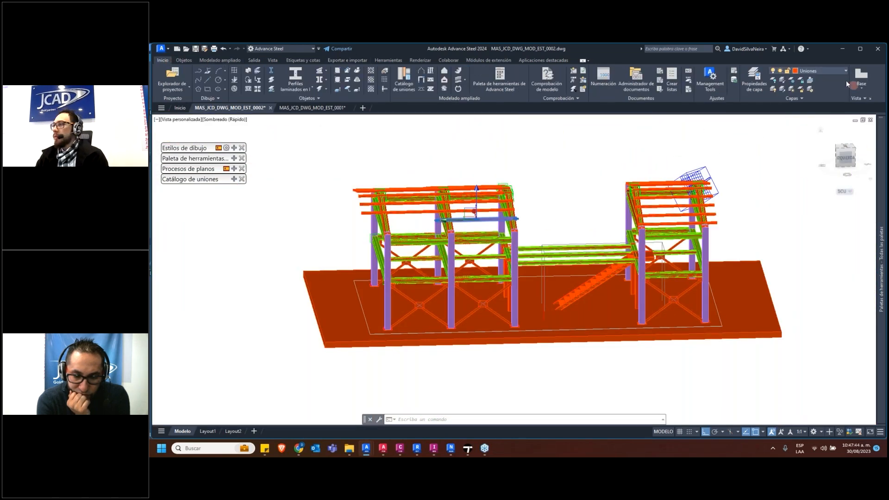
left_click(827, 71)
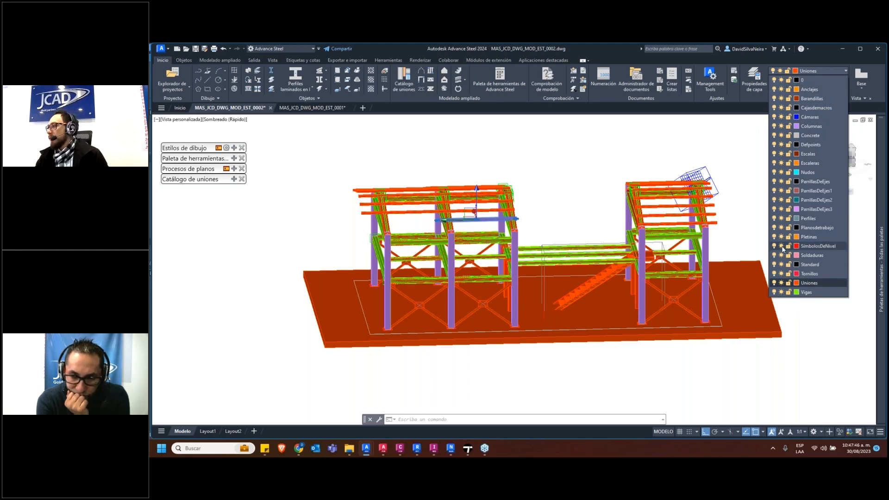
left_click(774, 282)
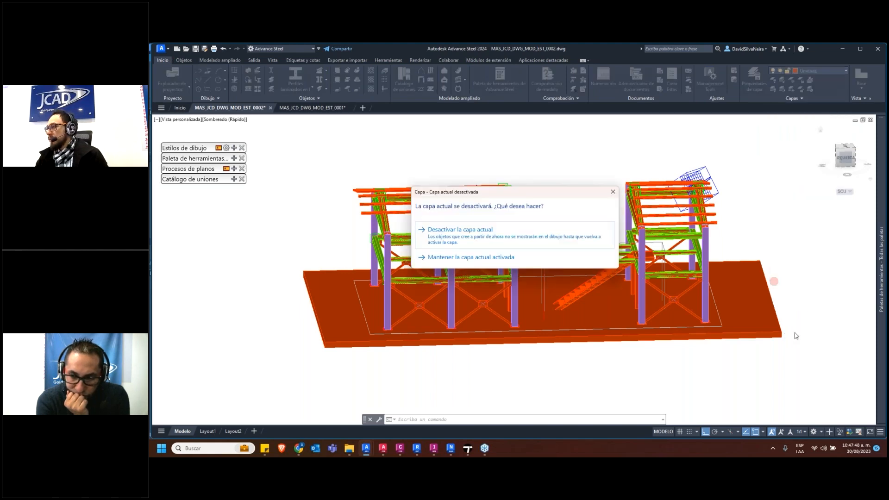
left_click(481, 238)
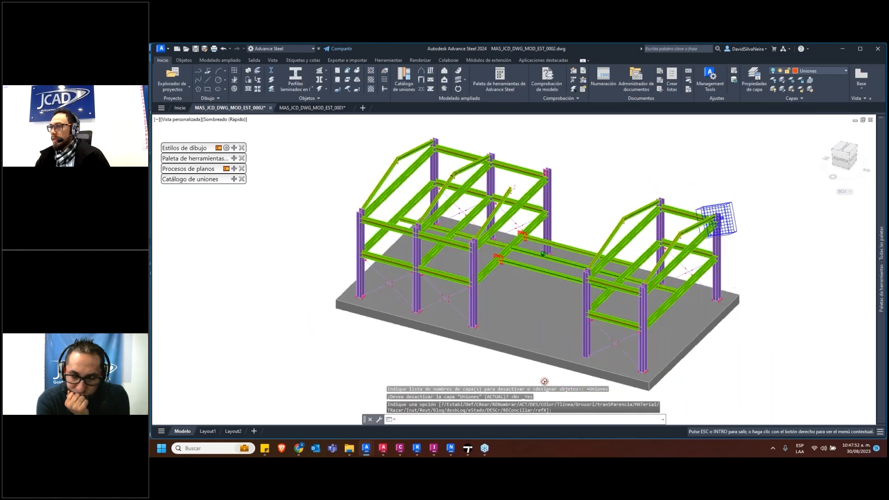
scroll(490, 183, "up", 8)
scroll(590, 218, "down", 5)
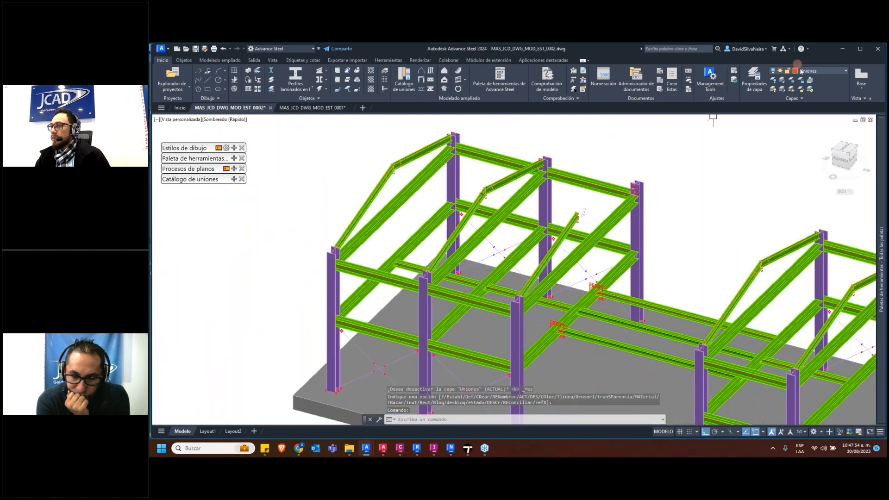
Turn the Uniones layer back on and end the running command
left_click(809, 71)
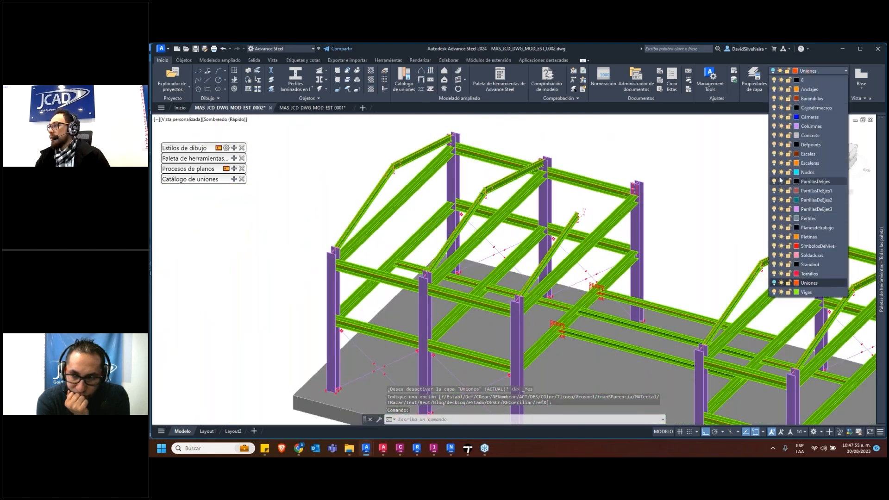
left_click(774, 283)
scroll(686, 259, "down", 5)
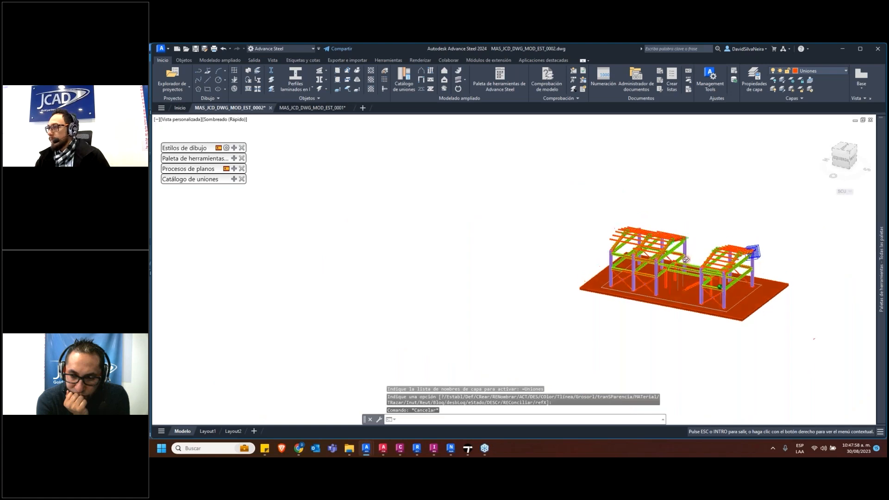
key("Escape")
Convert the vertical line near the short columns between the two buildings into a beam, keeping the source line
scroll(686, 260, "up", 8)
scroll(697, 267, "down", 4)
middle_click_drag(697, 268, 683, 304, "shift")
middle_click_drag(682, 304, 544, 311)
scroll(561, 265, "up", 2)
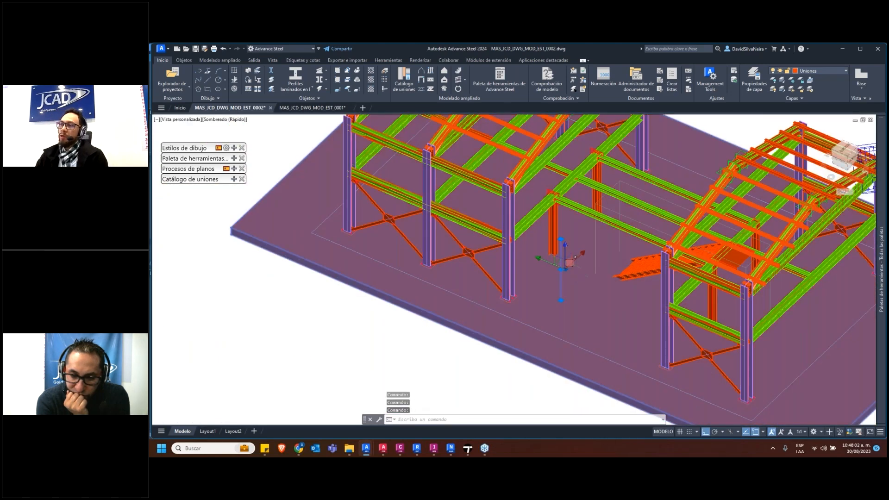
scroll(575, 257, "up", 6)
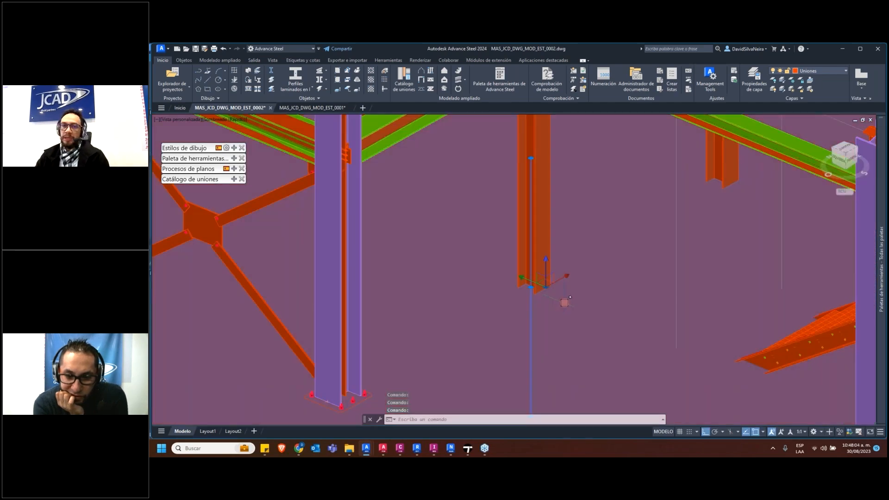
scroll(564, 303, "down", 8)
scroll(528, 320, "up", 2)
right_click(524, 339)
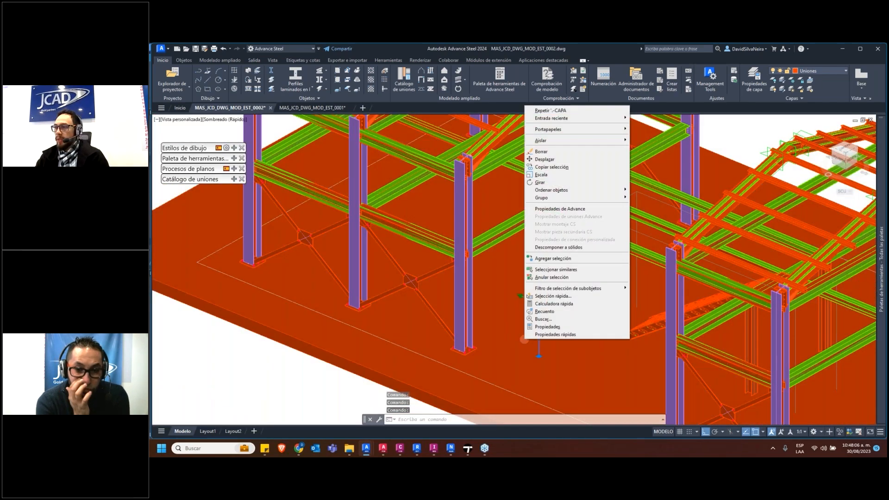
key("Escape")
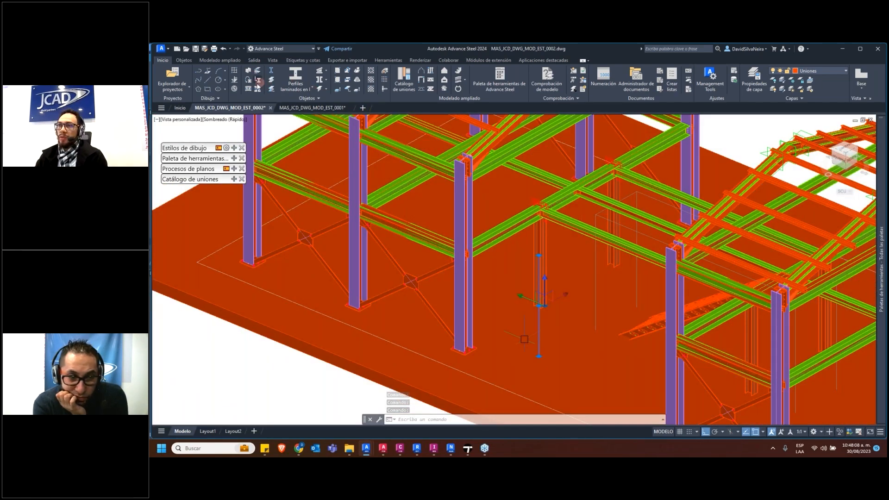
left_click(258, 81)
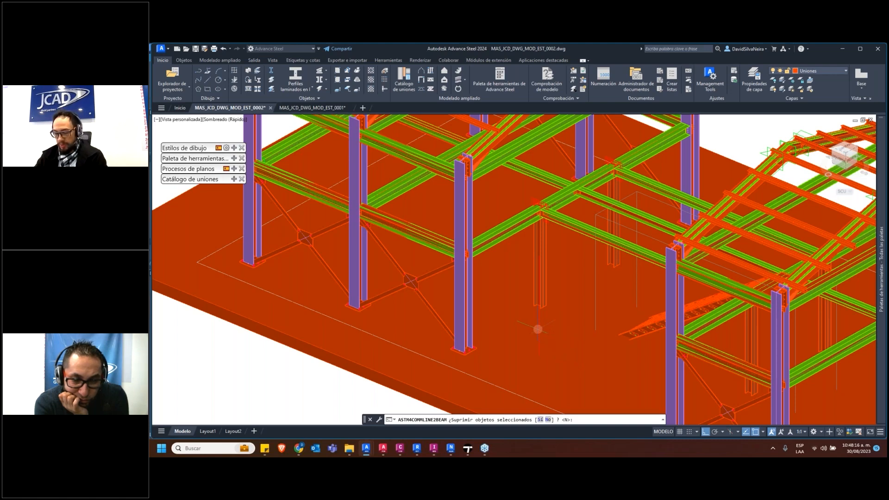
type("N")
key("Return")
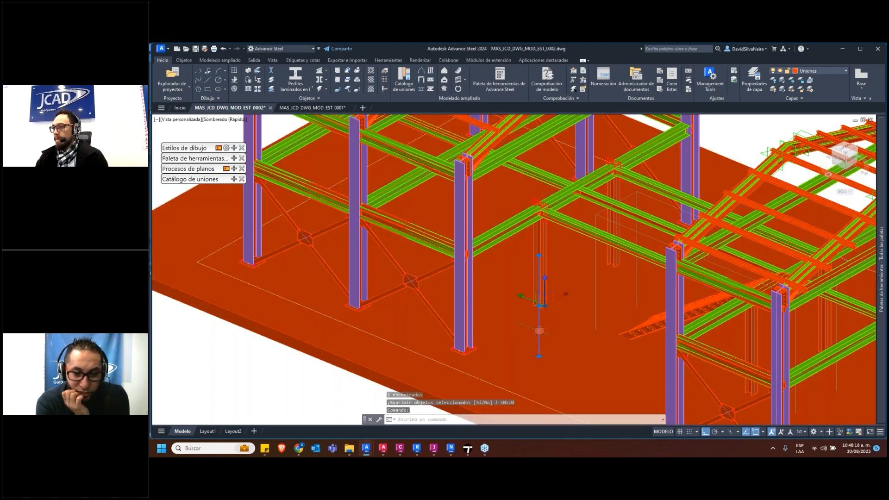
Repeat the line-to-beam conversion on the same vertical line without deleting it, and dismiss the standards configuration
left_click(258, 82)
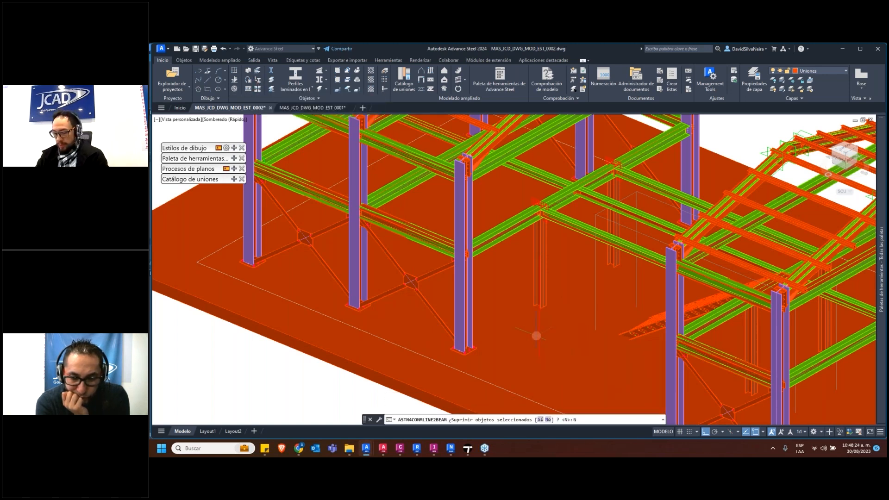
key("Return")
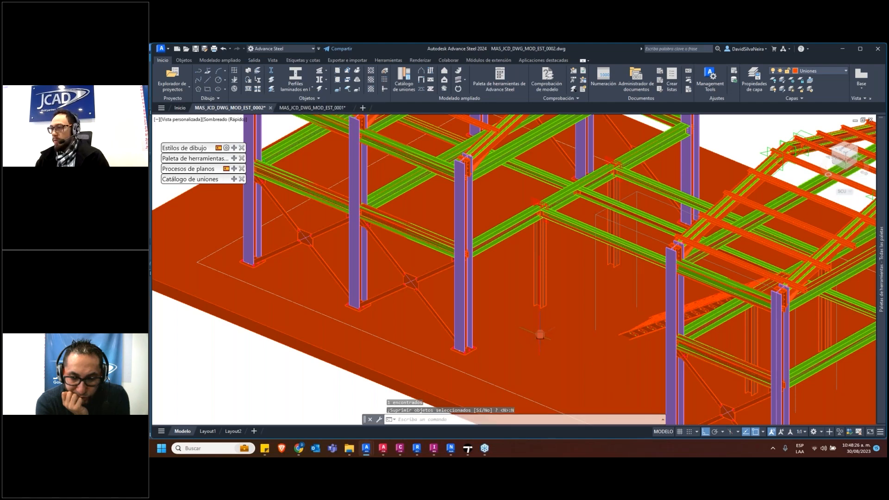
type("N")
key("Return")
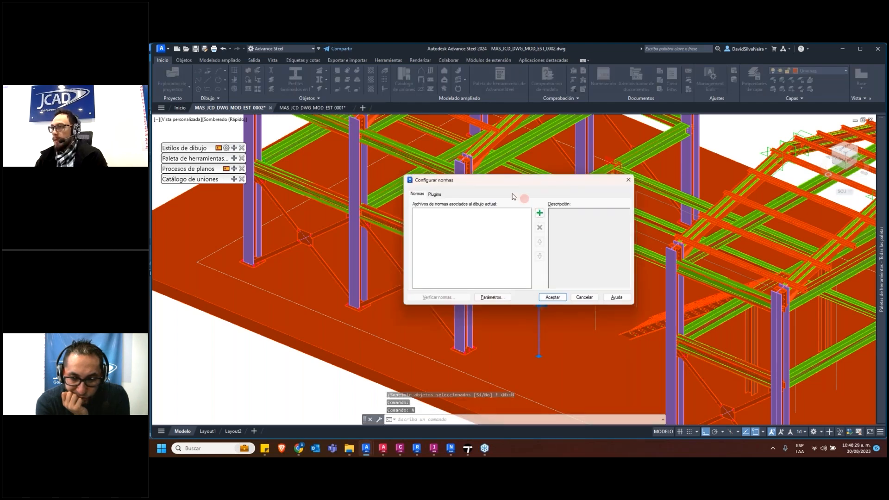
key("Escape")
Try the line-to-beam conversion on the vertical line with deletion of the source object, and inspect the model around it
left_click(540, 328)
middle_click_drag(547, 335, 582, 341, "shift")
left_click(272, 80)
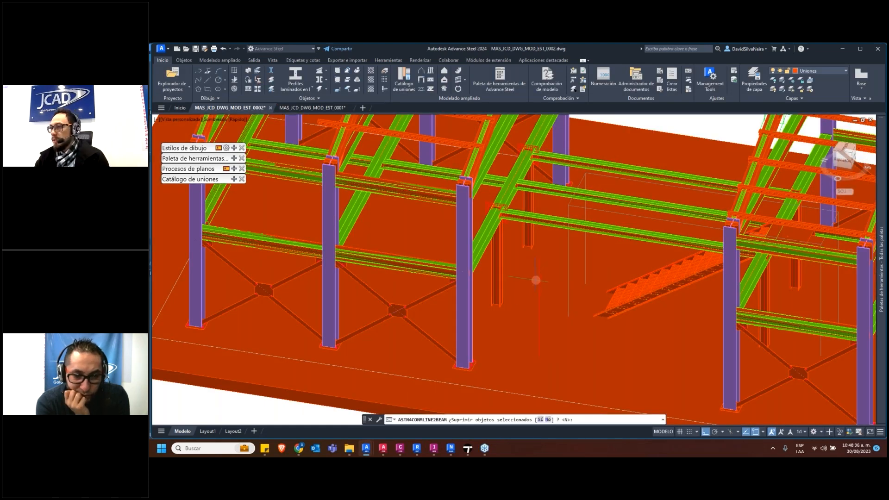
type("s")
key("Return")
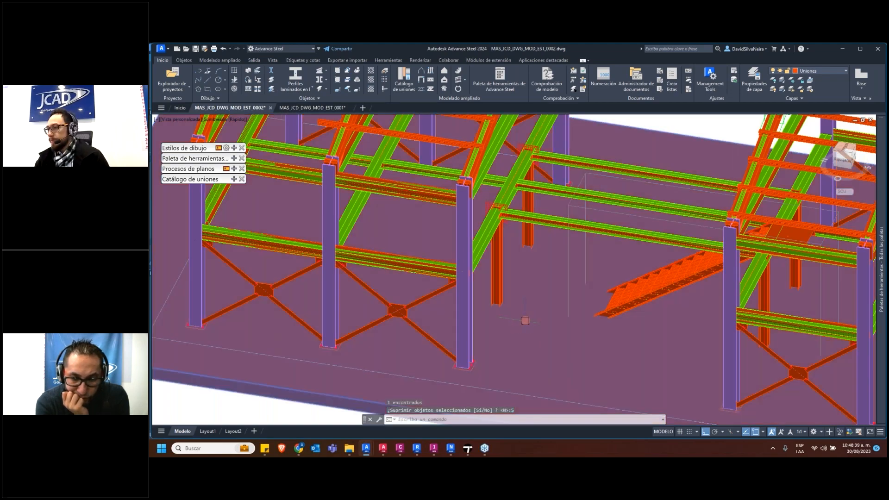
scroll(527, 315, "down", 10)
scroll(526, 300, "up", 15)
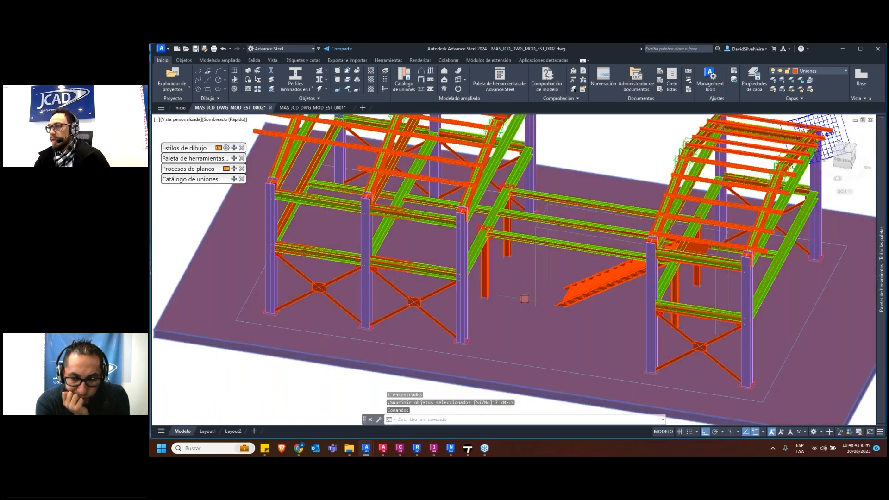
key("Escape")
key("Escape")
scroll(557, 241, "down", 10)
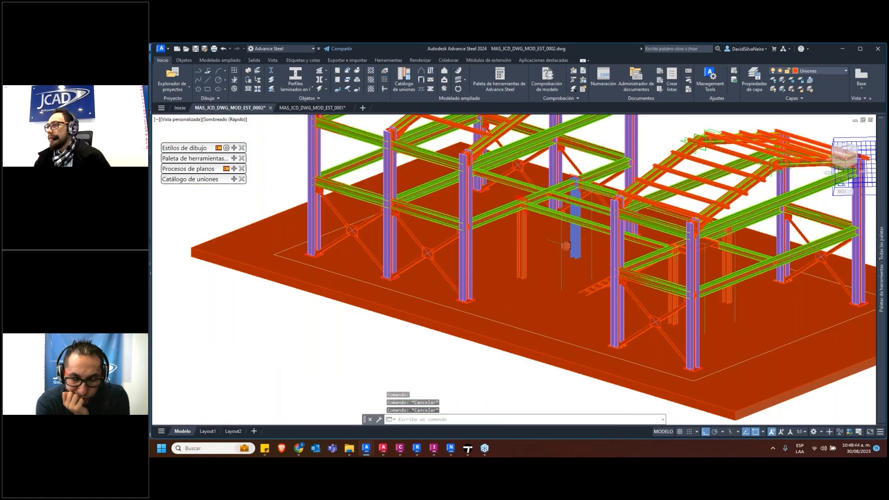
scroll(564, 270, "up", 5)
key("Escape")
key("Escape")
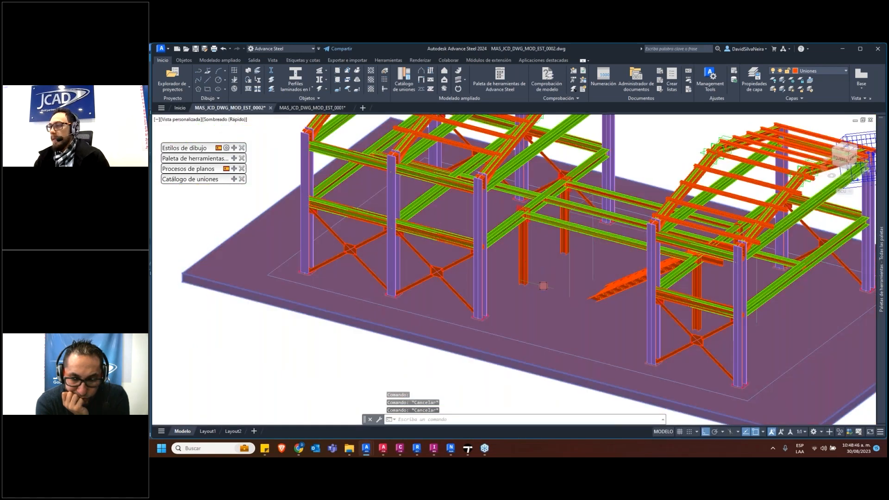
Undo the view changes and the line-to-beam conversion that deleted the source line
key("ctrl+z")
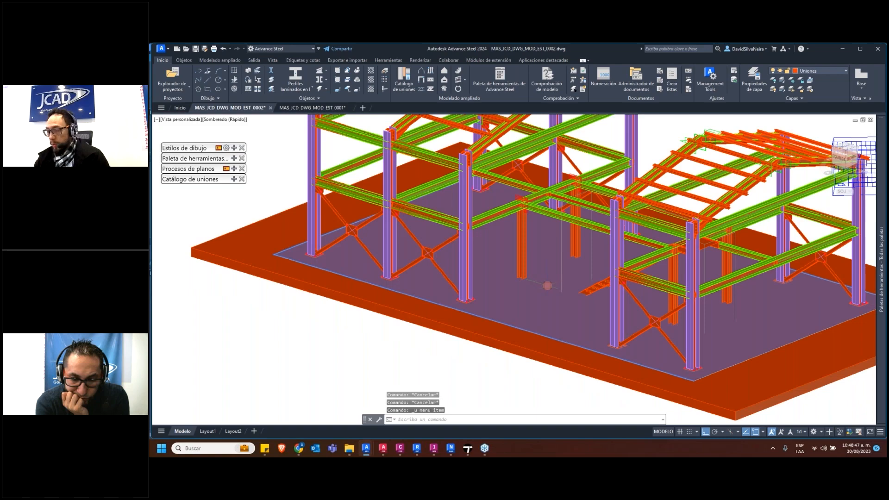
key("ctrl+z")
key("ctrl+z")
key("ctrl+z")
key("ctrl+z")
key("ctrl+z")
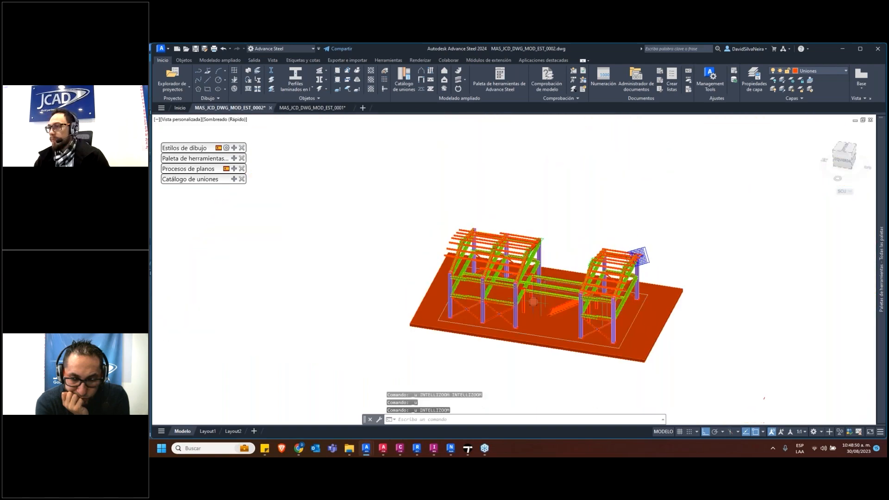
key("ctrl+z")
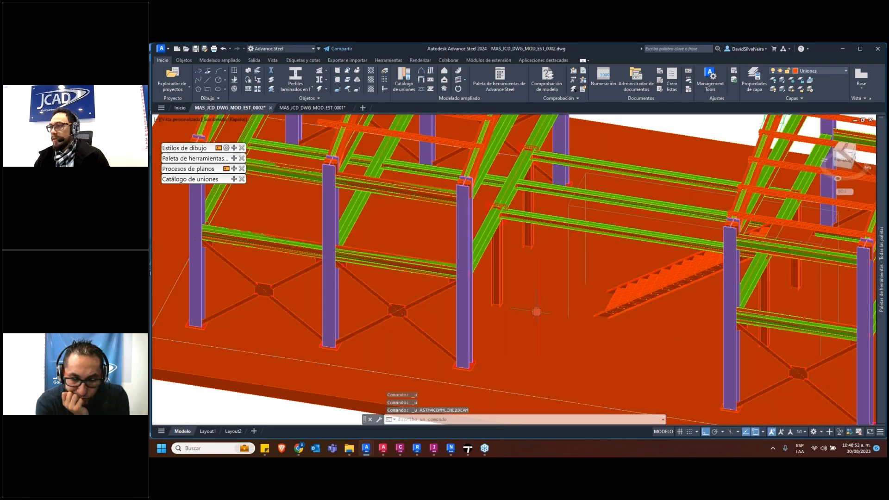
key("Escape")
key("Escape")
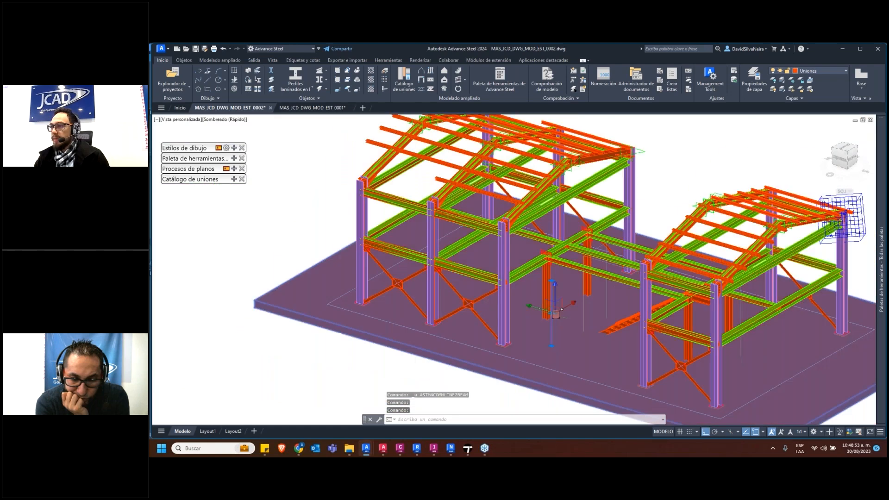
Run the line-to-beam conversion on the restored vertical line, keep the source object, and cancel the standards configuration
left_click(551, 313)
middle_click_drag(563, 322, 570, 327)
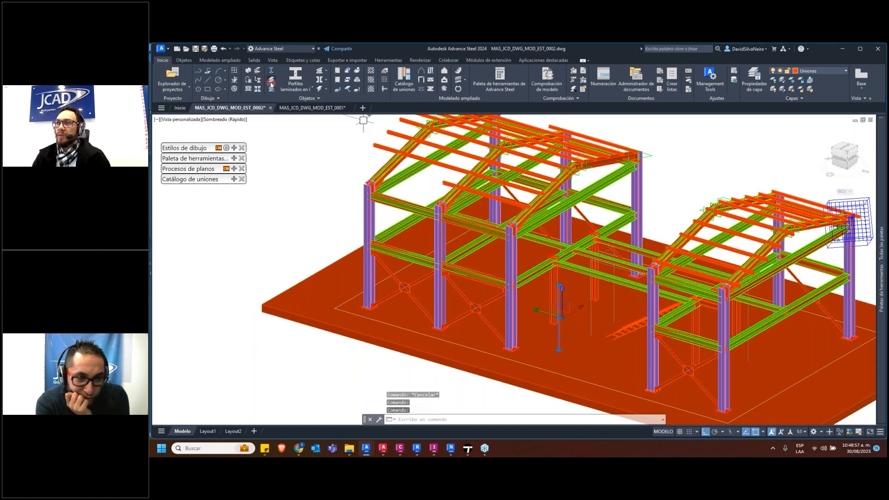
left_click(259, 83)
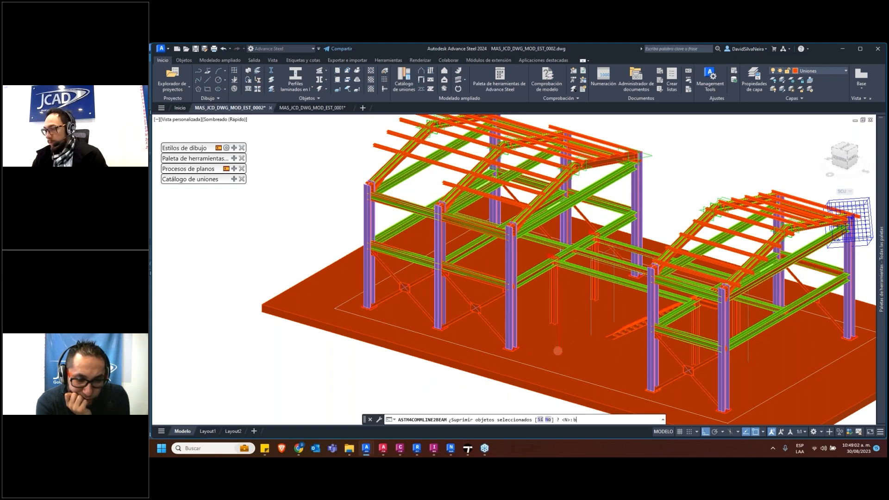
key("Return")
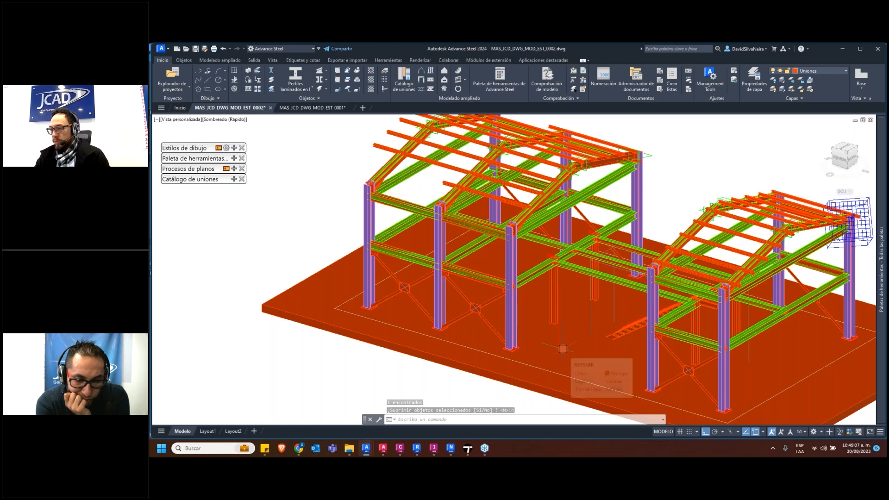
type("n")
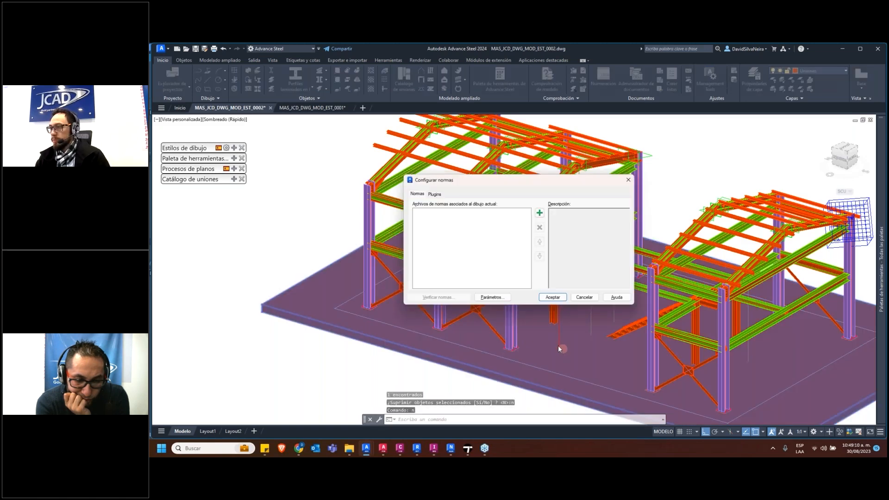
left_click(581, 300)
key("Escape")
left_click(560, 325)
middle_click_drag(585, 337, 607, 347, "shift")
key("Escape")
key("Escape")
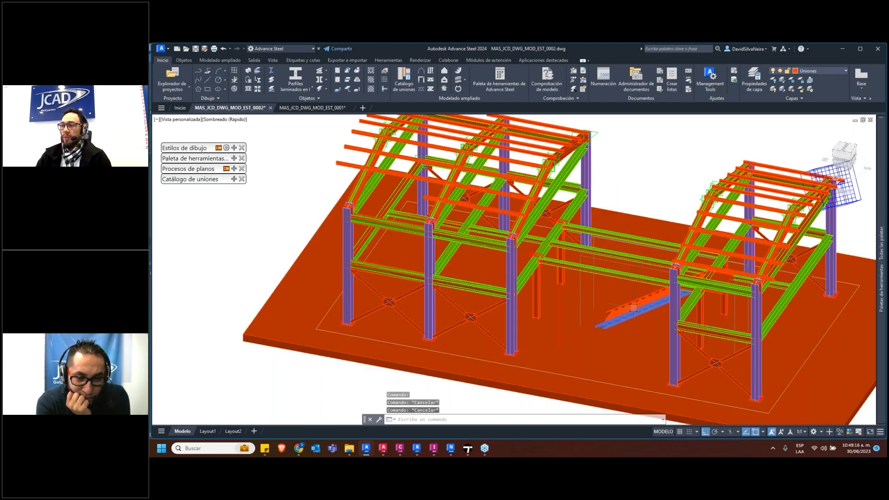
Switch to Revit and undo the temporary isolation in the Vista de coordinación acc view of MAS_JCD_RVT_MOD_EST_0001.rvt
left_click(417, 448)
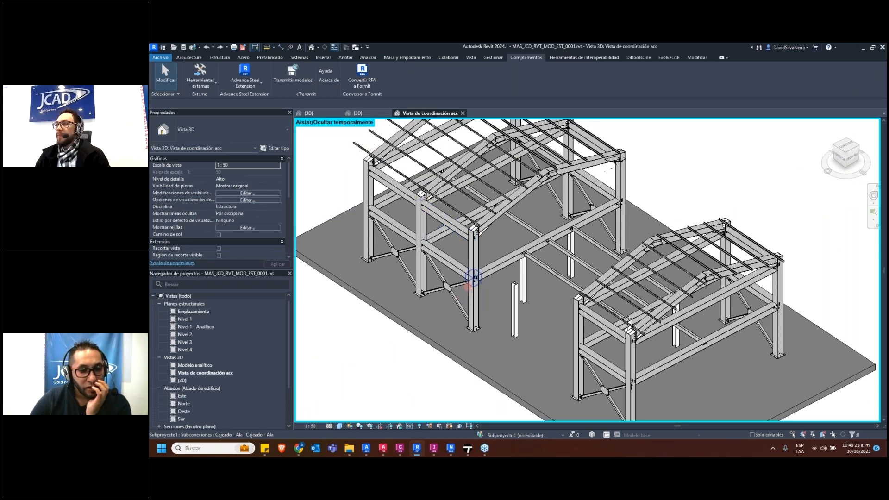
scroll(484, 323, "up", 4)
left_click(206, 48)
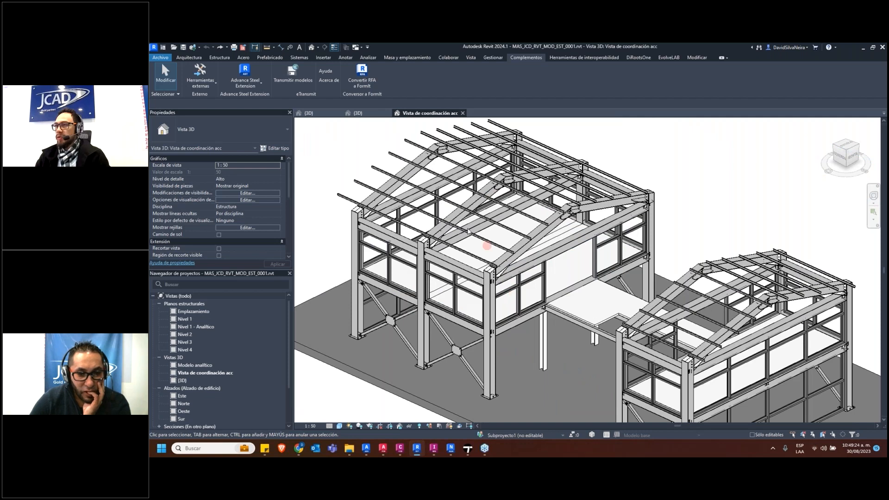
middle_click_drag(486, 245, 397, 131, "shift")
Open the architectural model's 3D view, cancel the save reminder, and bring up the 3D view of the TOPOGRAFIA project
left_click(333, 114)
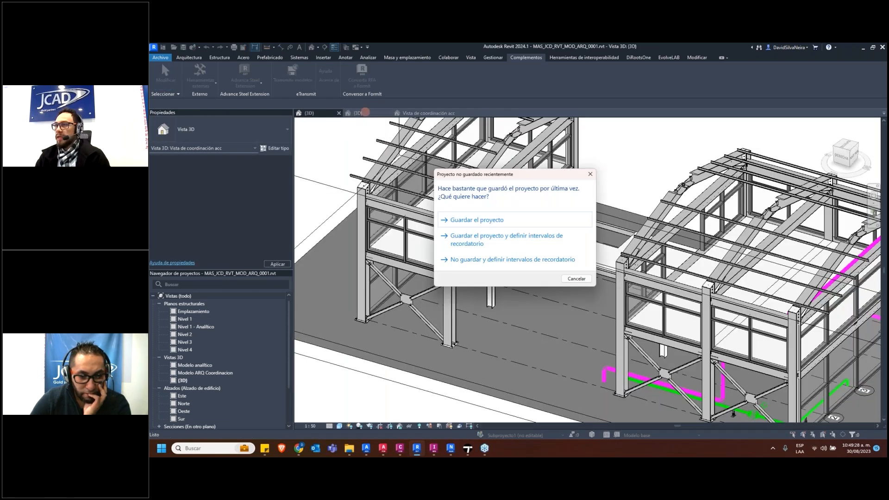
left_click(587, 280)
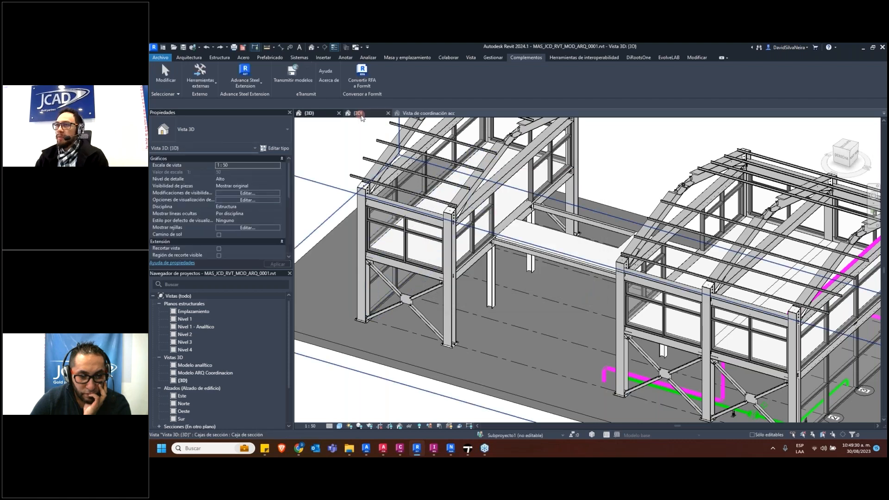
left_click(358, 114)
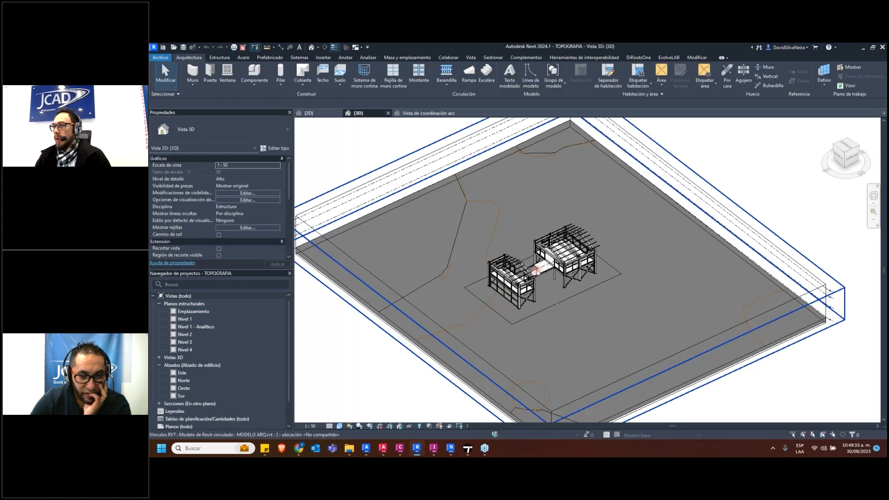
scroll(540, 271, "up", 5)
middle_click_drag(565, 302, 499, 301, "shift")
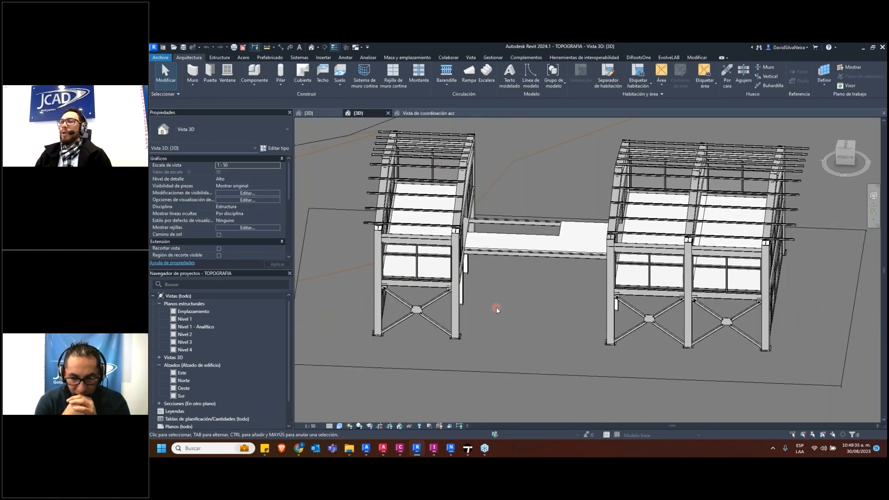
Switch to Navisworks Manage and review the details of issue no. 3 down to its attached photo and comments
middle_click_drag(505, 305, 489, 314, "shift")
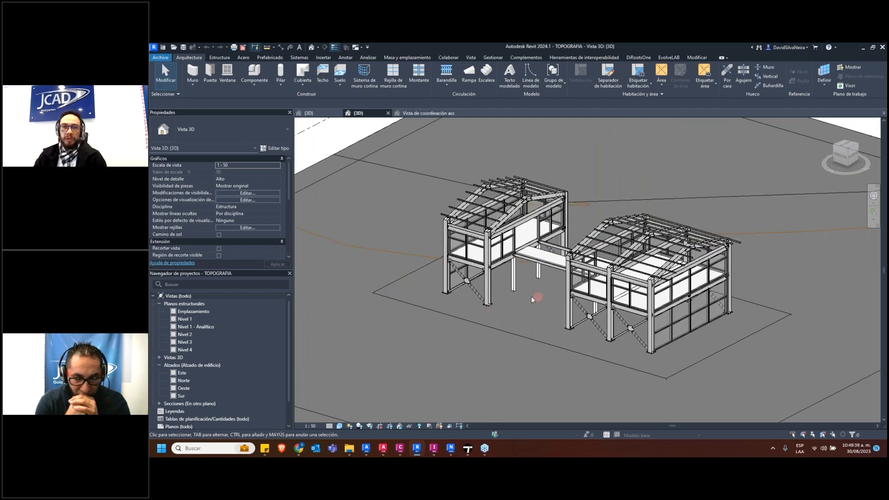
left_click(450, 448)
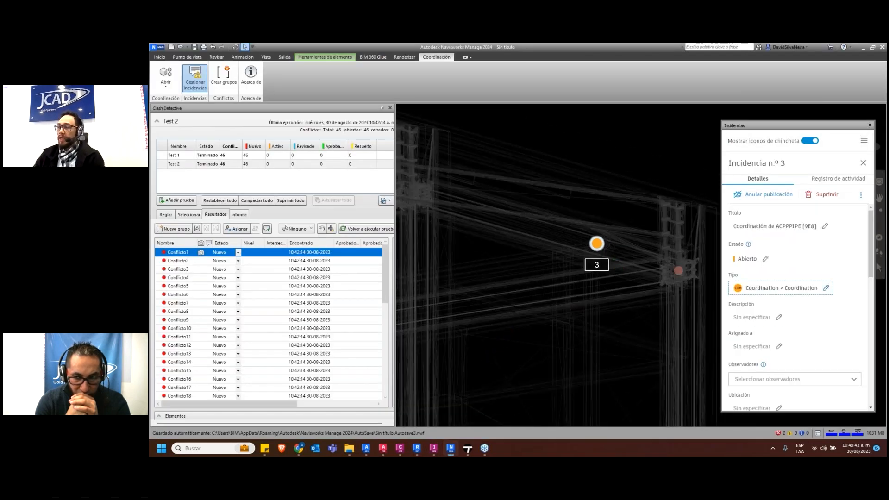
scroll(671, 273, "down", 2)
scroll(628, 244, "down", 2)
left_click(509, 392)
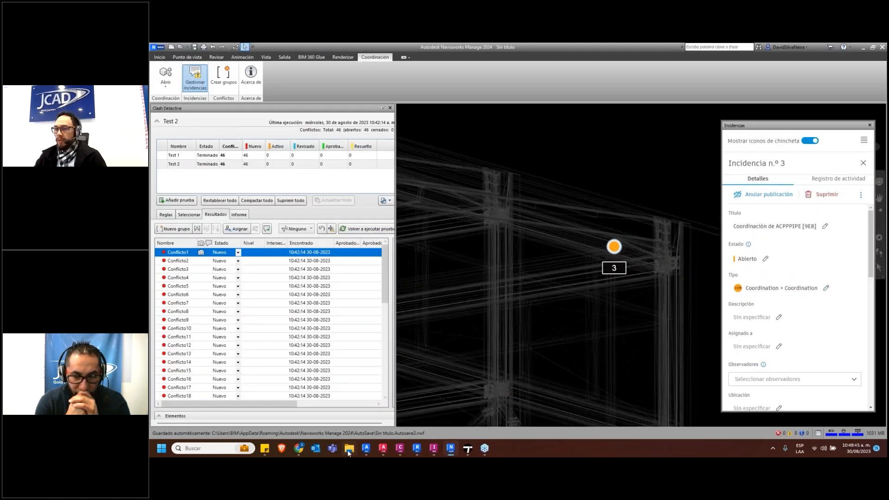
scroll(605, 320, "down", 3)
scroll(771, 278, "down", 10)
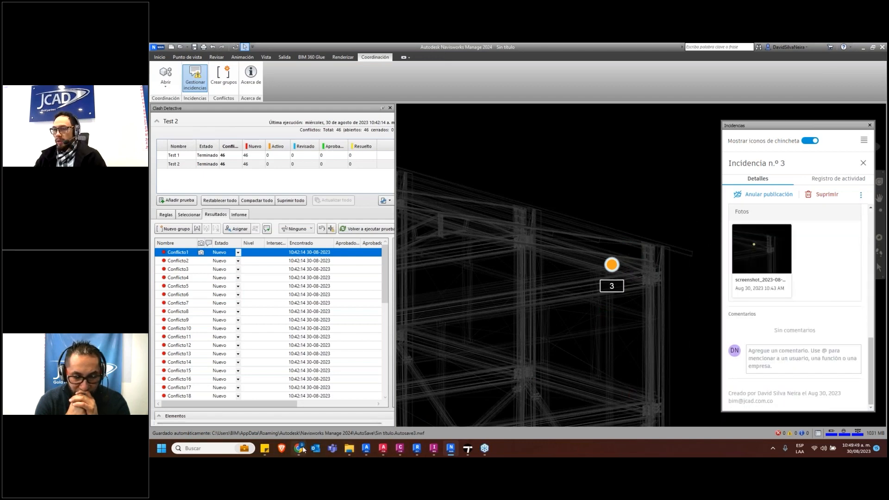
Switch to Chrome, review the issue Coordinación de ACPPPIPE [9E8] in Autodesk Docs, and open its linked model MAS_JCD_DWG_MOD_LLU_0001.dwg
left_click(299, 448)
left_click(182, 169)
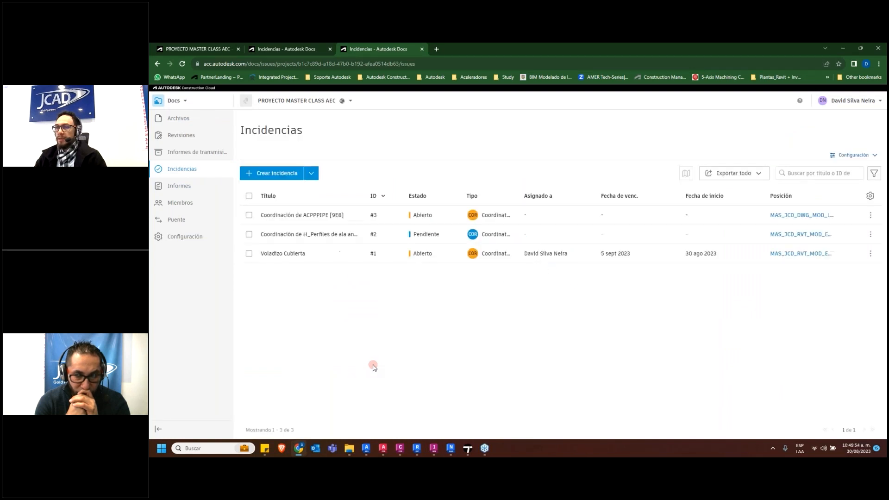
left_click(300, 214)
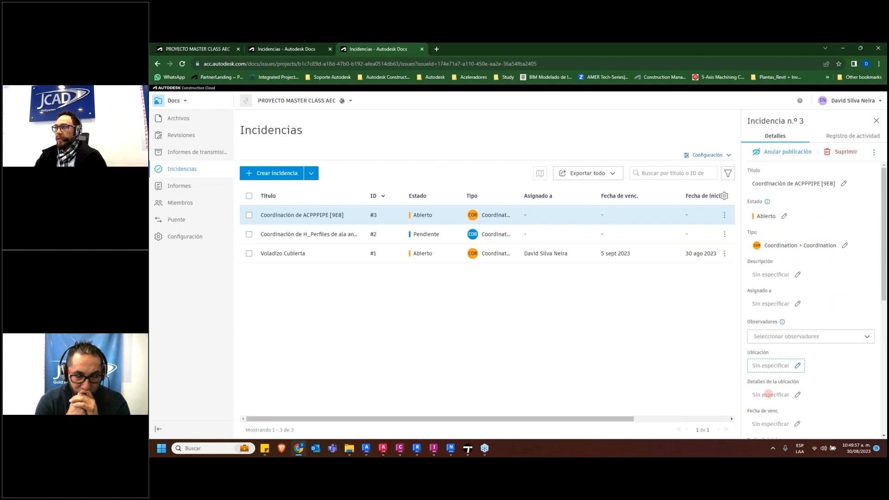
scroll(769, 395, "down", 7)
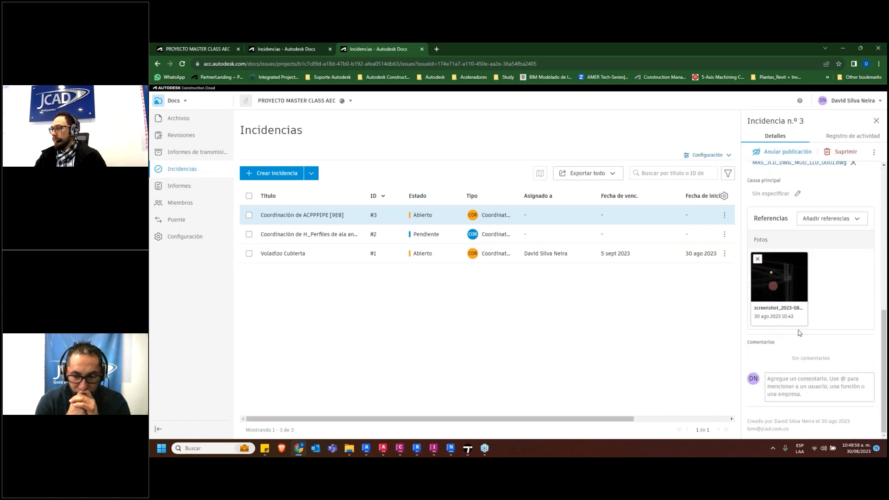
scroll(806, 388, "up", 3)
left_click(815, 284)
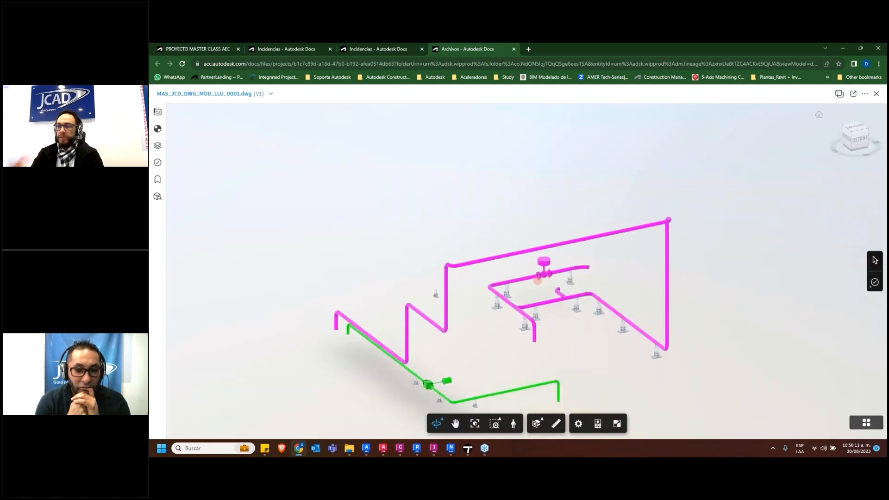
Examine the location of the issue no. 3 marker on the magenta pipe run from several angles in the model viewer
left_click_drag(402, 246, 430, 305)
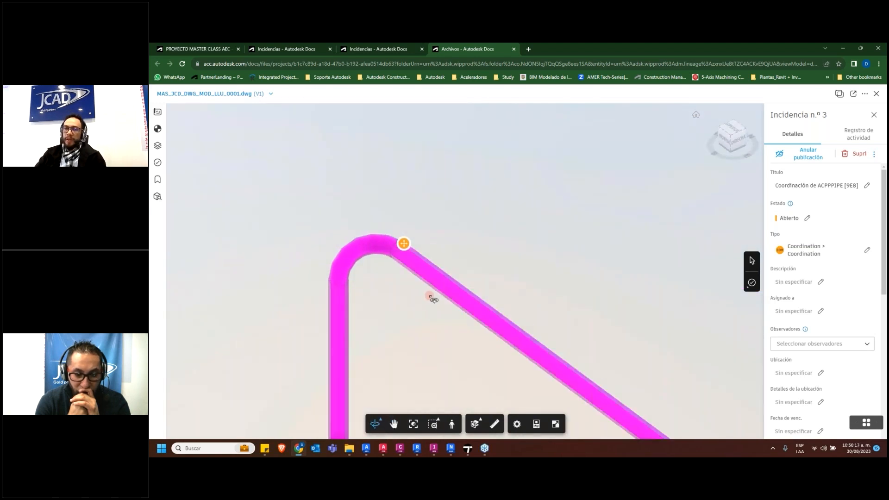
scroll(434, 299, "down", 5)
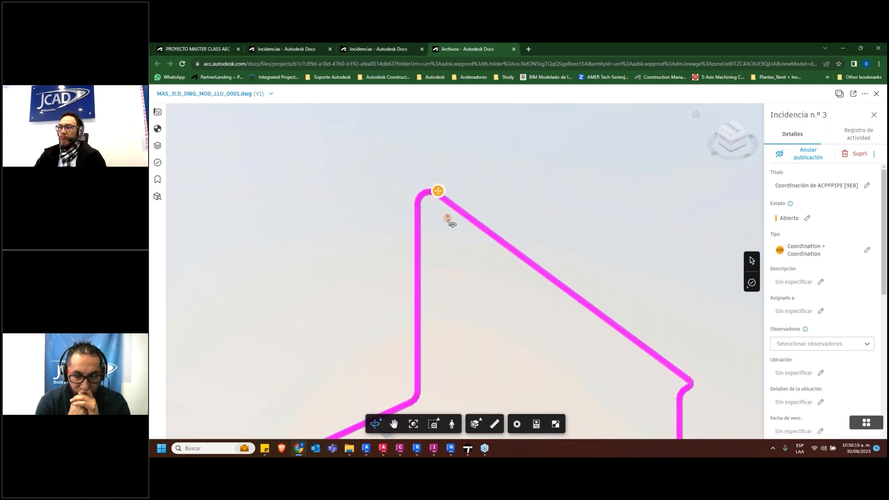
scroll(442, 228, "down", 2)
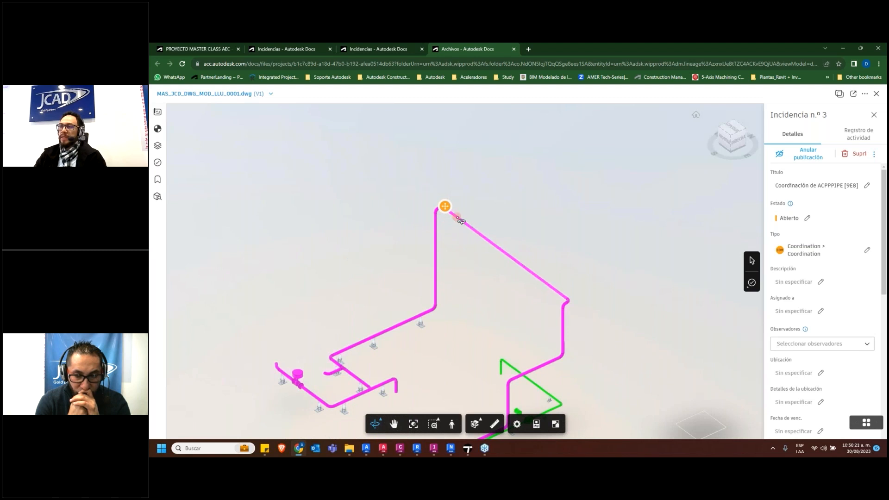
scroll(461, 224, "up", 3)
left_click_drag(460, 223, 598, 245)
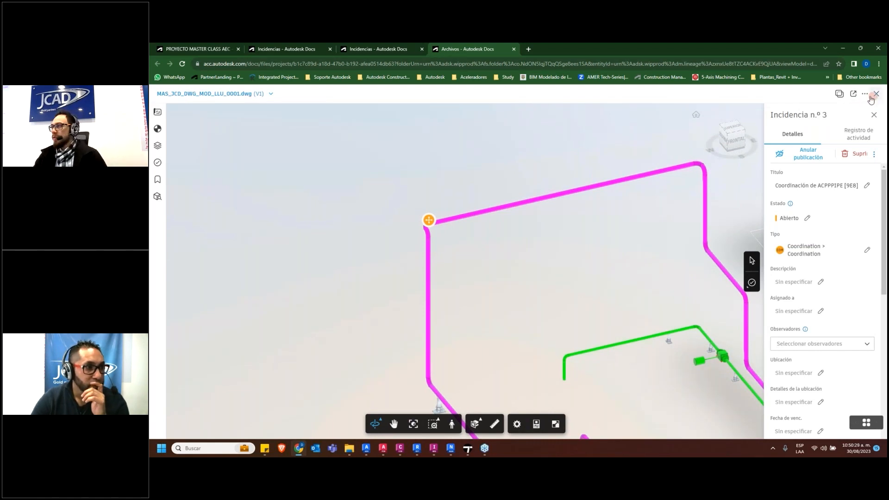
left_click_drag(590, 297, 592, 297)
Switch to Navisworks to view the issue no. 3 marker within the whole model, and return to Revit
left_click(450, 452)
middle_click_drag(505, 302, 563, 328, "shift")
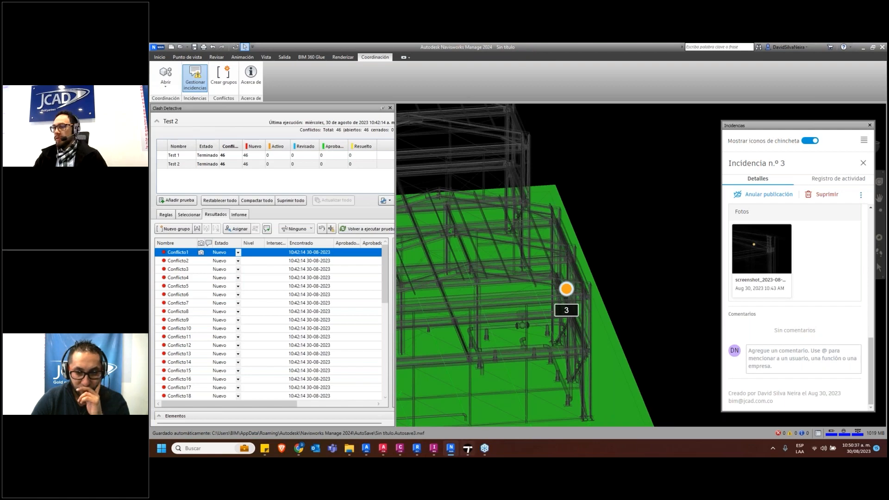
left_click(419, 449)
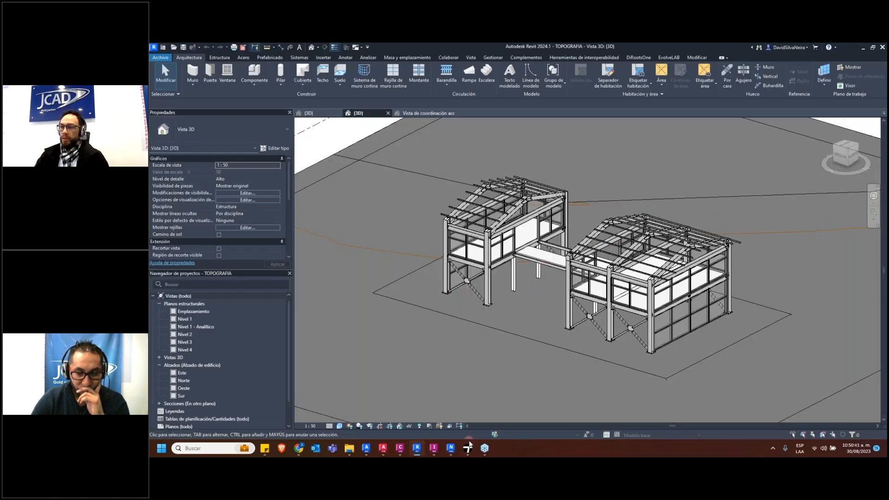
mouse_move(467, 451)
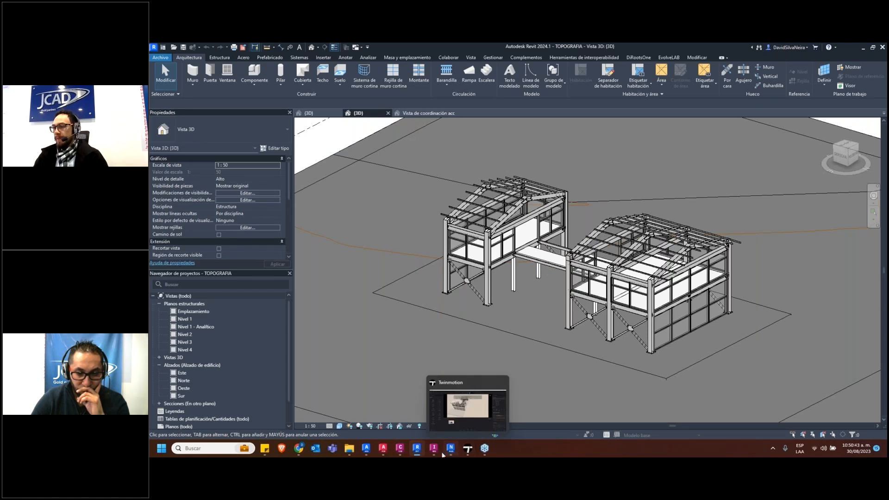
mouse_move(434, 452)
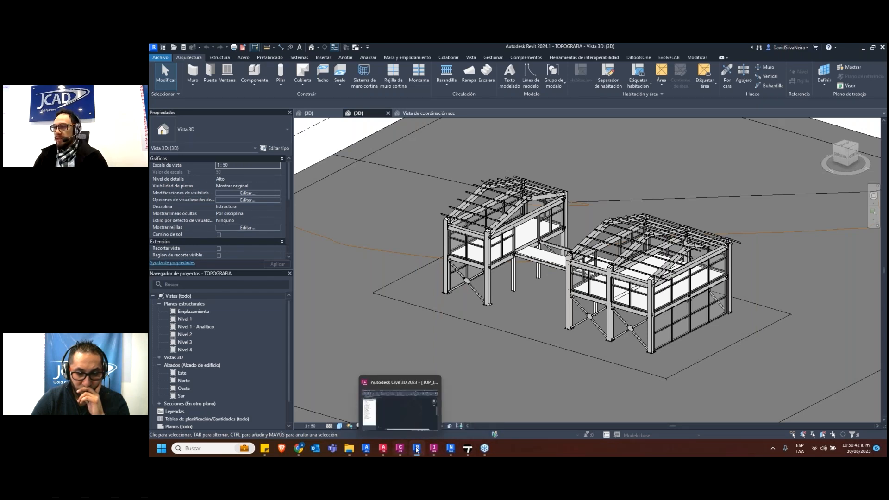
Switch to InfraWorks and select the imported structural model beside the road in the AEC COLLECTION INFRA scene
left_click(434, 452)
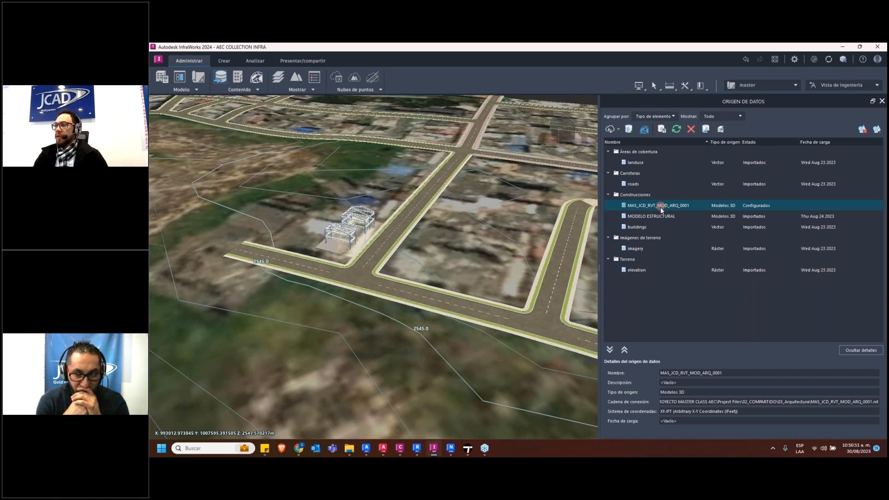
scroll(353, 216, "up", 5)
scroll(353, 216, "up", 1)
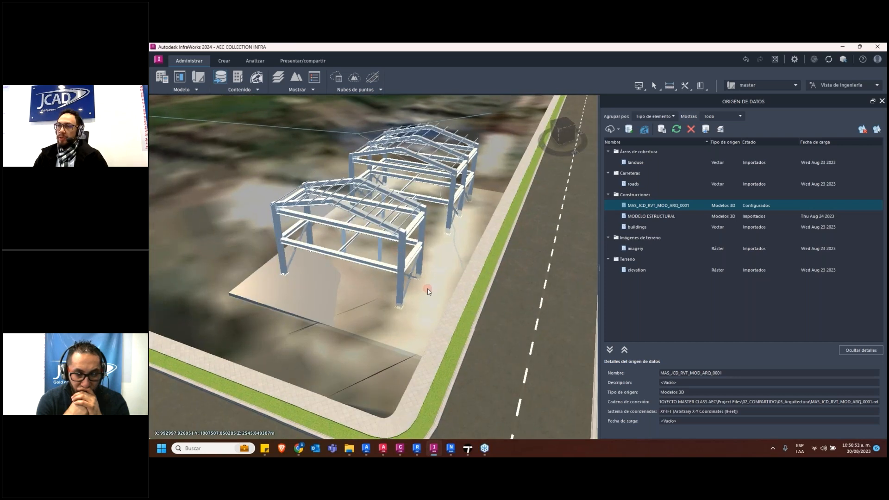
middle_click_drag(426, 292, 424, 368)
left_click_drag(348, 283, 385, 292)
left_click(431, 247)
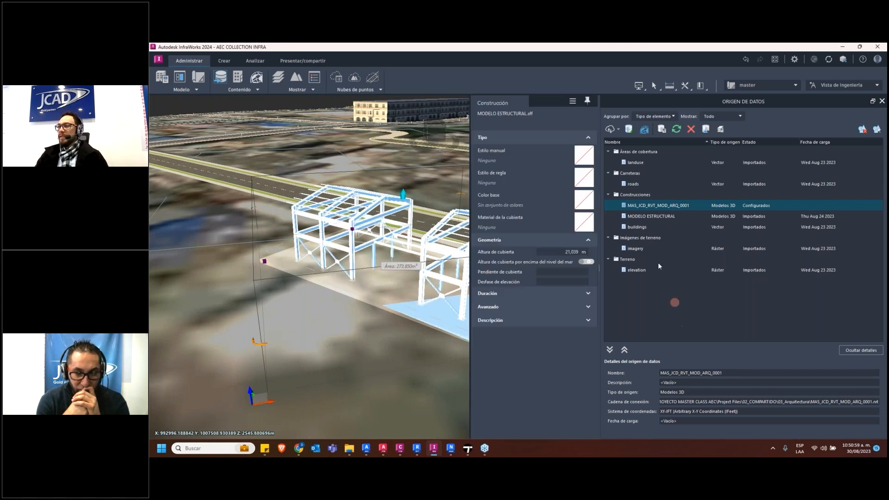
Check the geographic location settings of the MAS_JCD_RVT_MOD_ARQ_0001 data source, delete that source, and reselect the structural model
double_click(642, 205)
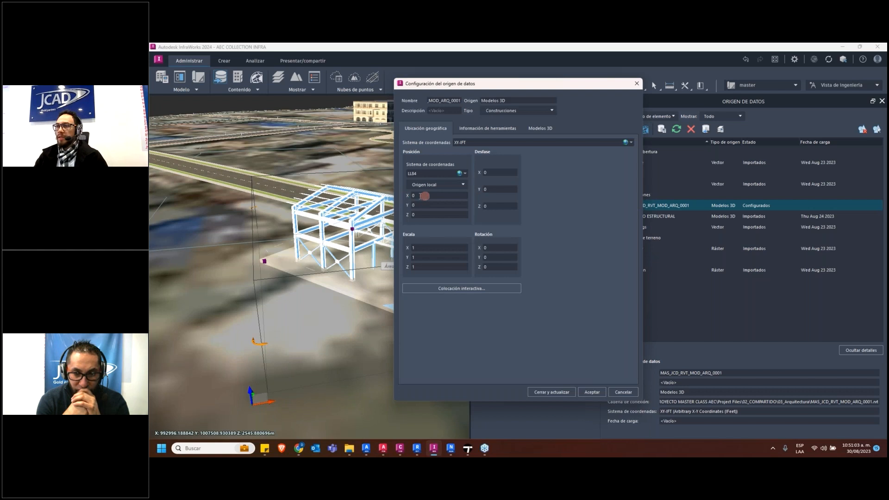
left_click(637, 84)
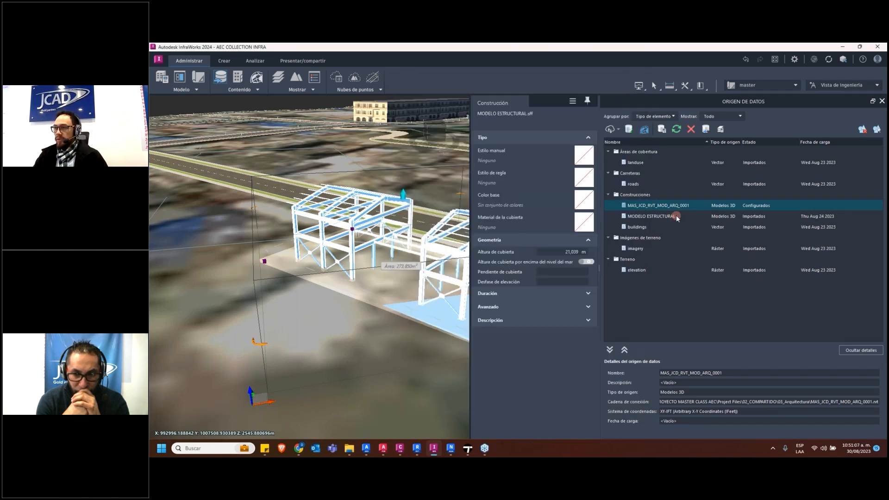
key("Delete")
left_click(575, 252)
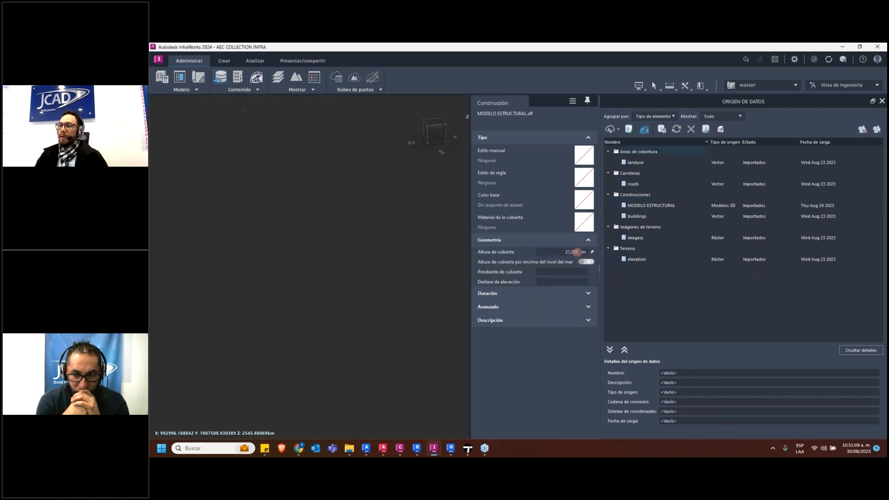
left_click(446, 324)
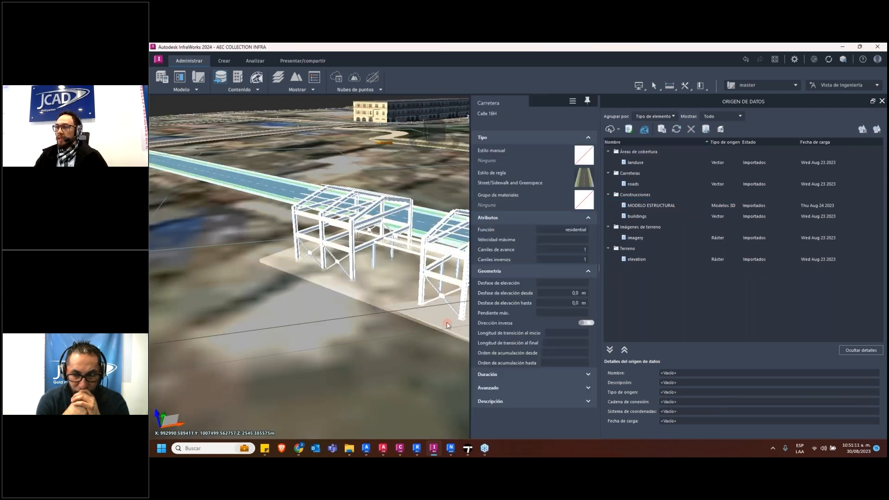
left_click(447, 325)
Review the geographic location settings of the MODELO ESTRUCTURAL data source and close them without changes
left_click(682, 206)
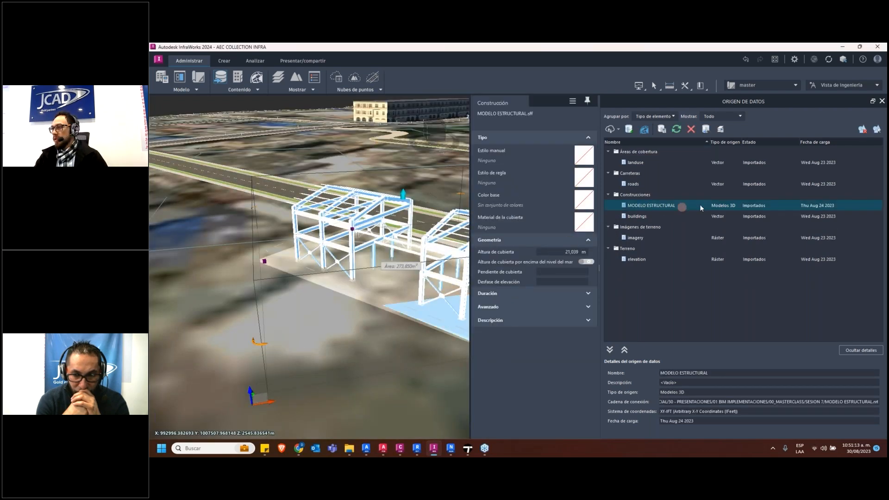
right_click(672, 204)
left_click(652, 204)
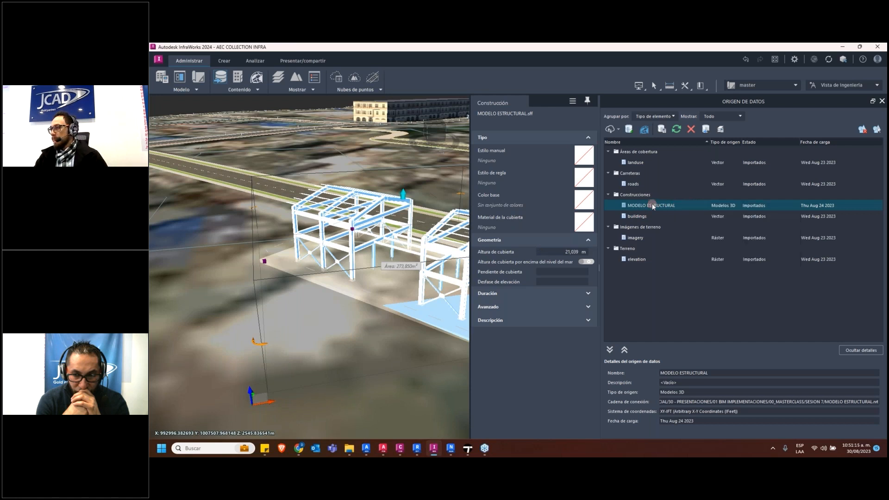
double_click(652, 204)
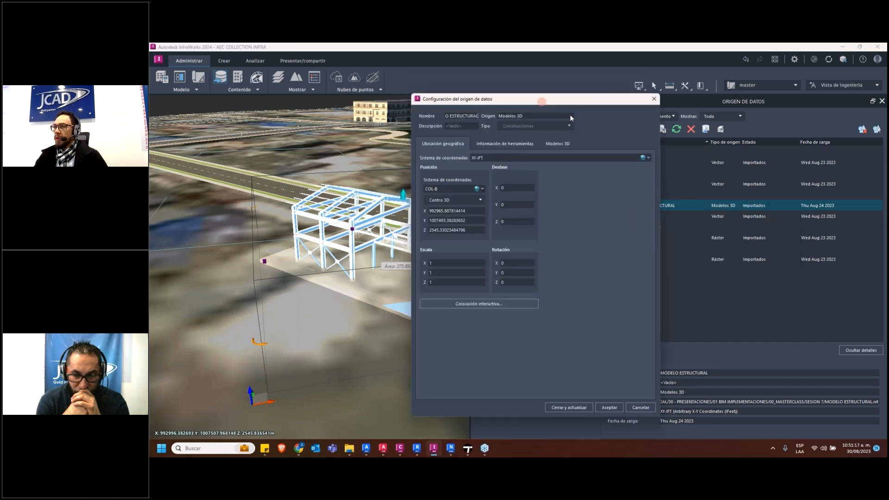
double_click(500, 232)
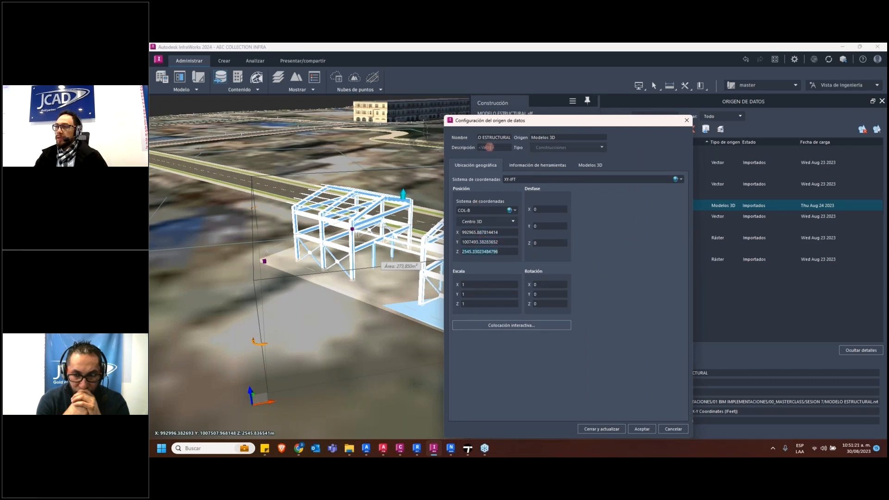
left_click(687, 121)
Close the data source list and deselect the structural model to show it within the surrounding terrain and streets
scroll(384, 309, "down", 3)
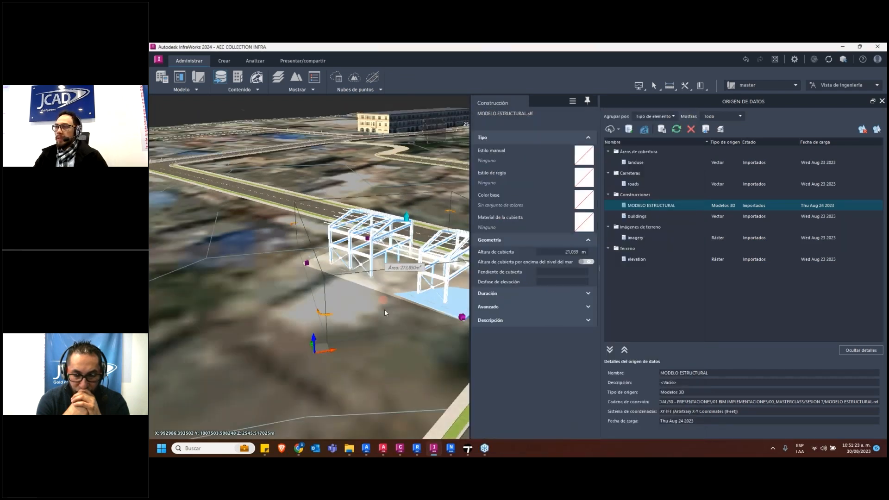
left_click(882, 101)
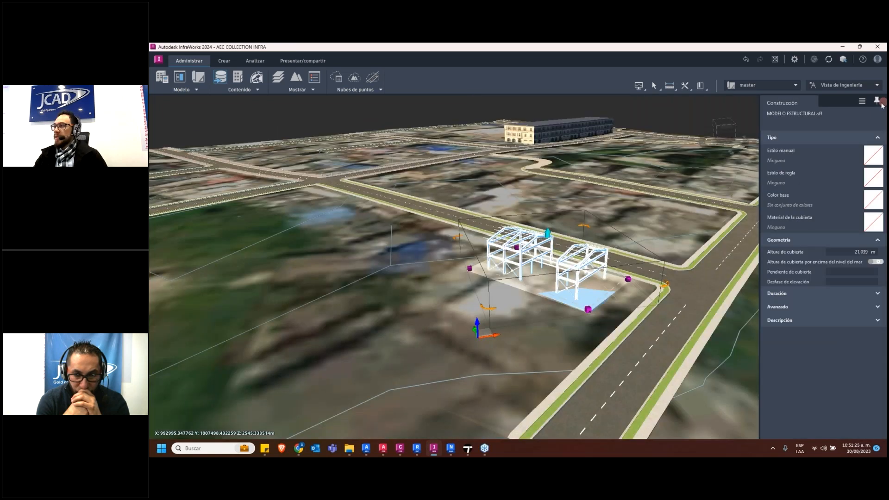
scroll(462, 274, "down", 3)
left_click_drag(435, 335, 424, 324)
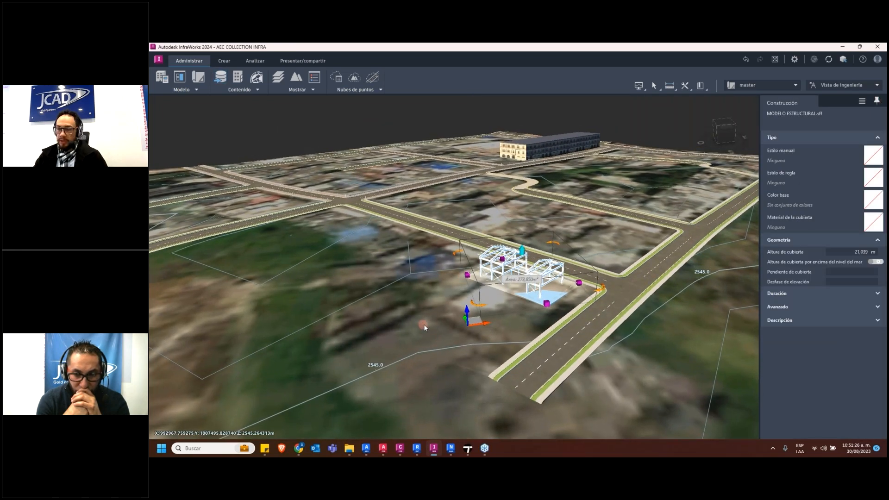
left_click(408, 322)
scroll(418, 318, "down", 5)
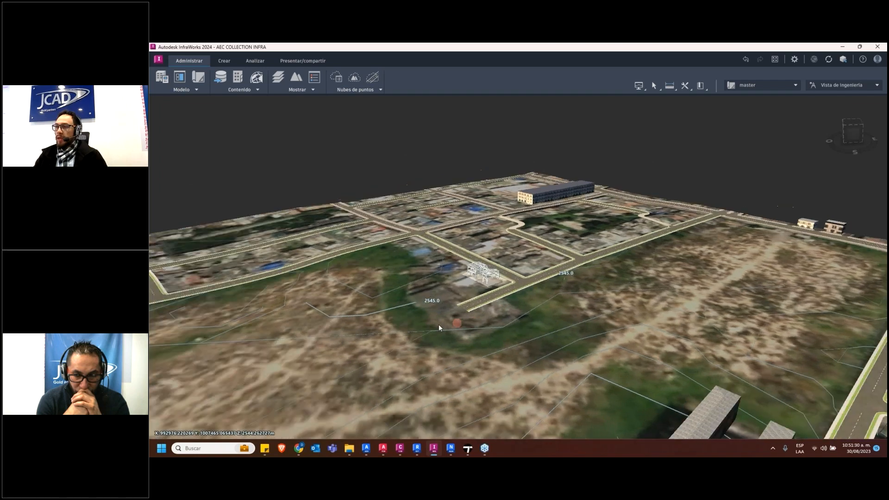
mouse_move(438, 324)
middle_mouse_down()
mouse_move(373, 310)
mouse_move(374, 287)
mouse_move(356, 290)
mouse_move(359, 303)
mouse_move(376, 307)
mouse_move(371, 289)
mouse_move(478, 343)
mouse_move(427, 347)
mouse_move(426, 337)
mouse_move(494, 326)
mouse_move(465, 353)
mouse_move(505, 282)
mouse_move(494, 304)
mouse_move(433, 325)
middle_mouse_up()
Bring up the TOPOGRAFIA 3D view in Revit, then return to InfraWorks and select the short road segment beside the structure
left_click(471, 453)
left_click(466, 455)
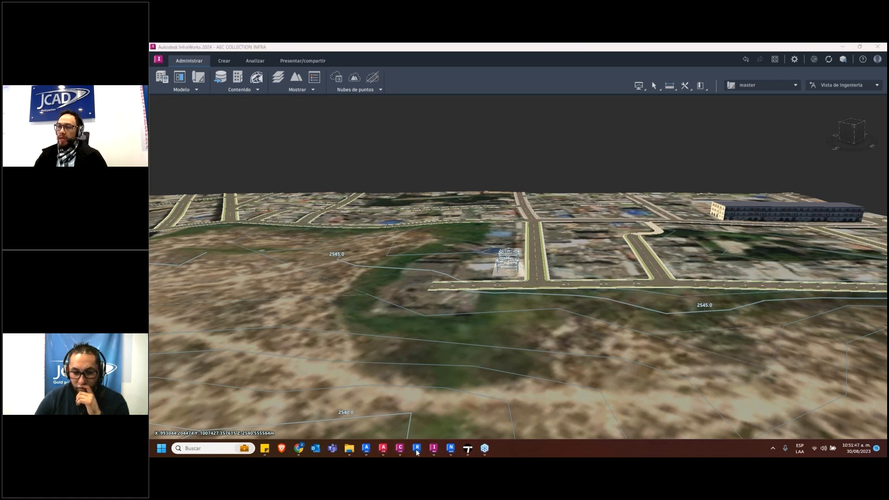
left_click(416, 449)
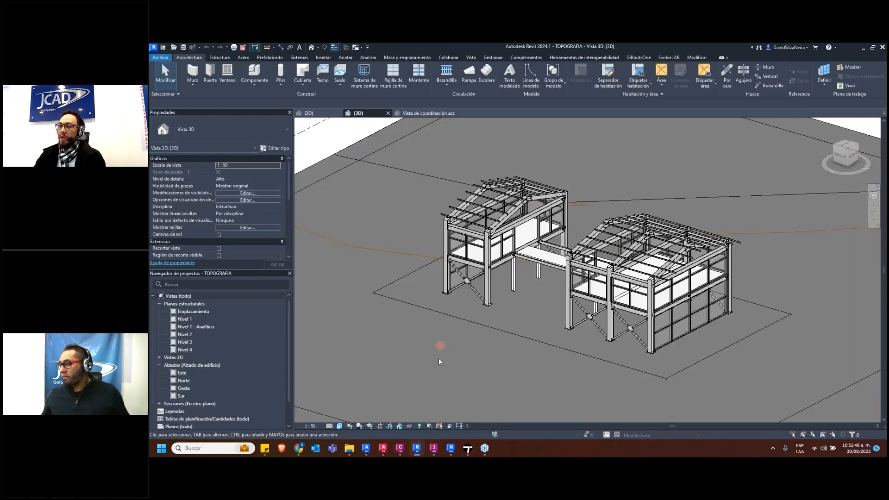
mouse_move(468, 452)
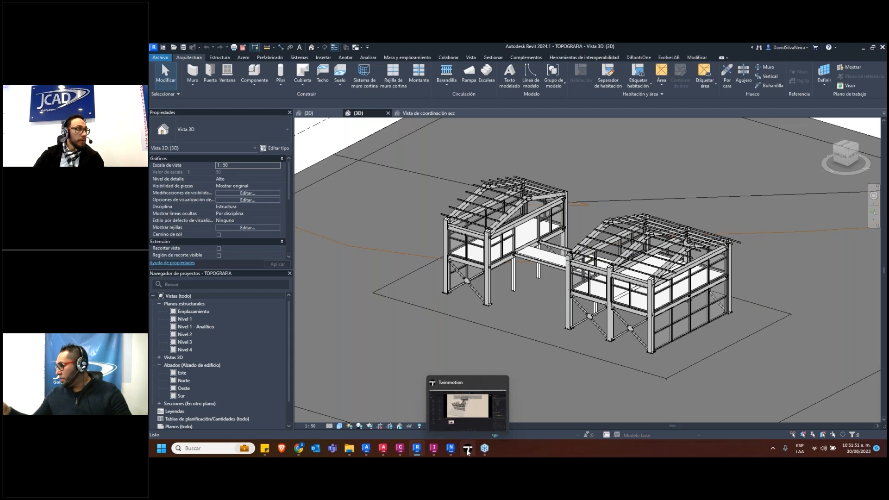
left_click(434, 448)
left_click(446, 289)
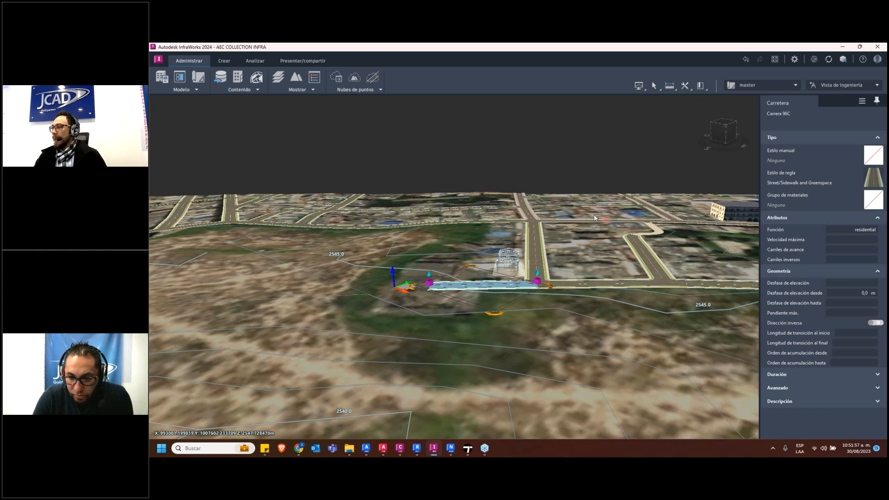
Lengthen the selected short road segment beside the structure by moving its free end across the vacant lot towards the divided avenue
scroll(595, 217, "down", 3)
right_click(606, 336)
left_click_drag(431, 327, 521, 391)
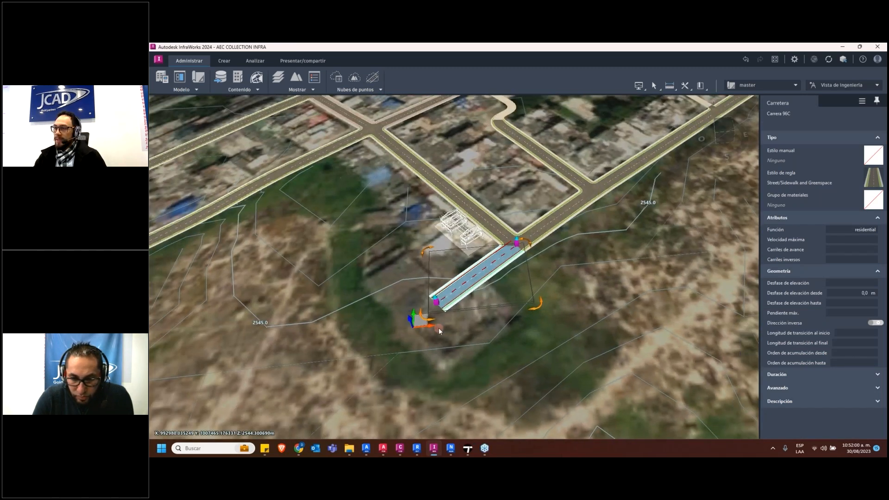
scroll(439, 328, "down", 3)
middle_click_drag(446, 324, 496, 301)
left_click_drag(504, 229, 225, 423)
scroll(518, 339, "up", 3)
key("Escape")
Reselect the lengthened road and move its end point onto the divided avenue to form an intersection
middle_click_drag(518, 339, 396, 293)
scroll(468, 332, "up", 4)
scroll(470, 282, "down", 4)
scroll(396, 293, "down", 2)
middle_click_drag(398, 260, 432, 258)
scroll(362, 310, "down", 1)
middle_click_drag(356, 321, 482, 272)
left_click(331, 331)
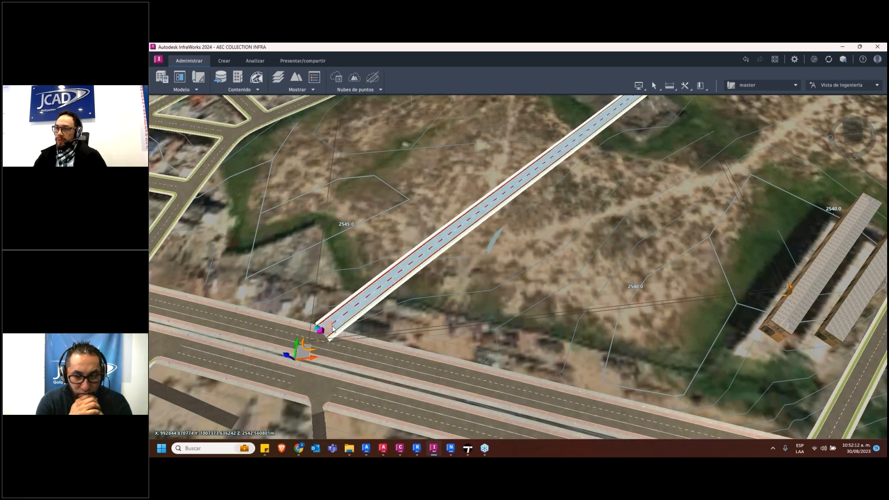
scroll(321, 334, "up", 2)
left_click_drag(321, 336, 355, 354)
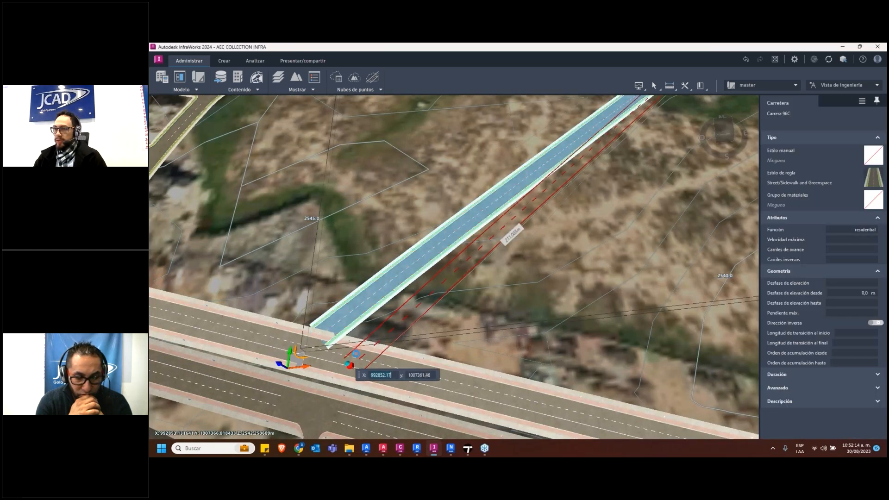
key("Escape")
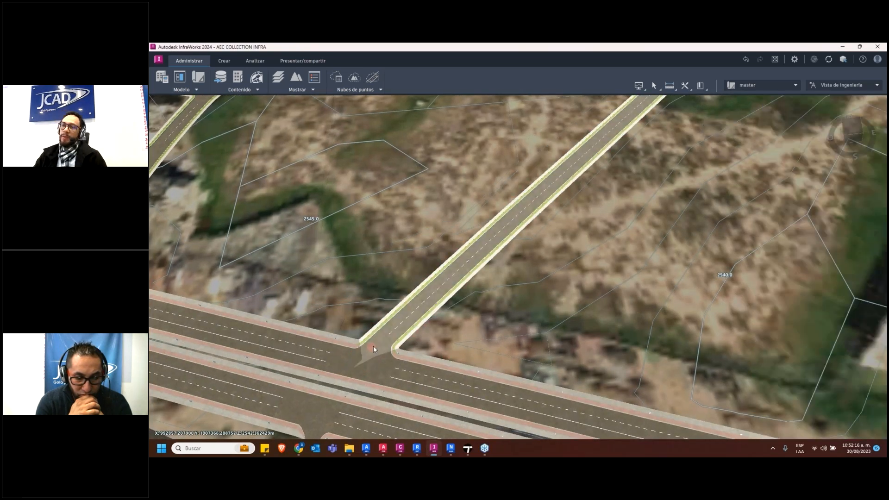
Change the rule style of the new connecting road to Street/Asphalt Road and deselect the road
scroll(373, 346, "up", 2)
left_click_drag(381, 357, 438, 307)
left_click(436, 309)
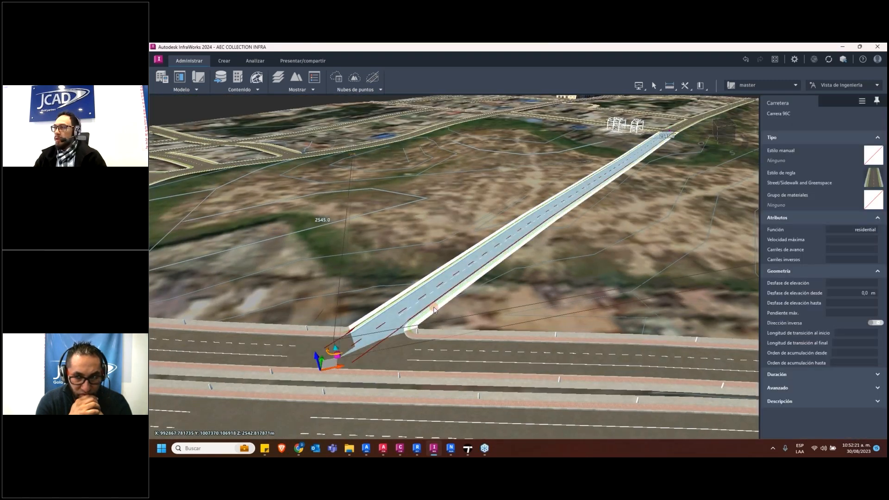
left_click(874, 175)
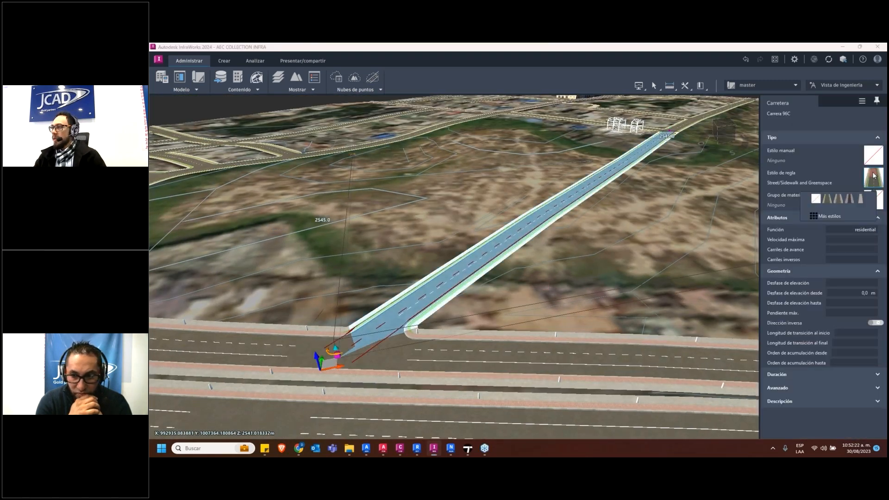
left_click(849, 200)
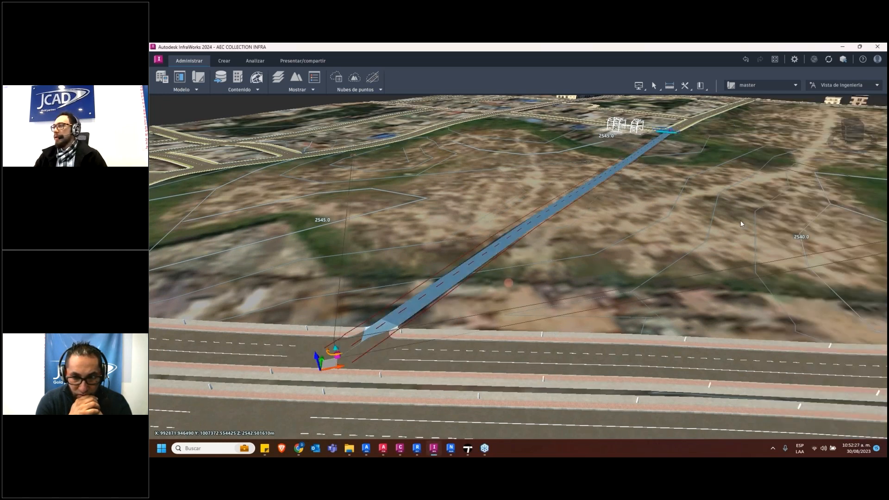
left_click(876, 180)
left_click(830, 199)
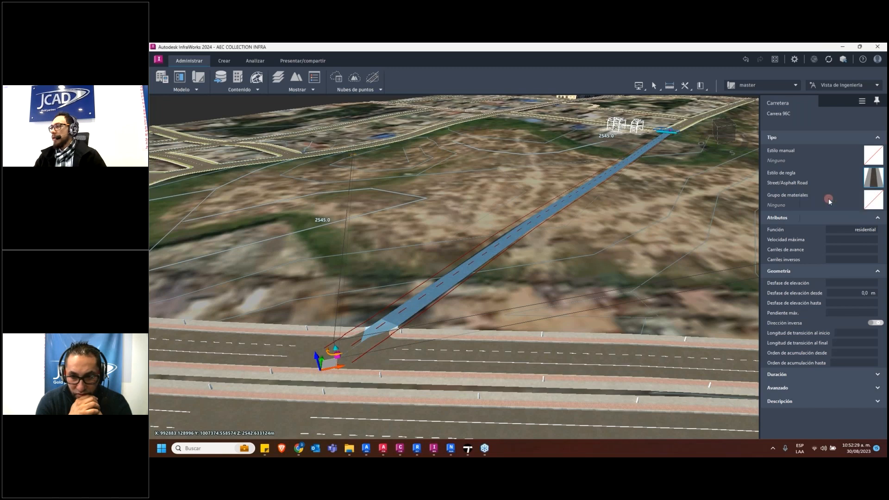
left_click(627, 261)
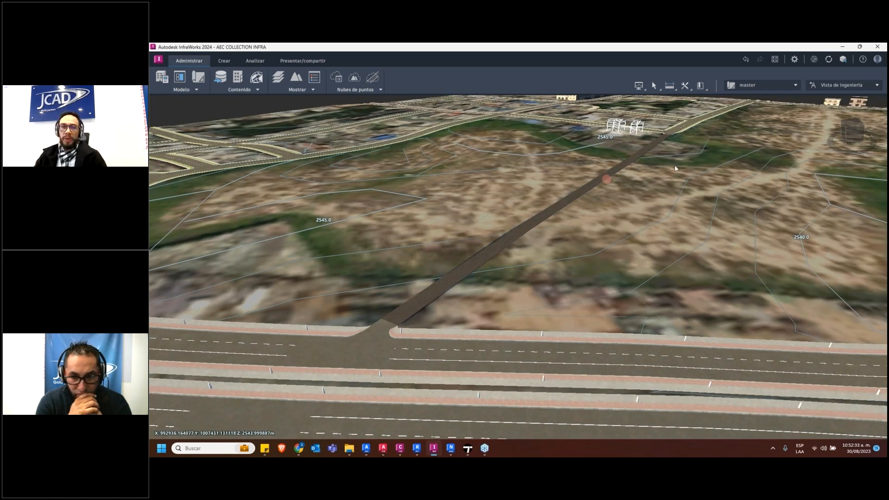
Examine the road linking the structure to the avenue within the surrounding terrain and buildings, and switch to Twinmotion
scroll(552, 277, "down", 2)
scroll(552, 277, "down", 2)
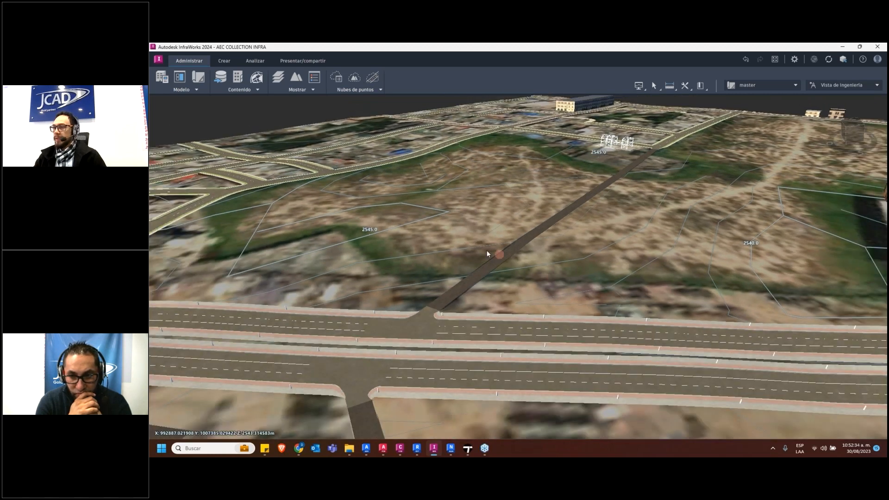
left_click_drag(405, 261, 504, 258)
scroll(504, 256, "down", 3)
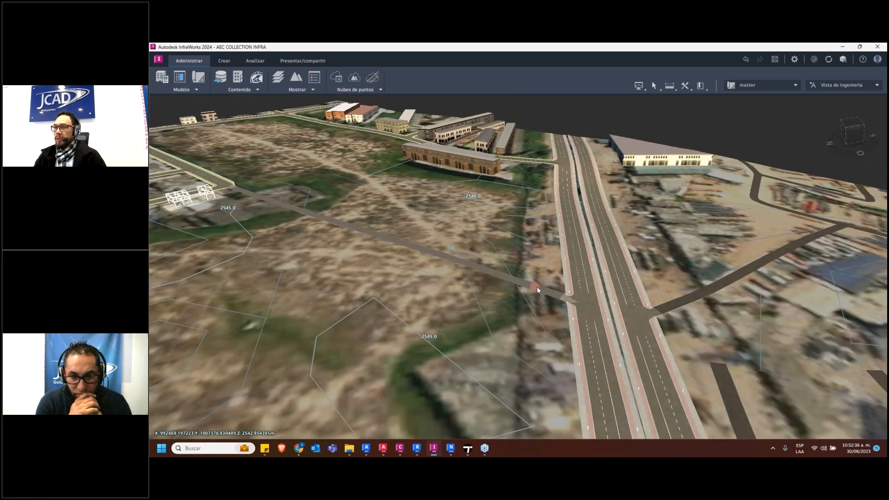
scroll(416, 290, "down", 3)
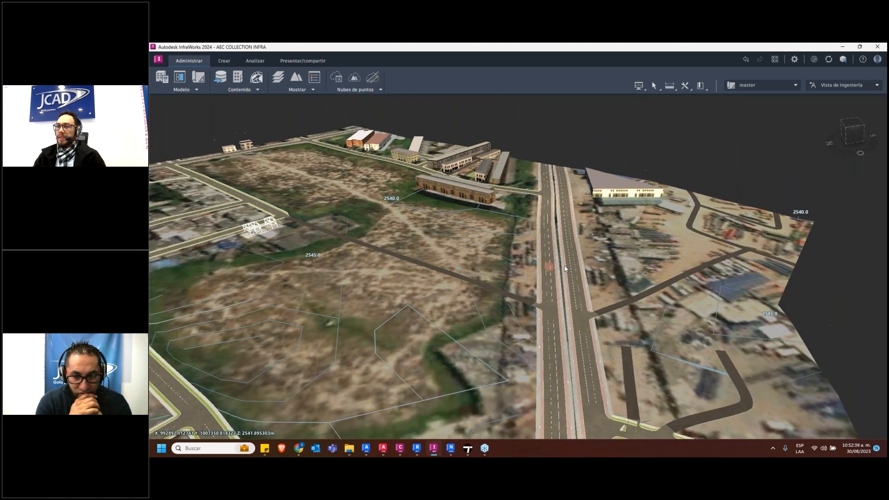
middle_click_drag(269, 246, 474, 251)
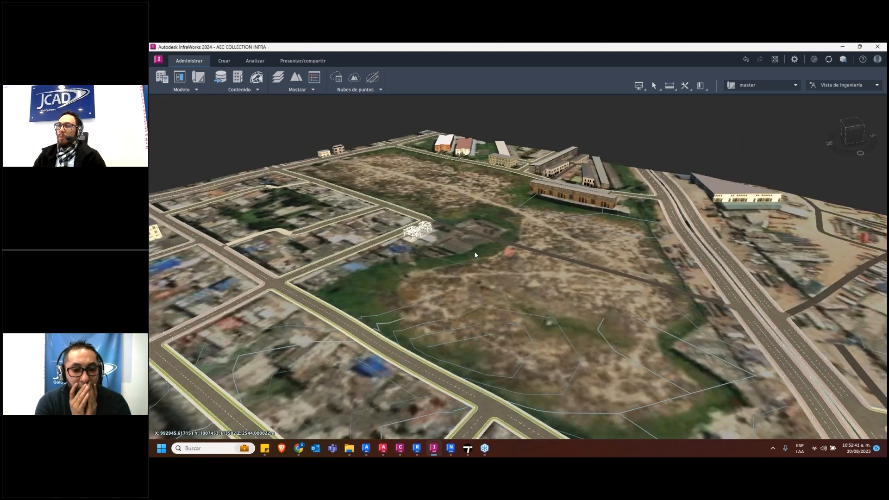
scroll(473, 251, "up", 2)
scroll(387, 227, "up", 2)
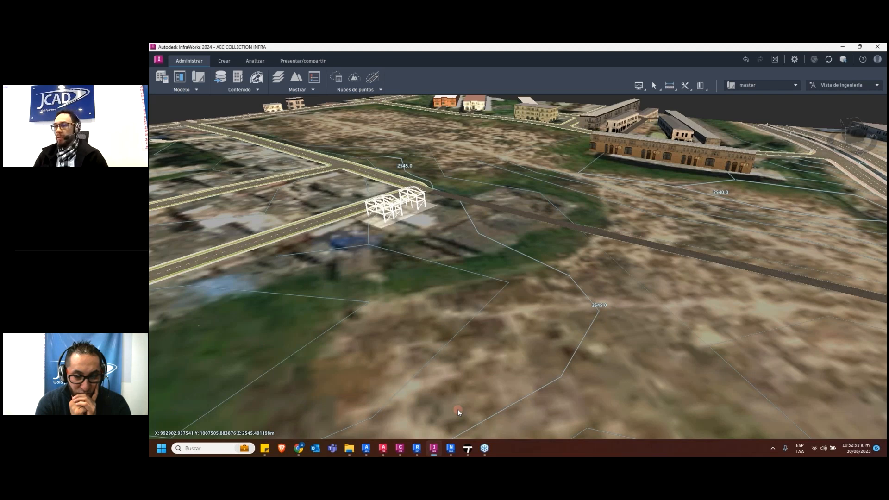
left_click(467, 448)
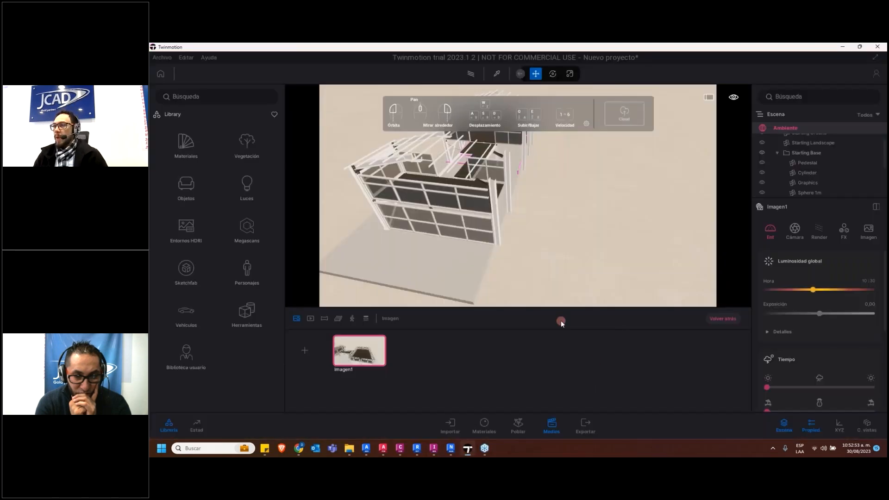
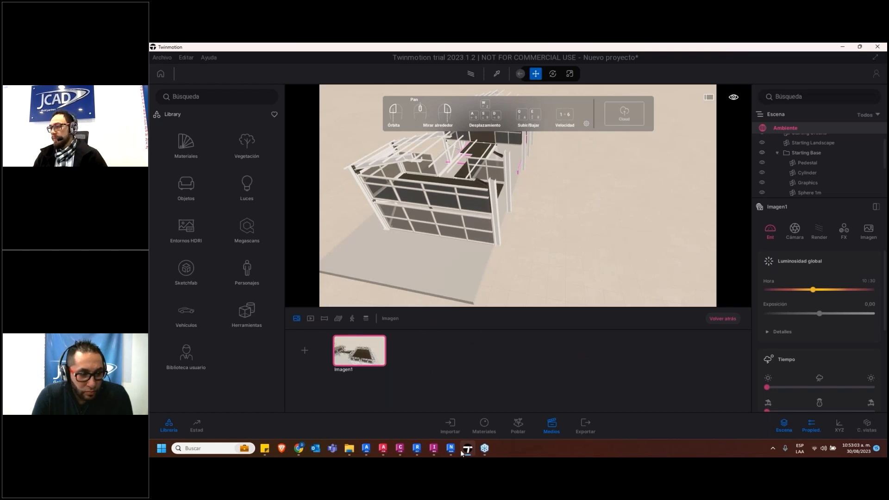
Switch to Revit and open the TOPOGRAFIA project's 3D view in Twinmotion
left_click(417, 449)
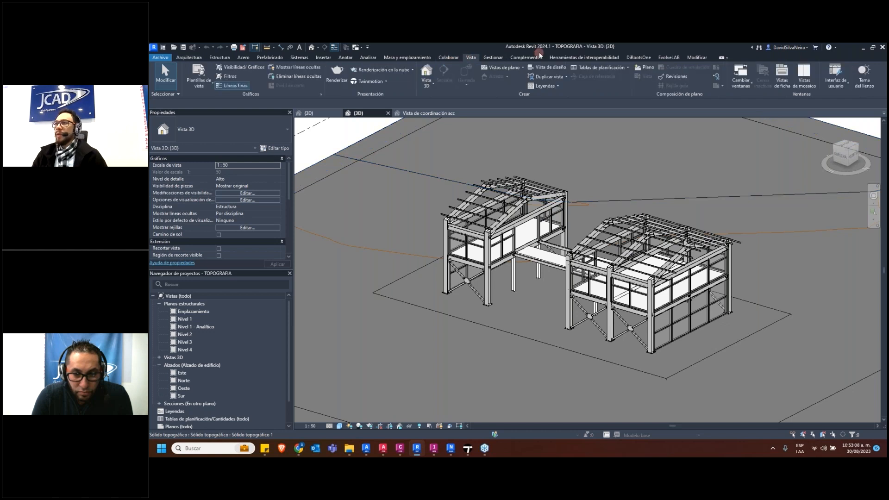
left_click(391, 81)
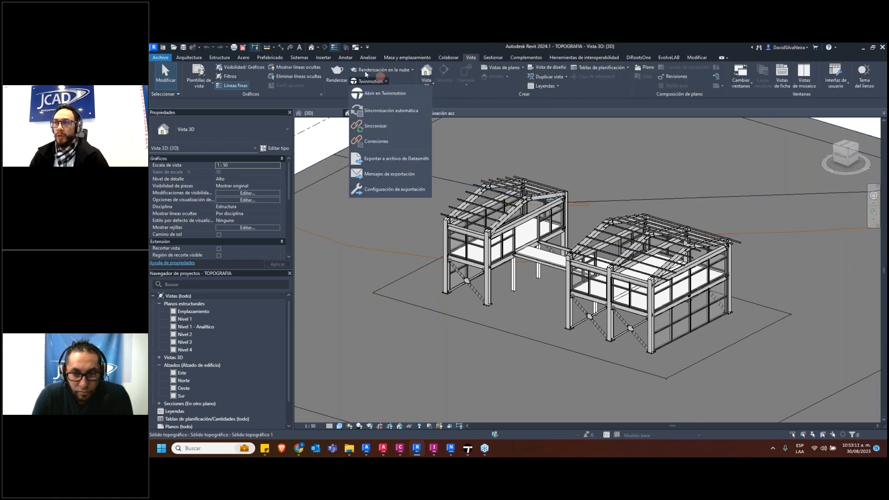
left_click(397, 95)
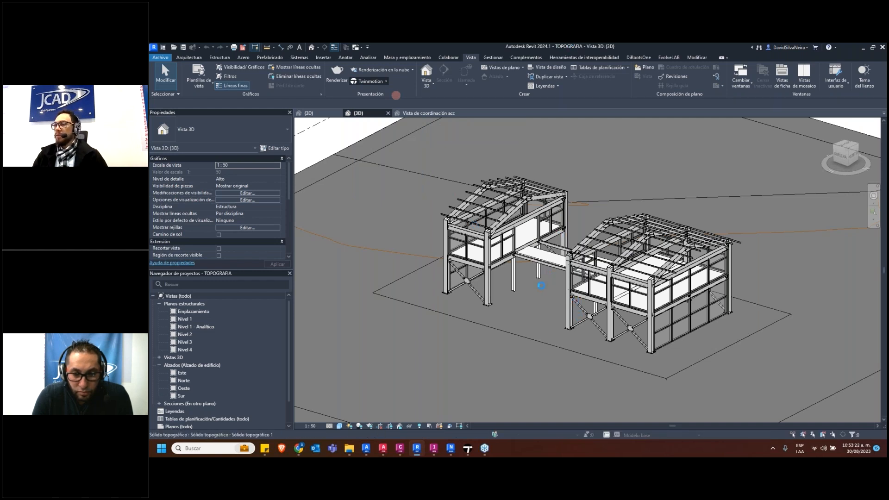
Display the 3D view of MAS_JCD_RVT_MOD_ARQ_0001 and switch back to the Twinmotion window containing the saved Imagen1
left_click(423, 113)
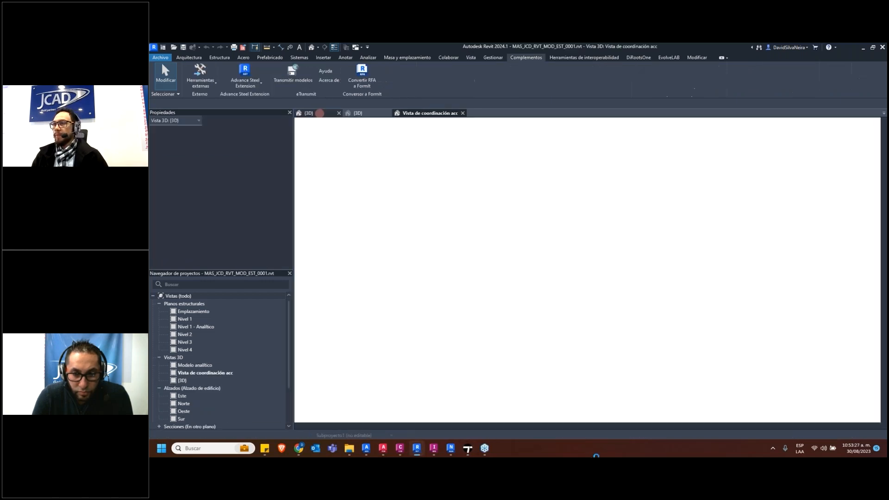
left_click(319, 113)
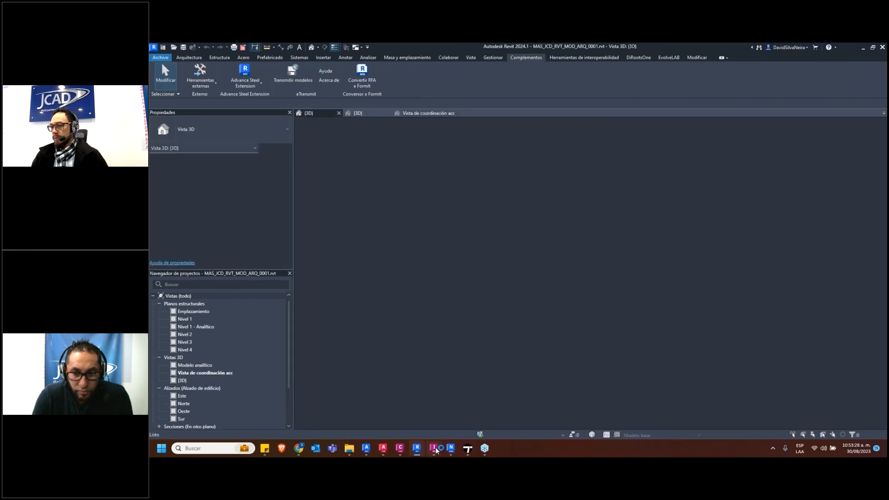
mouse_move(467, 448)
left_click(506, 411)
left_click(557, 345)
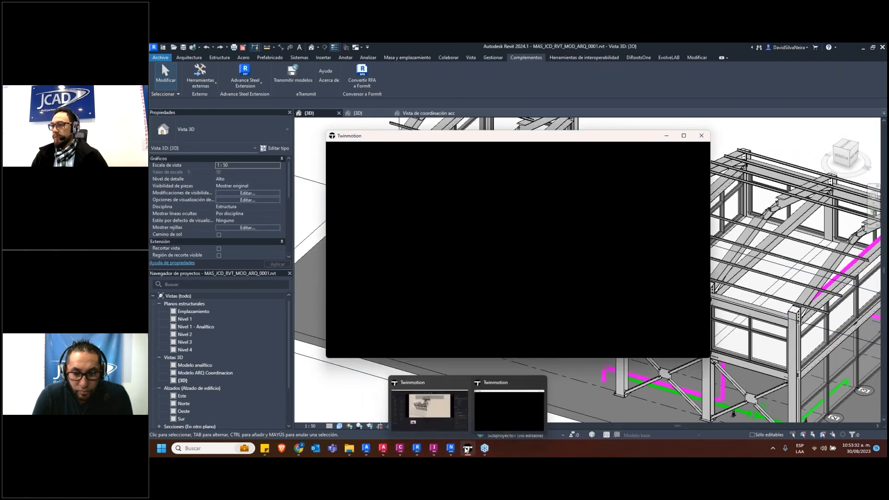
left_click(441, 407)
left_click(590, 288)
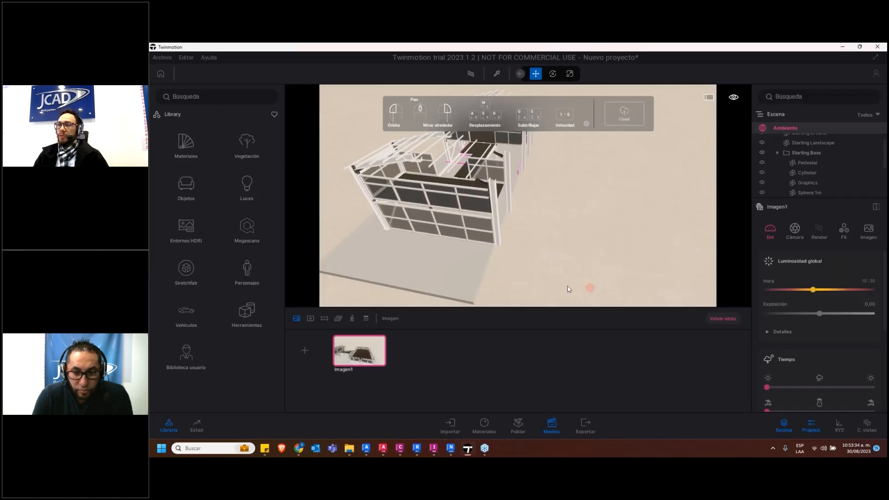
Look at the building from another angle and return to the saved Imagen1 view
left_click(493, 350)
left_click_drag(494, 290, 597, 204)
scroll(815, 313, "down", 5)
left_click(362, 350)
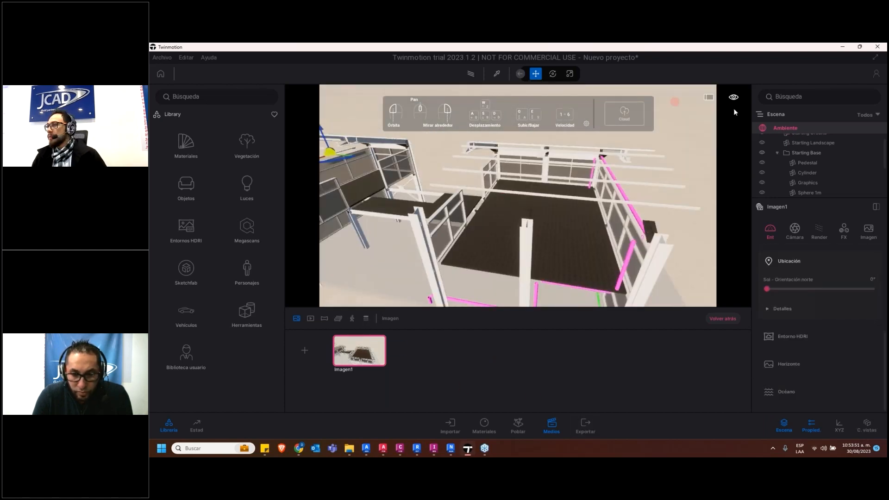
Include Imagen1 in the local image export, with PNG as the format
left_click(586, 425)
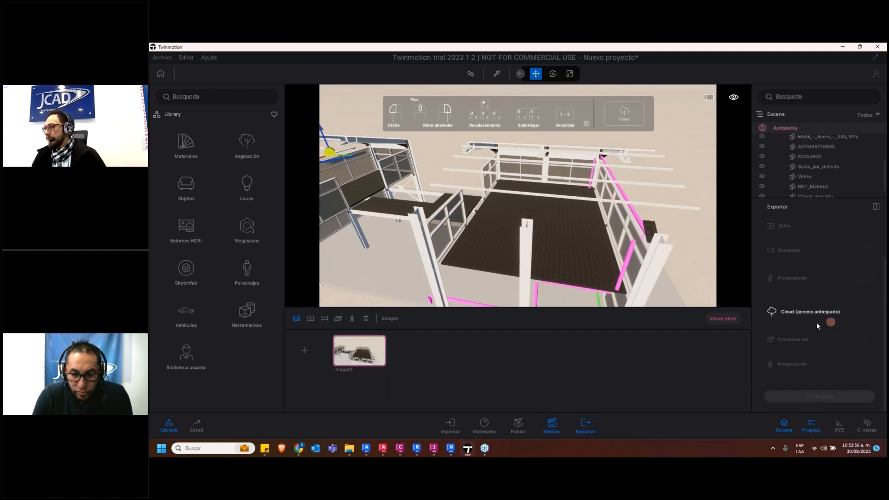
scroll(810, 287, "up", 2)
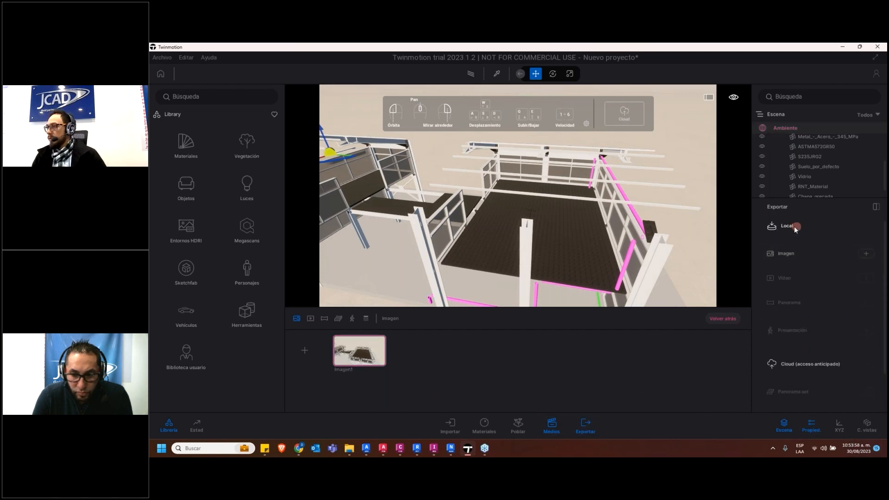
left_click(772, 226)
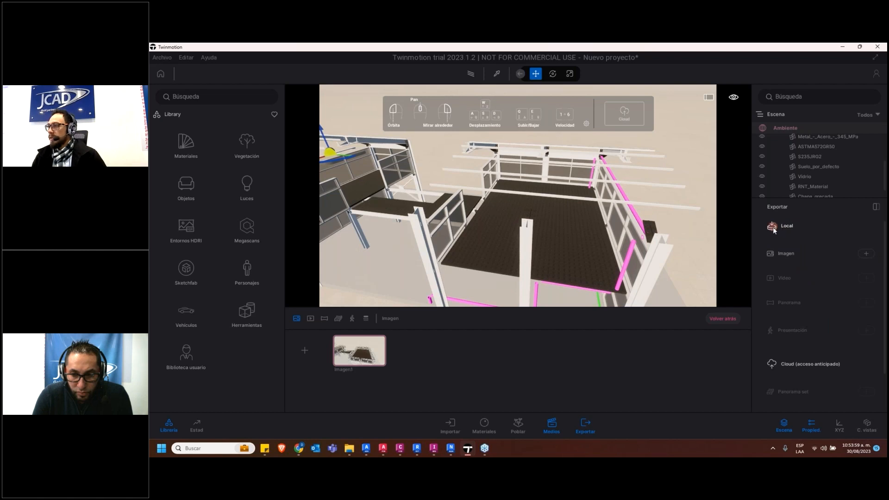
left_click(379, 352)
left_click(585, 425)
left_click(784, 252)
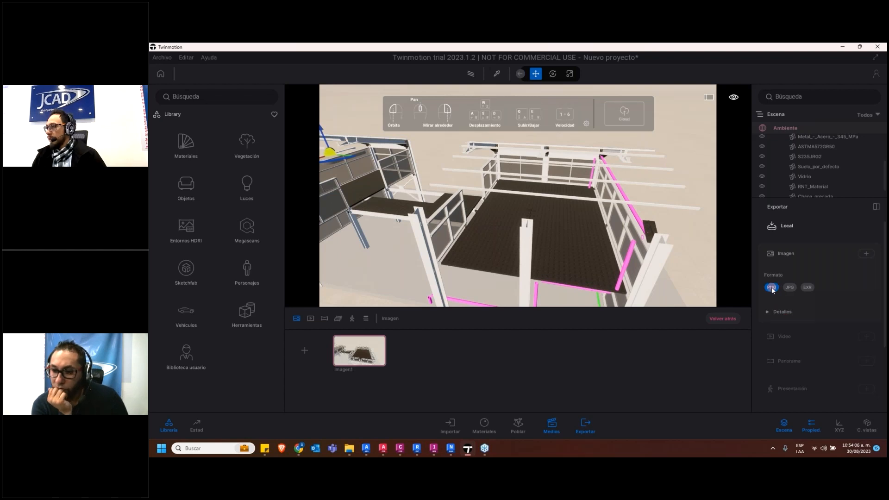
left_click(867, 253)
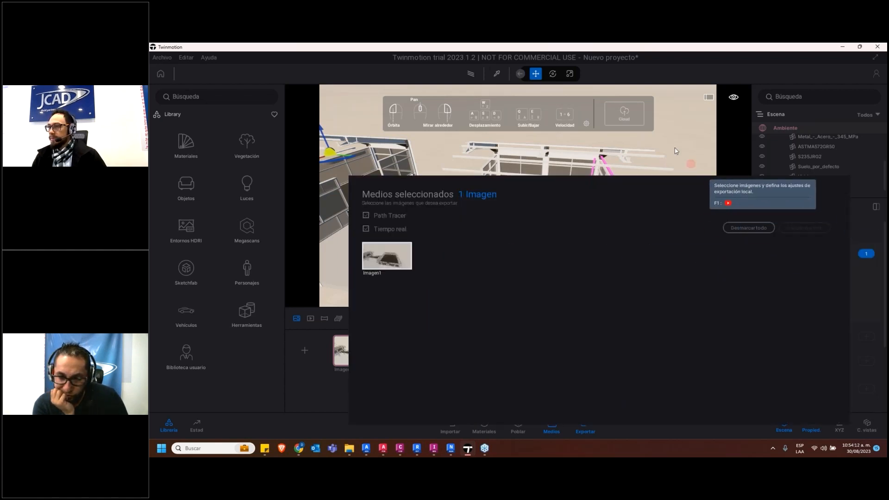
left_click(865, 255)
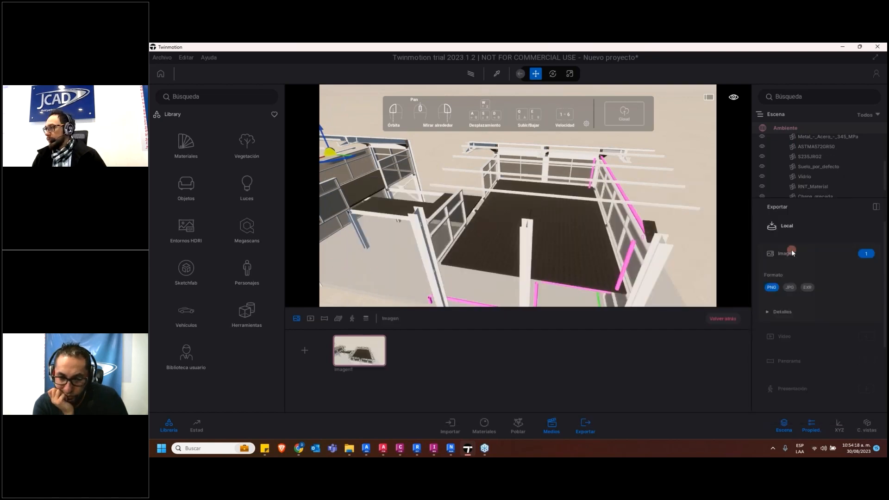
Expand the image export details, frame the two buildings from outside and set the export format to JPG
left_click(782, 311)
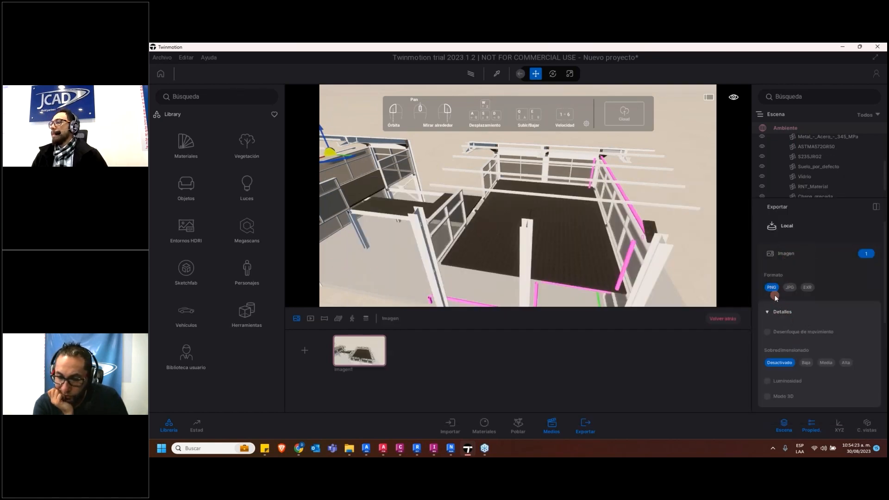
scroll(533, 235, "down", 5)
left_click_drag(499, 234, 329, 214)
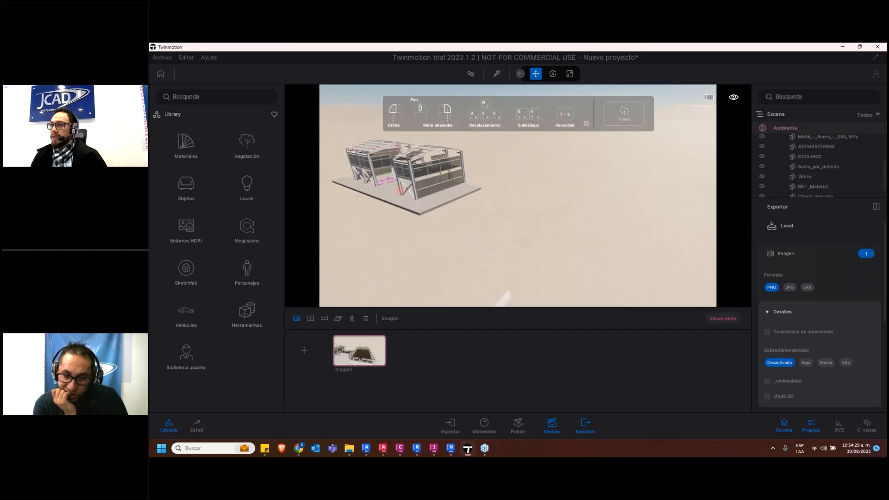
middle_click_drag(388, 131, 417, 155)
scroll(394, 208, "up", 5)
middle_click_drag(388, 206, 482, 195)
left_click(790, 288)
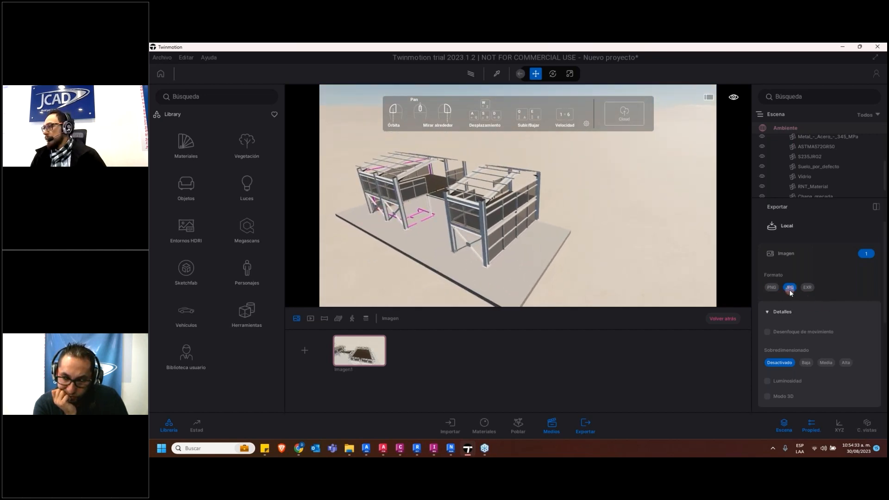
Deselect Imagen1 in the media selection for the local image export
left_click(866, 254)
left_click(392, 260)
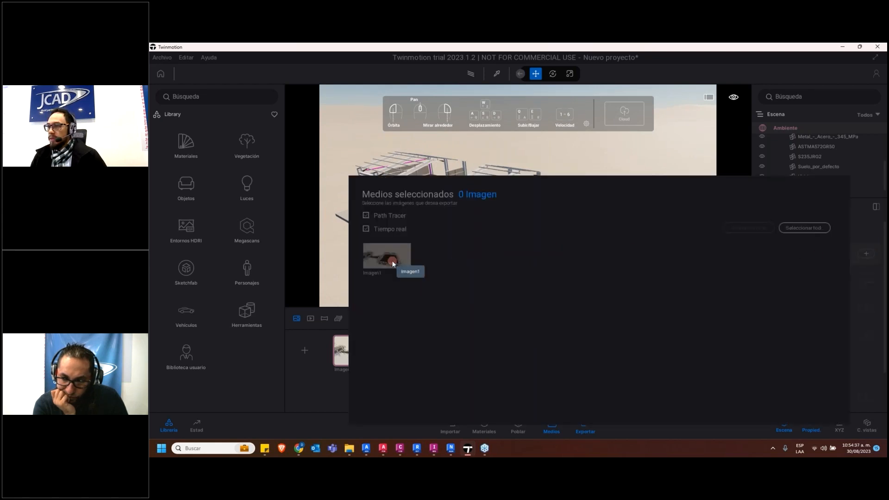
left_click(871, 224)
left_click(867, 254)
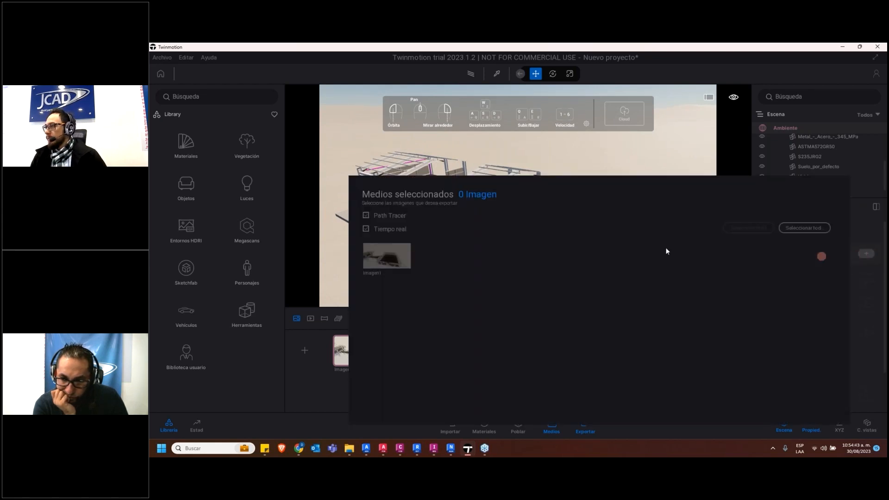
left_click(344, 262)
Review the local and cloud export options, try to export the media, and return to the saved Imagen1 view
scroll(798, 374, "down", 2)
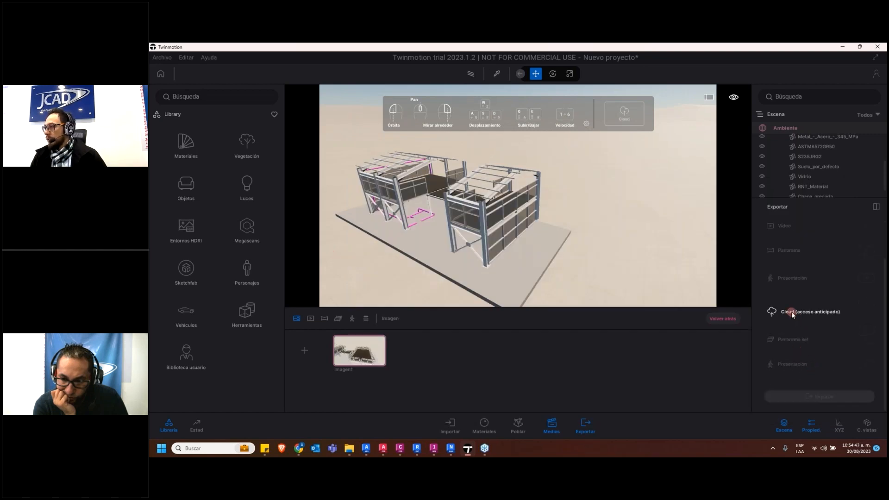
scroll(792, 313, "up", 2)
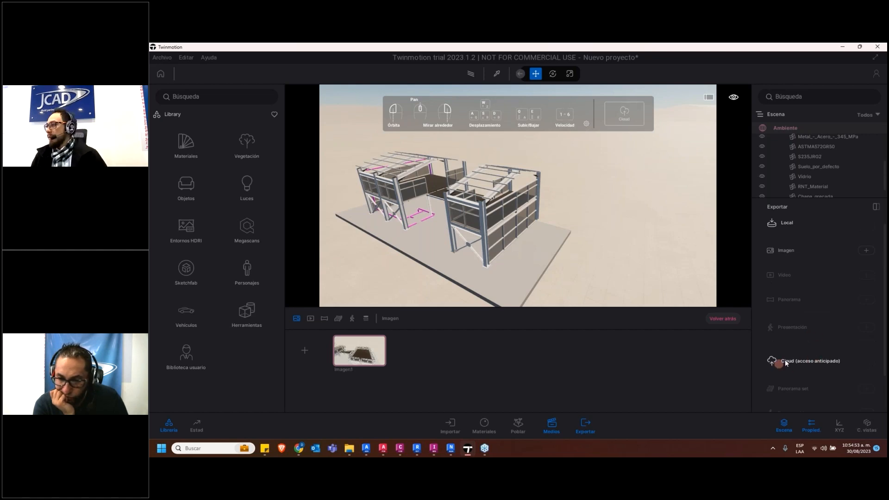
left_click(584, 428)
left_click(584, 429)
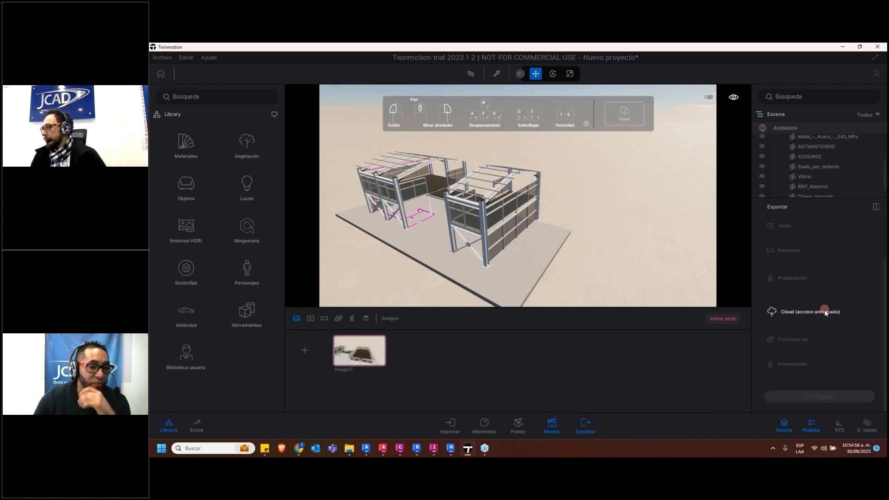
left_click(789, 253)
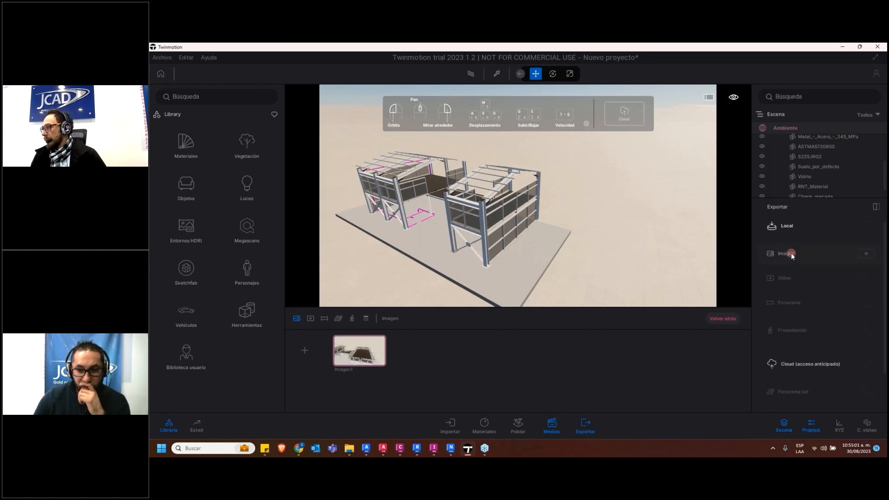
scroll(803, 337, "up", 3)
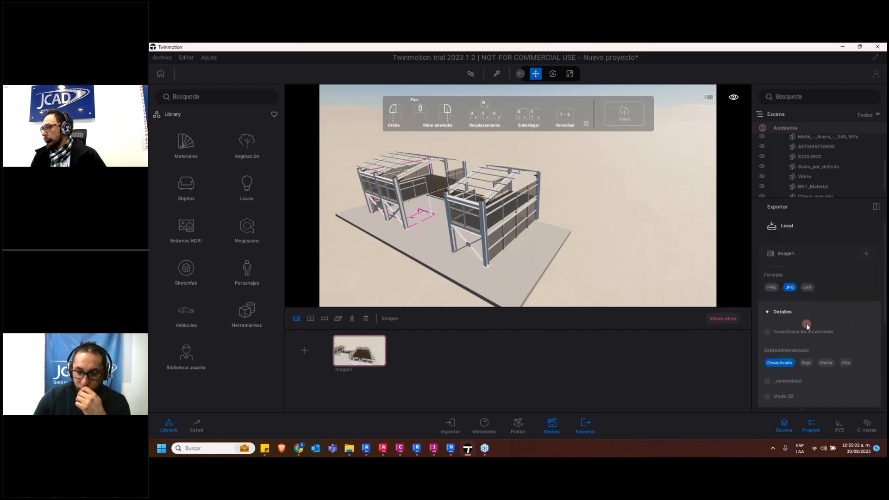
scroll(808, 329, "down", 5)
left_click(827, 398)
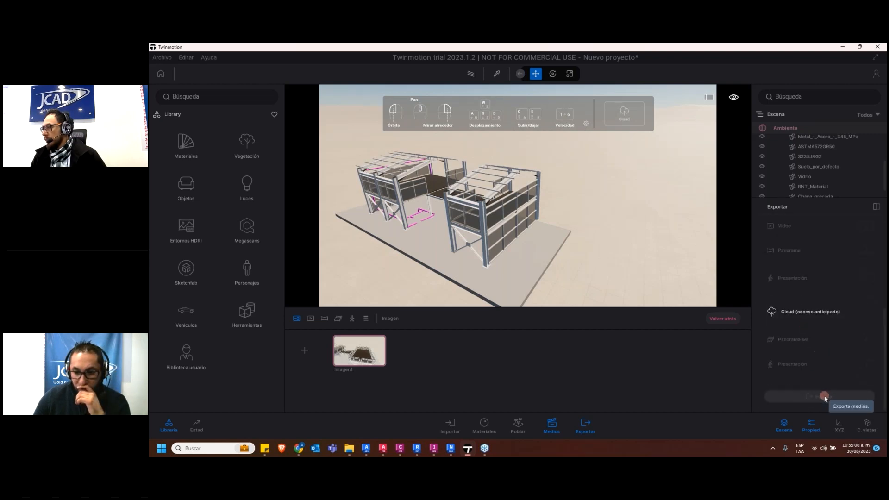
left_click(358, 356)
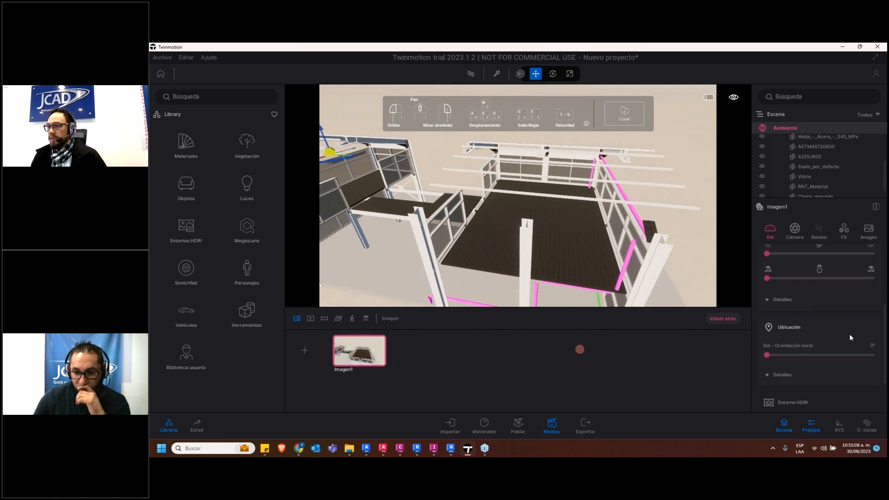
scroll(792, 352, "down", 2)
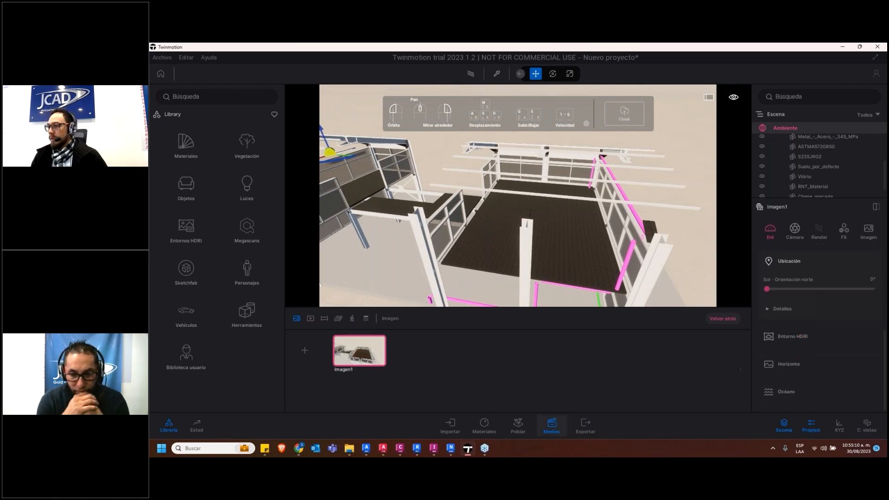
Switch to the newly opened Twinmotion project, frame both steel buildings with their connecting walkway and save the view as an image
mouse_move(454, 452)
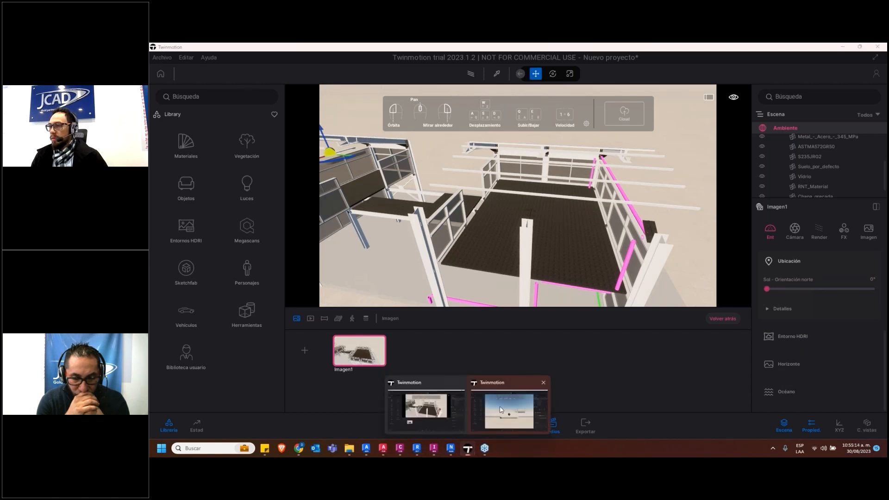
left_click(501, 410)
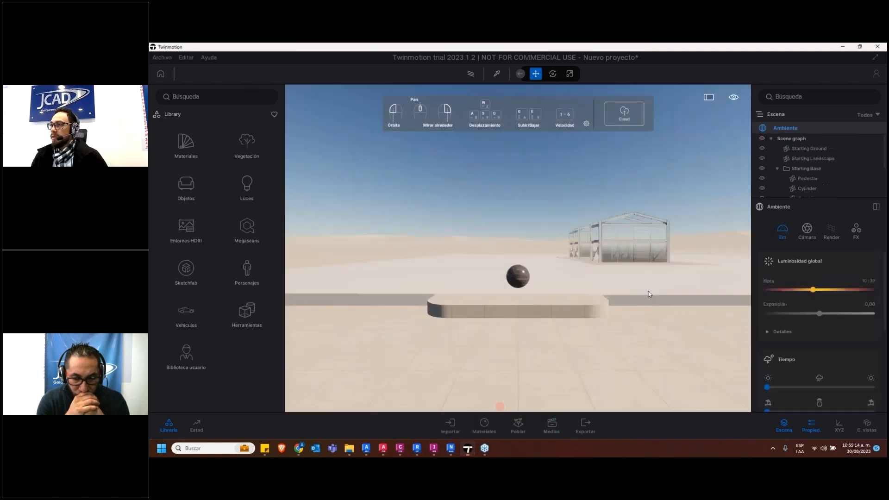
left_click_drag(661, 278, 706, 254)
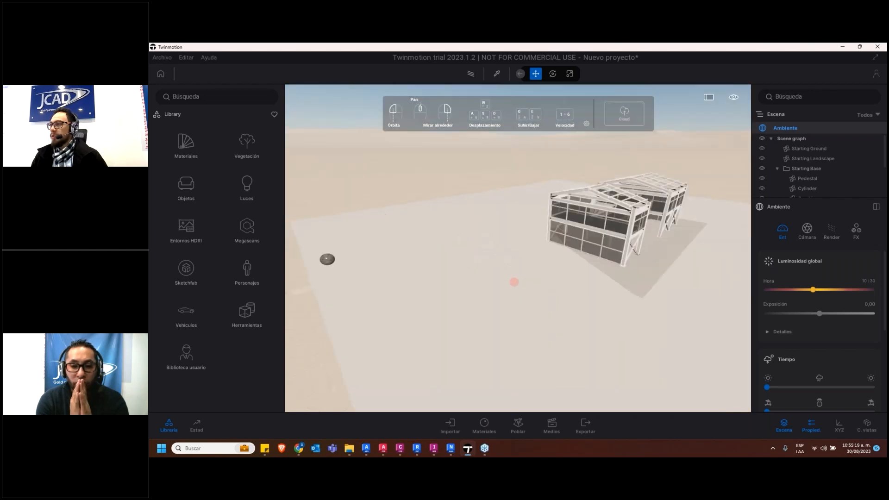
scroll(648, 245, "up", 5)
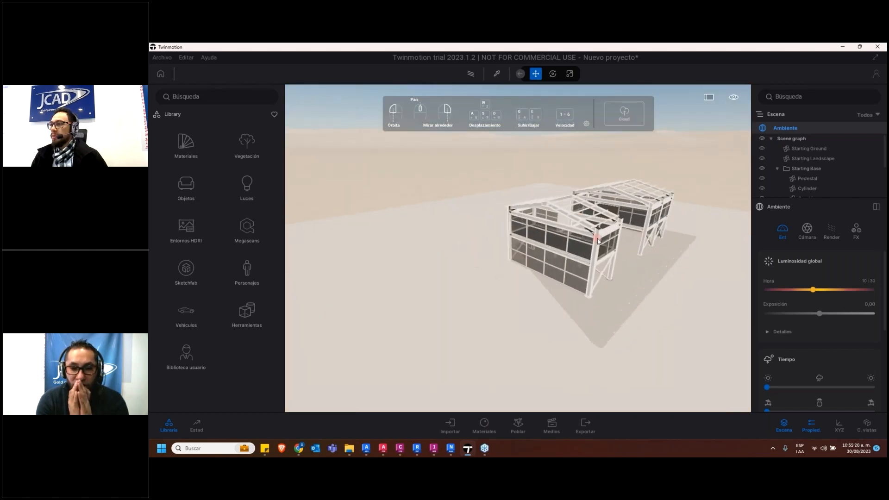
scroll(648, 245, "down", 5)
left_click_drag(562, 259, 540, 258)
left_click_drag(510, 303, 322, 264)
scroll(421, 267, "down", 4)
left_click_drag(463, 256, 518, 366)
scroll(528, 276, "up", 3)
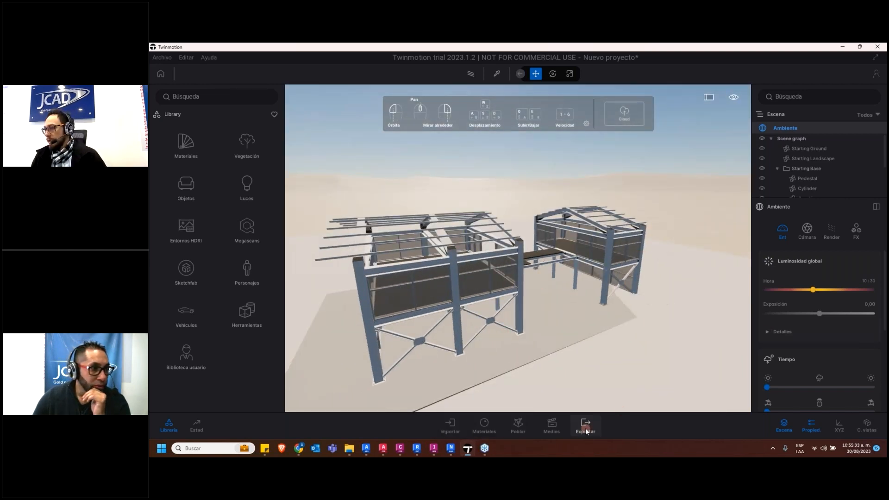
left_click(561, 426)
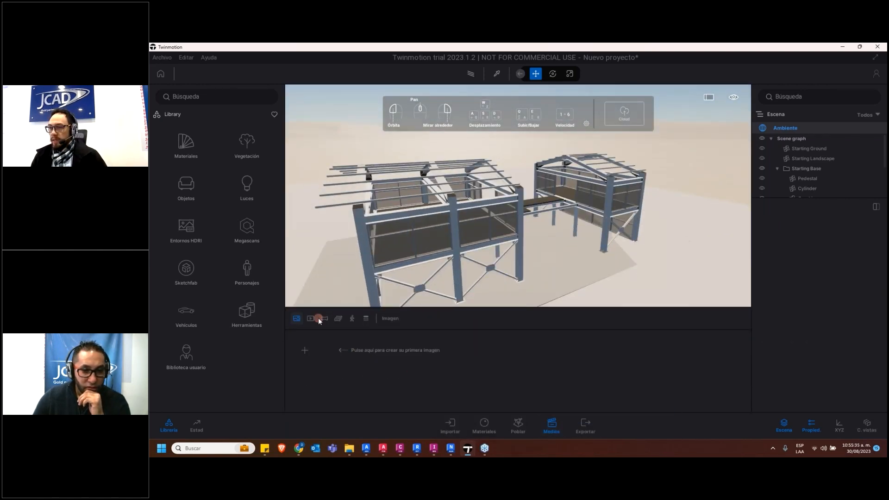
left_click(304, 351)
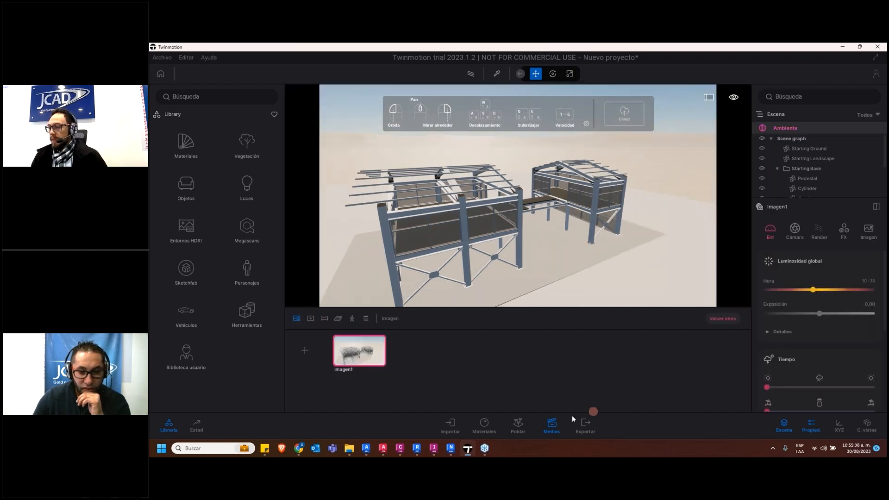
Set the Sobredimensionado option in the image export details to Alta and close the export settings
left_click(583, 425)
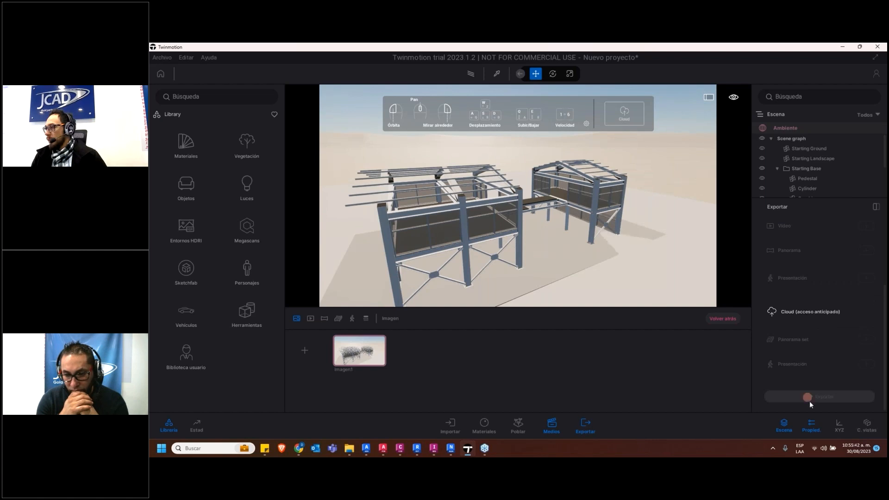
scroll(803, 289, "down", 1)
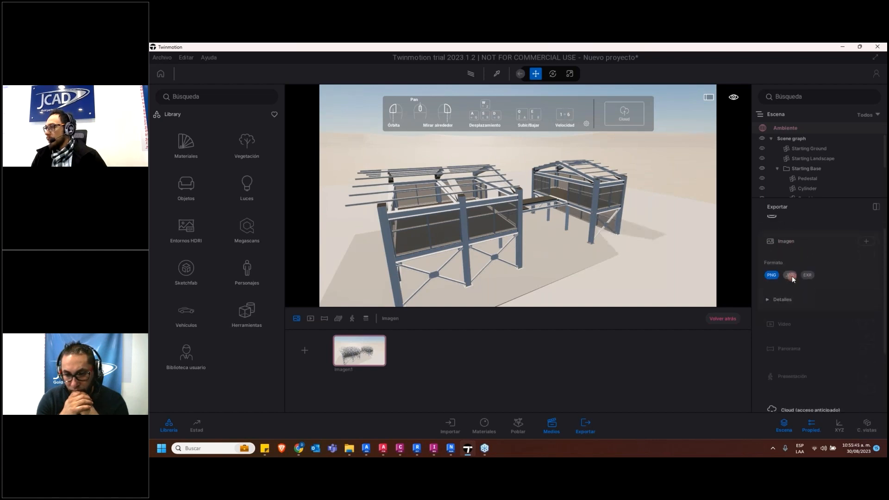
left_click(781, 299)
scroll(794, 325, "down", 5)
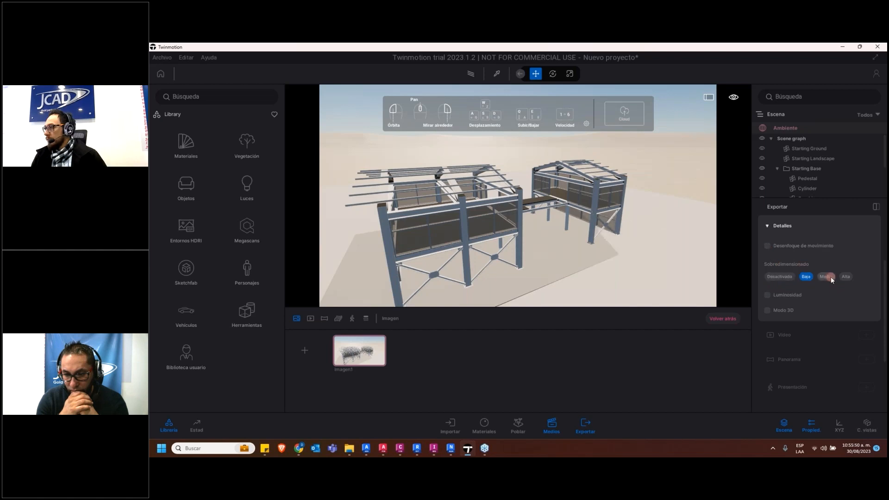
left_click(846, 278)
scroll(787, 324, "down", 5)
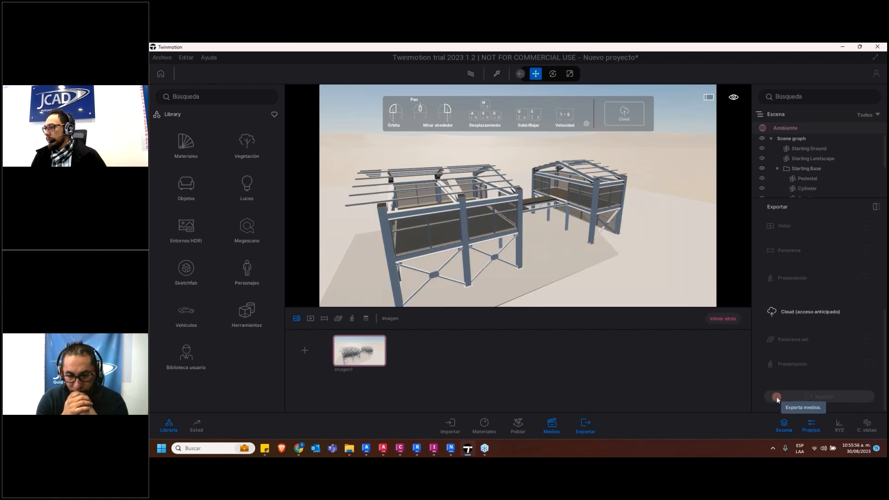
left_click(589, 425)
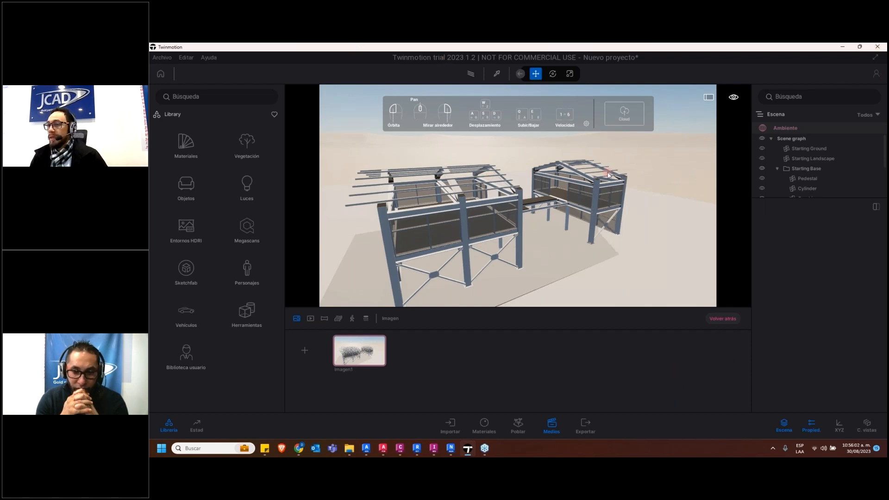
Examine the two steel buildings from several sides and switch to InfraWorks to view their placement on the terrain
left_click_drag(534, 177, 433, 215)
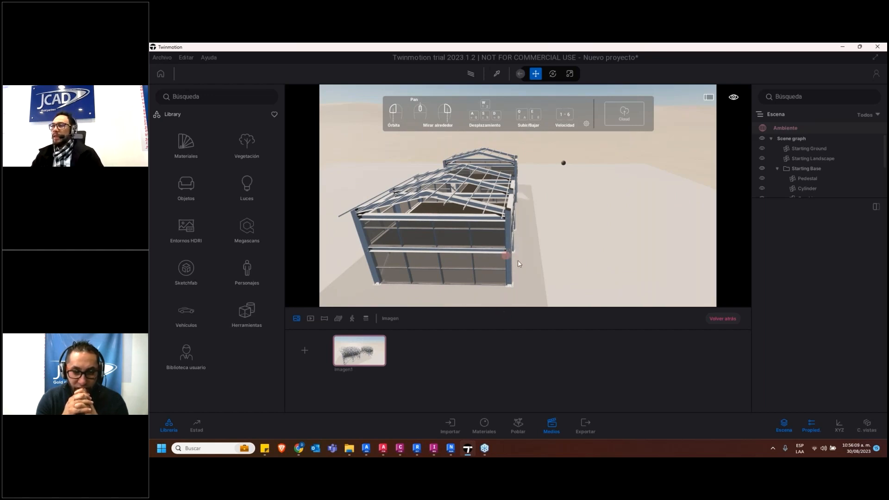
left_click_drag(571, 260, 431, 251)
scroll(406, 269, "down", 10)
left_click_drag(472, 222, 516, 245)
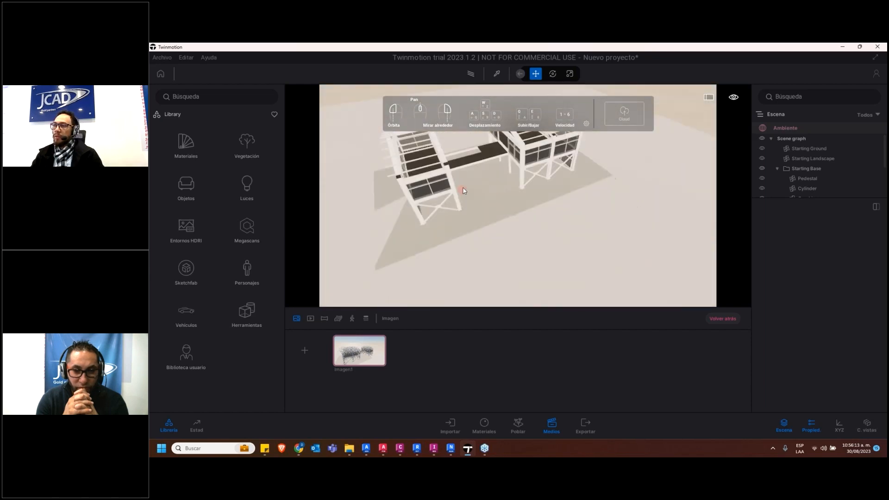
scroll(475, 195, "down", 3)
left_click(400, 448)
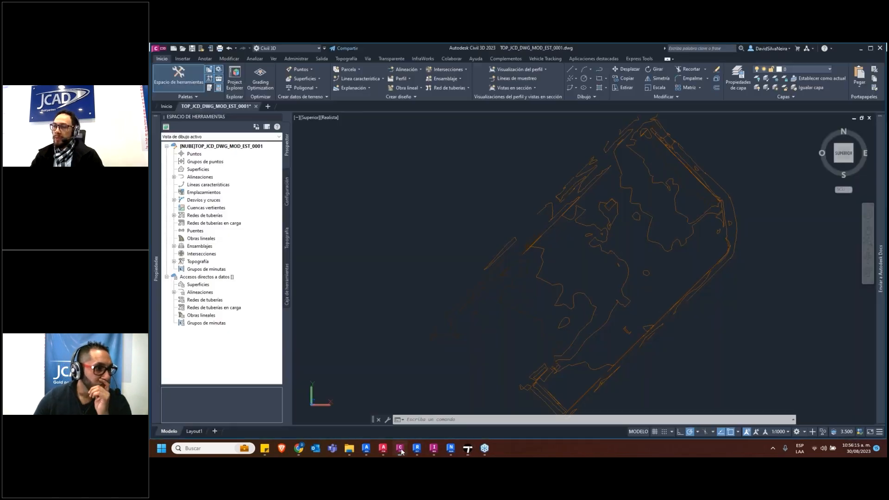
left_click(433, 448)
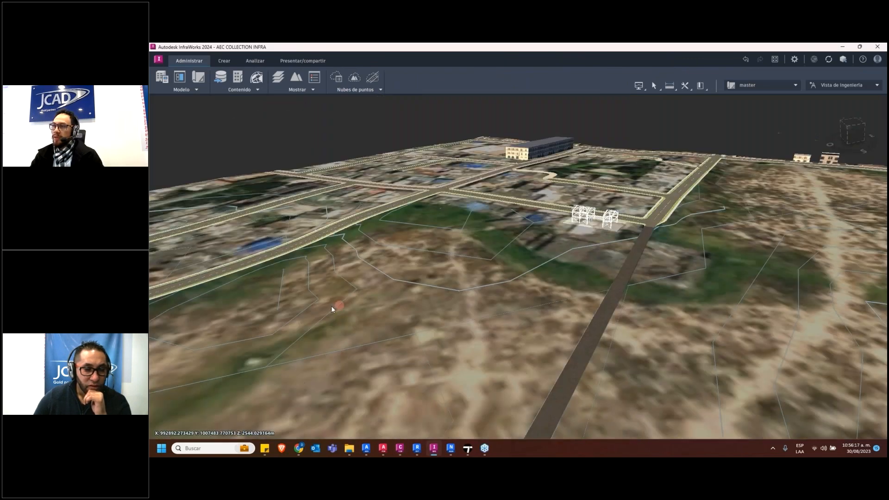
mouse_move(332, 306)
left_mouse_down()
mouse_move(645, 276)
mouse_move(598, 285)
left_mouse_up()
scroll(618, 278, "down", 2)
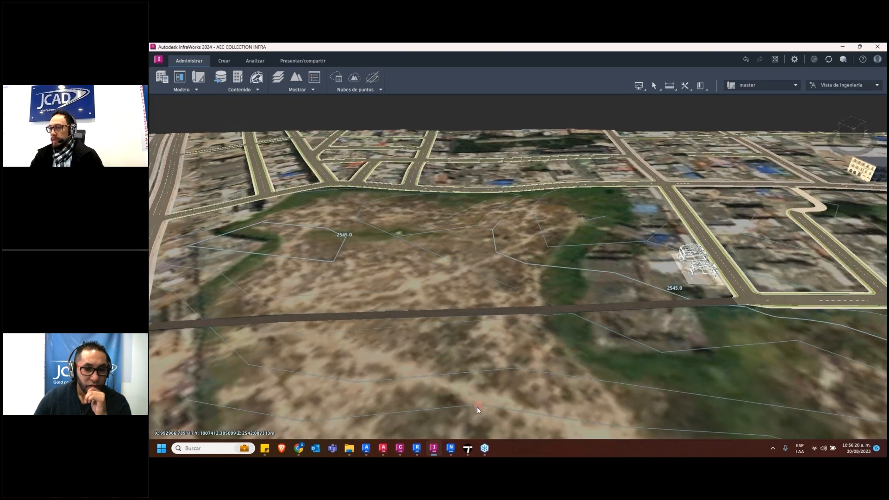
Switch to the other Twinmotion project, display the material library and the scene's materials, and frame both buildings from outside
mouse_move(484, 453)
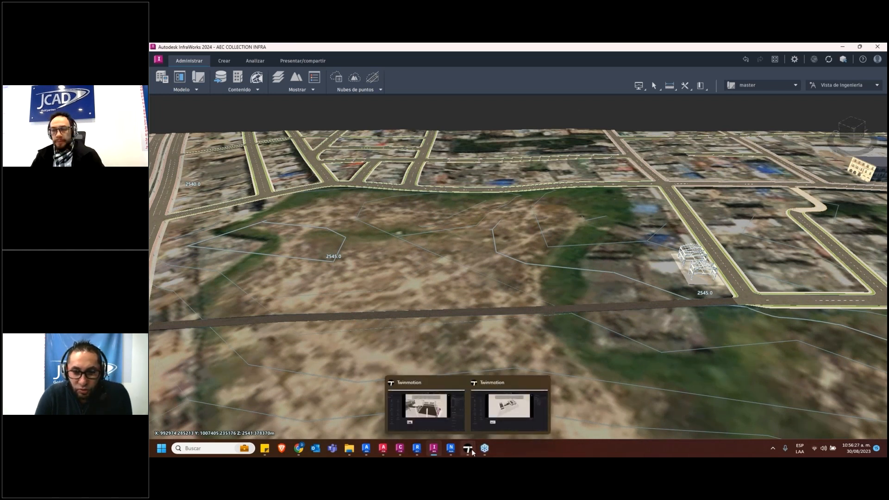
left_click(440, 419)
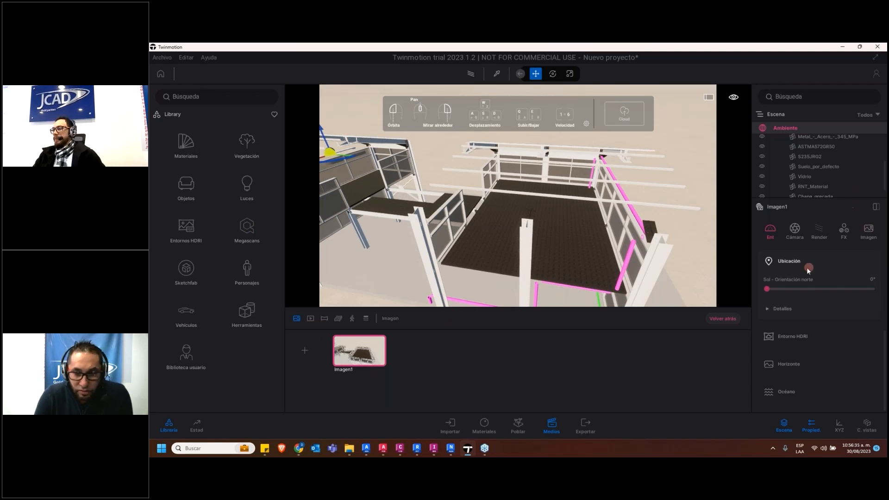
left_click(190, 143)
left_click(450, 426)
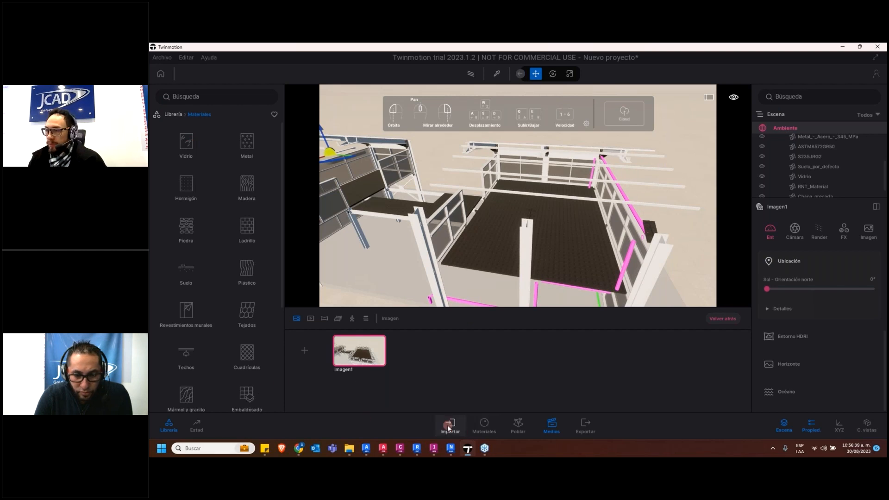
left_click(477, 427)
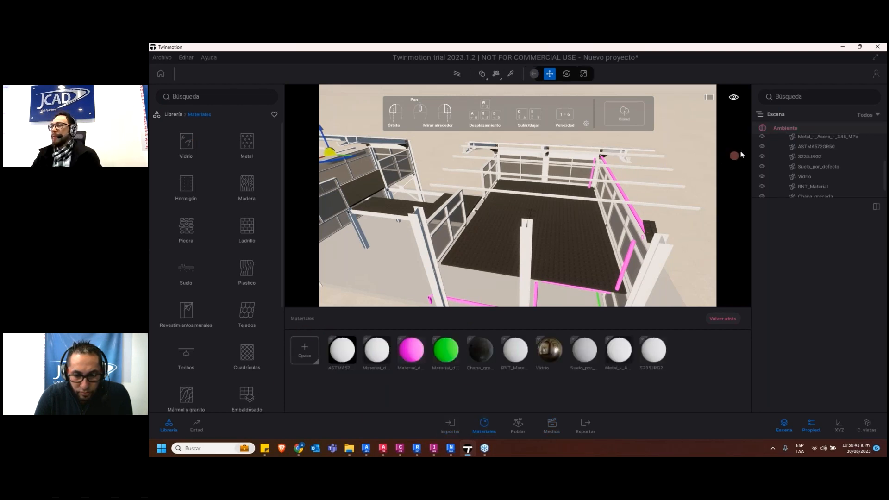
scroll(494, 222, "down", 5)
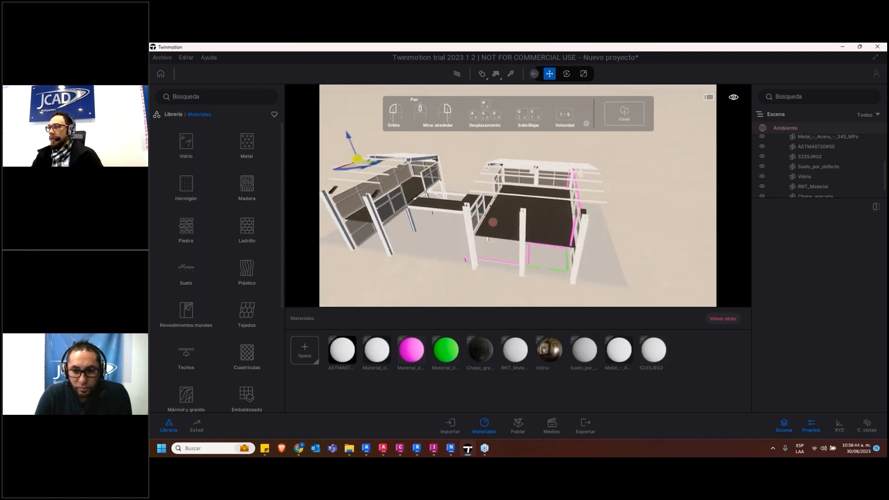
left_click_drag(493, 222, 518, 141)
scroll(494, 199, "up", 4)
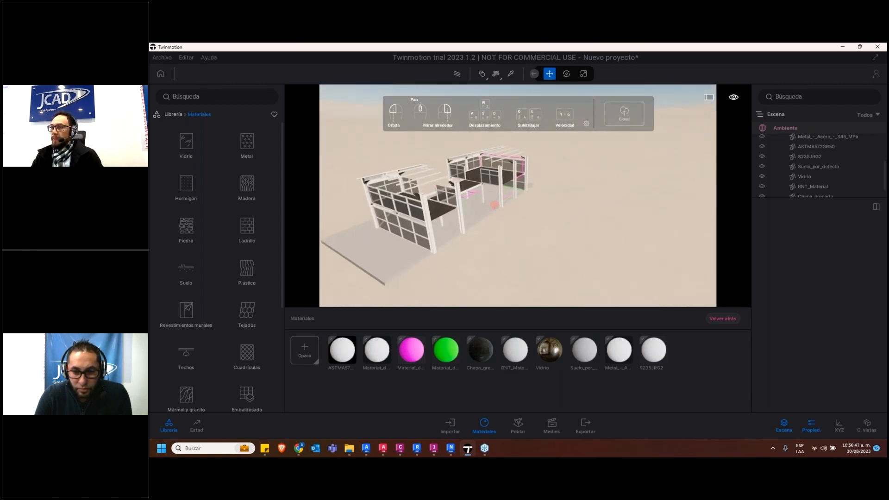
middle_click_drag(492, 204, 494, 166)
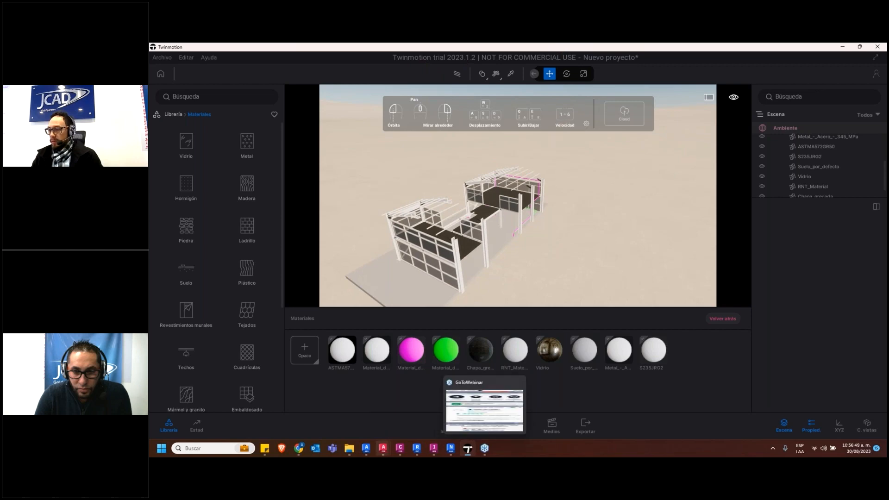
Switch to Revit, look through the open model views and close the TOPOGRAFIA 3D view
left_click(417, 448)
left_click(360, 113)
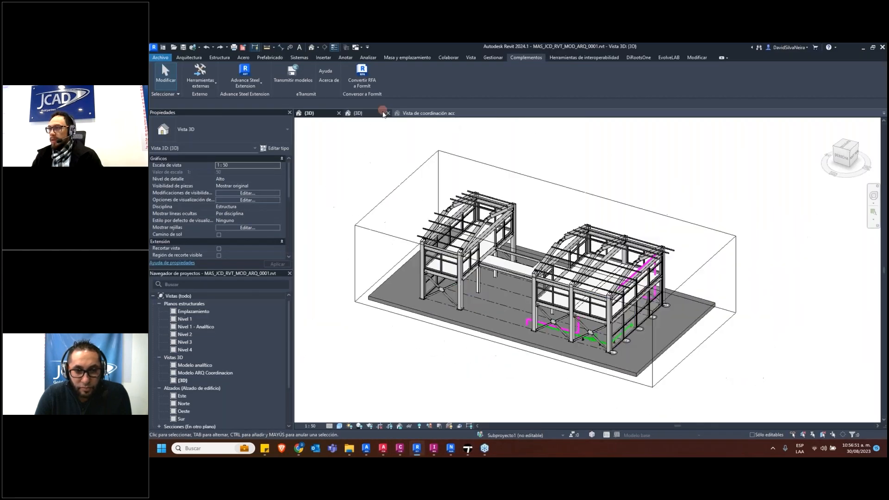
left_click(422, 113)
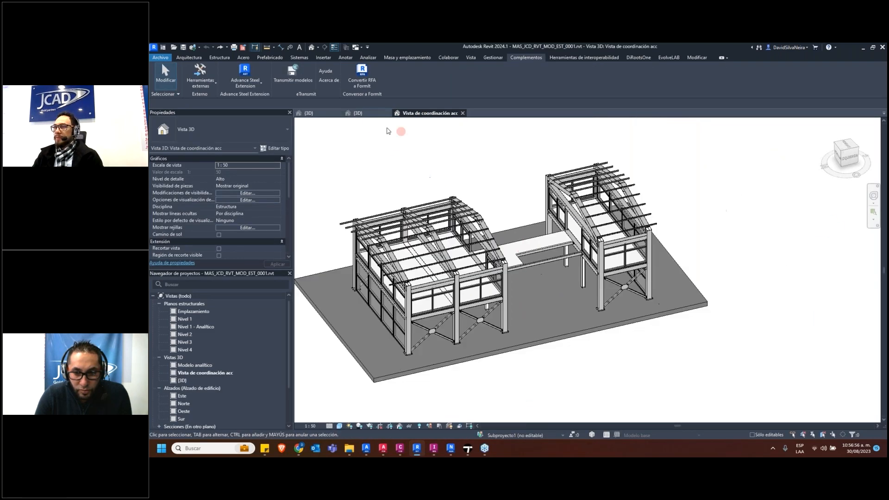
left_click(377, 114)
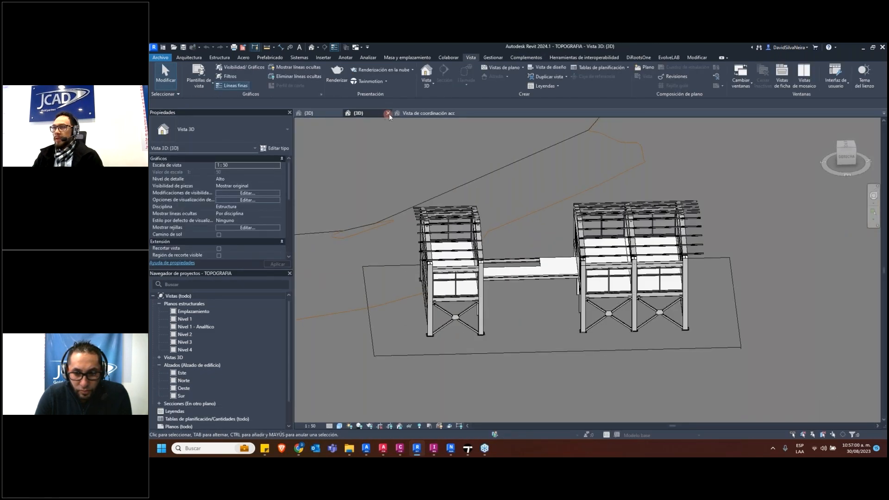
left_click(388, 113)
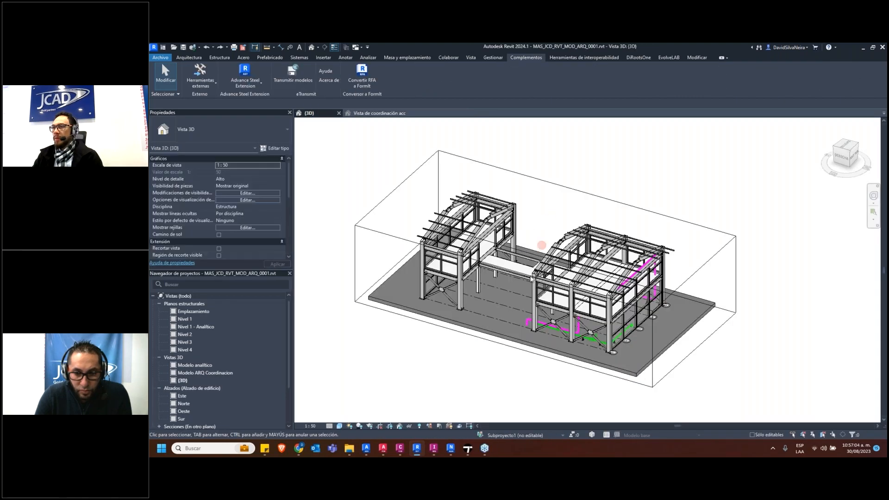
Adjust the section box's end face in the architectural 3D view so it cuts away only the smaller building's outer facade
middle_click_drag(588, 319, 530, 308, "shift")
left_click(514, 240)
scroll(598, 334, "up", 4)
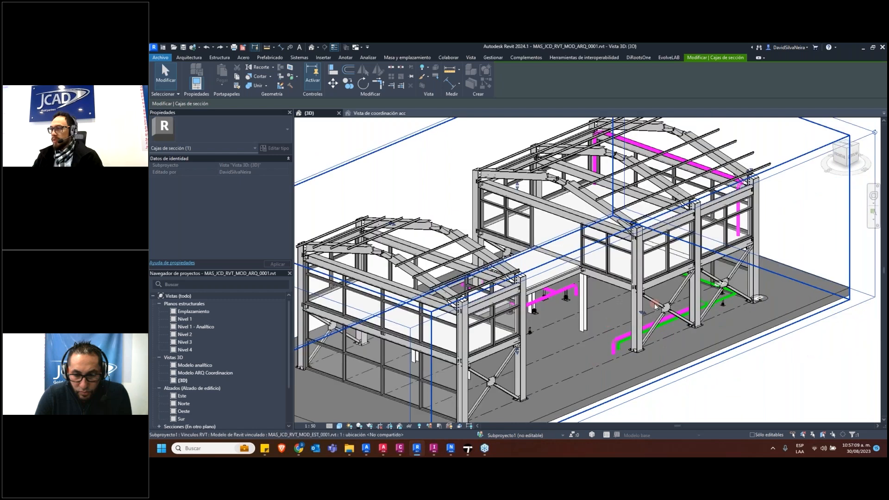
scroll(530, 307, "down", 3)
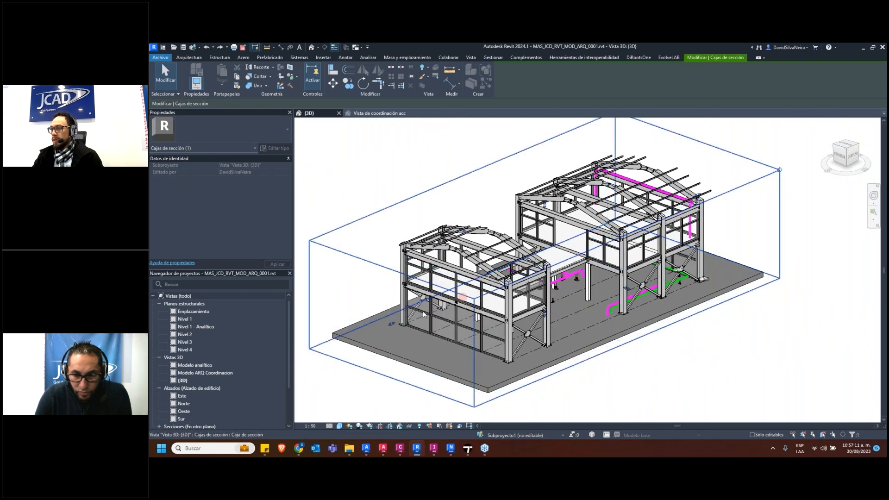
left_click_drag(392, 325, 501, 307)
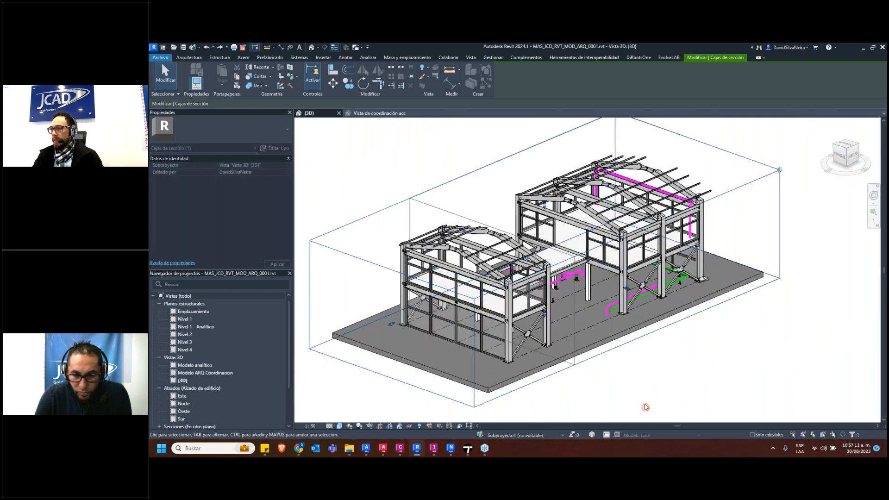
left_click(645, 403)
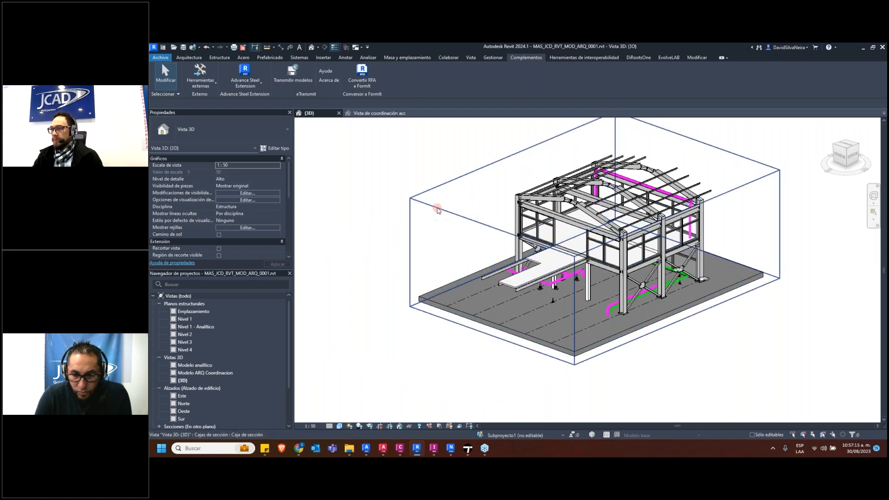
left_click(494, 284)
left_click_drag(494, 283, 452, 299)
left_click(649, 383)
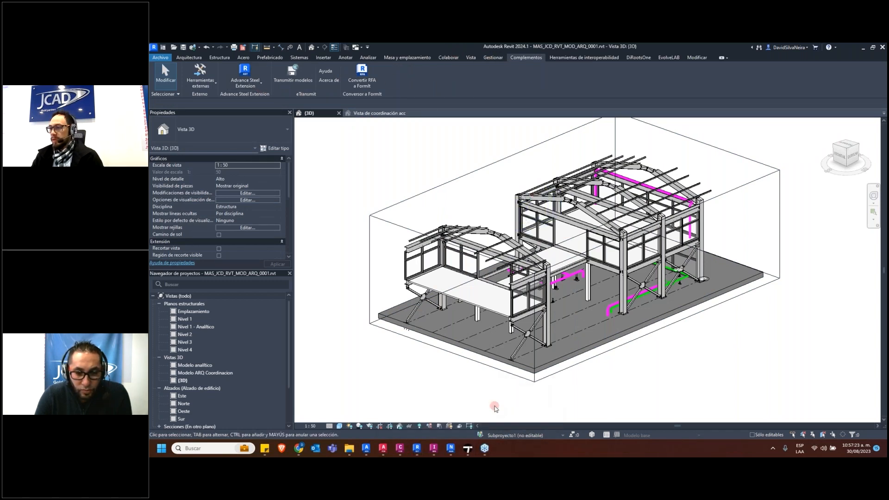
Check the Twinmotion scene, return to Revit and synchronize the sectioned 3D view with Twinmotion
left_click(468, 448)
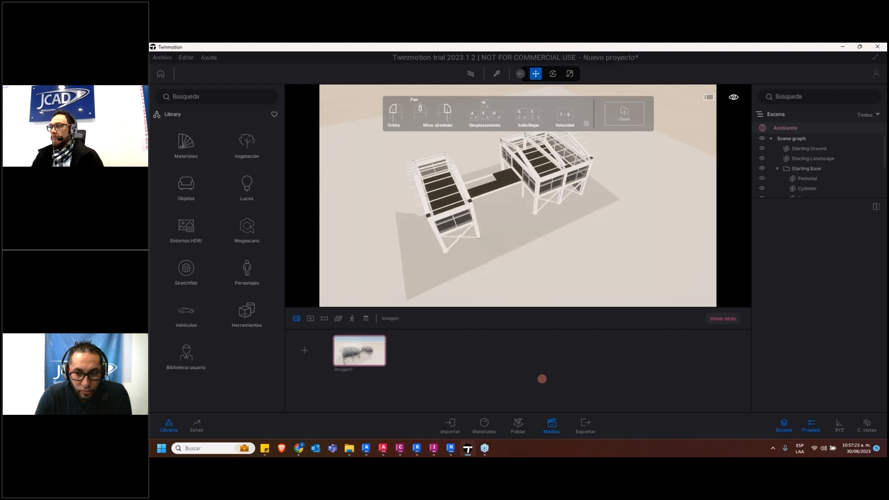
scroll(523, 258, "down", 1)
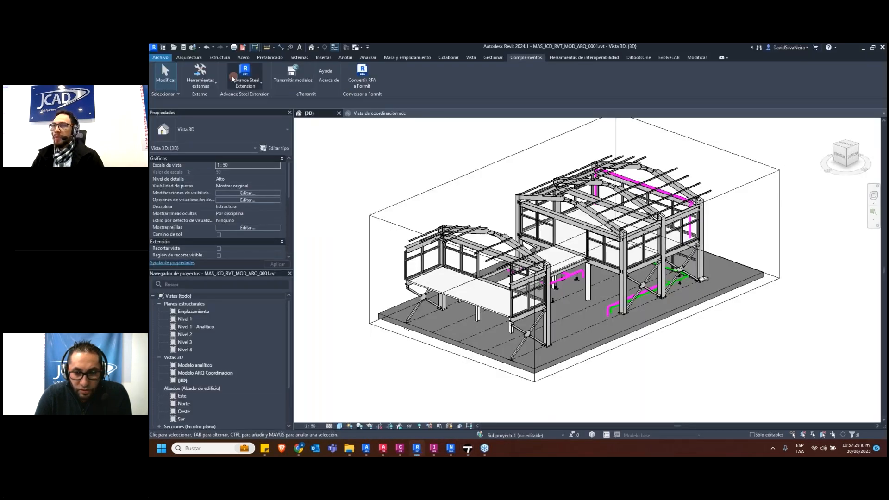
left_click(471, 58)
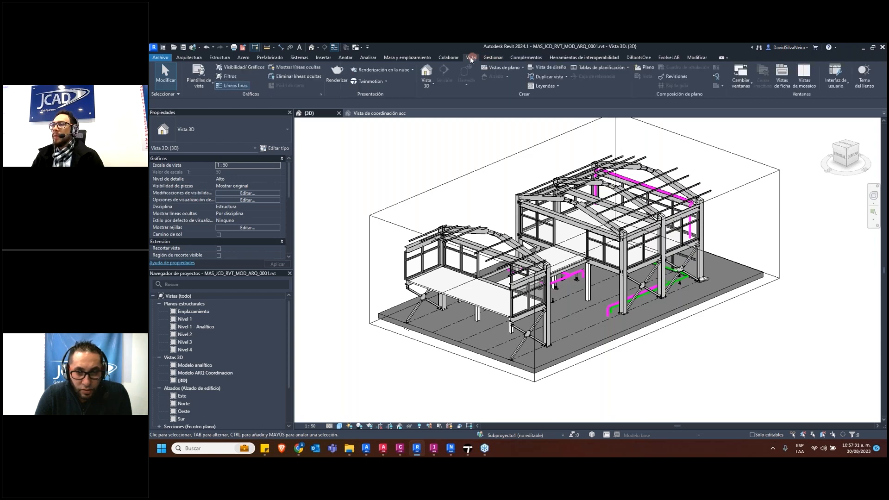
left_click(386, 82)
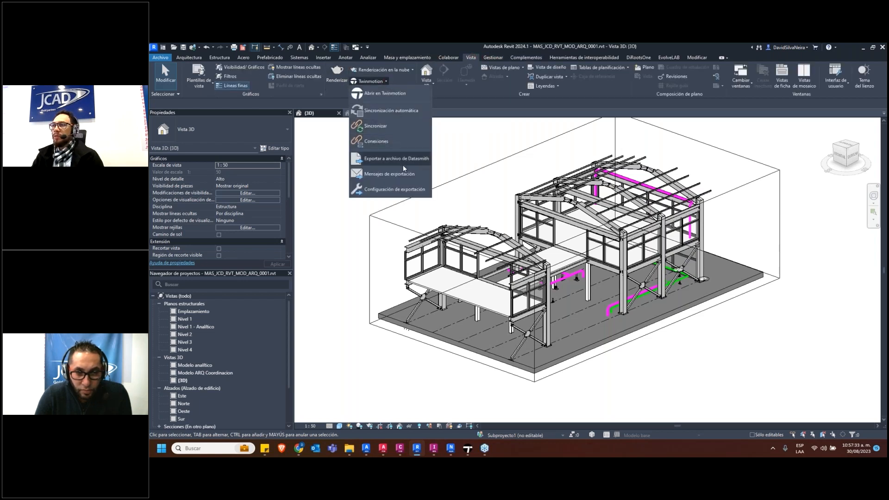
left_click(389, 128)
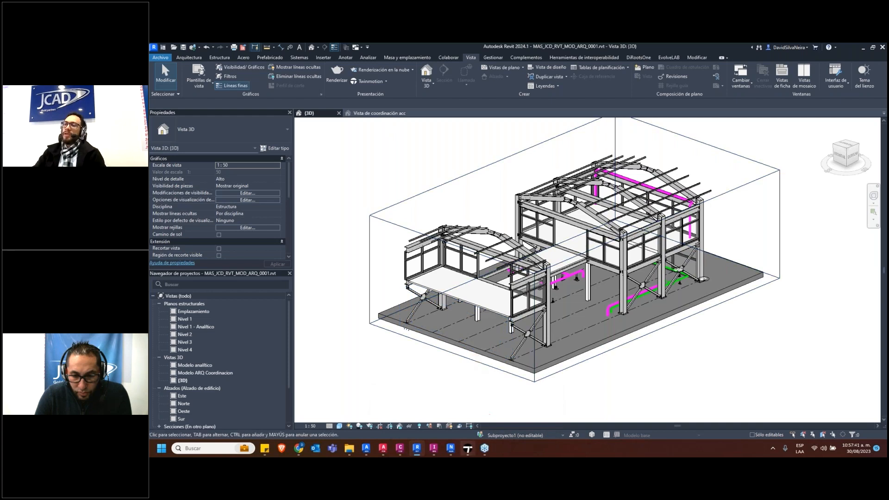
Compare the two open Twinmotion projects and examine the synchronized model's sectioned building and piping from several sides
mouse_move(468, 448)
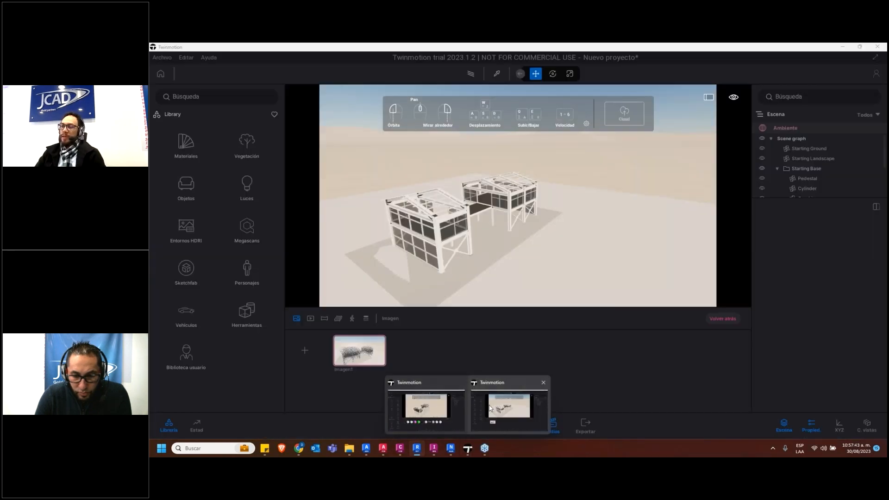
left_click(490, 408)
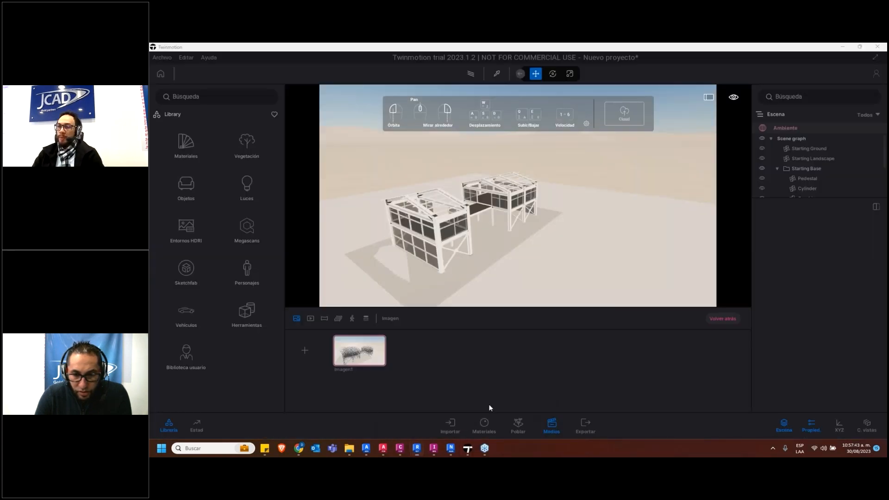
mouse_move(468, 448)
left_click(436, 415)
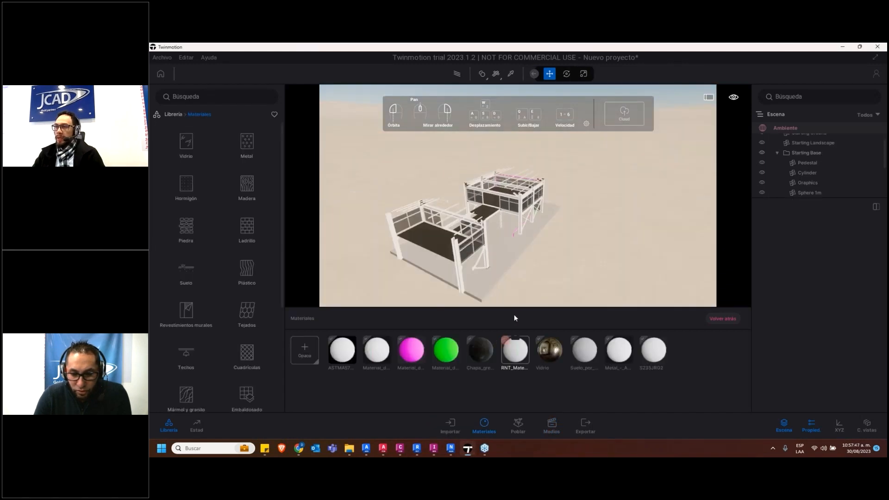
left_click_drag(425, 232, 452, 237)
scroll(435, 237, "up", 5)
left_click_drag(367, 195, 436, 205)
scroll(435, 206, "down", 3)
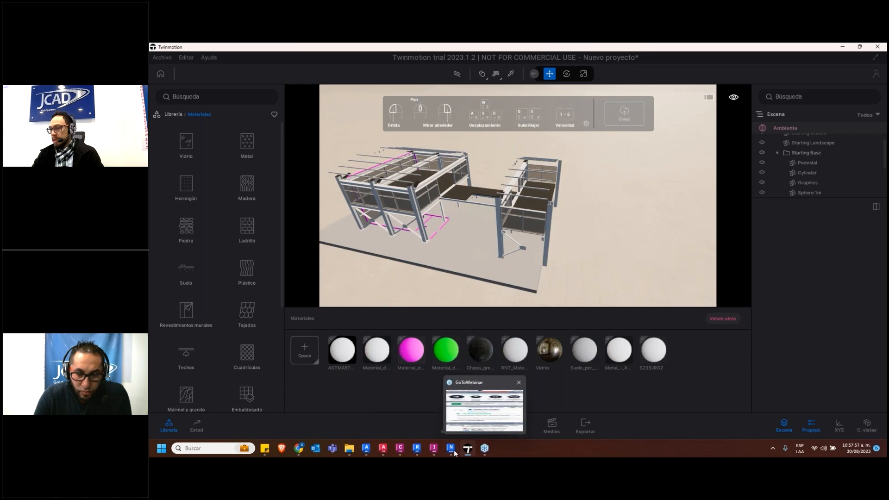
Switch to Revit, move the section box's long side face inward to cut into both buildings, and synchronize the view with Twinmotion
left_click(417, 448)
left_click(511, 154)
middle_click_drag(510, 241, 540, 268, "shift")
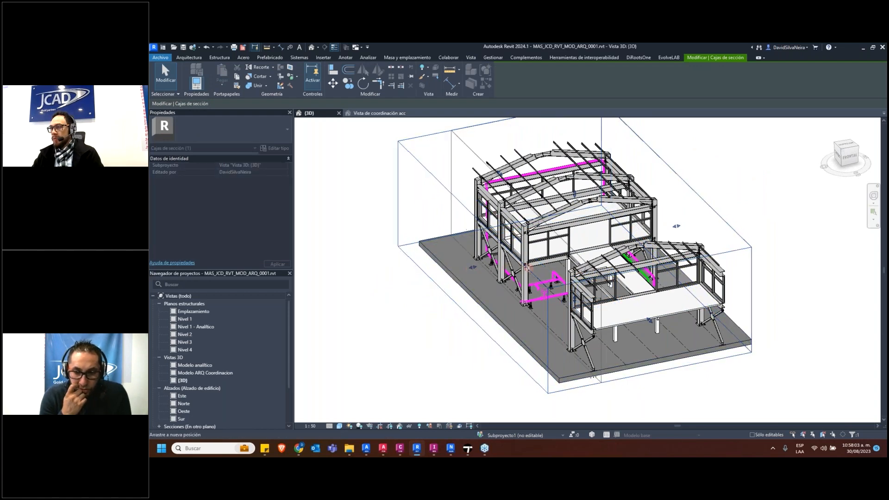
key("Escape")
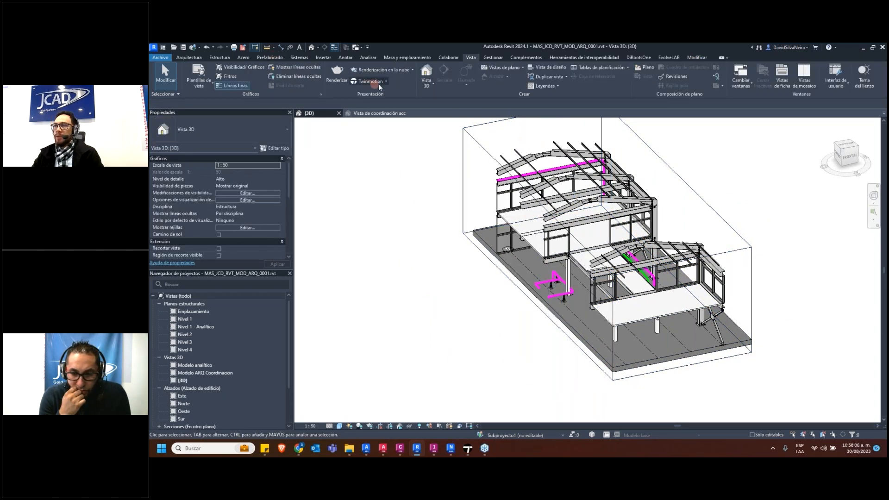
left_click(371, 81)
left_click(392, 129)
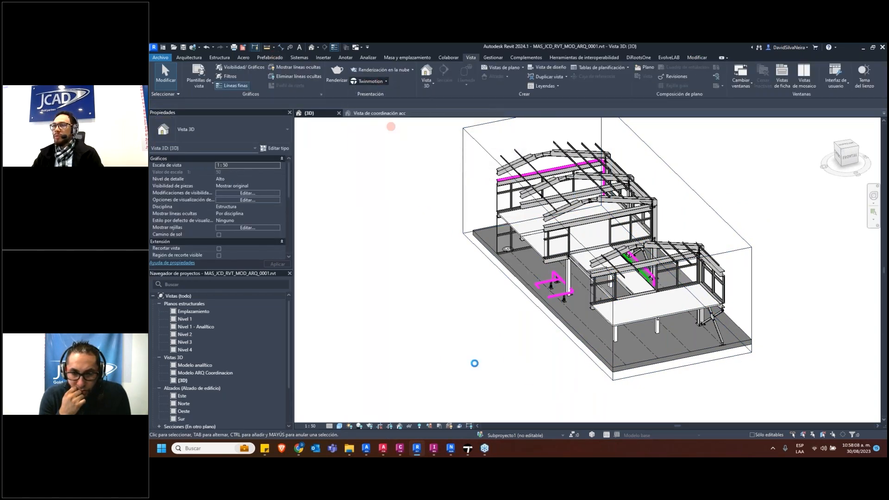
Return to the synchronized Twinmotion project and examine the newly sectioned buildings from above, the side and the end
mouse_move(468, 448)
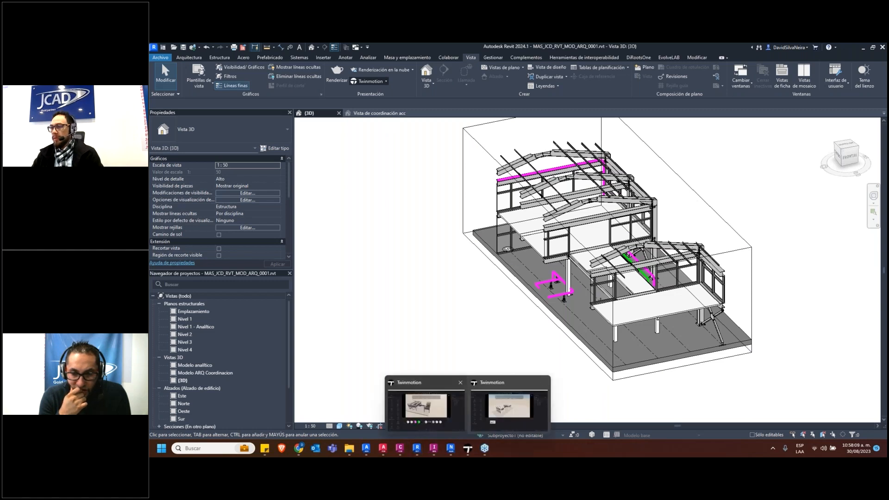
left_click(426, 405)
left_click_drag(591, 258, 590, 255)
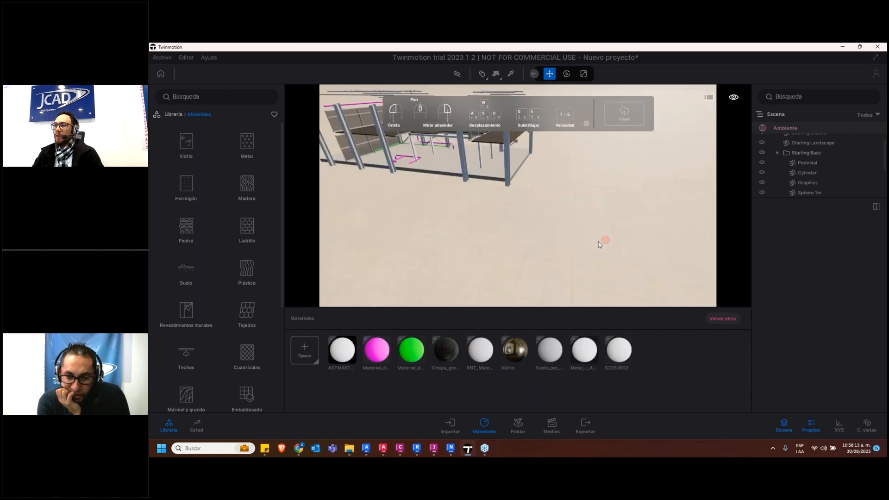
left_click_drag(567, 208, 574, 185)
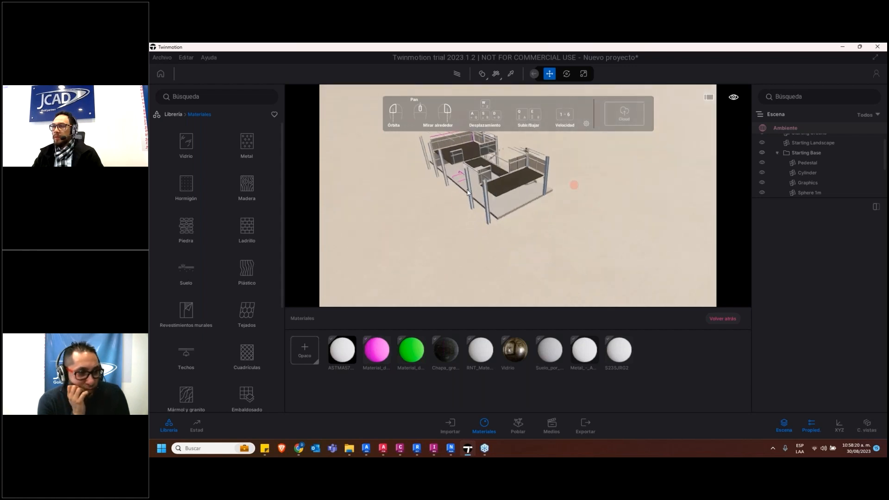
left_click_drag(457, 199, 290, 196)
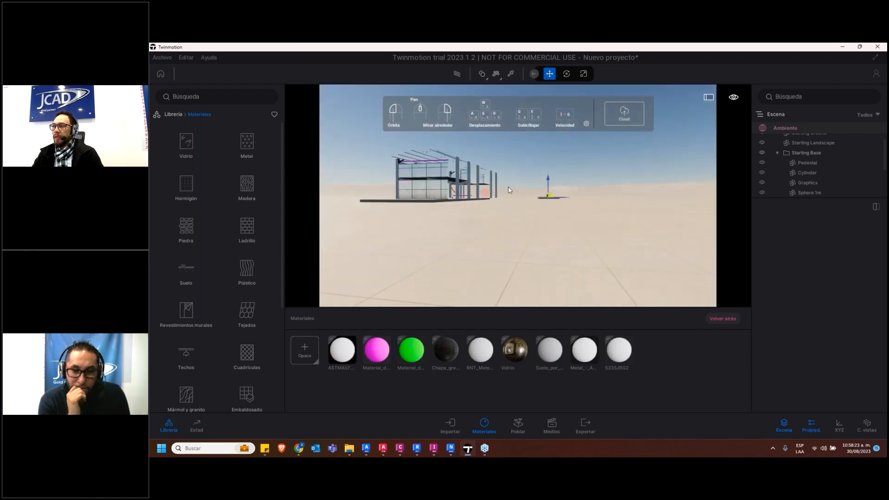
left_click_drag(465, 200, 458, 189)
scroll(457, 189, "up", 6)
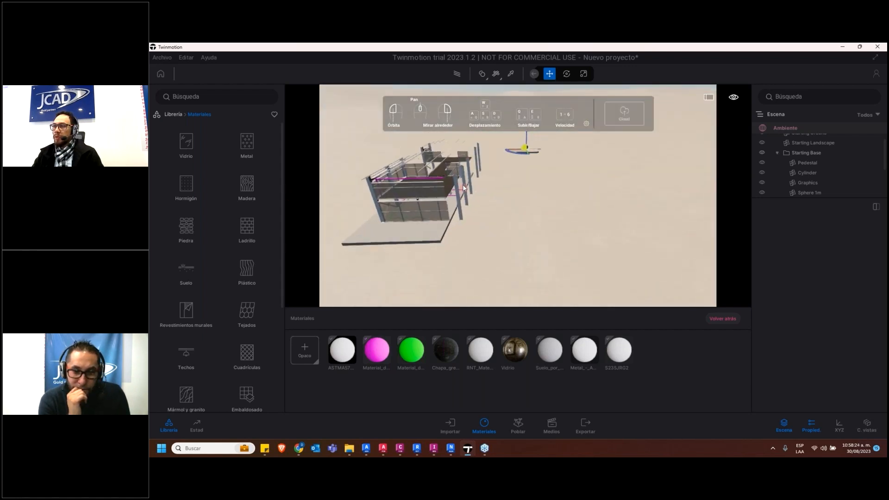
middle_click_drag(458, 188, 536, 221)
left_click_drag(543, 231, 543, 211)
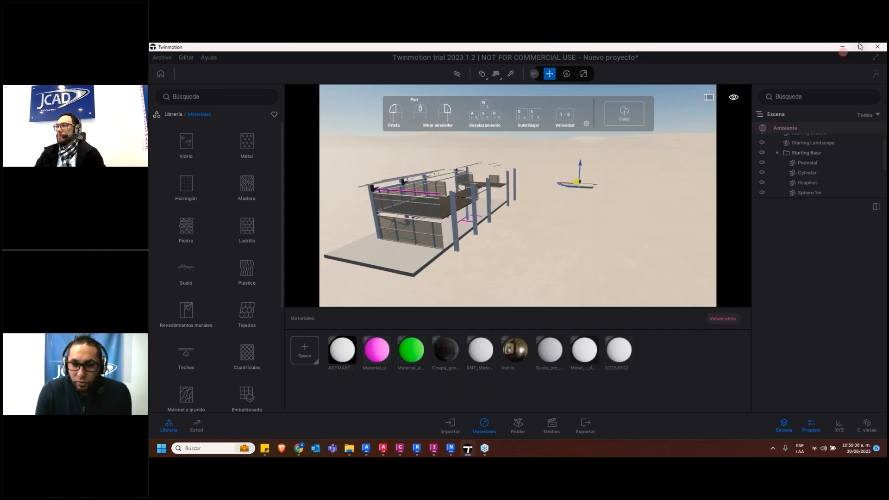
Switch back to Revit and examine the sectioned 3D view of both buildings from other sides
mouse_move(855, 52)
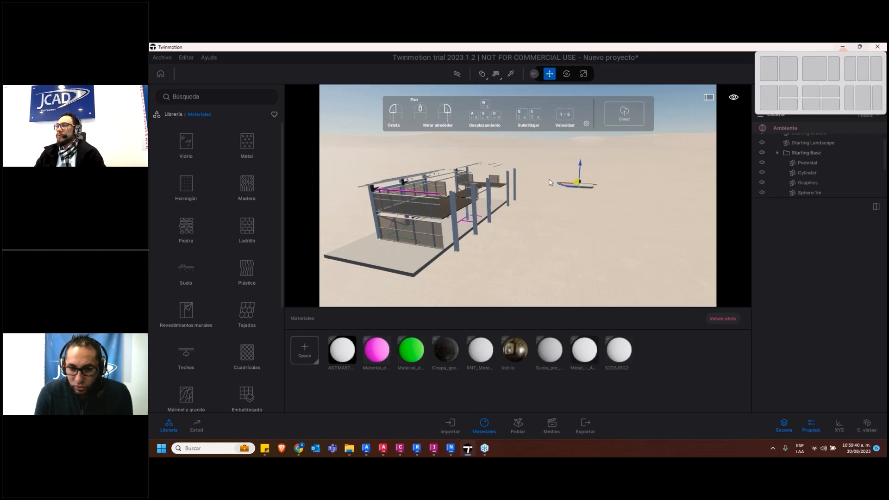
left_click(419, 450)
middle_click_drag(476, 367, 514, 352, "shift")
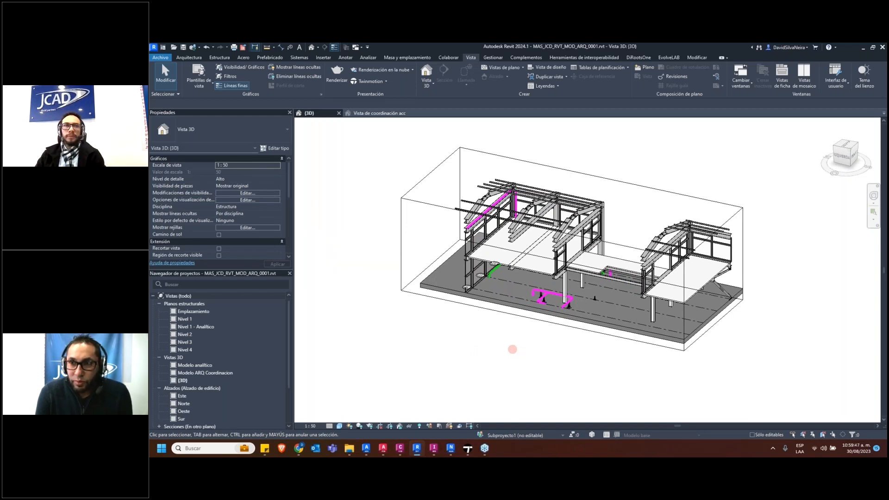
mouse_move(461, 329)
middle_mouse_down("shift")
mouse_move(537, 359)
mouse_move(465, 201)
middle_mouse_up("shift")
left_click(452, 193)
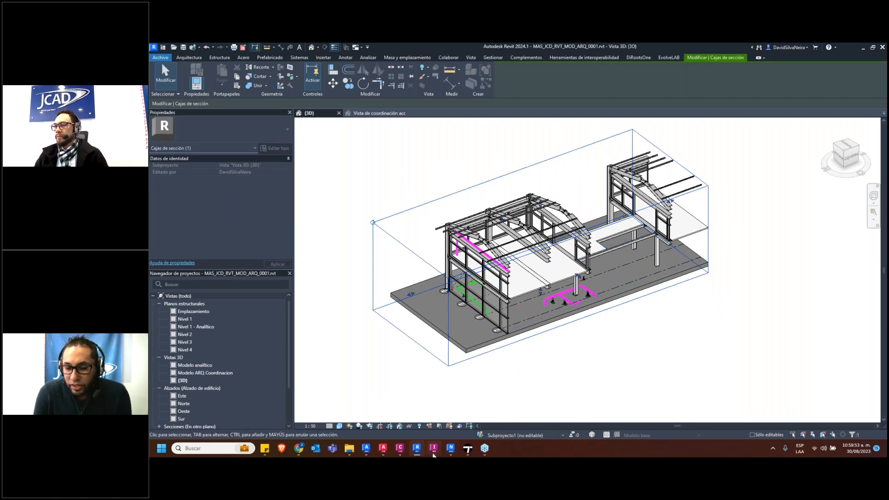
Switch to Civil 3D and view the contour lines of the topography drawing
left_click(399, 450)
middle_click_drag(547, 280, 565, 242, "shift")
scroll(558, 222, "up", 5)
key("Escape")
left_click(534, 236)
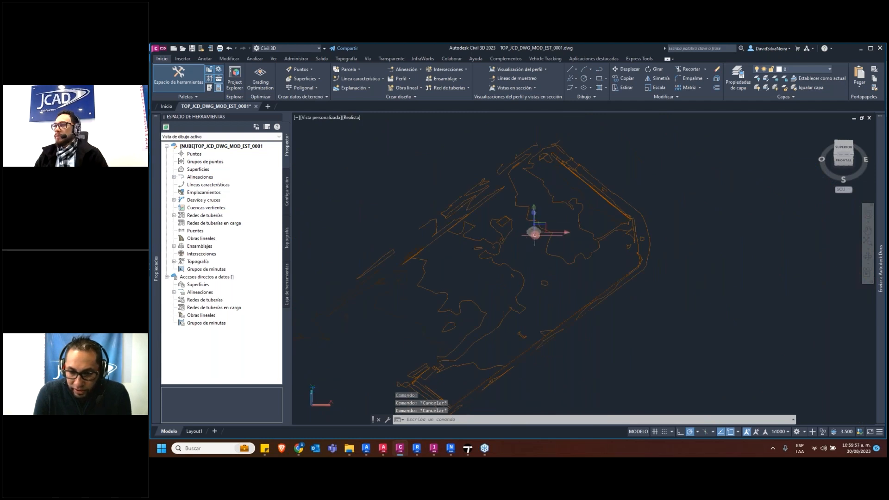
left_click(554, 303)
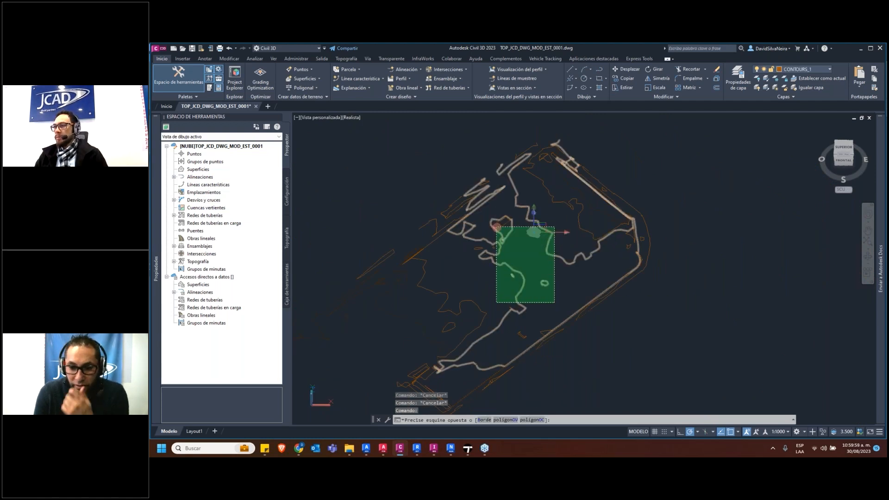
left_click(495, 227)
key("Escape")
left_click(393, 297)
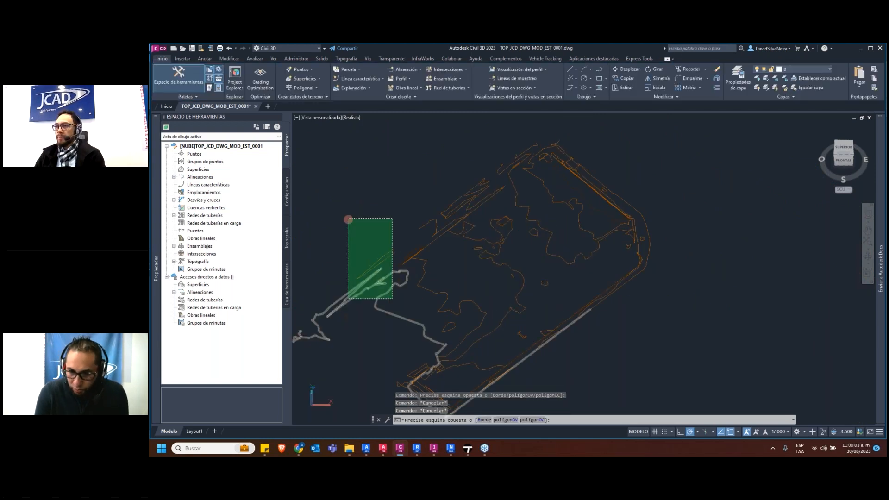
left_click(349, 218)
key("Escape")
key("Escape")
Delete the short contour line outside the site's western edge and the long winding contour line running through the site
left_click(387, 308)
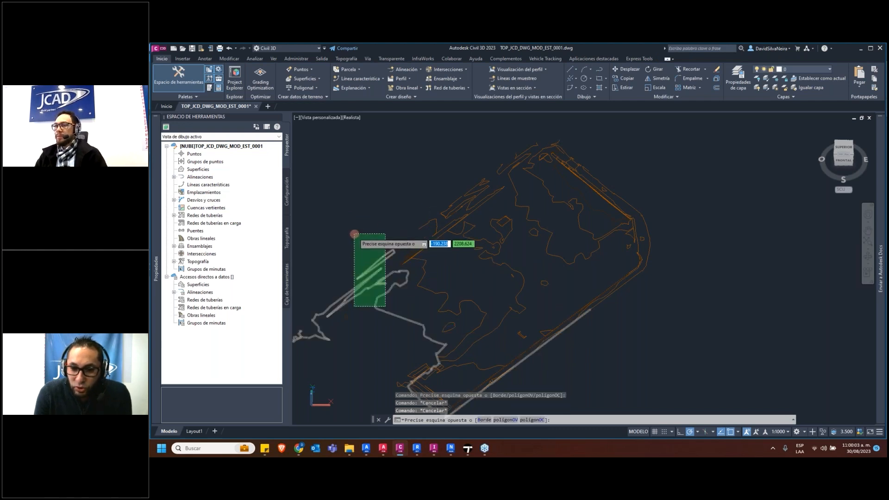
left_click(355, 234)
left_click(395, 342, "shift")
left_click(376, 302, "shift")
left_click(376, 302)
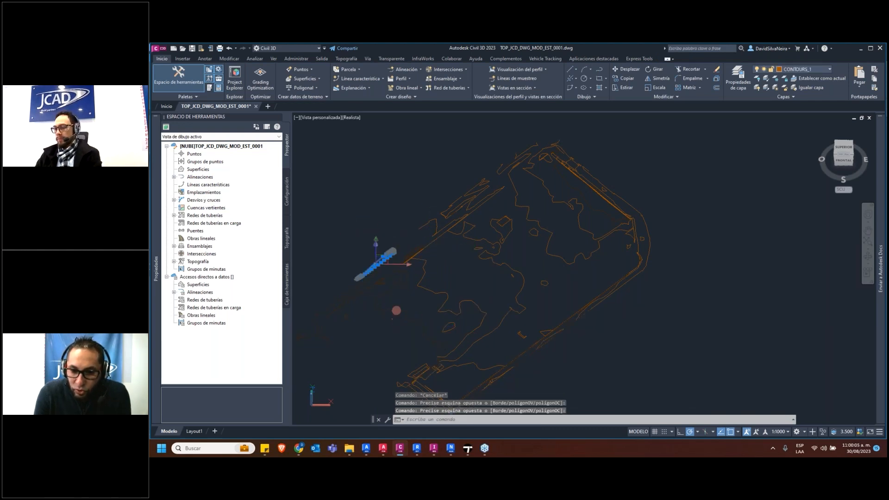
key("Delete")
left_click(482, 182)
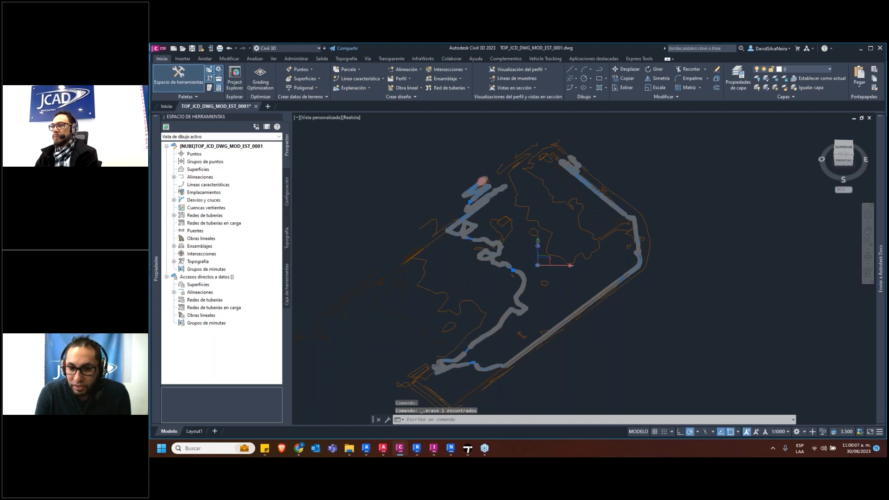
key("Delete")
Examine the remaining contour lines in 3D from several angles and clear any selection
scroll(525, 236, "down", 3)
middle_click_drag(511, 256, 588, 237, "shift")
scroll(491, 285, "up", 5)
scroll(492, 285, "up", 4)
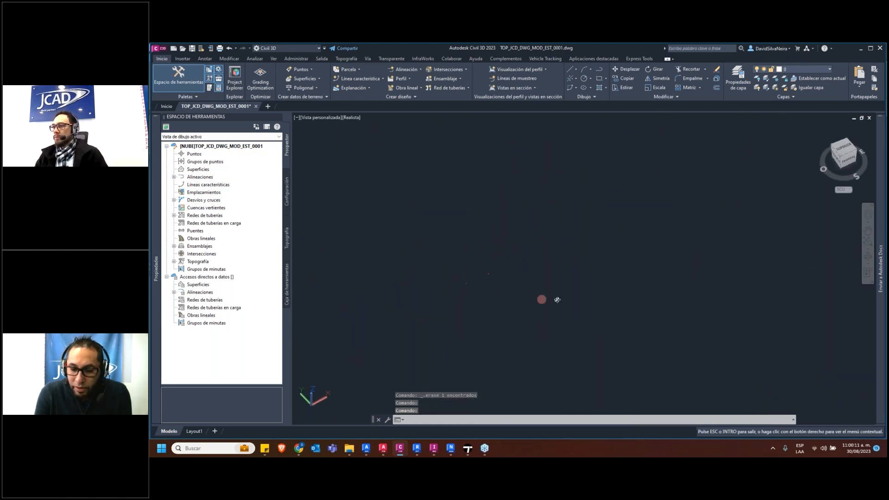
middle_click_drag(480, 278, 560, 274, "shift")
scroll(566, 265, "down", 10)
scroll(462, 255, "up", 7)
left_click(468, 251)
left_click(475, 237)
mouse_move(491, 249)
middle_mouse_down("shift")
mouse_move(509, 240)
mouse_move(505, 269)
middle_mouse_up("shift")
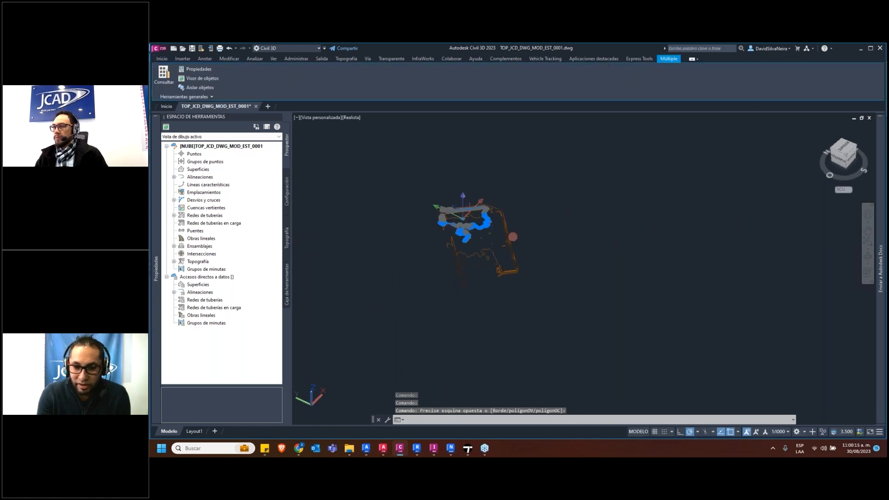
scroll(500, 297, "up", 4)
key("Escape")
middle_click_drag(548, 318, 435, 398, "shift")
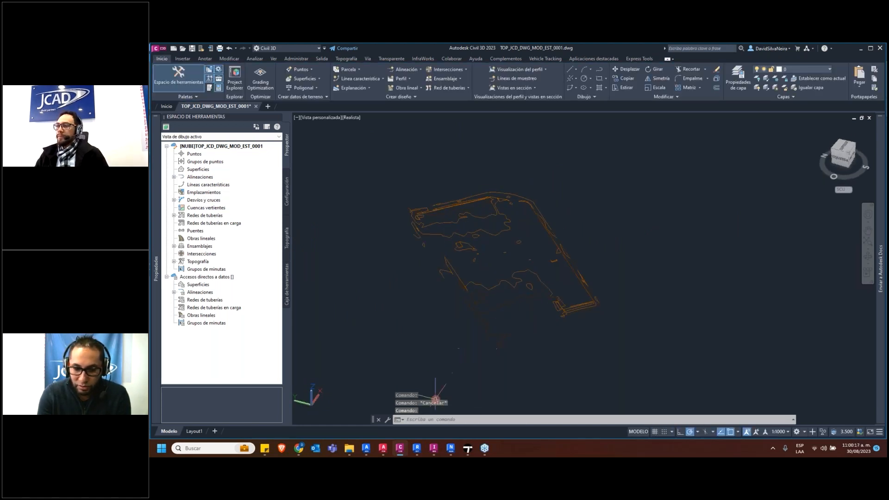
Switch to Revit and open the TOPOGRAFIA model from the recent files
left_click(417, 448)
left_click(366, 113)
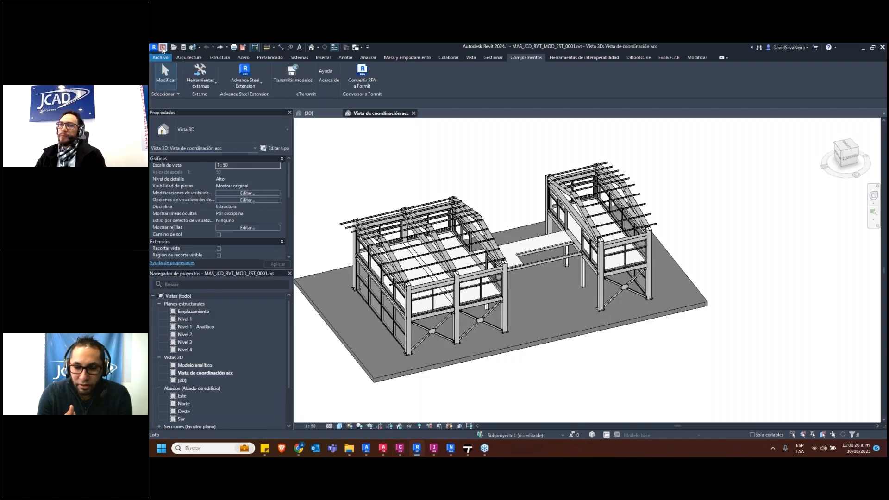
left_click(163, 47)
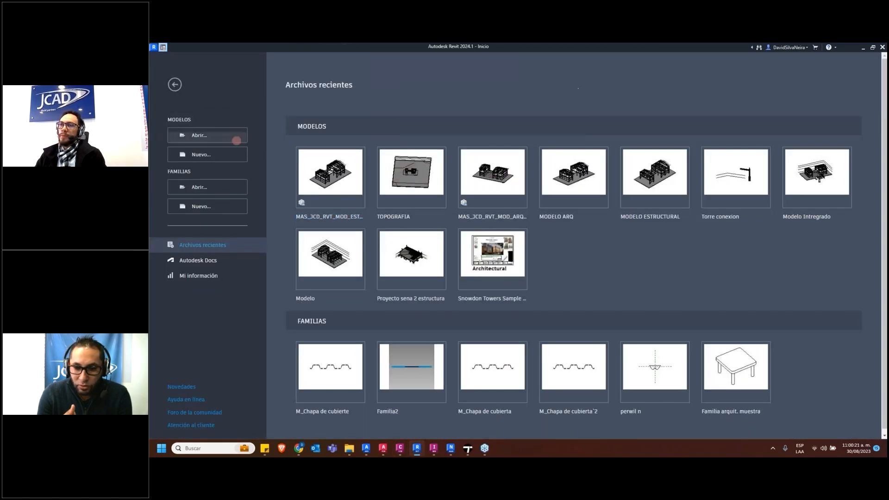
left_click(404, 176)
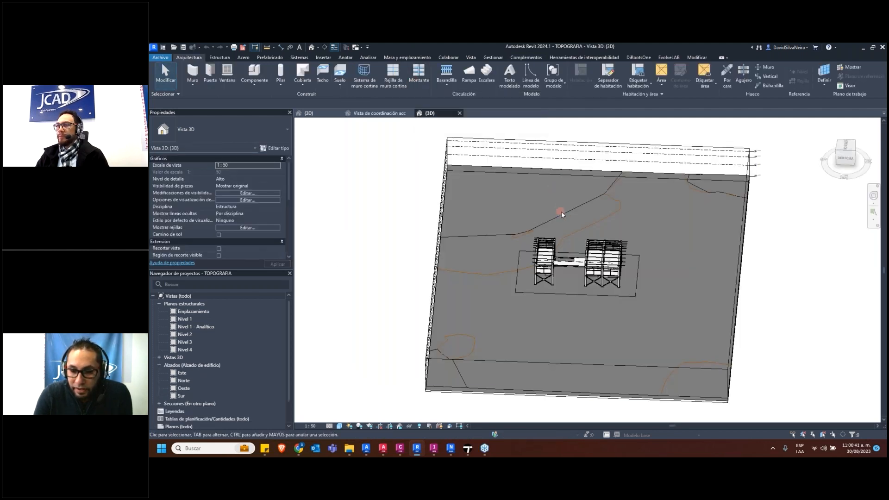
Create a toposolid from the imported CAD drawing TOP_JCD_DWG_MOD_EST_0001.dwg, taking points from all of its layers
left_click(609, 221)
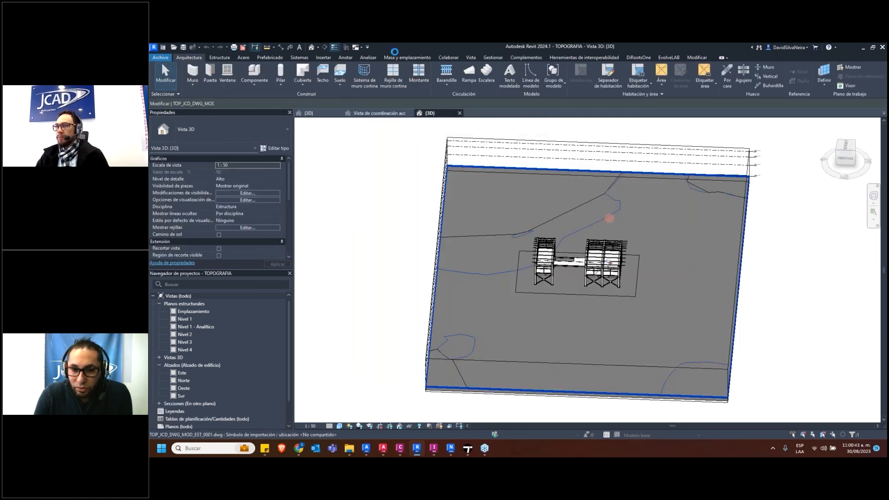
left_click(397, 58)
left_click(393, 86)
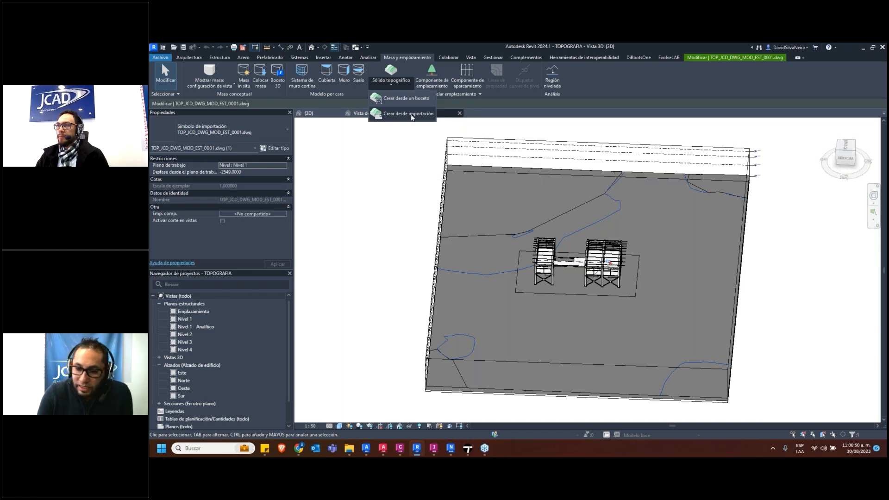
left_click(409, 114)
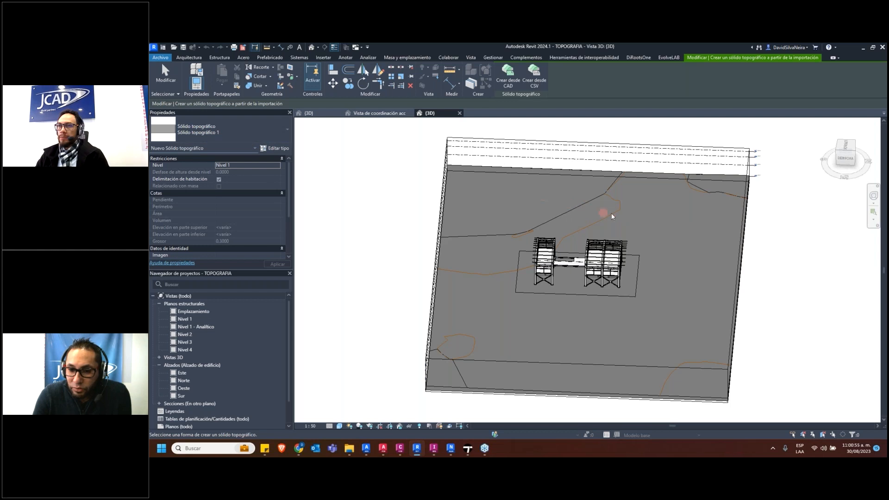
middle_click_drag(614, 214, 521, 231, "shift")
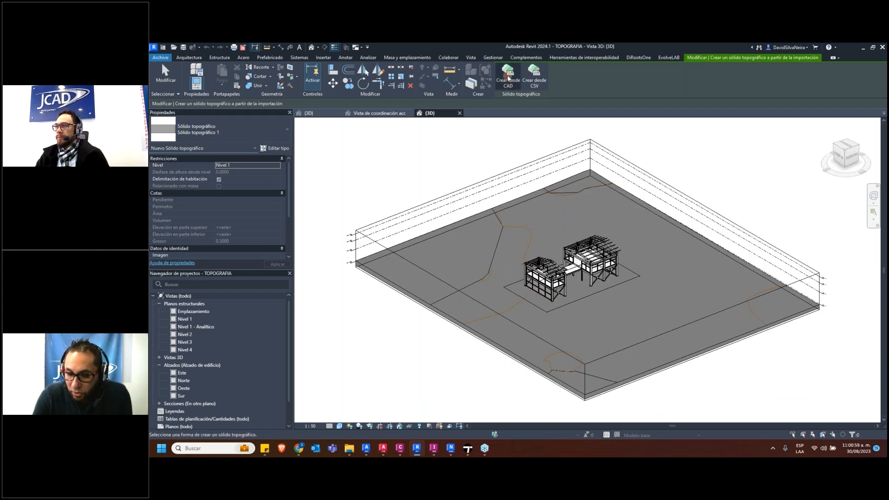
left_click(508, 78)
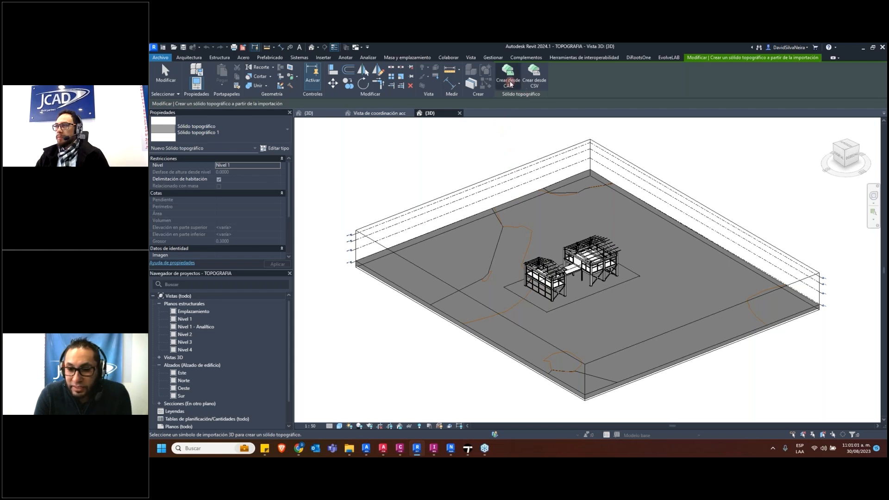
left_click(520, 227)
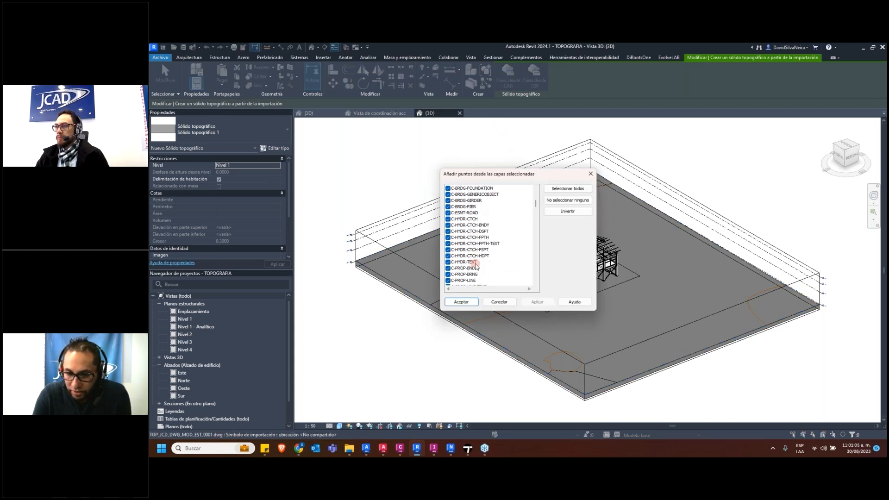
left_click(461, 302)
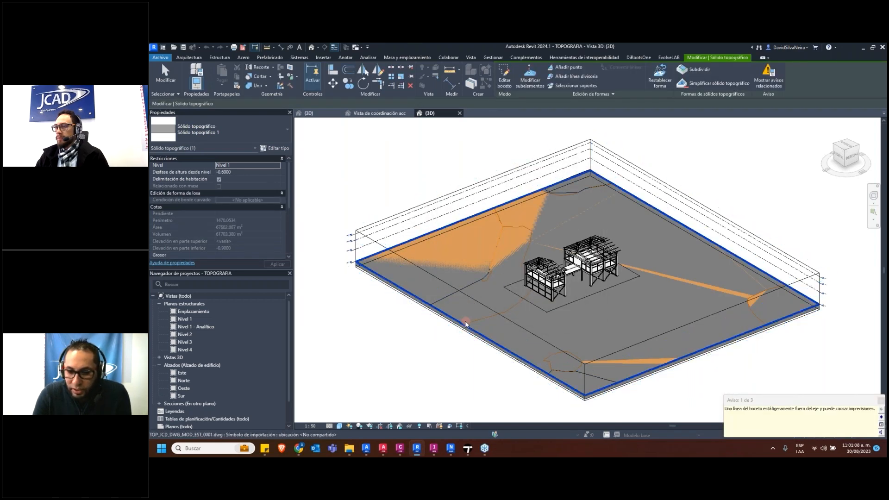
left_click(445, 334)
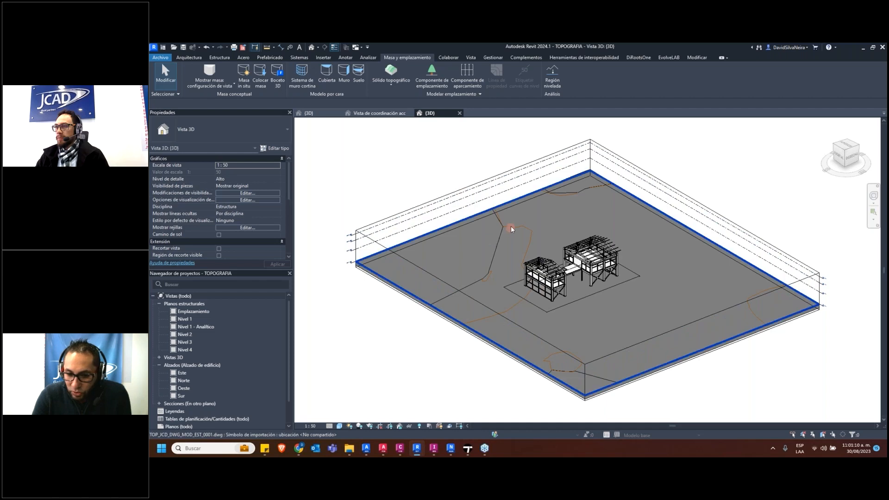
left_click(432, 301)
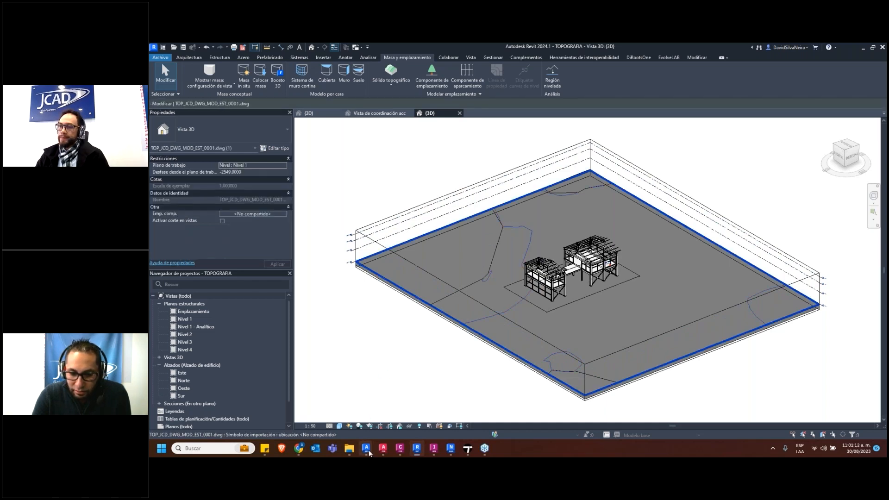
Switch to Advance Steel and undo the recent command history of MAS_JCD_DWG_MOD_EST_0002.dwg back through the Revit model synchronization and export
mouse_move(366, 448)
left_click(412, 428)
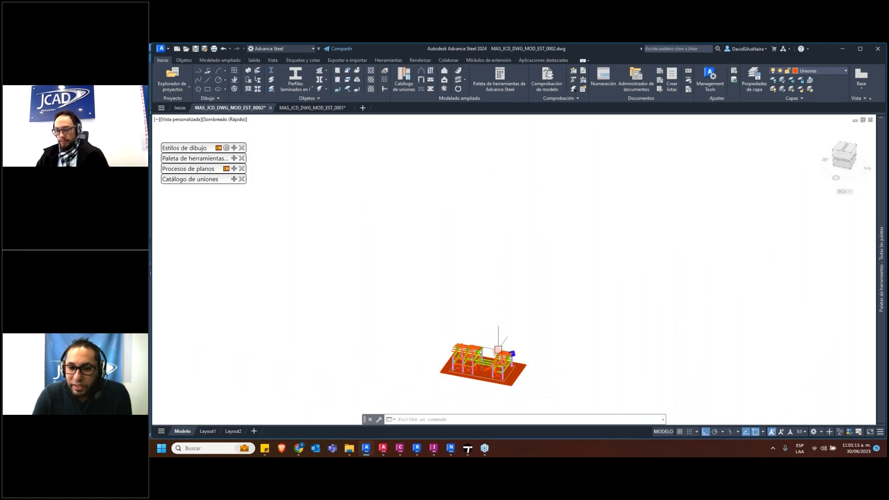
middle_click_drag(498, 350, 507, 276, "shift")
scroll(508, 275, "up", 11)
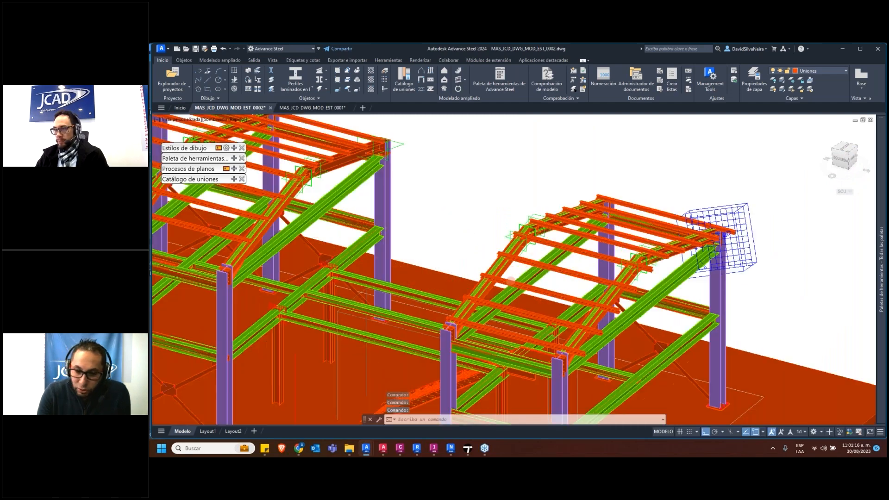
scroll(505, 273, "down", 4)
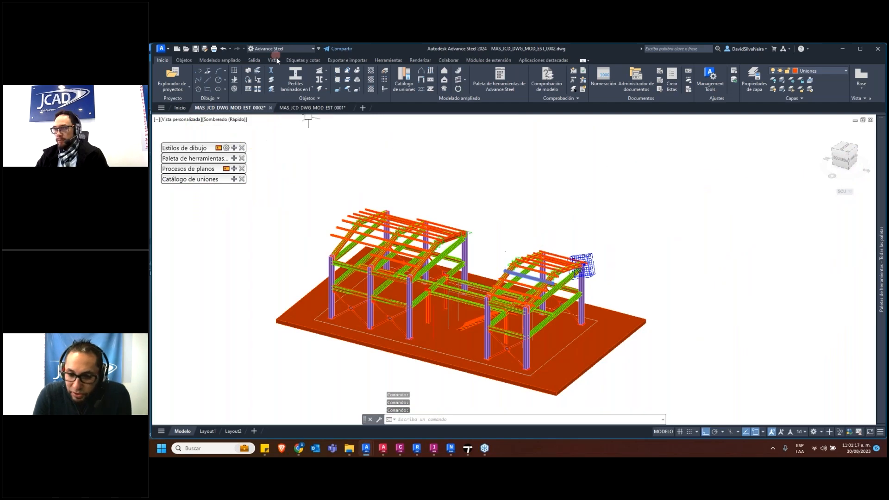
left_click(229, 47)
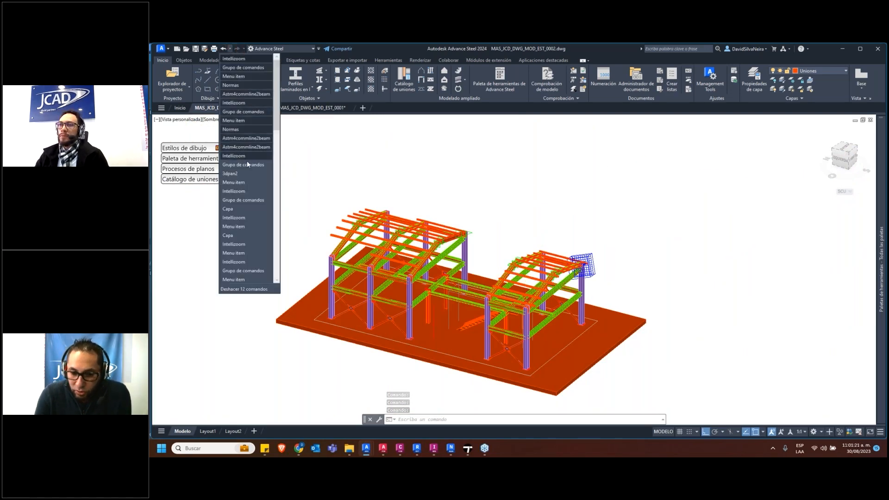
left_click(248, 209)
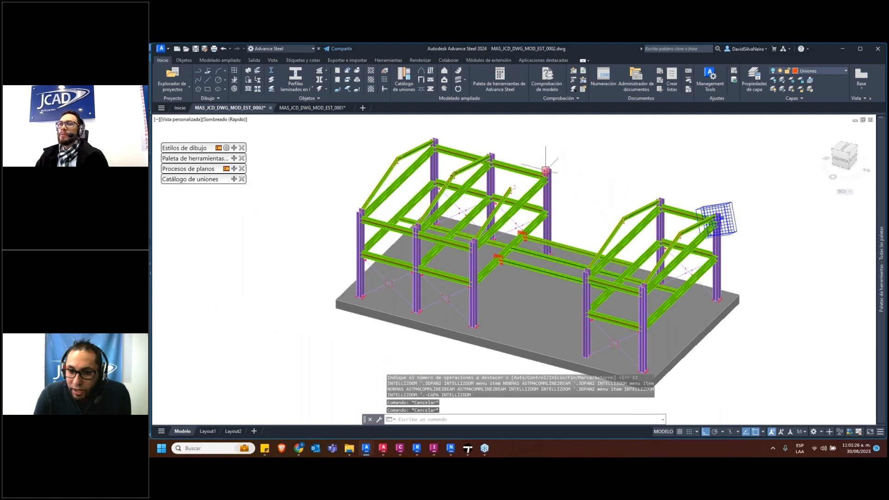
left_click(230, 50)
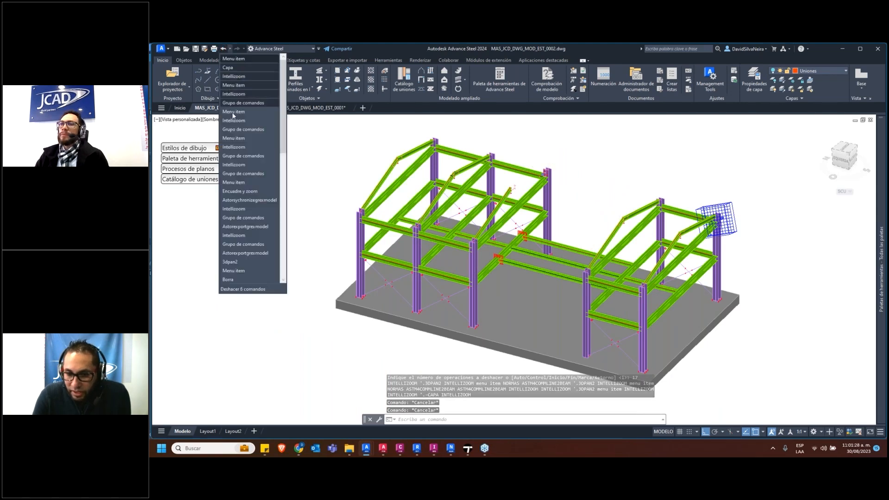
left_click(246, 223)
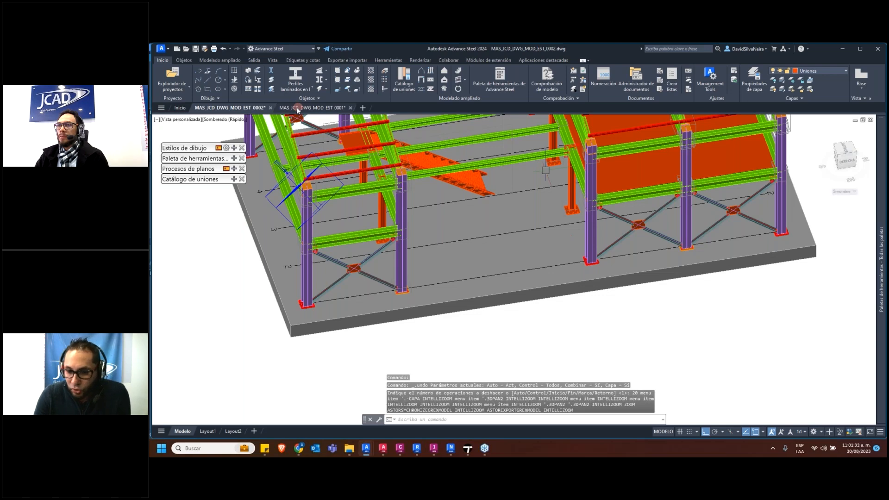
Examine the steel structure, stairs and floor plates in 3D from several angles and clear any selection
middle_click_drag(360, 185, 342, 182, "shift")
middle_click_drag(428, 219, 336, 279)
scroll(379, 240, "down", 7)
middle_click_drag(390, 233, 472, 269)
scroll(410, 276, "up", 8)
key("Escape")
key("Escape")
middle_click_drag(408, 274, 443, 246)
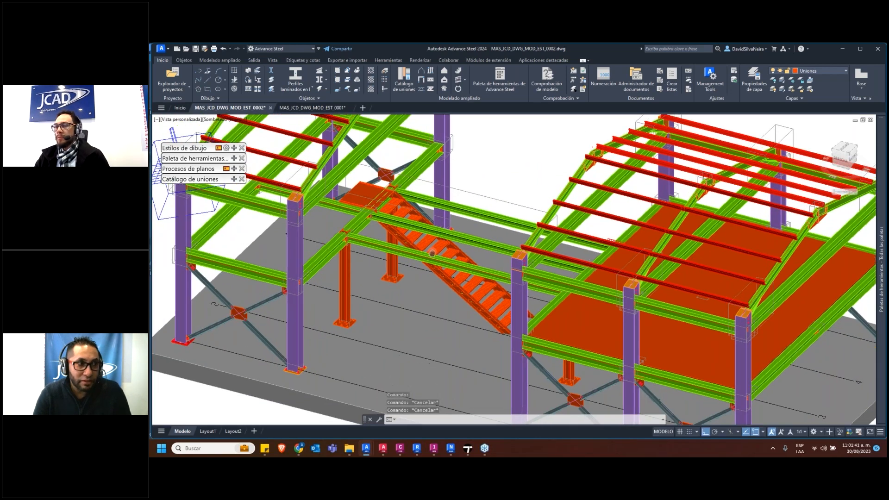
Start the Revit synchronization and load REVIT TO ADVENCE Modelo Estructural Advance Steel.smlx for comparison
left_click(347, 60)
left_click(204, 75)
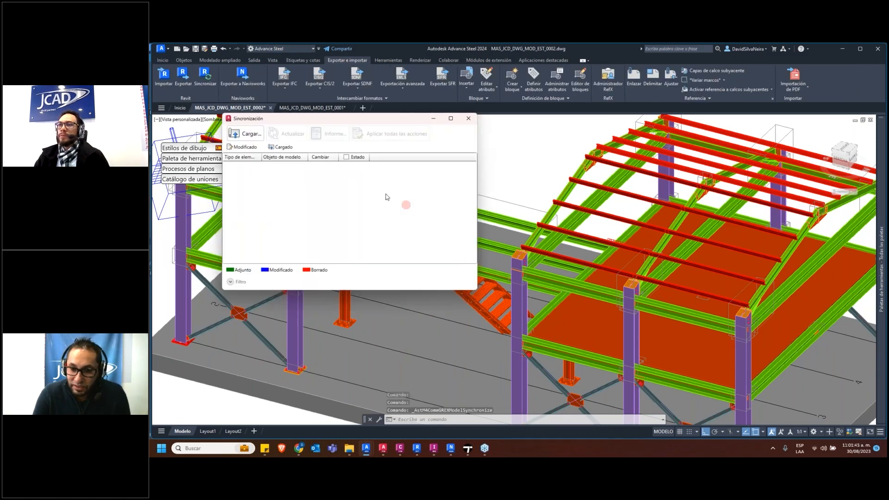
left_click(251, 139)
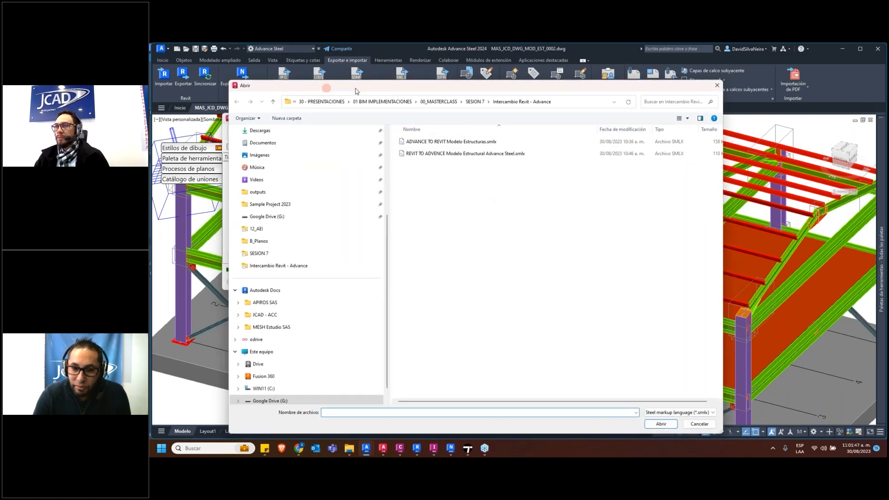
left_click(556, 157)
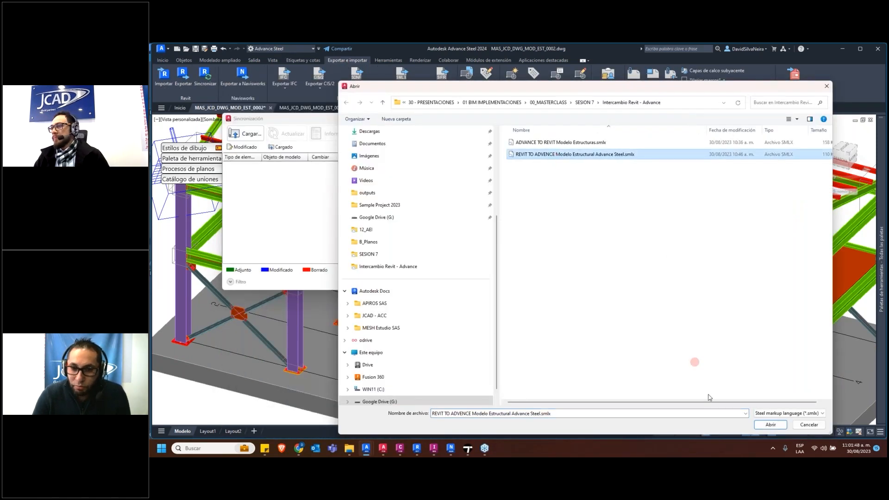
left_click(771, 428)
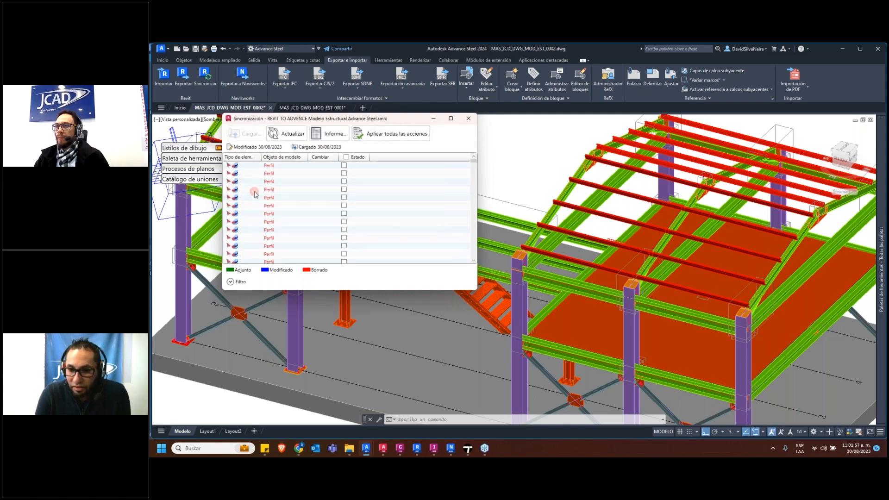
Review the profile, support and connection differences in the synchronization list, close it and inspect the steel model in 3D
scroll(279, 188, "down", 5)
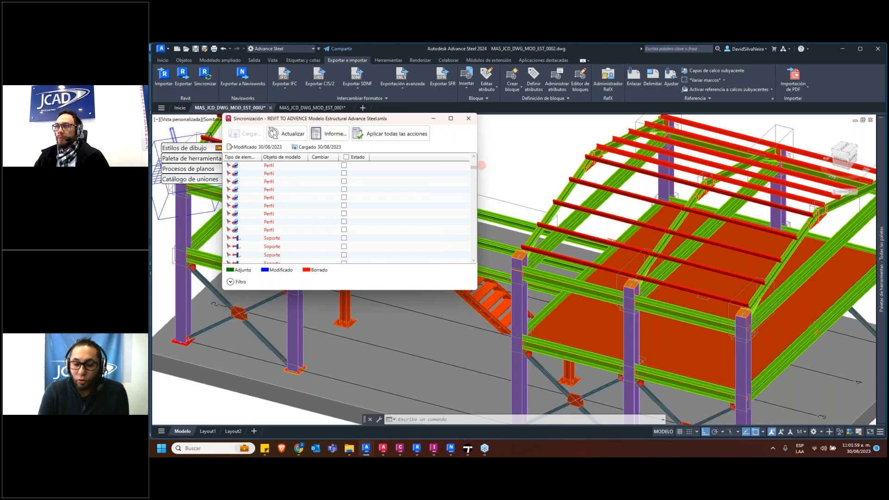
left_click_drag(475, 165, 475, 169)
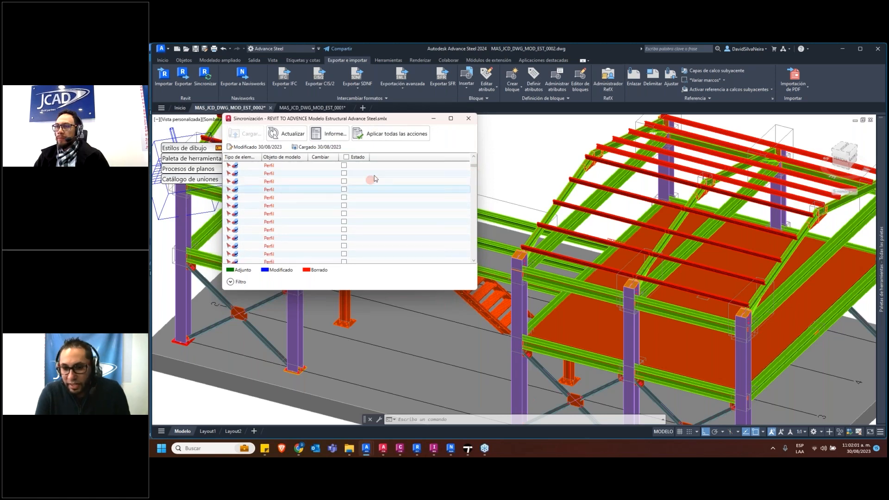
left_click_drag(475, 168, 473, 276)
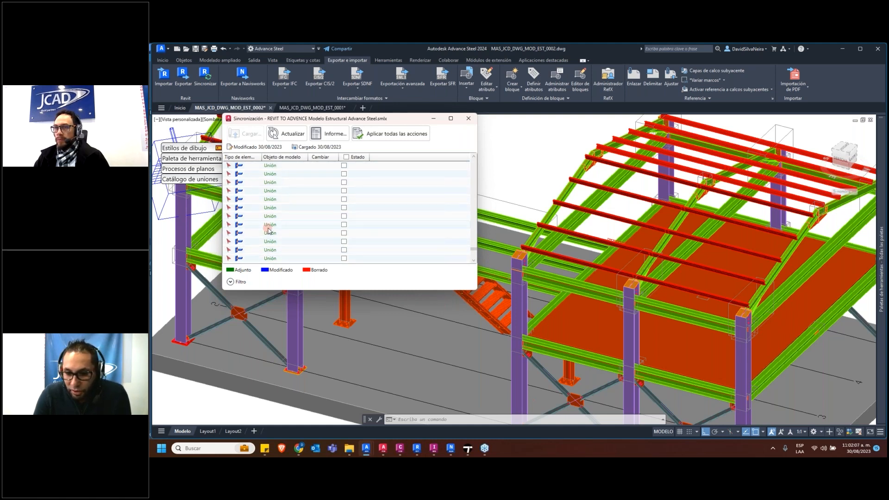
scroll(269, 230, "up", 5)
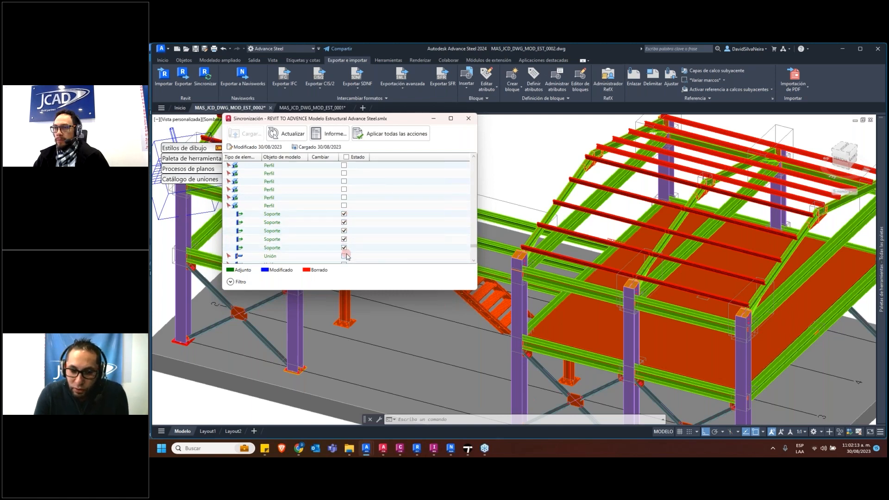
scroll(336, 244, "down", 1)
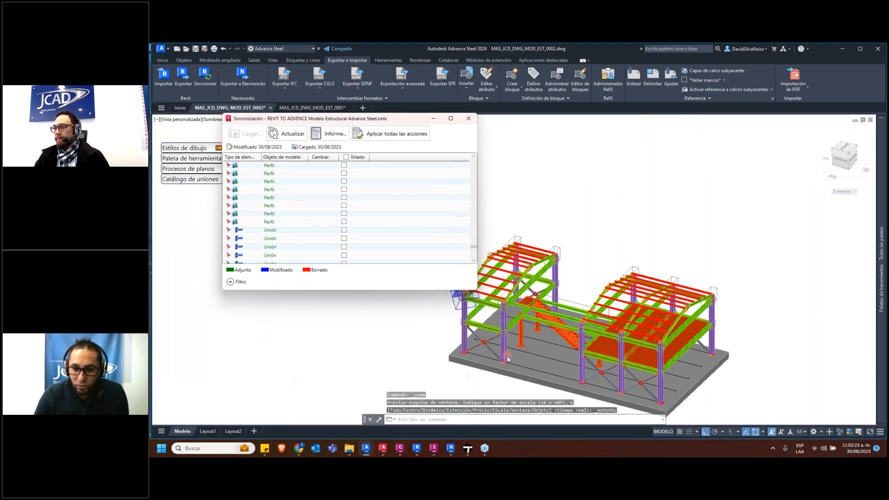
left_click(468, 120)
scroll(498, 300, "up", 3)
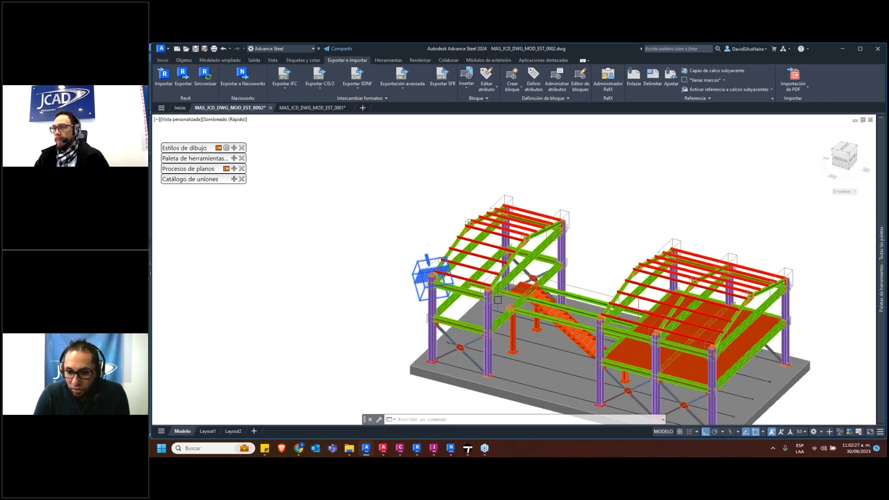
middle_click_drag(498, 300, 423, 265)
scroll(451, 291, "up", 4)
middle_click_drag(454, 341, 464, 345, "shift")
Switch to Revit and show the 3D view of the architectural model MAS_JCD_RVT_MOD_ARQ_0001.rvt
left_click(416, 449)
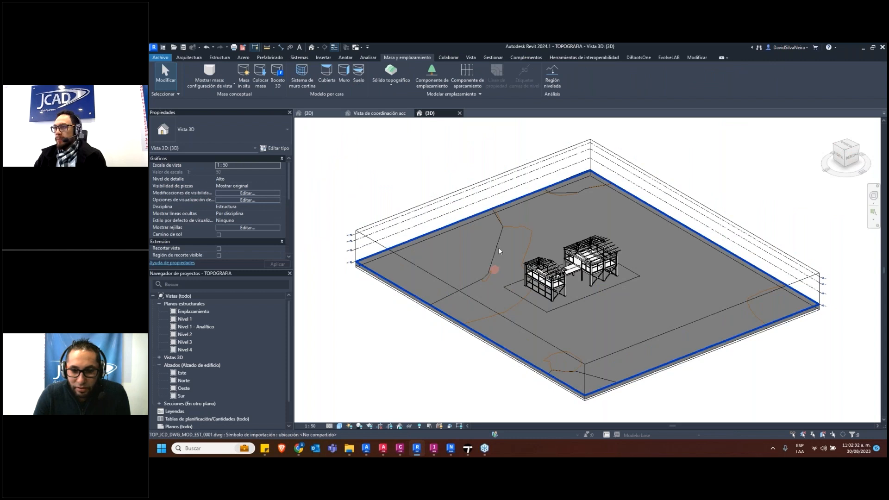
left_click(375, 114)
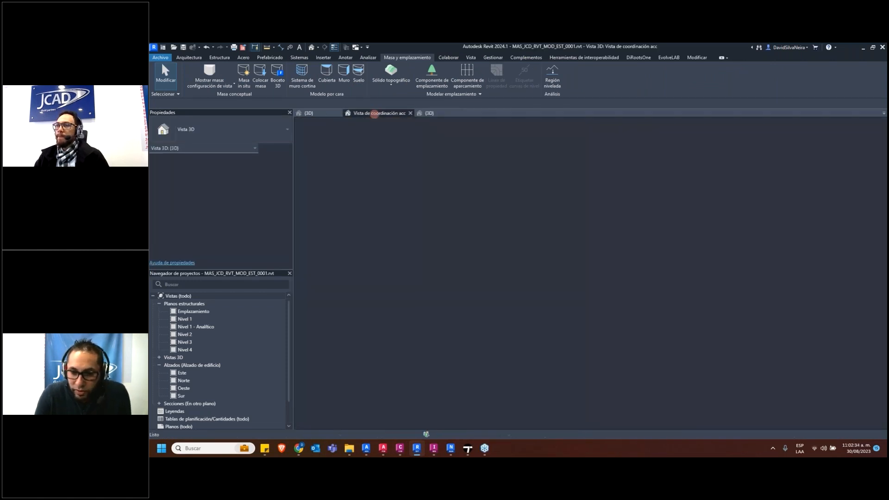
left_click(320, 113)
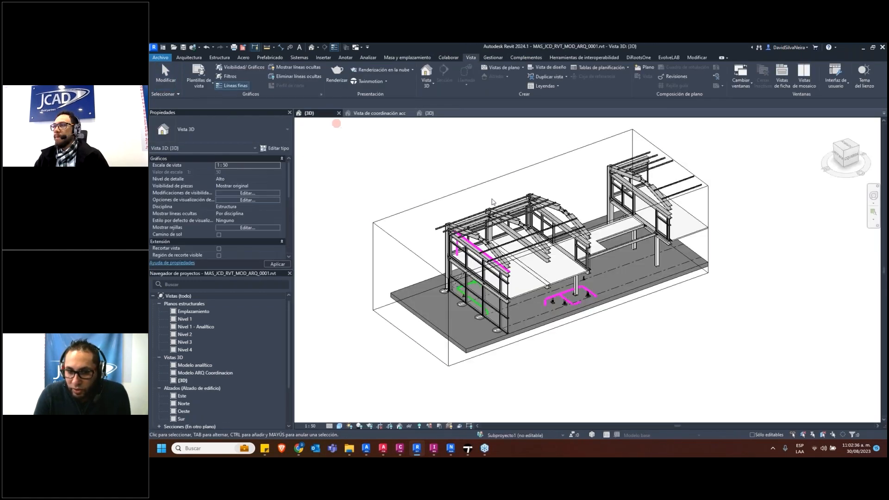
Temporarily hide the section box, the PLAN 3D P&ID.dwg import and the linked structural model in the 3D view
left_click(647, 296)
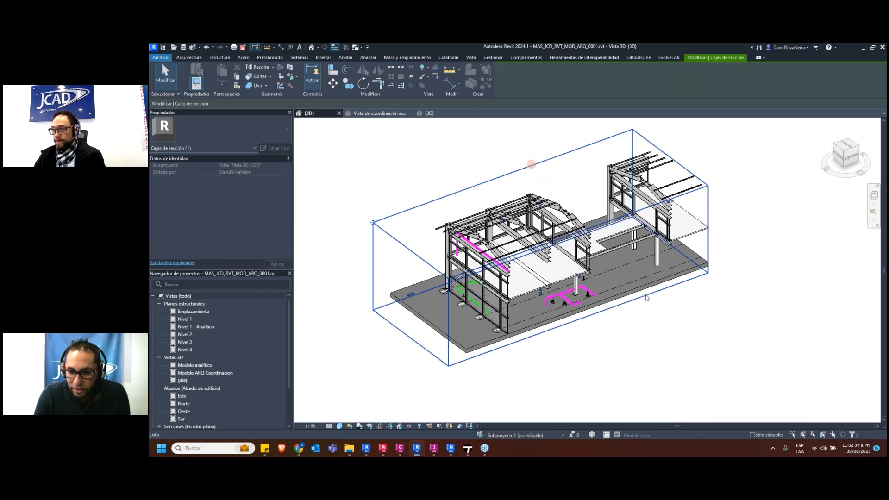
key("h")
key("h")
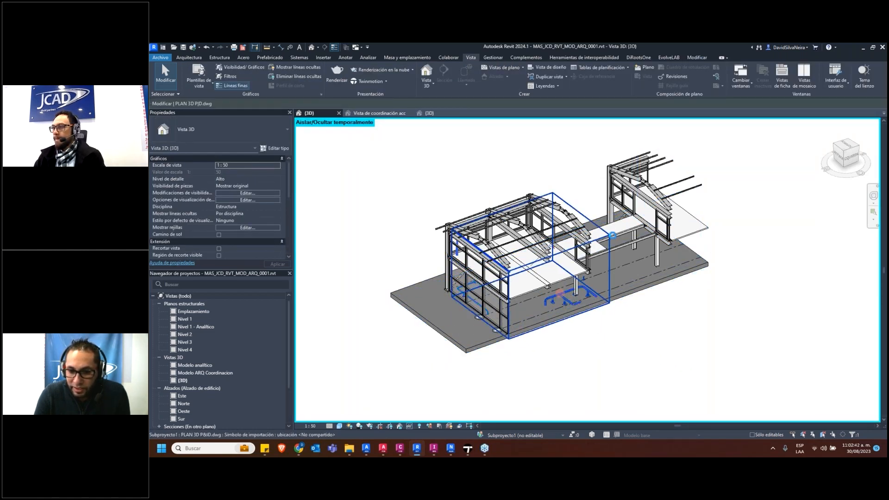
left_click(562, 210)
left_click(561, 209)
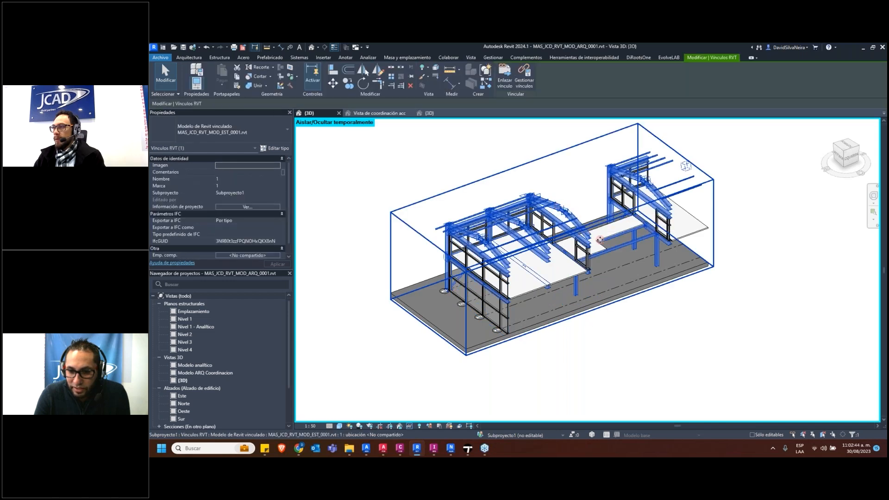
key("h")
key("c")
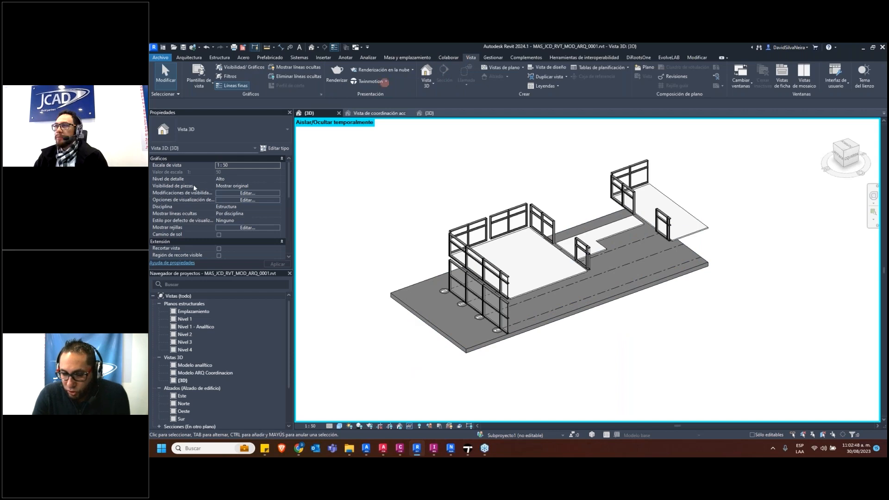
Inspect the remaining architectural panels and slabs from another angle and reset the temporary hiding
scroll(234, 232, "down", 4)
left_click(219, 214)
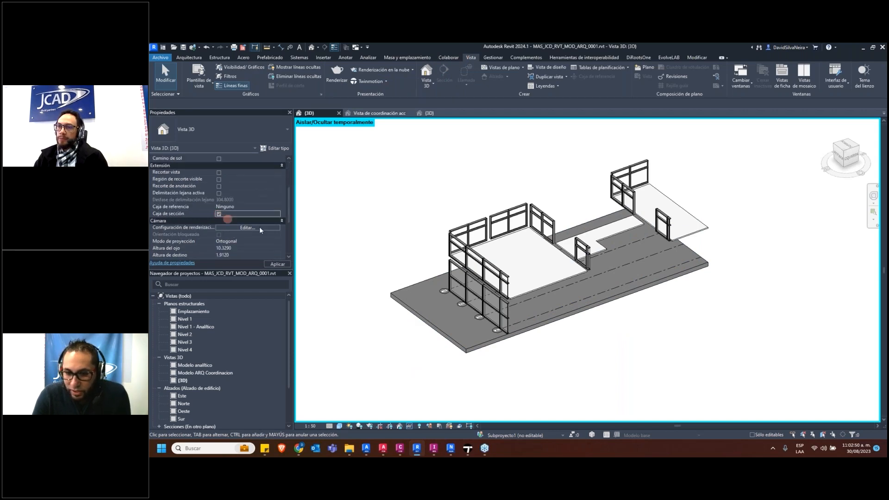
middle_click_drag(618, 369, 504, 333, "shift")
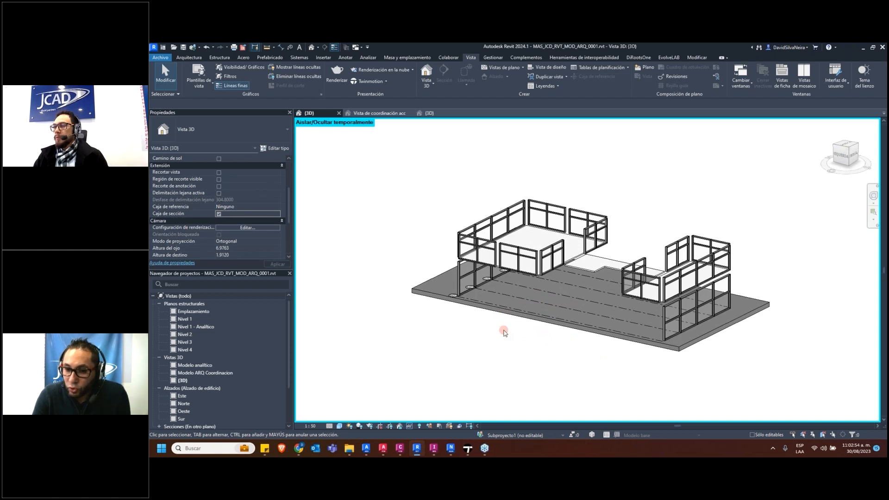
key("h")
key("r")
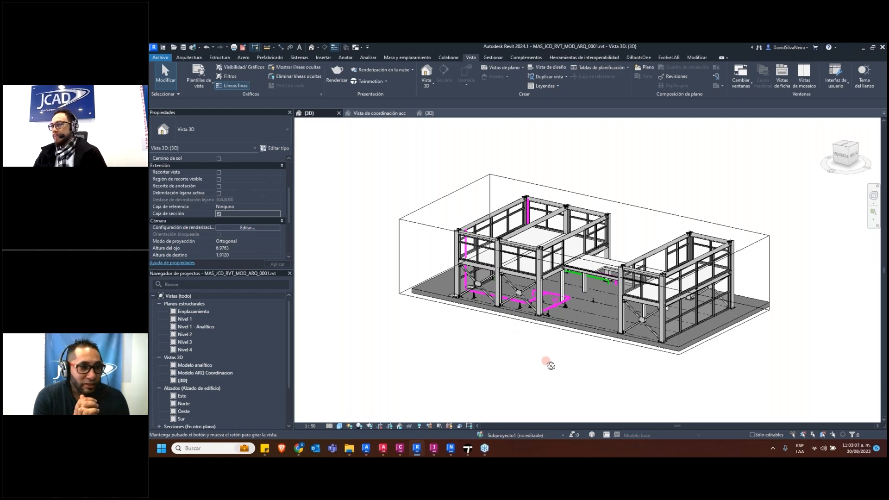
Temporarily hide only the PLAN 3D P&ID.dwg import and the linked structural model to inspect the architecture, and undo the hiding
middle_click_drag(548, 361, 551, 319, "shift")
left_click(555, 299)
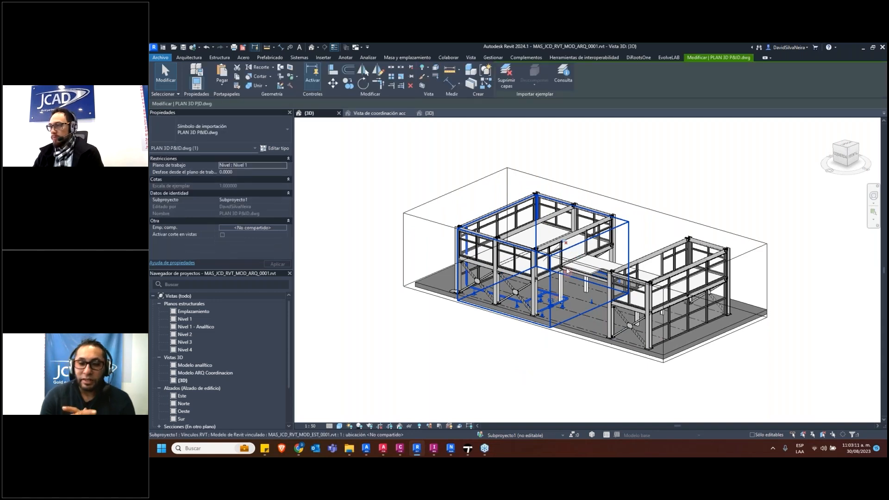
key("h")
key("h")
scroll(574, 289, "up", 3)
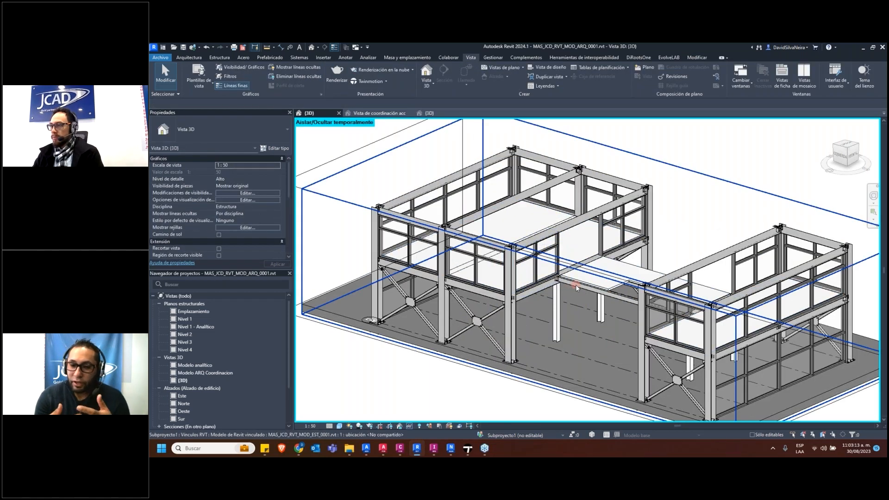
left_click(576, 285)
key("h")
key("h")
middle_click_drag(538, 349, 573, 332, "shift")
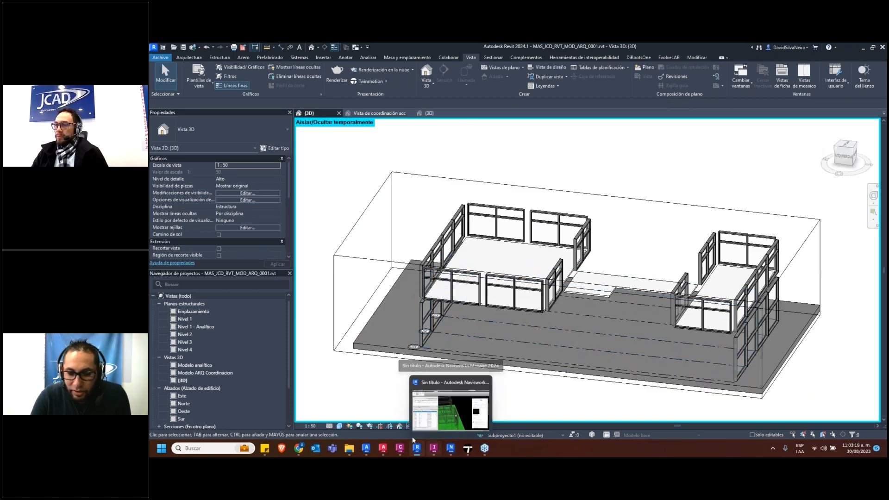
key("ctrl+z")
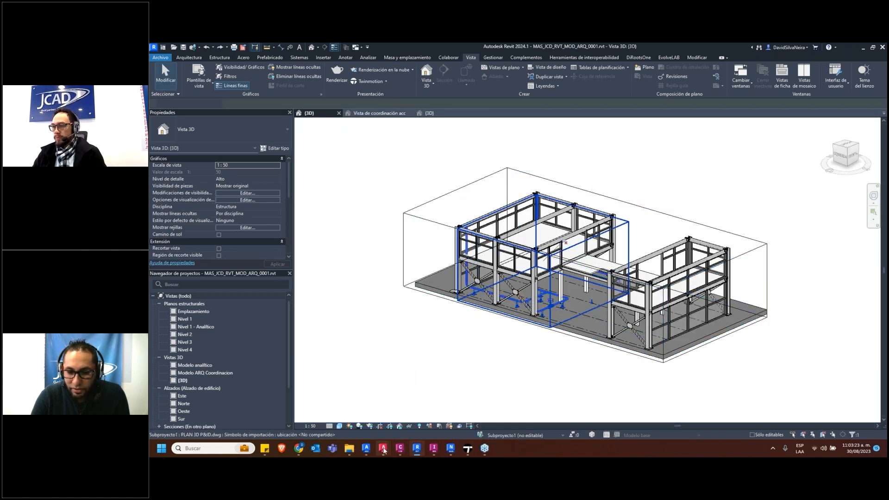
Switch to AutoCAD Plant 3D and examine the PLAN 3D P&ID piping model in the Top view and from several 3D angles
mouse_move(387, 450)
left_click(355, 409)
scroll(440, 274, "up", 6)
mouse_move(486, 294)
middle_mouse_down("shift")
mouse_move(492, 299)
mouse_move(463, 297)
mouse_move(473, 295)
middle_mouse_up("shift")
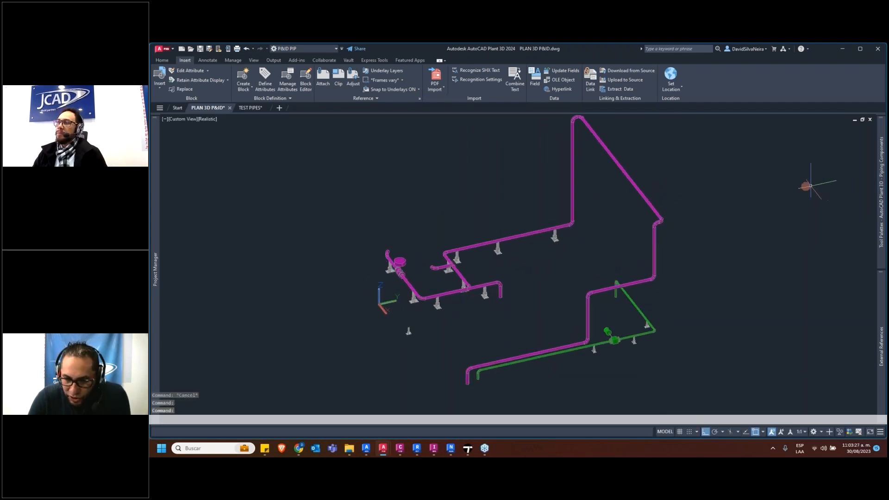
left_click(183, 119)
left_click(200, 139)
scroll(431, 204, "down", 7)
key("Escape")
scroll(435, 205, "up", 8)
middle_click_drag(430, 204, 468, 207)
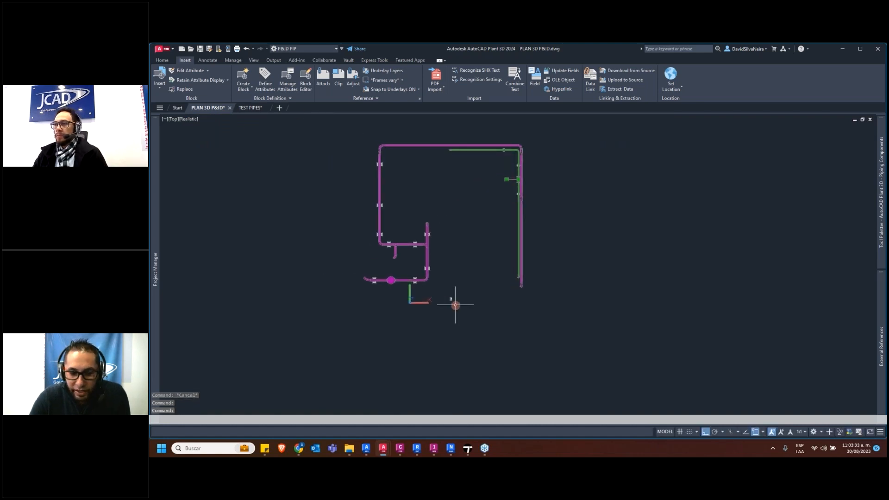
middle_click_drag(416, 229, 392, 180, "shift")
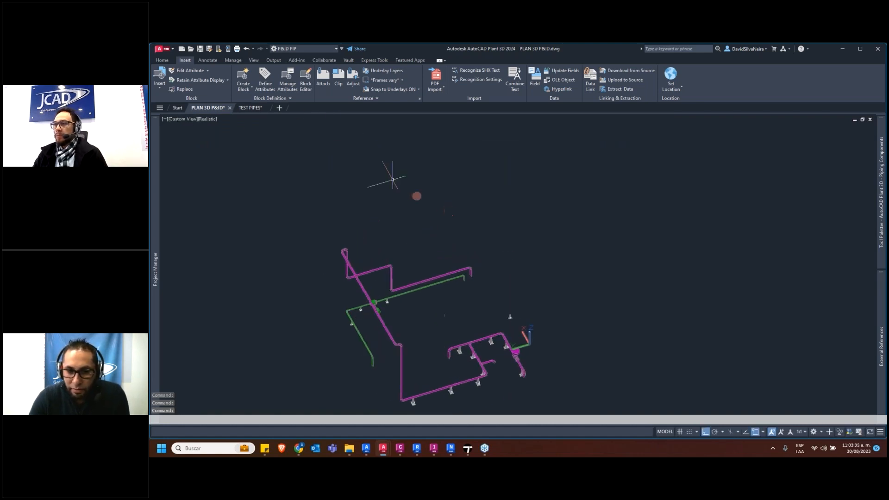
Open the TEST PIPES drawing and examine the equipment, pipe lines and tags of its P&ID layout
left_click(250, 107)
scroll(427, 212, "up", 4)
scroll(453, 250, "down", 2)
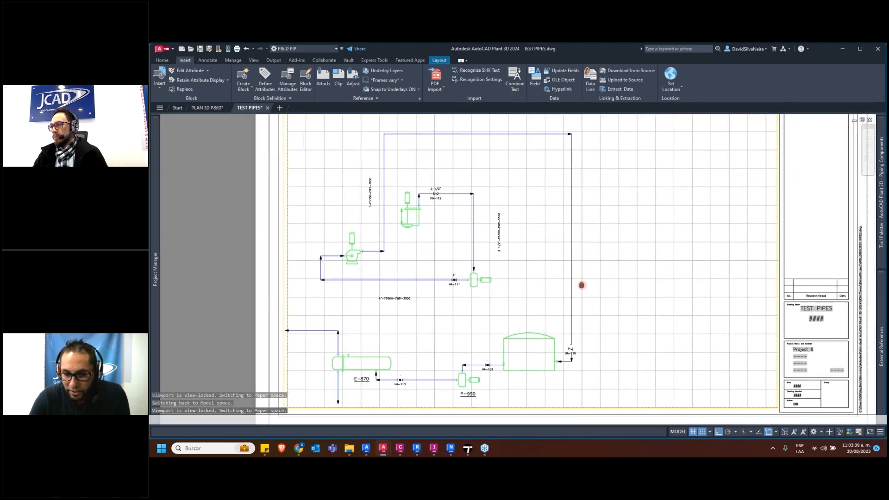
scroll(363, 234, "up", 2)
scroll(407, 255, "down", 5)
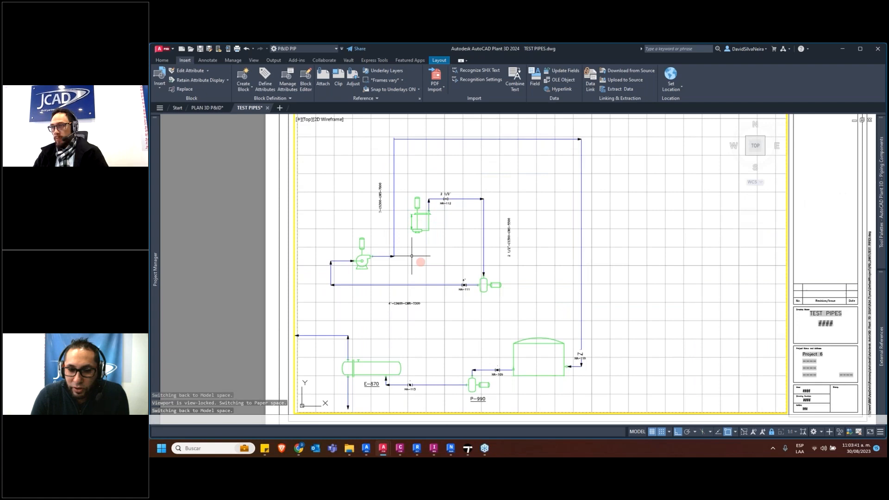
scroll(450, 274, "down", 1)
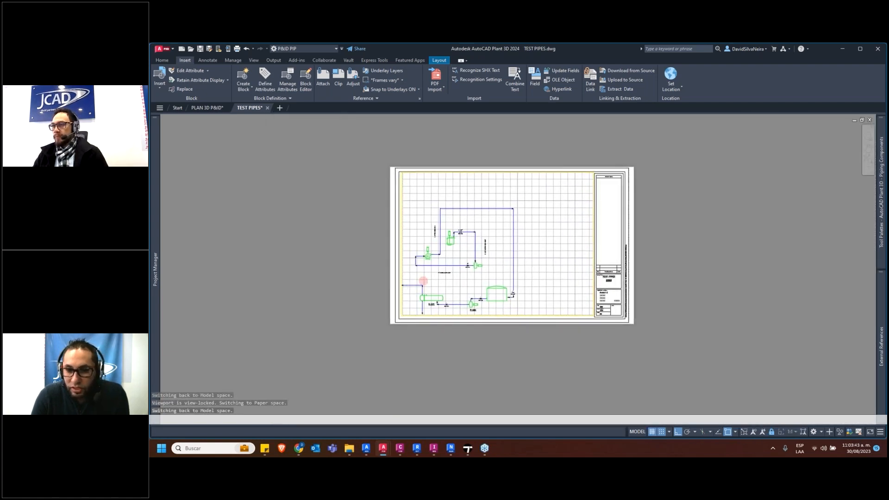
scroll(427, 287, "up", 5)
scroll(401, 268, "down", 3)
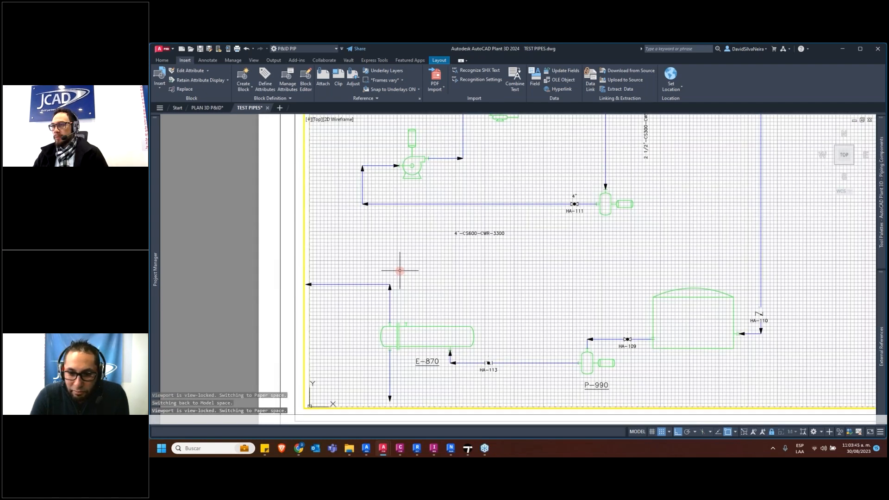
scroll(445, 248, "up", 1)
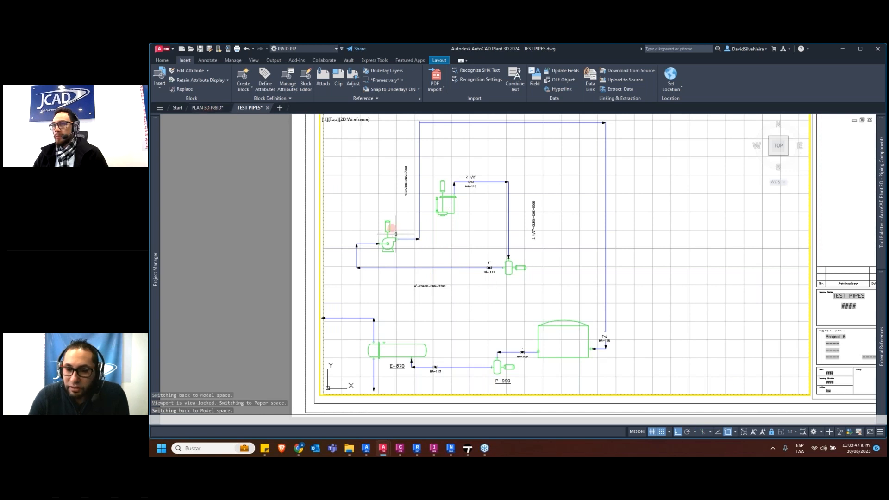
Return to the PLAN 3D P&ID drawing and inspect the pipe runs, valves and supports from several 3D angles
left_click(207, 108)
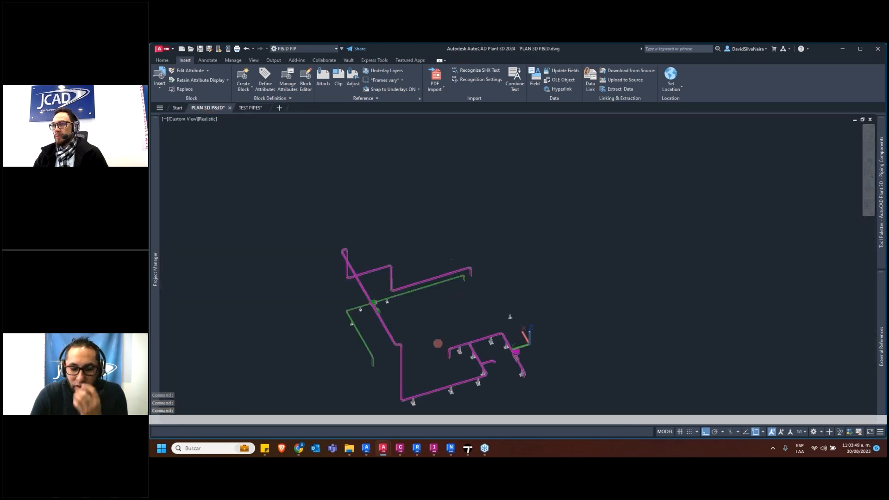
scroll(436, 352, "up", 5)
scroll(516, 244, "down", 3)
scroll(482, 272, "up", 5)
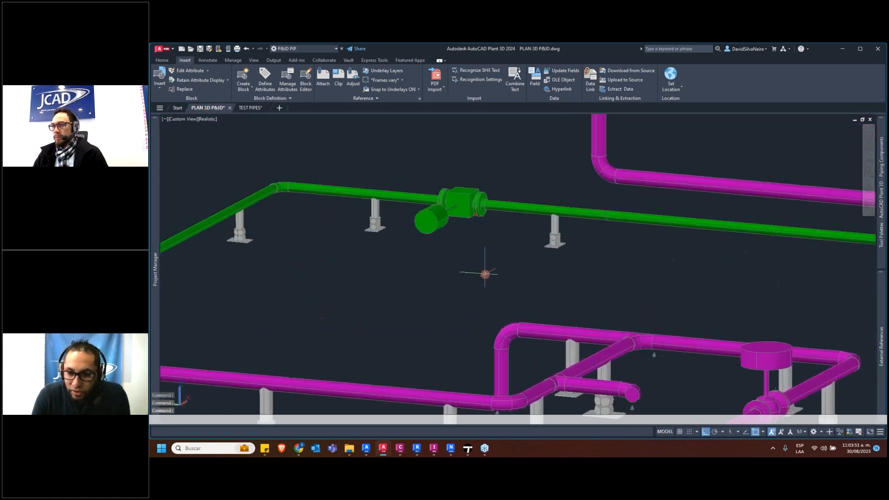
middle_click_drag(483, 264, 487, 273)
scroll(488, 273, "down", 3)
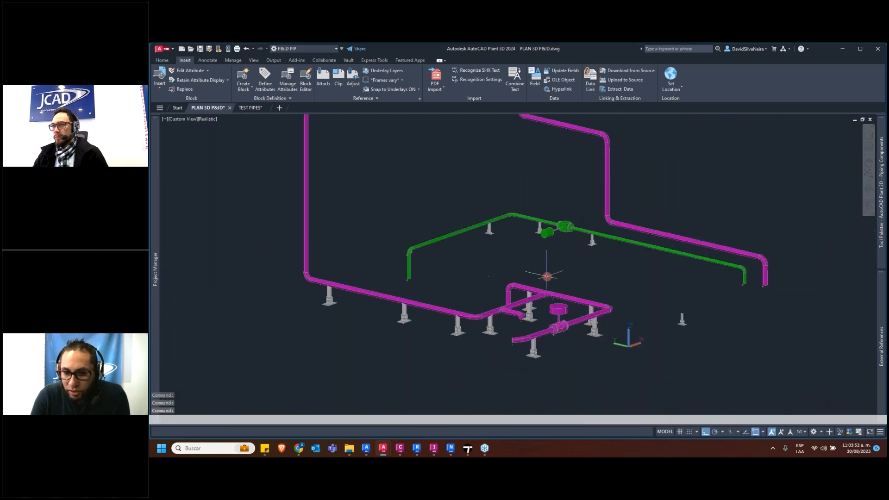
scroll(469, 348, "up", 2)
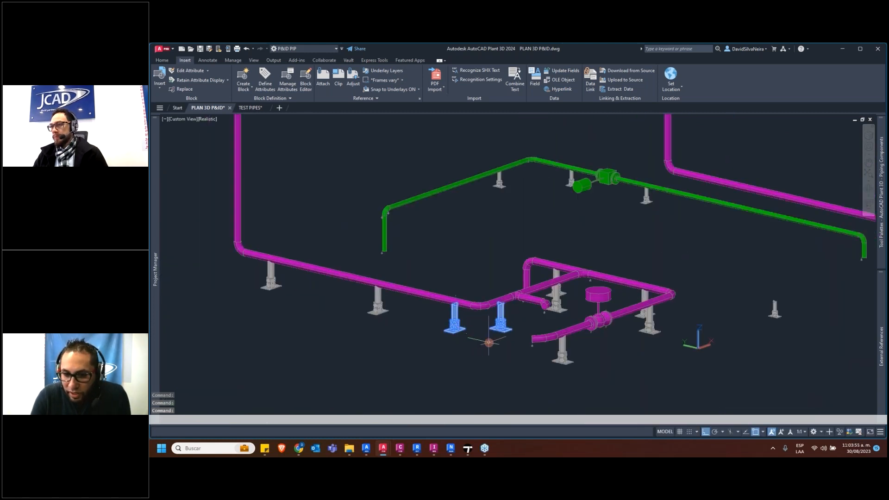
mouse_move(442, 336)
middle_mouse_down("shift")
mouse_move(424, 341)
mouse_move(429, 333)
middle_mouse_up("shift")
scroll(545, 290, "down", 2)
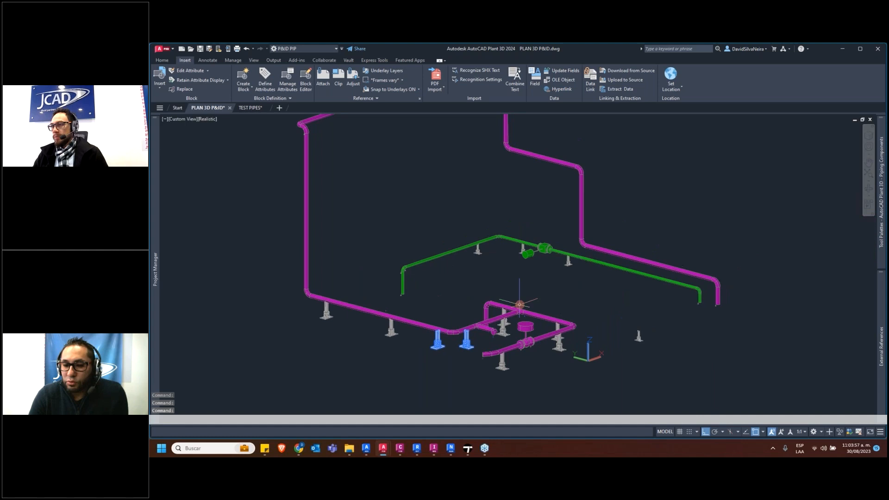
left_click(493, 279)
left_click(439, 289)
key("Escape")
key("Escape")
middle_click_drag(470, 315, 470, 306)
Switch to Revit and raise the top of the 3D view's section box to include the roof framing
left_click(417, 448)
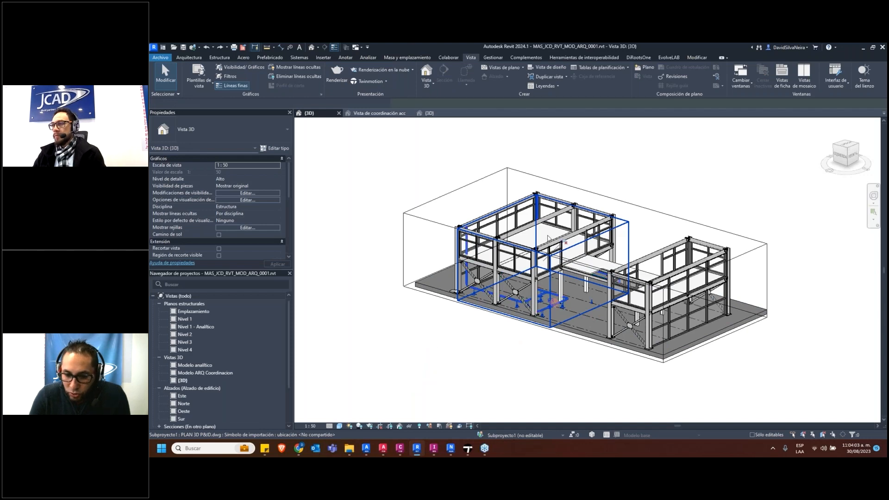
left_click(597, 192)
left_click(596, 192)
scroll(549, 236, "up", 2)
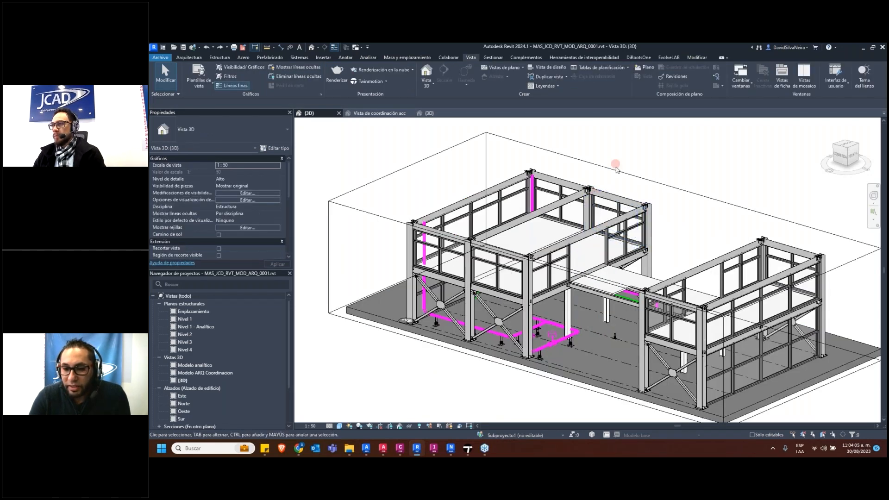
left_click(617, 168)
middle_click_drag(663, 259, 613, 268)
left_click_drag(554, 234, 568, 178)
left_click(474, 381)
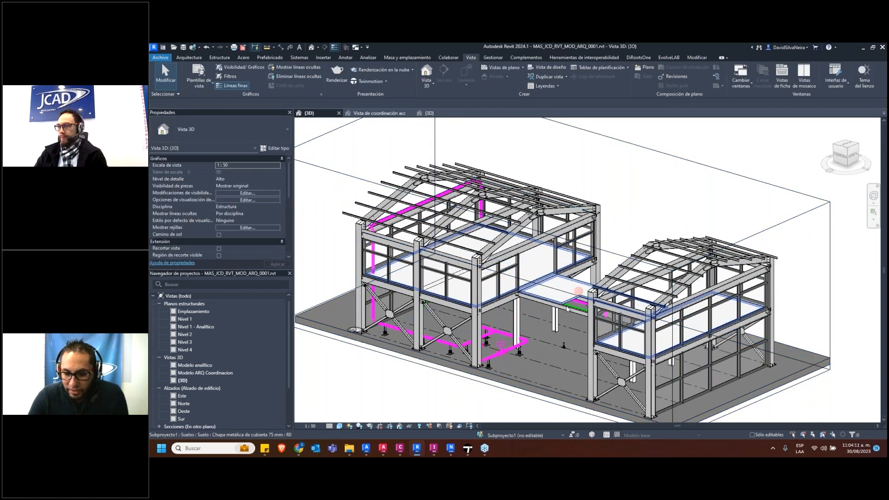
Inspect the PLAN 3D P&ID.dwg piping import inside the steel structure from both sides and up close
left_click(602, 344)
middle_click_drag(583, 347, 497, 318, "shift")
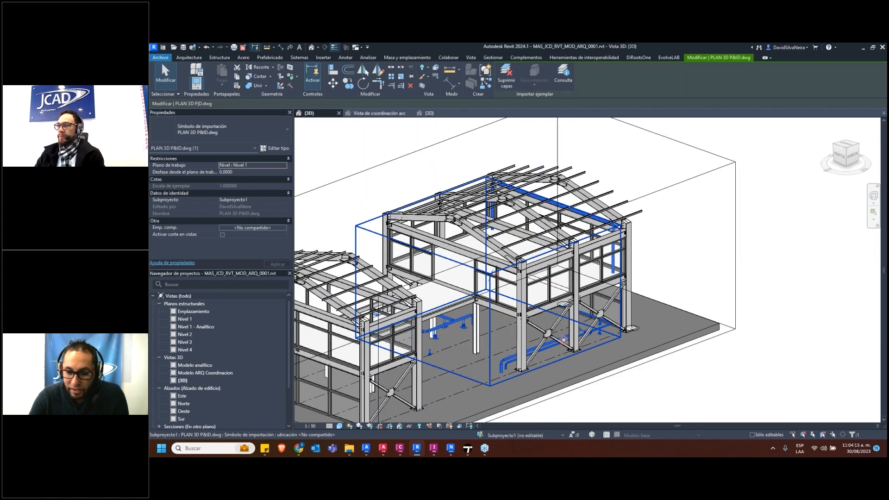
key("Escape")
scroll(501, 359, "up", 3)
middle_click_drag(504, 361, 482, 359, "shift")
middle_click_drag(558, 155, 551, 252)
scroll(549, 178, "up", 3)
middle_click_drag(550, 179, 582, 258, "shift")
scroll(565, 186, "down", 3)
scroll(583, 257, "down", 5)
middle_click_drag(491, 345, 462, 304, "shift")
middle_click_drag(523, 389, 469, 374, "shift")
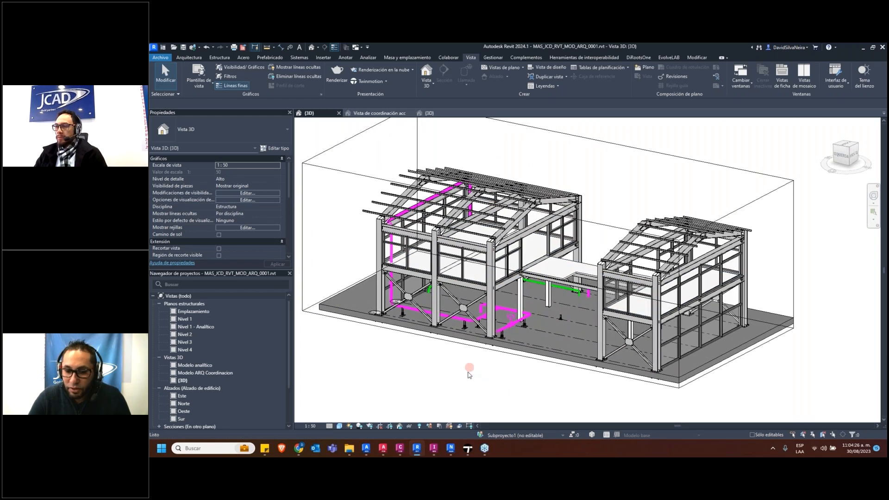
Switch to Autodesk Docs in Chrome, close the open drawing and list the subfolders of 01_TRABAJO EN CURSO
left_click(299, 448)
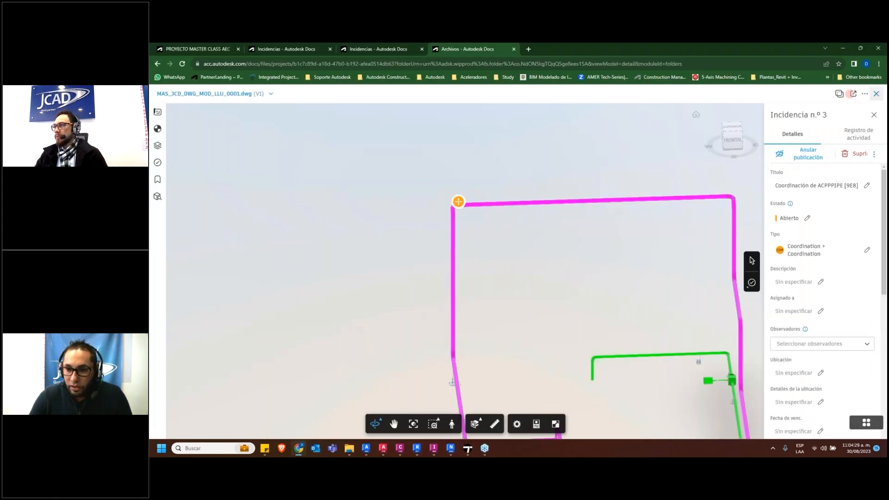
left_click(877, 94)
left_click(251, 201)
left_click(250, 187)
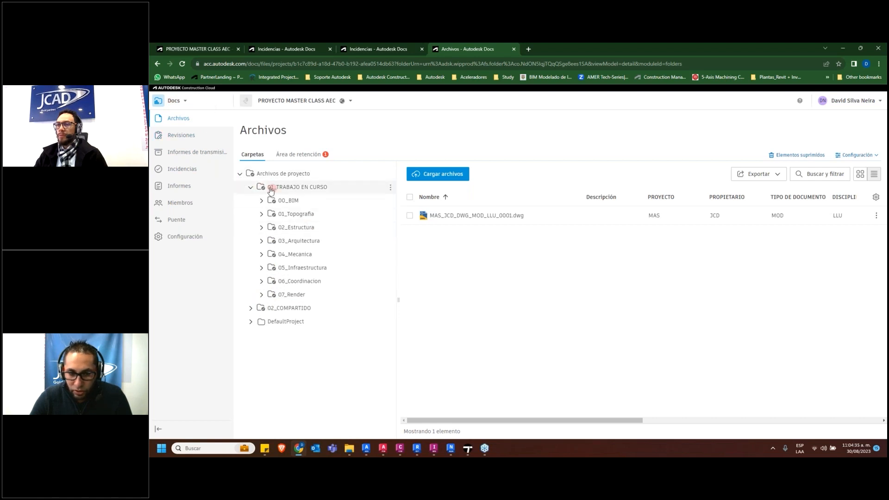
Open TOP_JCD_DWG_MOD_EST_0001.dwg from the A_Modelo folder of 01_Topografia and go back to the file list
left_click(262, 214)
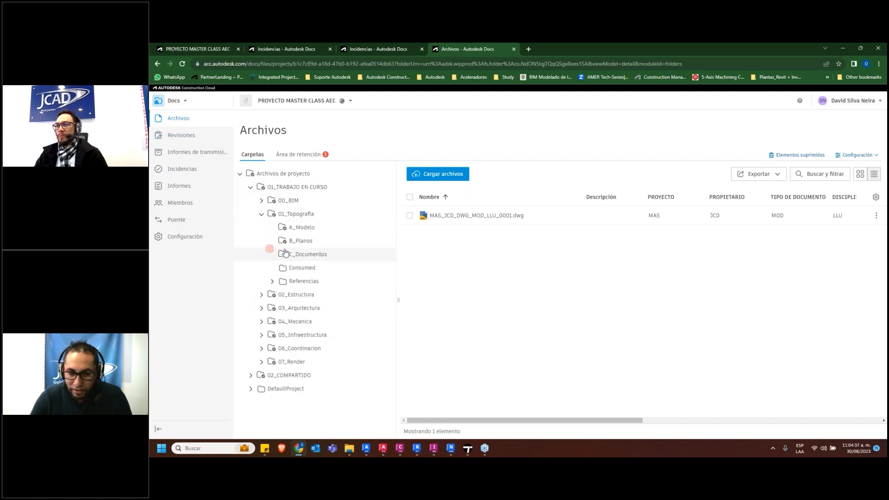
left_click(306, 227)
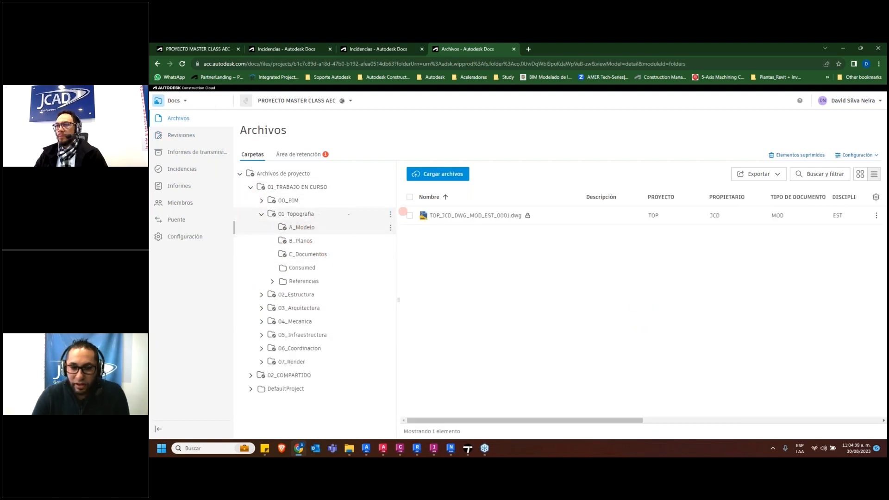
left_click(445, 217)
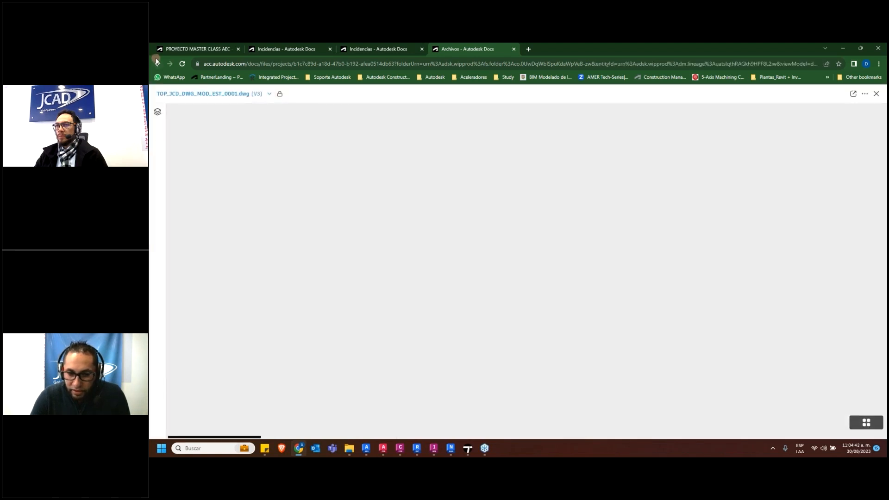
left_click(157, 63)
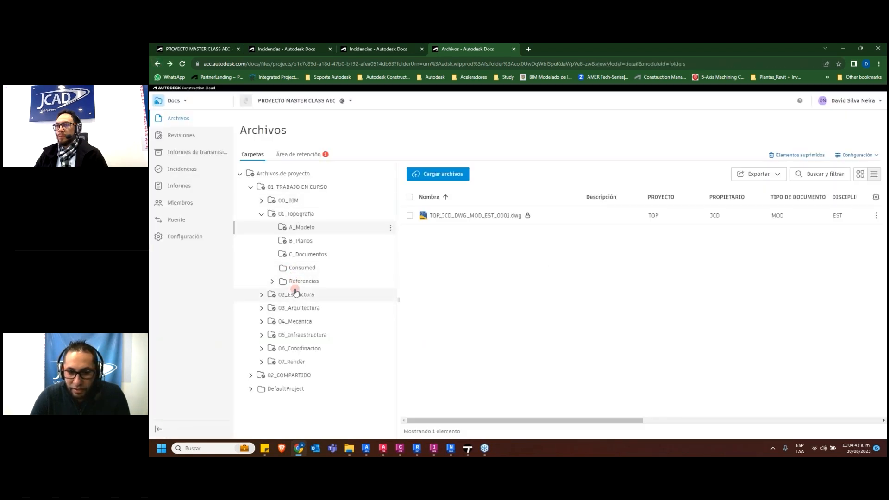
left_click(307, 228)
left_click(468, 216)
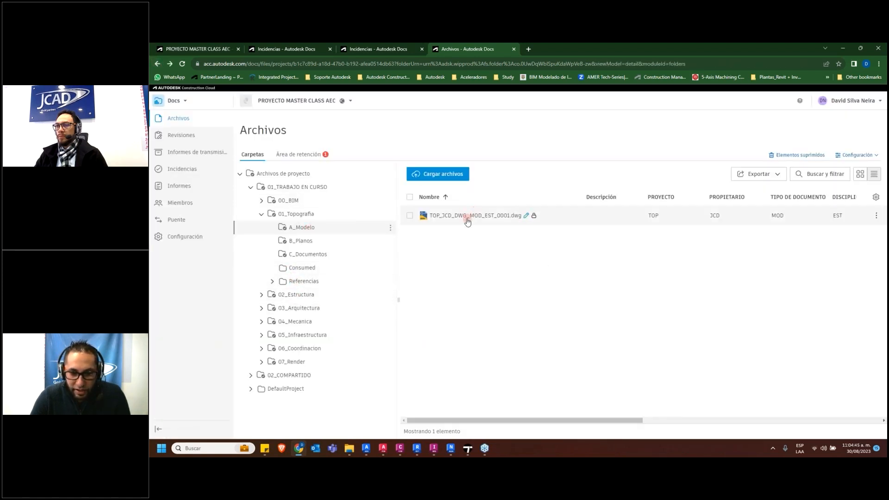
Open MAS_JCD_RVT_MOD_EST_0001.rvt from the A_Modelo folder of 02_Estructura and view the steel structure up close
left_click(261, 295)
left_click(305, 308)
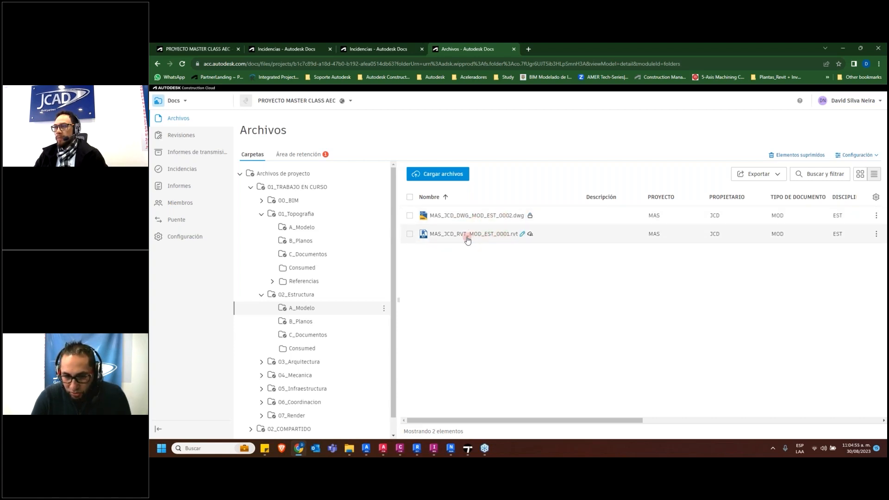
left_click(470, 234)
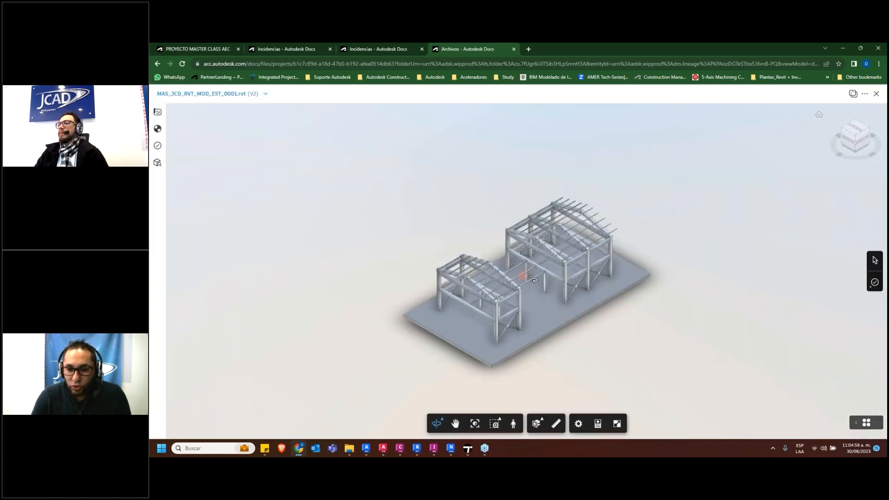
scroll(497, 274, "up", 5)
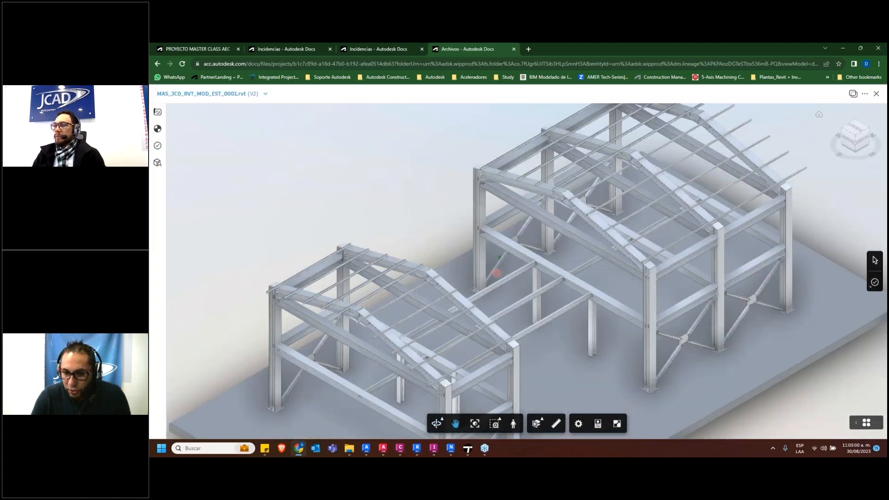
left_click_drag(496, 273, 570, 278)
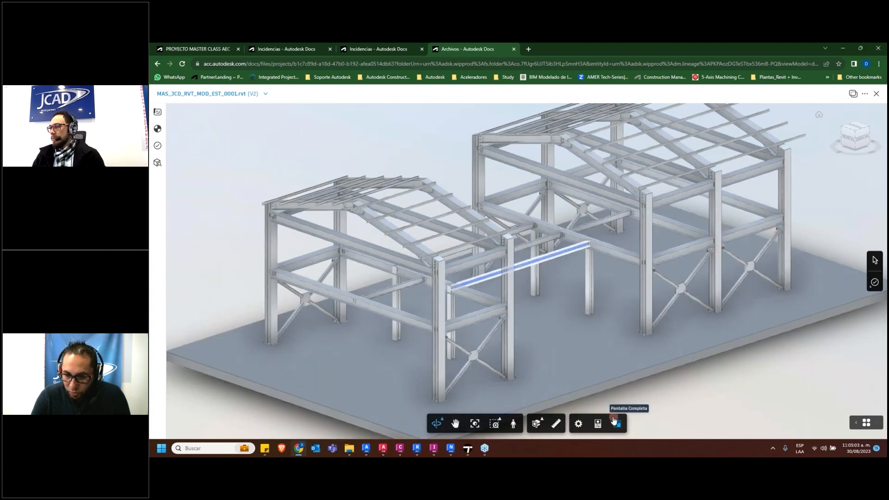
Show the properties of the IPE beam connecting the two buildings and enlarge the properties window
left_click(599, 425)
left_click_drag(815, 181, 640, 119)
left_click_drag(709, 344, 846, 431)
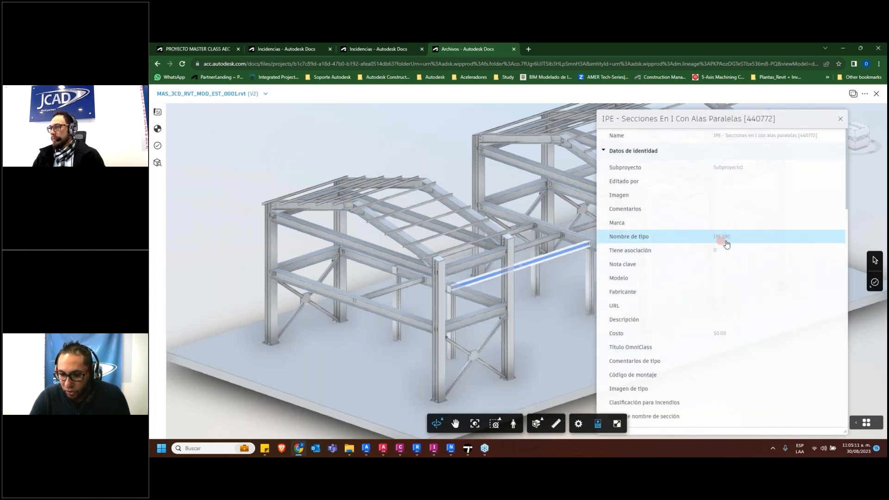
Read through the IPE beam's identity, constraint, dimension, material, structural and geometric position properties
scroll(727, 222, "down", 2)
scroll(728, 224, "up", 2)
scroll(743, 315, "down", 2)
scroll(745, 320, "down", 8)
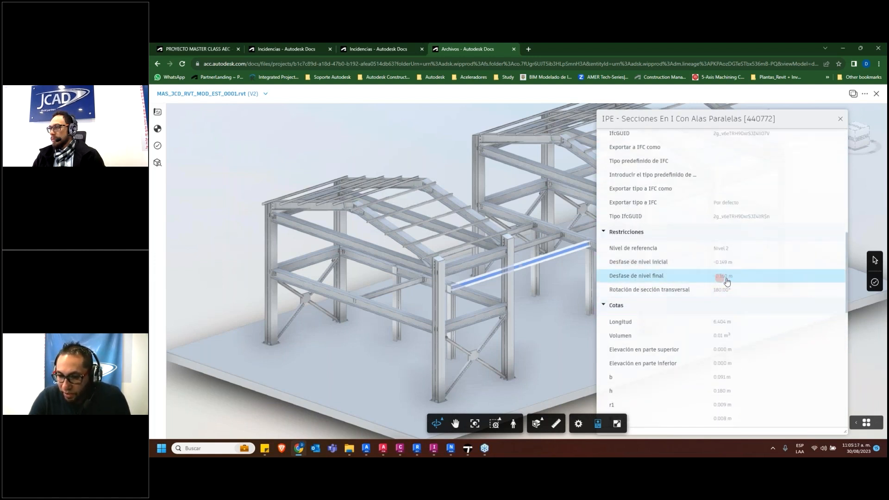
scroll(710, 316, "down", 6)
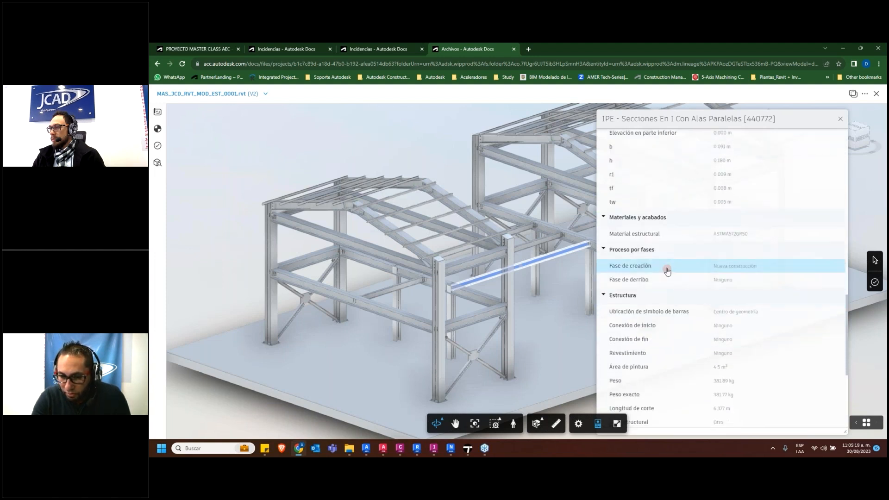
scroll(673, 267, "down", 5)
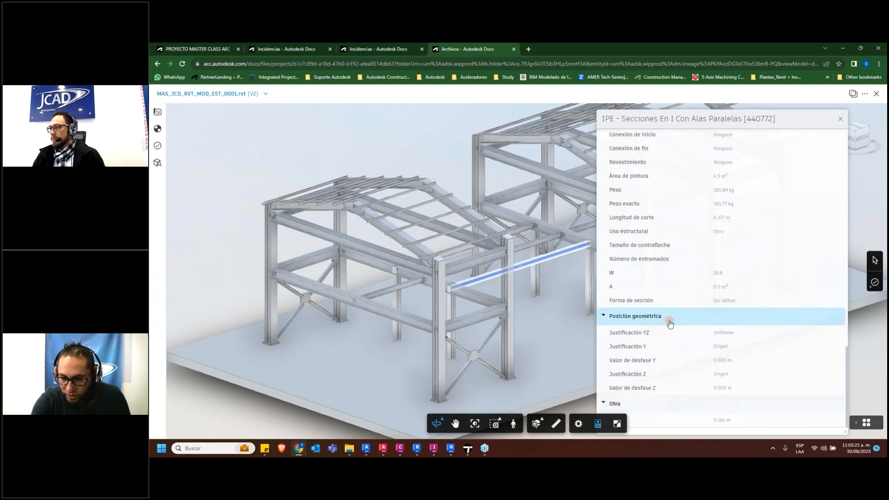
scroll(675, 310, "up", 3)
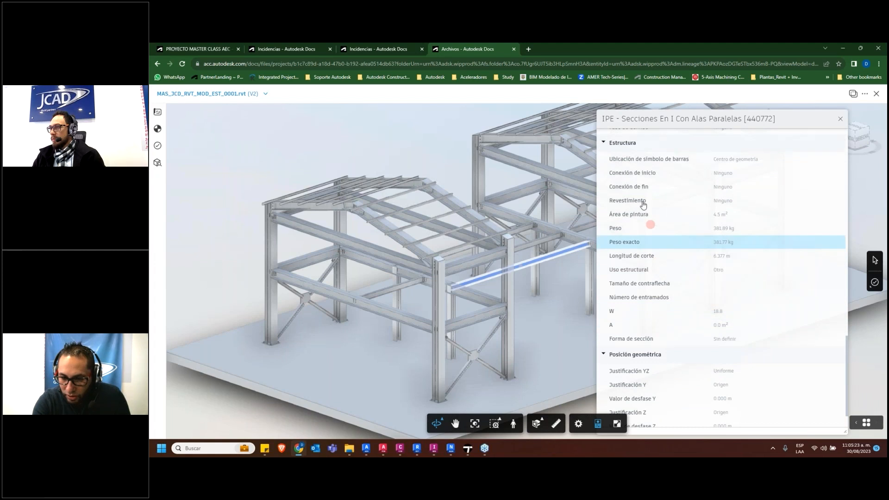
left_click(621, 143)
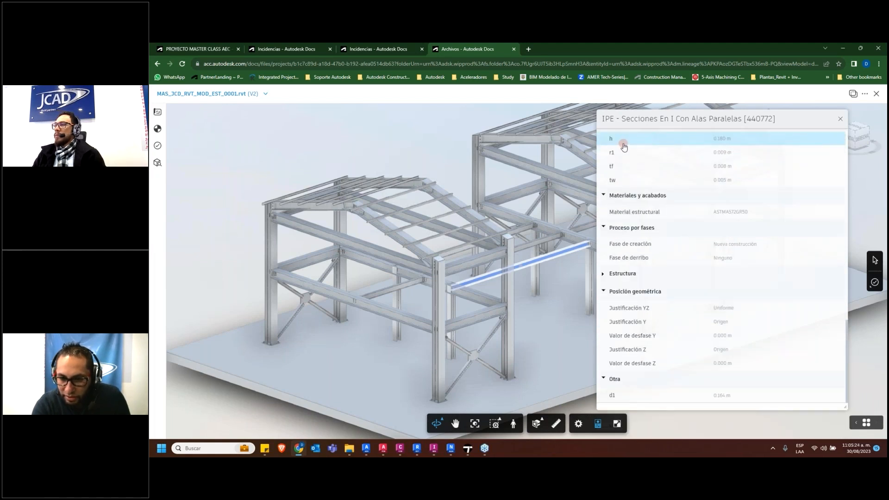
left_click(621, 273)
scroll(689, 367, "down", 3)
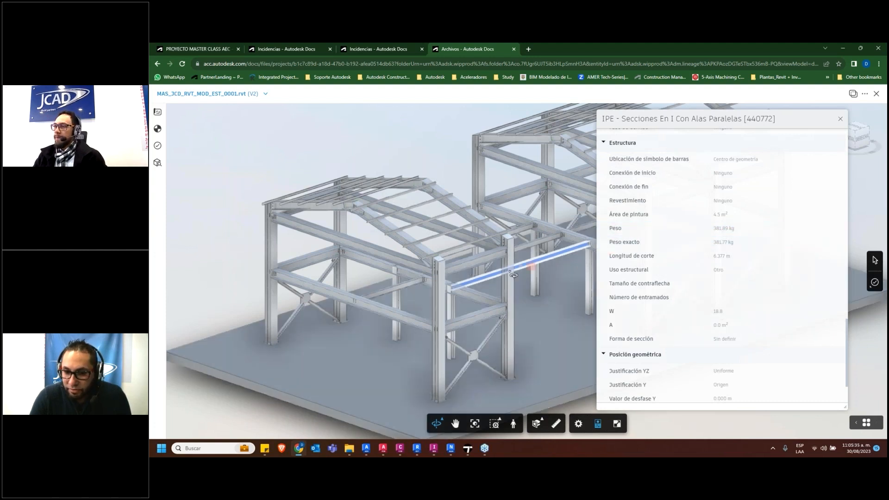
Select the front corner column of the smaller building and review its structural, material and dimension properties
left_click(443, 277)
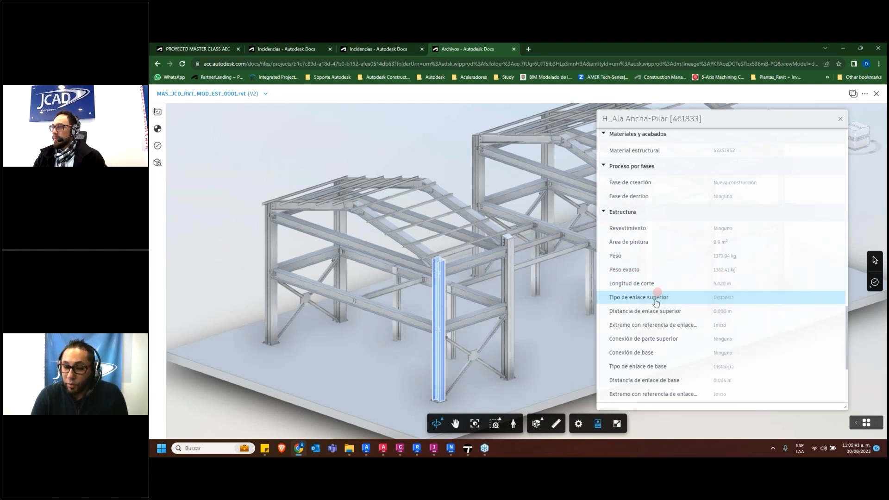
scroll(655, 324, "up", 1)
scroll(656, 327, "up", 2)
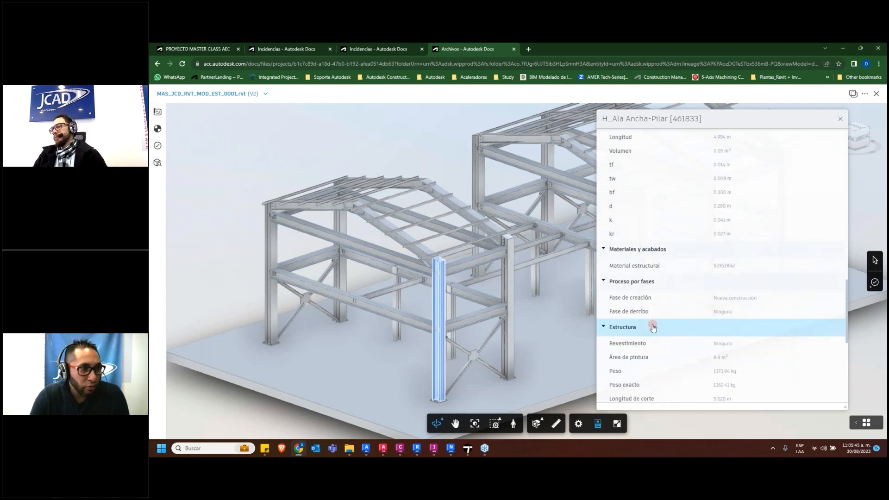
scroll(653, 327, "up", 2)
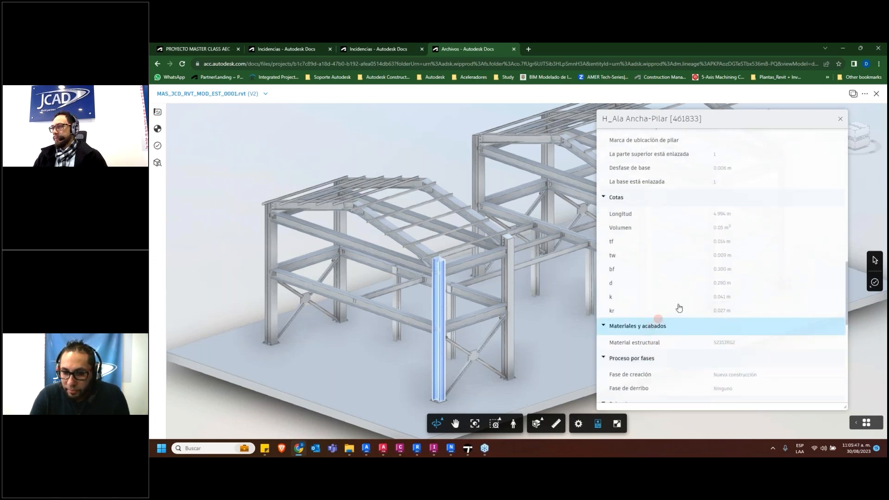
Close the column's properties and the structural model to return to the A_Modelo file list of 02_Estructura
left_click(840, 119)
left_click(876, 93)
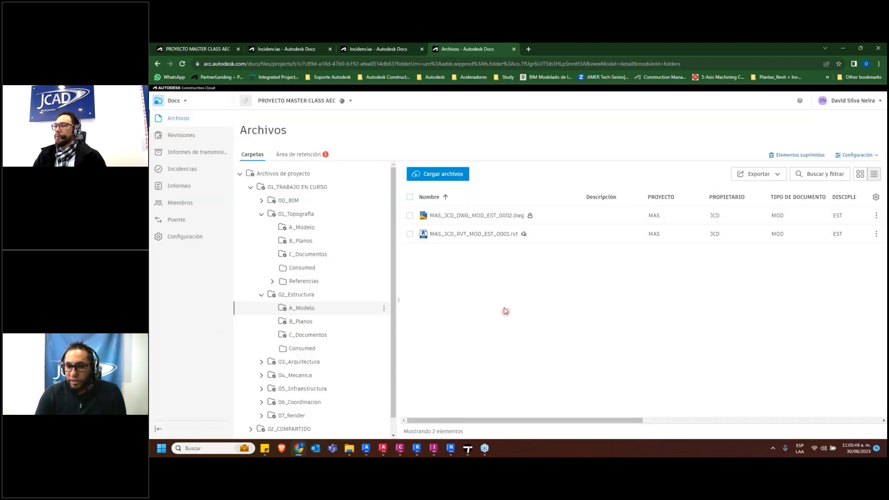
scroll(347, 316, "down", 1)
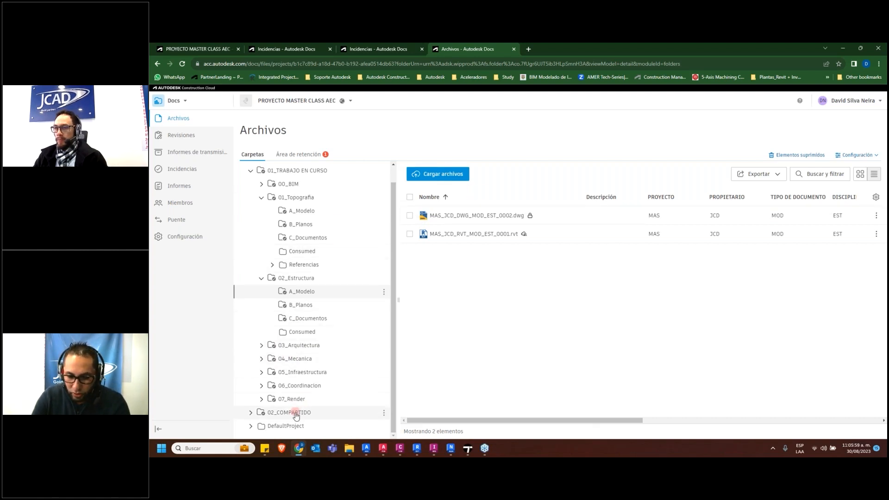
left_click(178, 101)
left_click(447, 354)
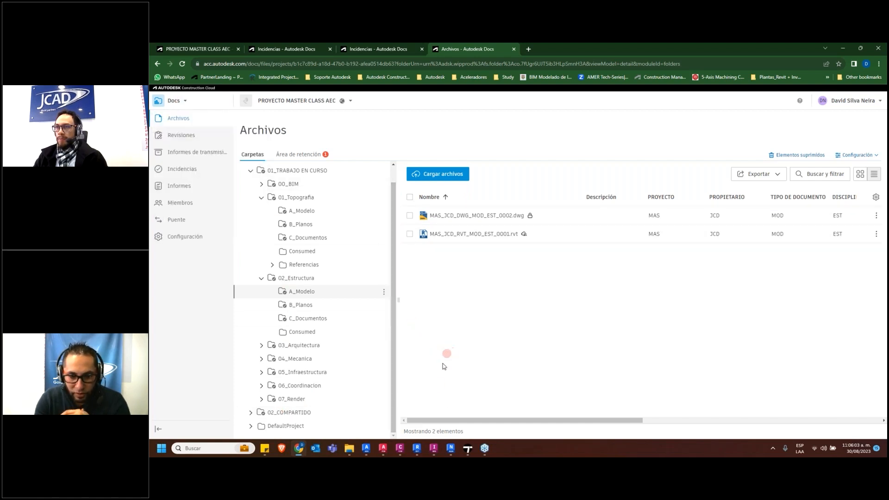
Switch to Navisworks Manage and close the issues window to view the model from another angle
left_click(449, 450)
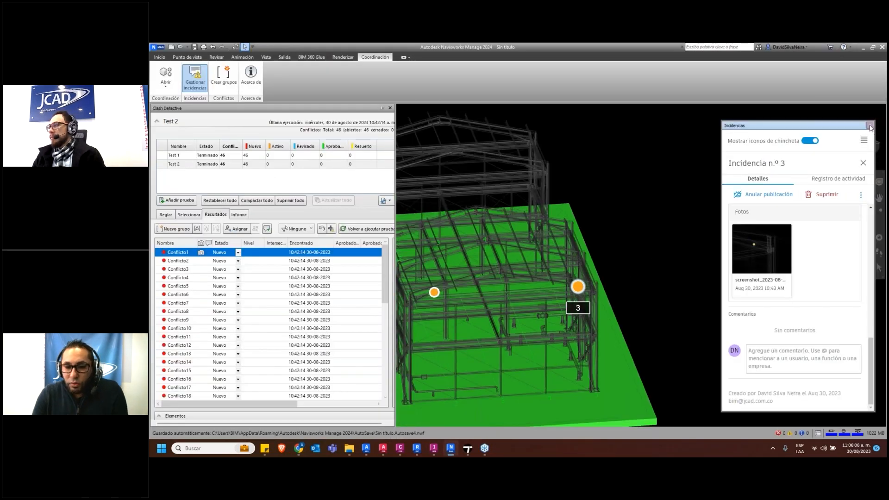
middle_click_drag(579, 191, 585, 190, "shift")
mouse_move(444, 246)
middle_mouse_down()
mouse_move(587, 266)
mouse_move(539, 251)
mouse_move(709, 257)
mouse_move(684, 270)
mouse_move(741, 258)
mouse_move(646, 257)
middle_mouse_up()
Open all three models from the 02_COMPARTIDO coordination space of PROYECTO MASTER CLASS AEC, discarding the current document's unsaved changes
left_click(169, 98)
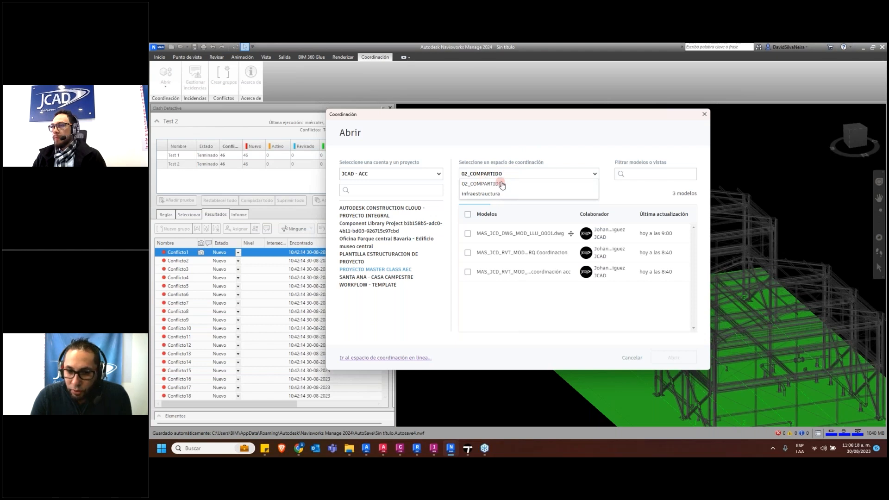
left_click(365, 173)
left_click(426, 144)
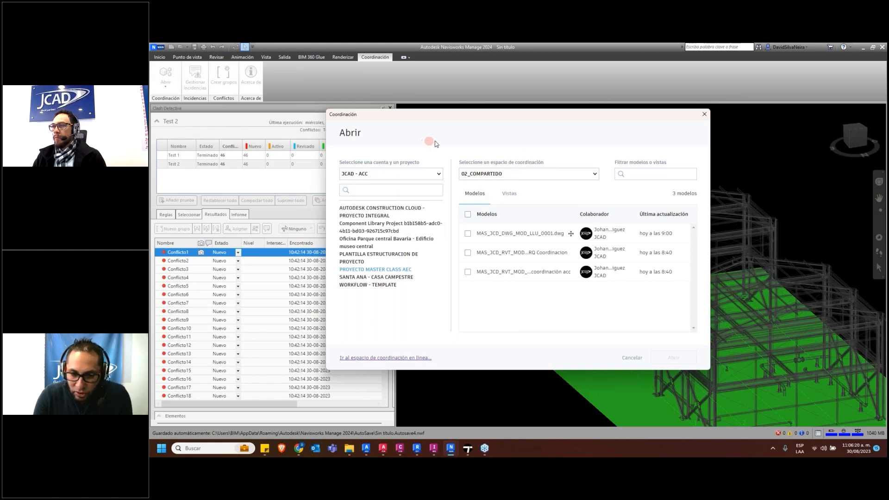
left_click(468, 214)
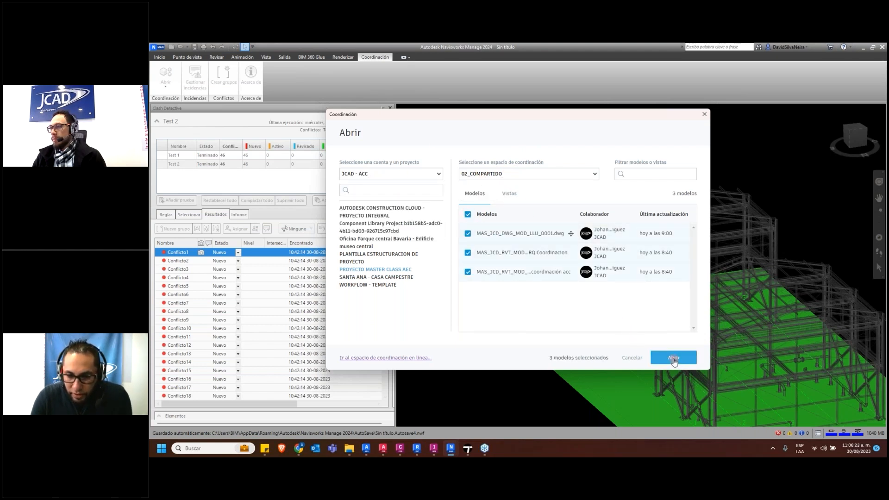
left_click(674, 360)
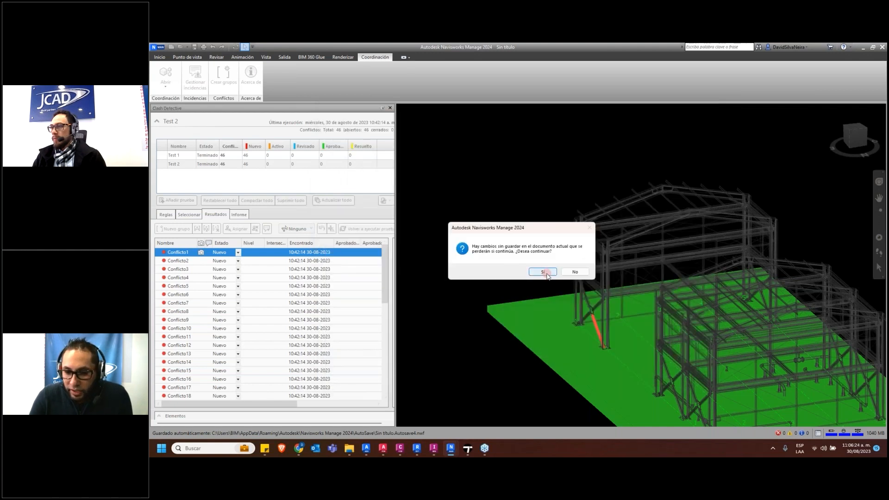
left_click(544, 272)
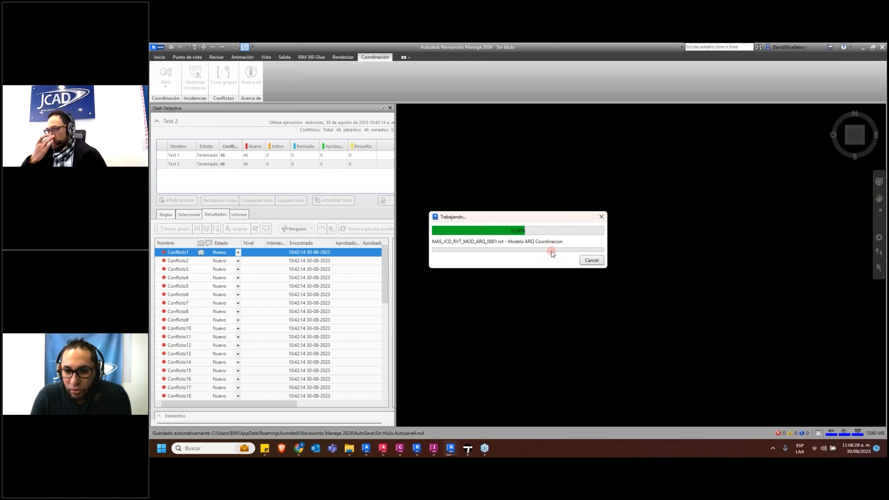
View the combined structural, architectural and piping models from a corner and show the project's coordination issues
scroll(557, 261, "down", 3)
middle_click_drag(546, 265, 751, 283)
left_click(736, 274)
scroll(685, 275, "down", 3)
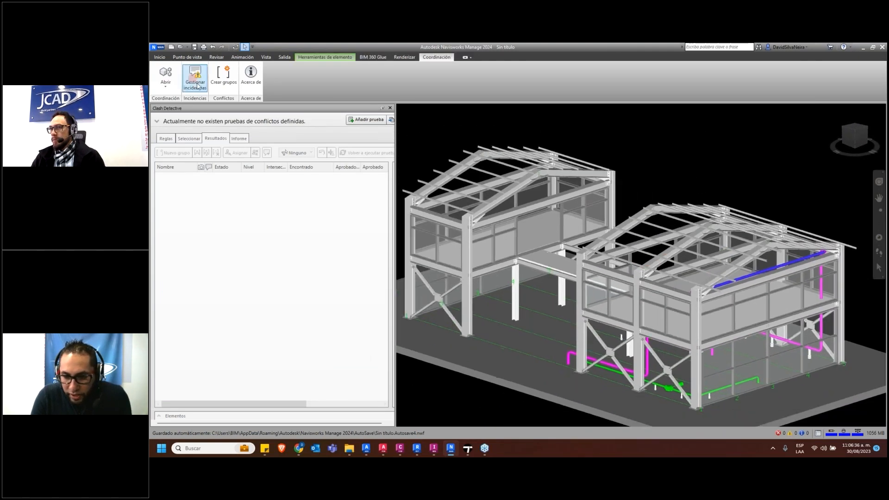
left_click(196, 77)
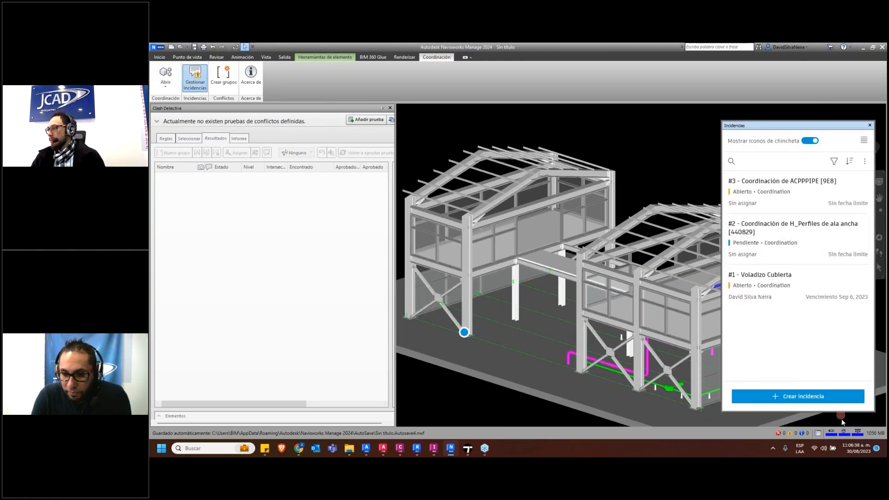
left_click(818, 401)
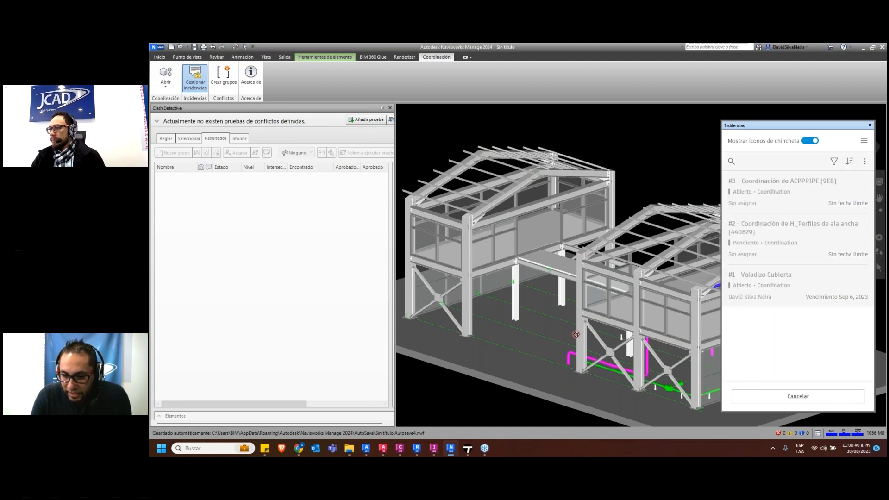
middle_click_drag(608, 283, 550, 263)
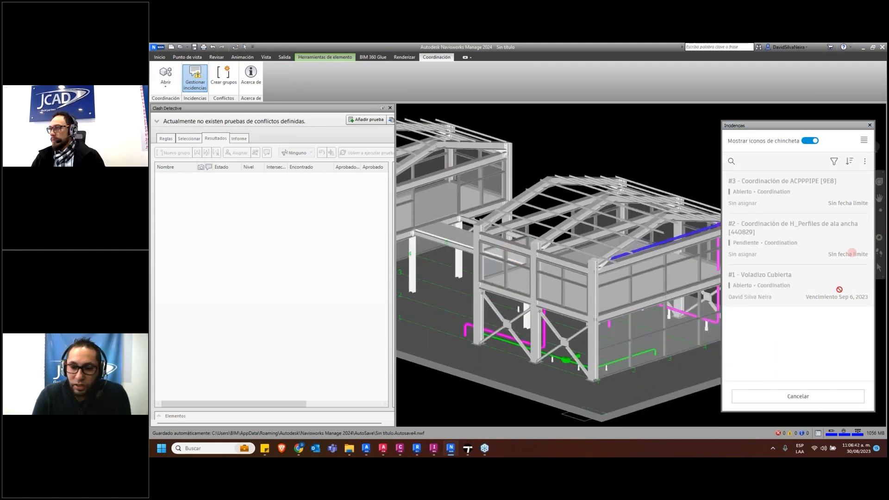
left_click(808, 398)
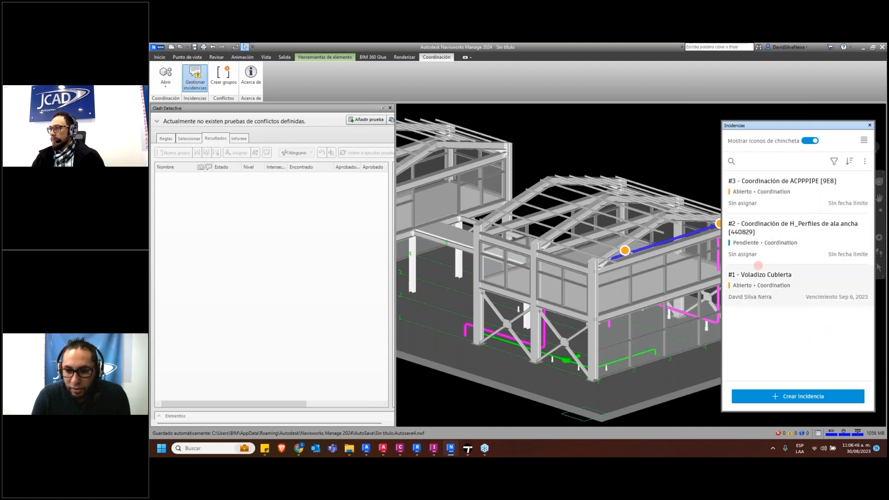
left_click(789, 397)
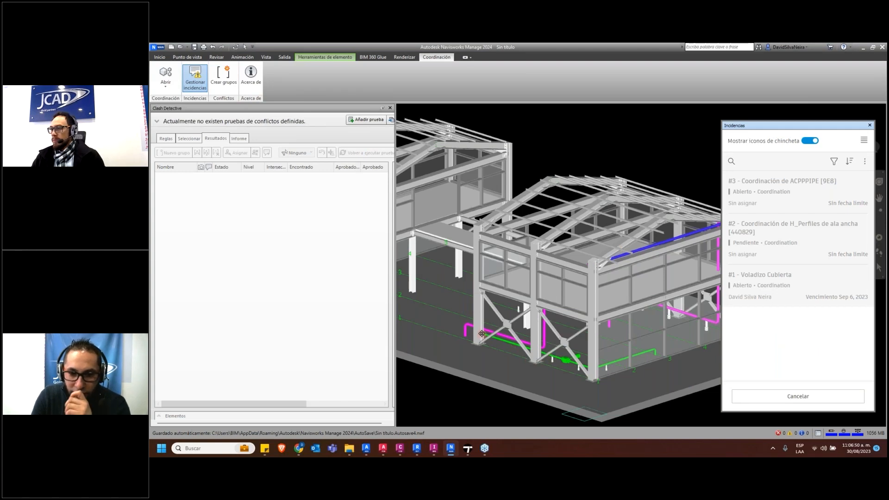
middle_click_drag(549, 328, 698, 329, "shift")
middle_click_drag(507, 327, 647, 332, "shift")
scroll(514, 276, "up", 5)
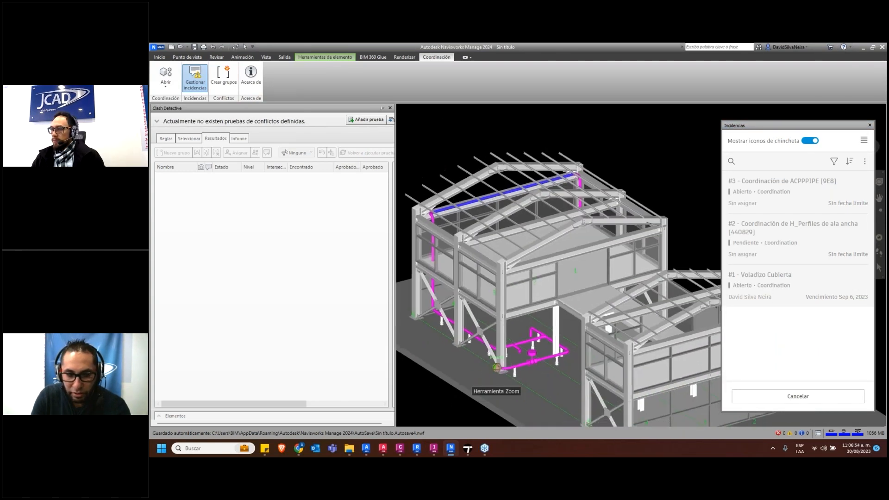
scroll(514, 276, "up", 8)
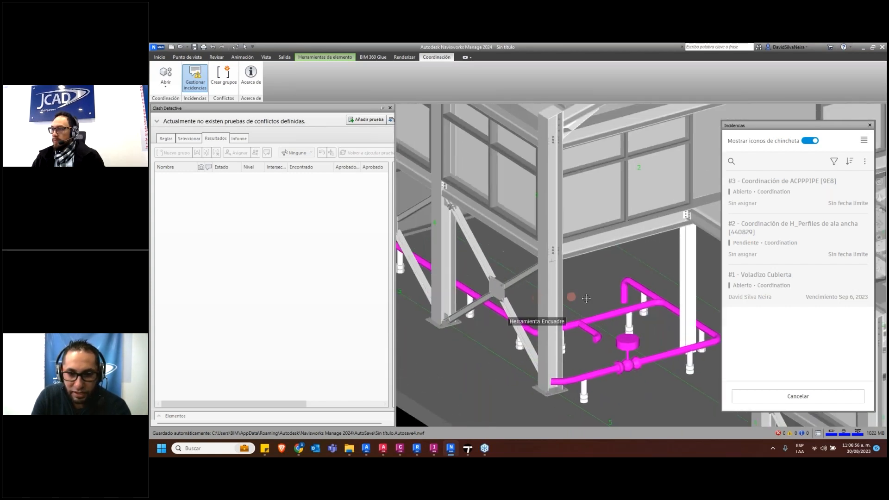
scroll(510, 217, "down", 4)
Add two clash tests and run the second with MAS_JCD_DWG_MOD_LLU_0001.dwg against the ARQ and EST Revit models
left_click(366, 119)
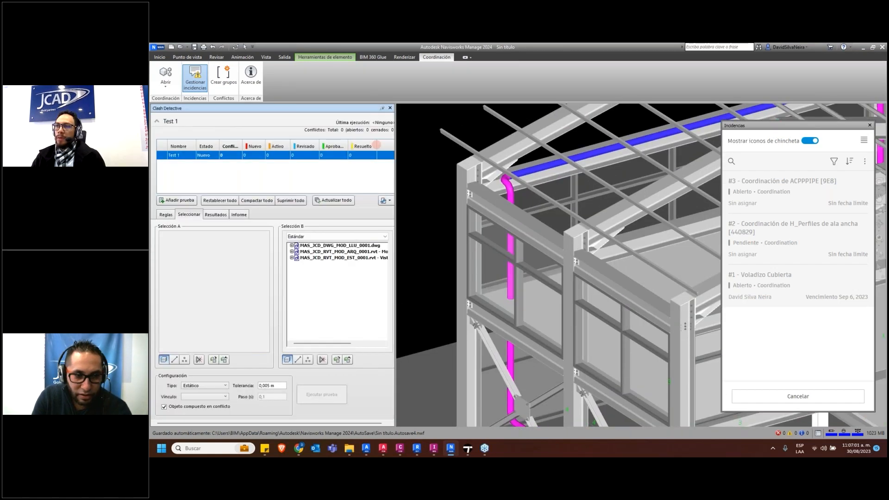
left_click(177, 200)
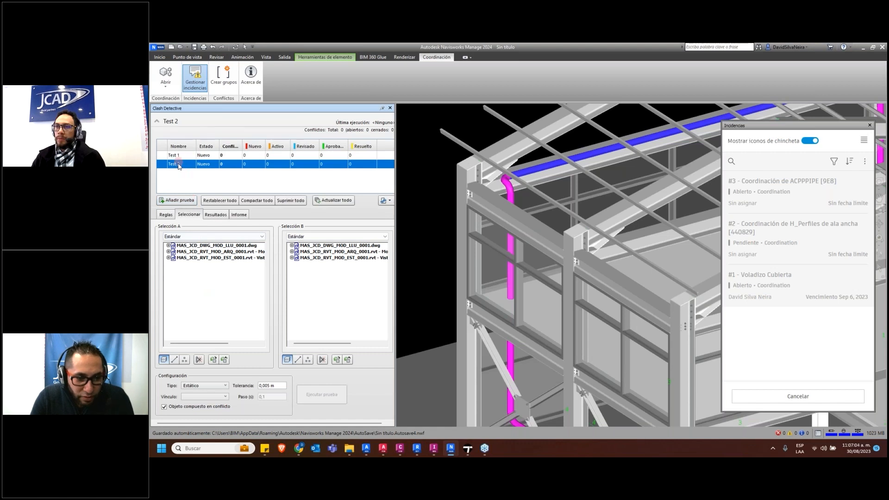
left_click(225, 246)
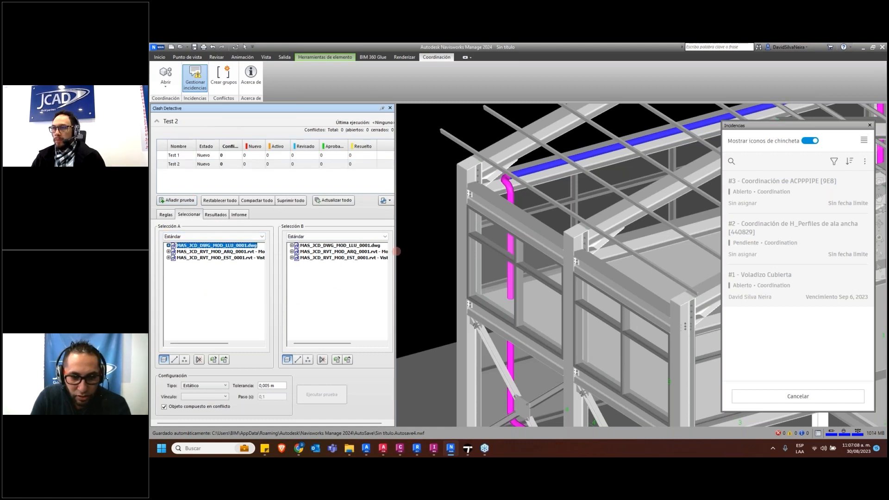
left_click(356, 259)
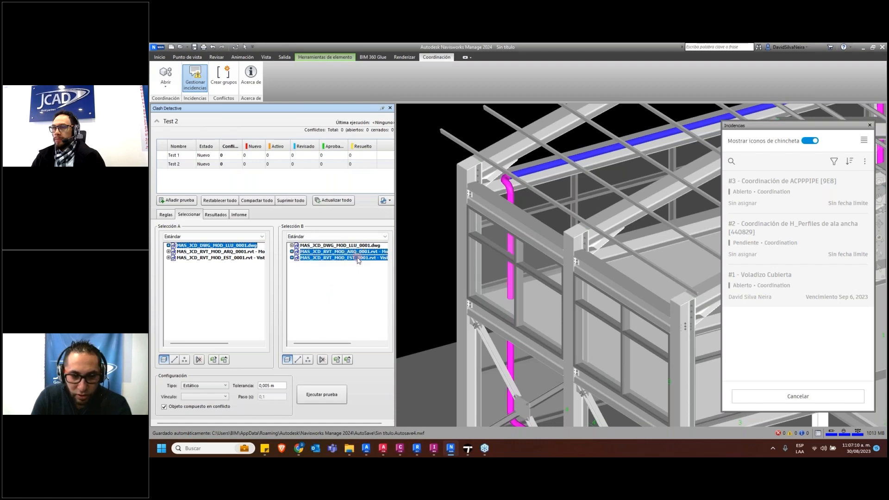
left_click(322, 395)
Select Conflicto2 in the Test 2 results and frame the clashing pipe within its surroundings
scroll(604, 241, "down", 5)
middle_click_drag(581, 181, 629, 185)
left_click(178, 261)
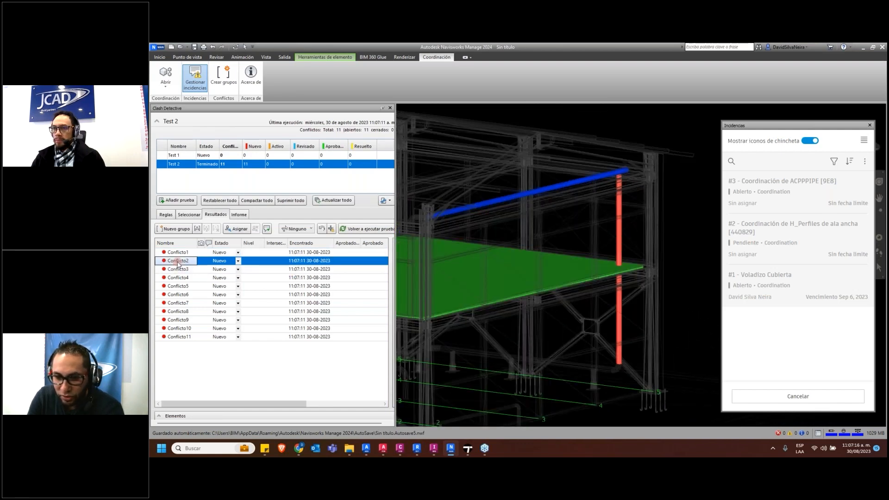
scroll(551, 253, "down", 6)
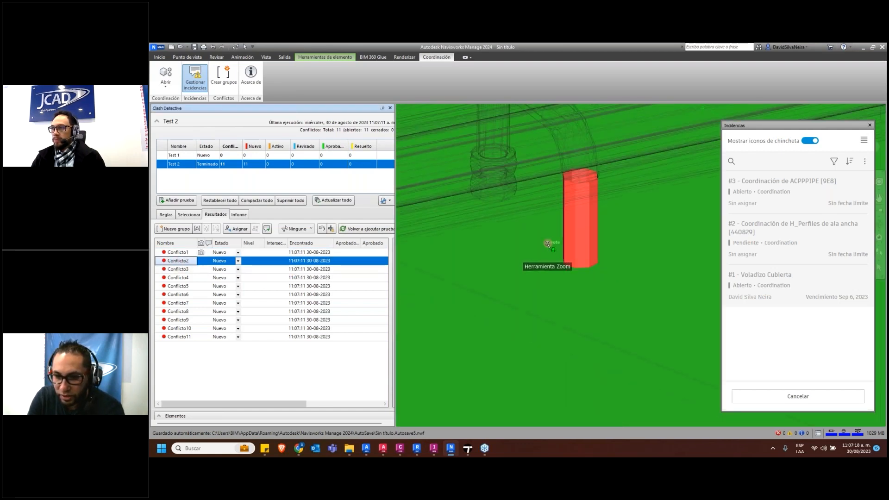
scroll(544, 264, "down", 2)
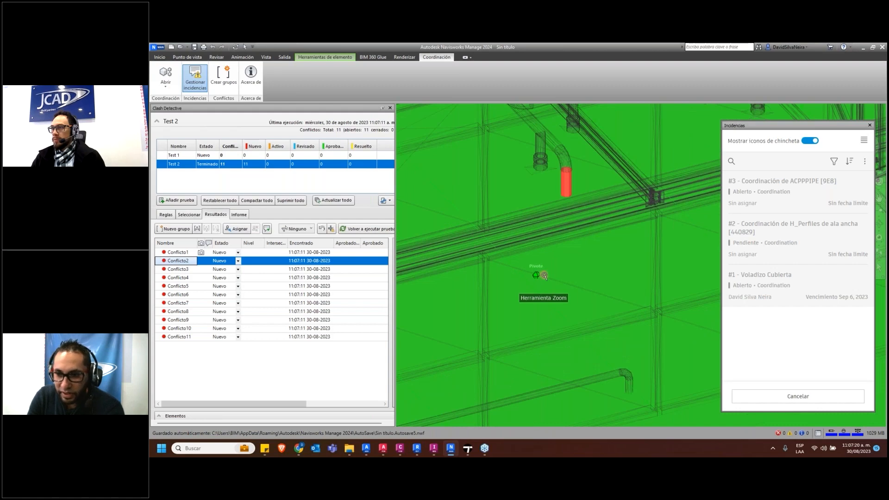
scroll(545, 276, "down", 5)
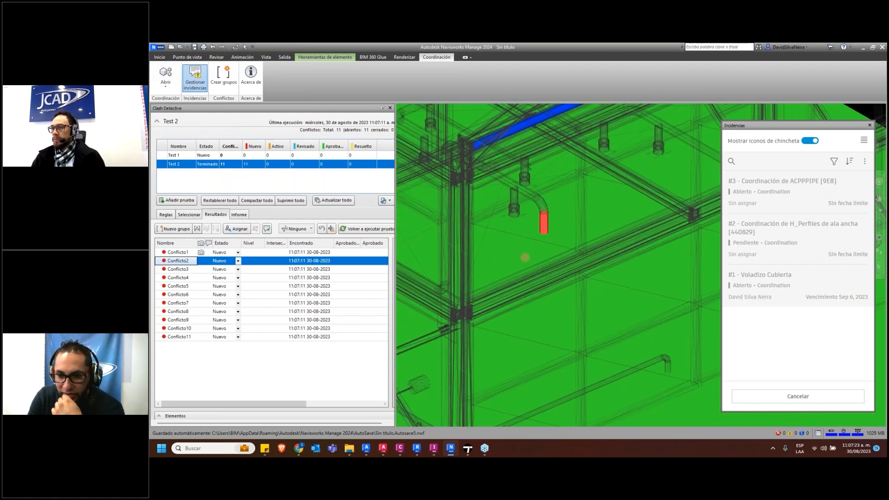
scroll(525, 257, "down", 2)
Restart issue management and create a new issue pinned on the clashing vertical pipe of Conflicto2
left_click(195, 80)
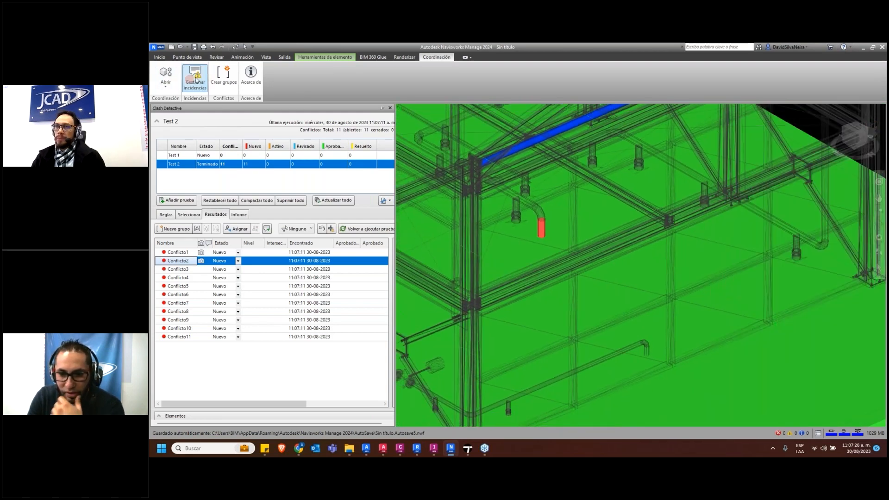
left_click(863, 140)
left_click(854, 157)
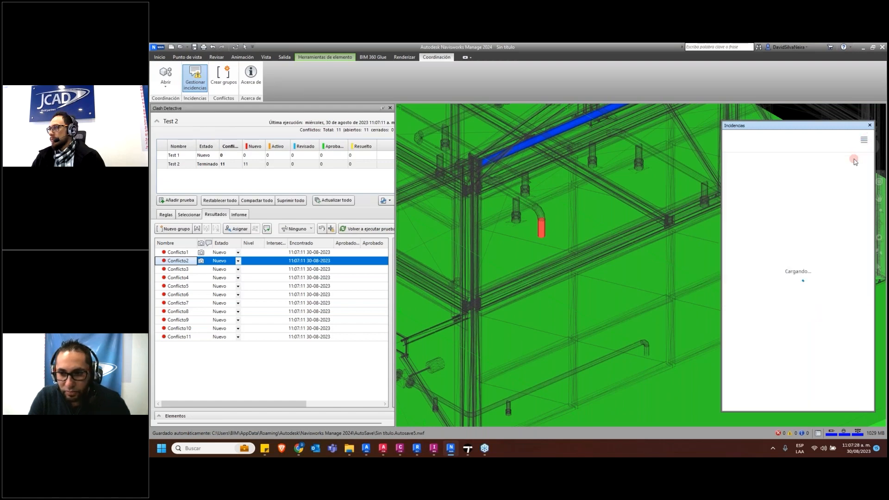
left_click(799, 390)
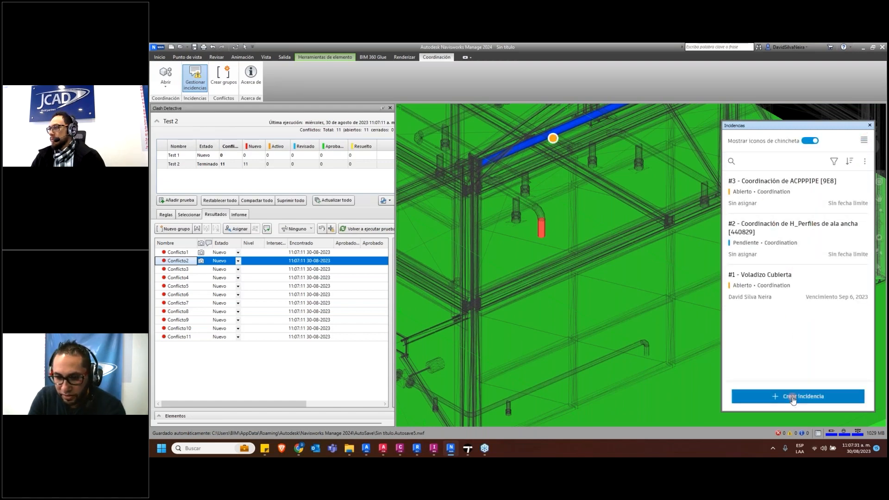
scroll(525, 231, "up", 5)
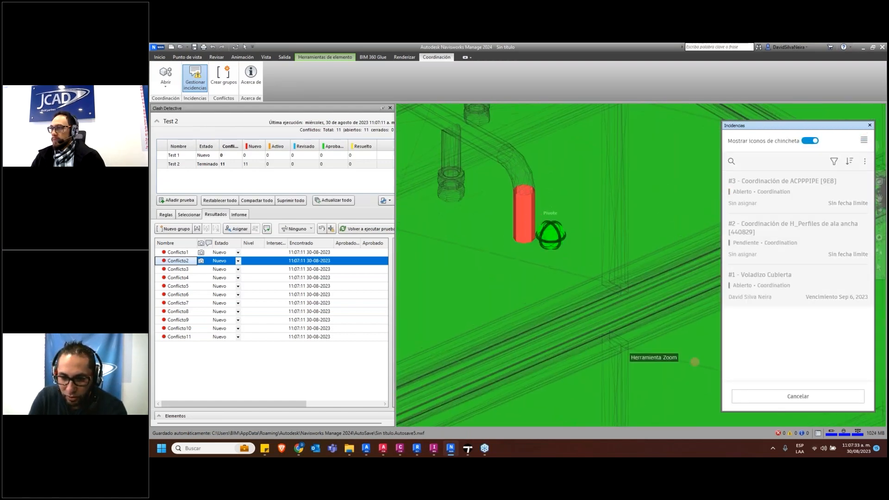
left_click(524, 200)
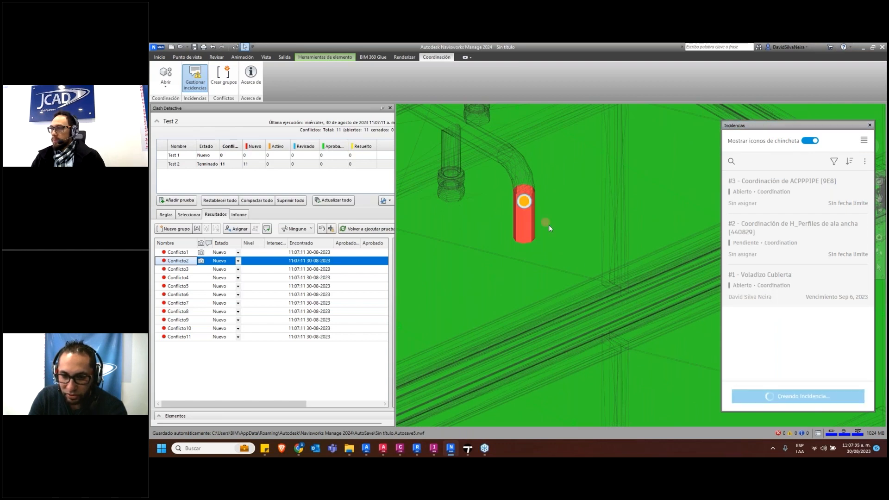
left_click(740, 367)
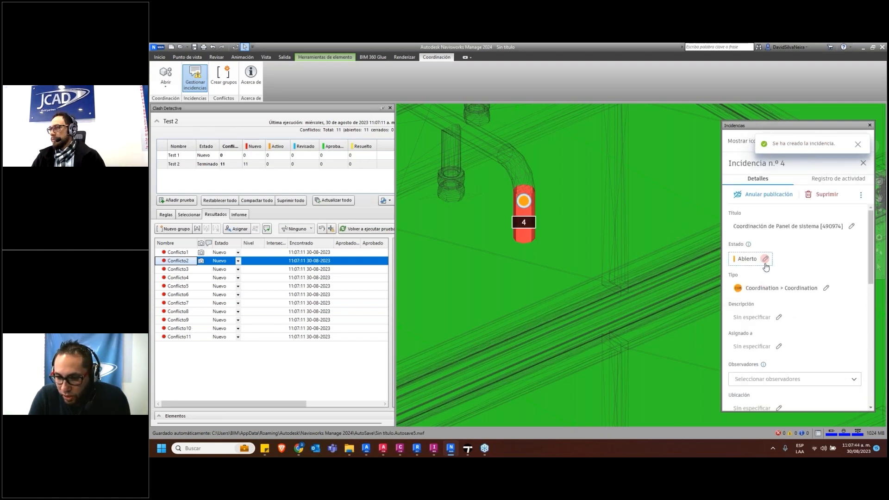
Set the new issue's type to Coordination > Clash and assign it to a project member from JCAD
left_click(787, 288)
left_click(771, 348)
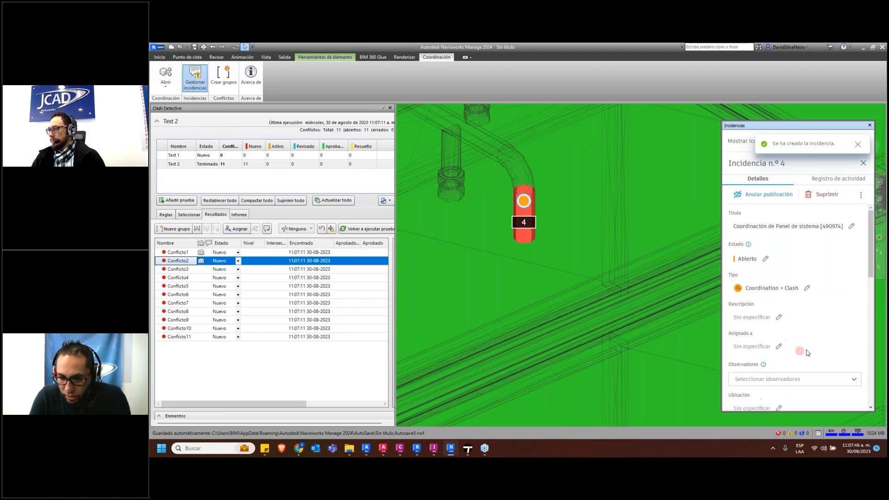
scroll(772, 324, "down", 2)
left_click(778, 279)
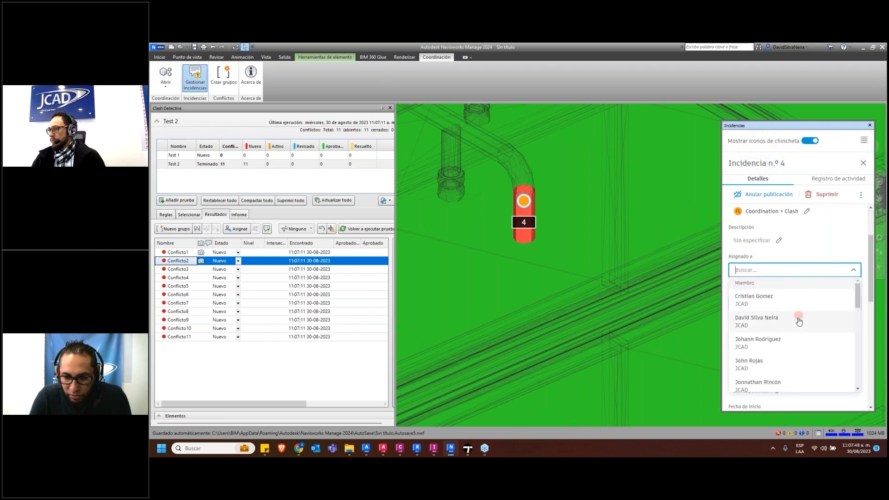
left_click(781, 344)
scroll(792, 315, "down", 5)
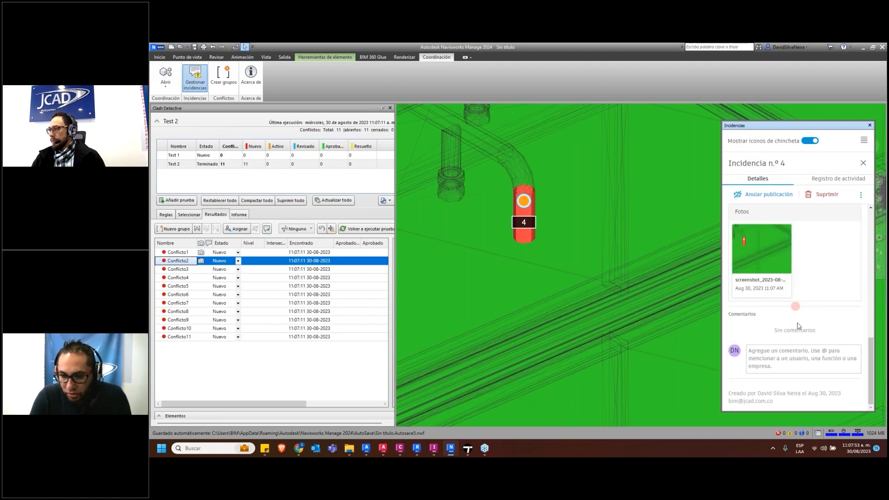
scroll(796, 320, "up", 4)
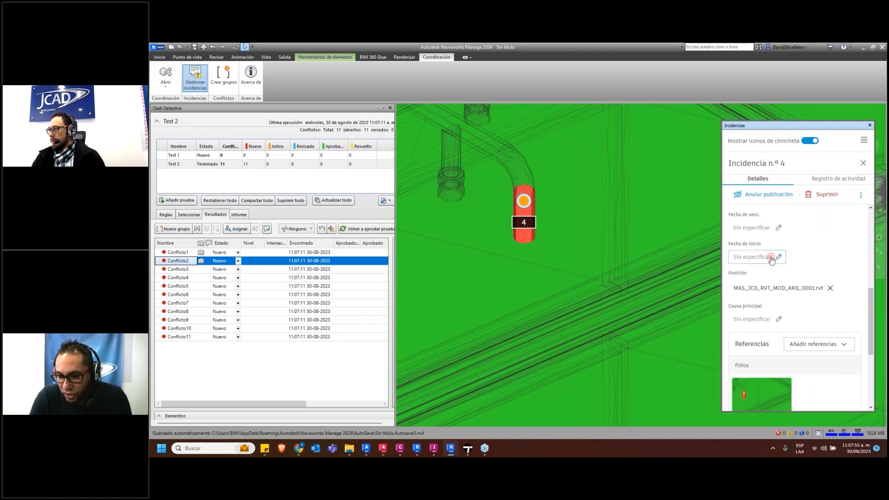
Set the start date of issue 4 to Aug 30, 2023 and close the issues window
left_click(771, 259)
left_click(804, 376)
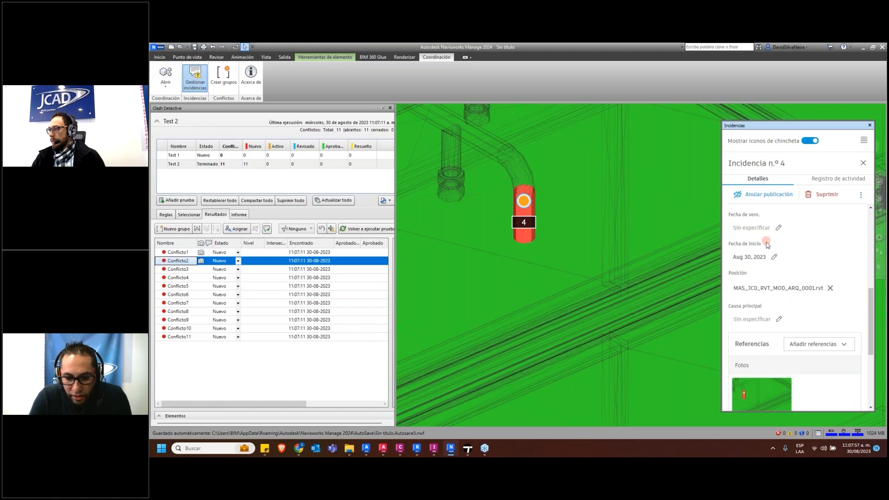
scroll(750, 366, "down", 2)
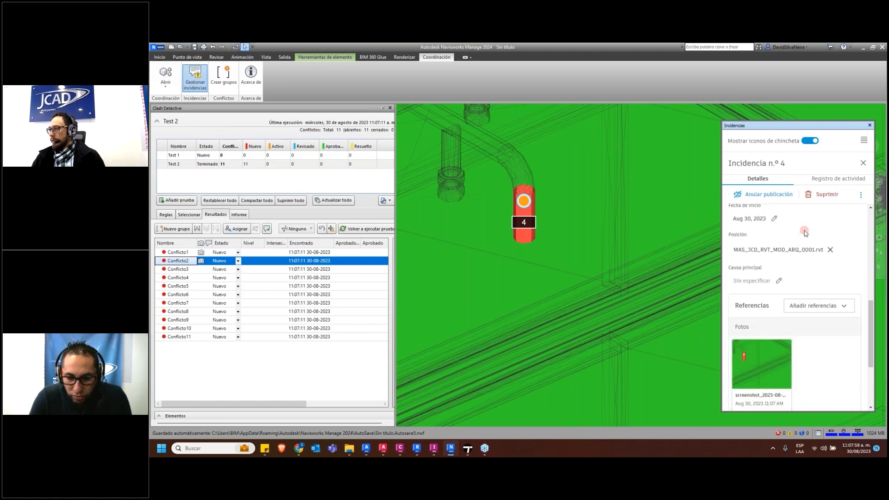
left_click(870, 125)
Switch to Autodesk Docs, open issue 4 from the project's issues and inspect its pin in the linked MAS_JCD_RVT_MOD_ARQ_0001.rvt model
left_click(299, 448)
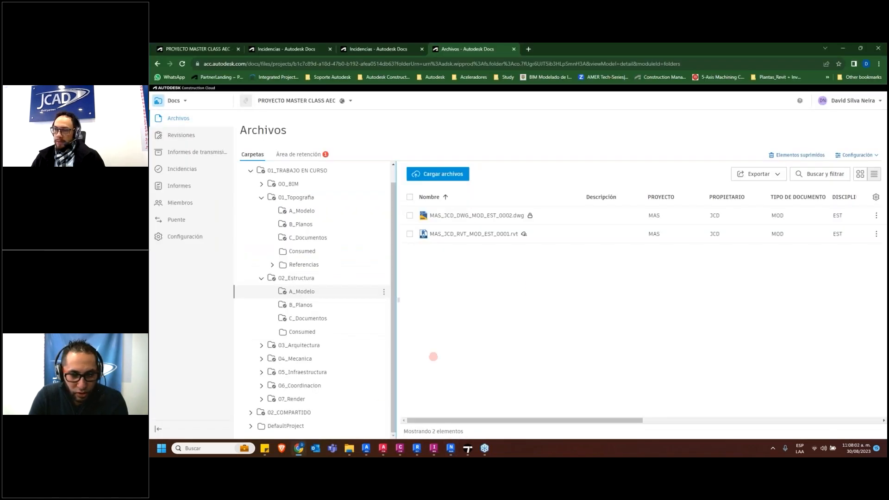
left_click(182, 169)
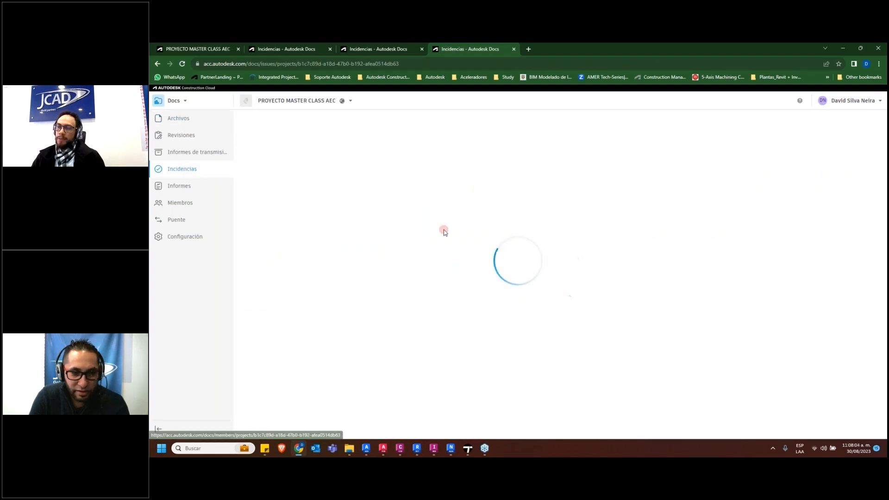
left_click(317, 216)
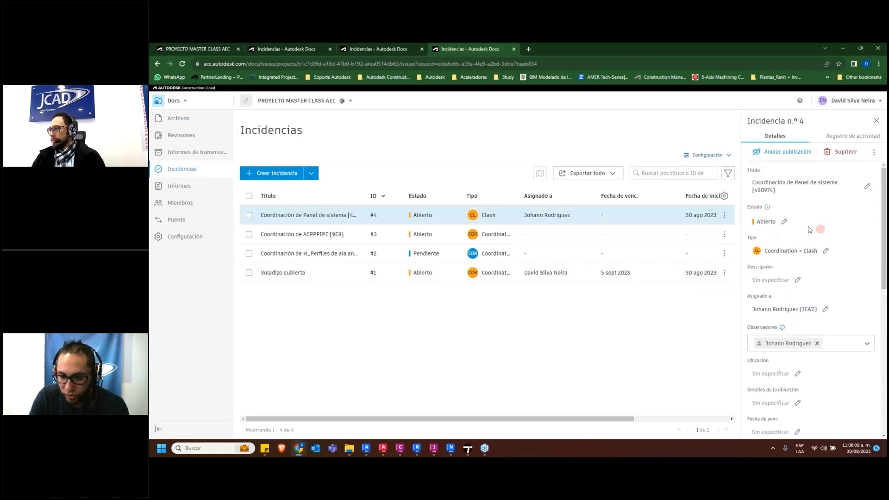
scroll(819, 285, "down", 6)
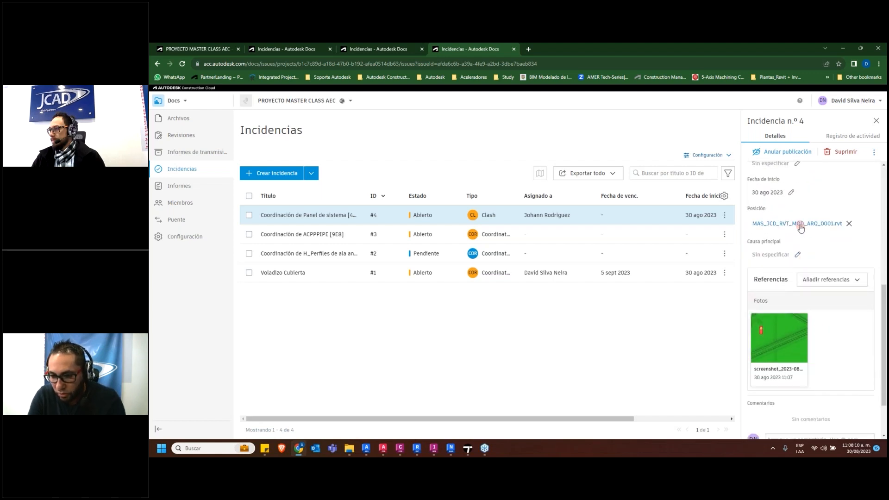
left_click(801, 227)
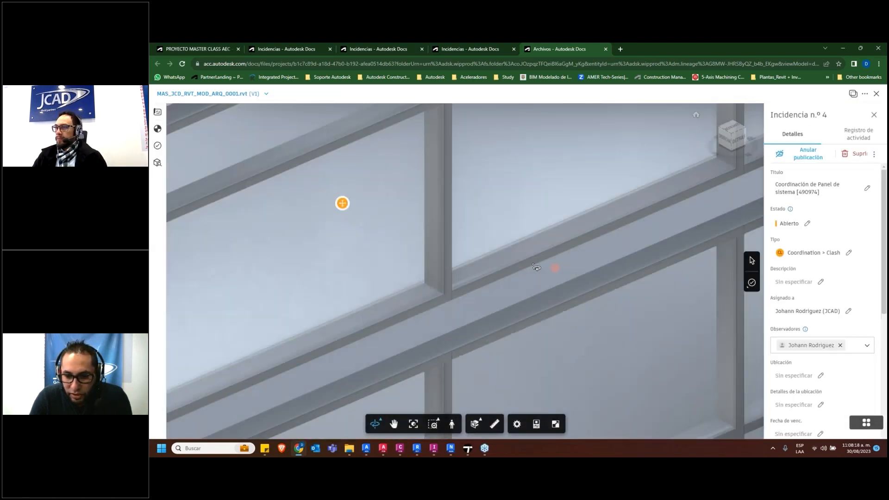
left_click_drag(356, 203, 536, 293)
middle_click_drag(536, 293, 447, 288, "shift")
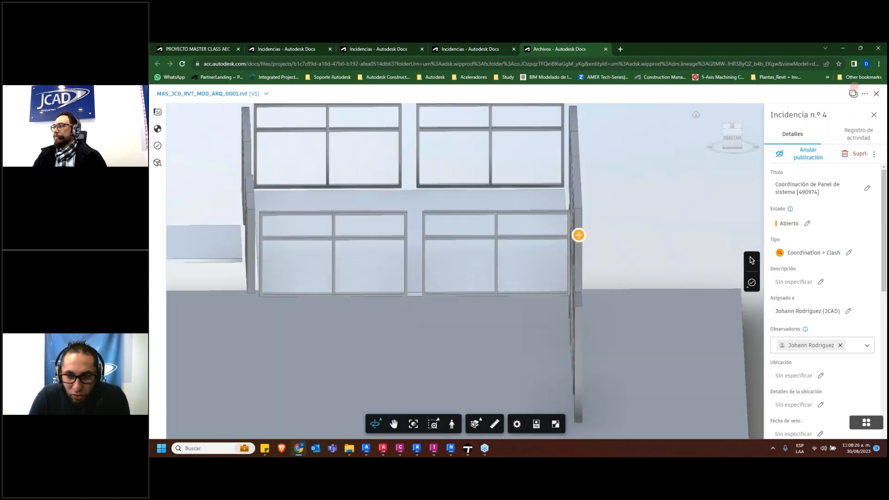
left_click(495, 424)
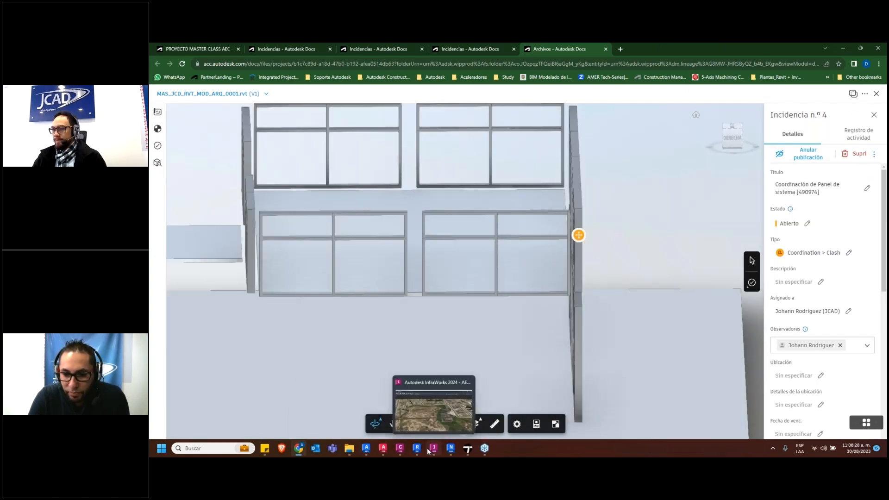
Switch back to Navisworks, frame the clashing pipe within the surrounding structure and reselect Conflicto2 in the Test 2 results
left_click(450, 448)
key("Escape")
scroll(551, 258, "down", 7)
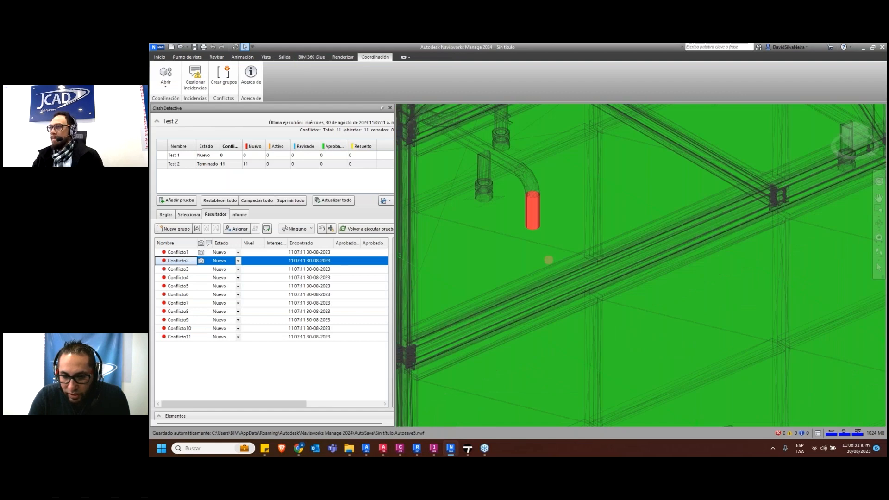
middle_click_drag(546, 271, 574, 298, "shift")
middle_click_drag(499, 364, 569, 264)
scroll(570, 264, "up", 3)
scroll(569, 265, "up", 2)
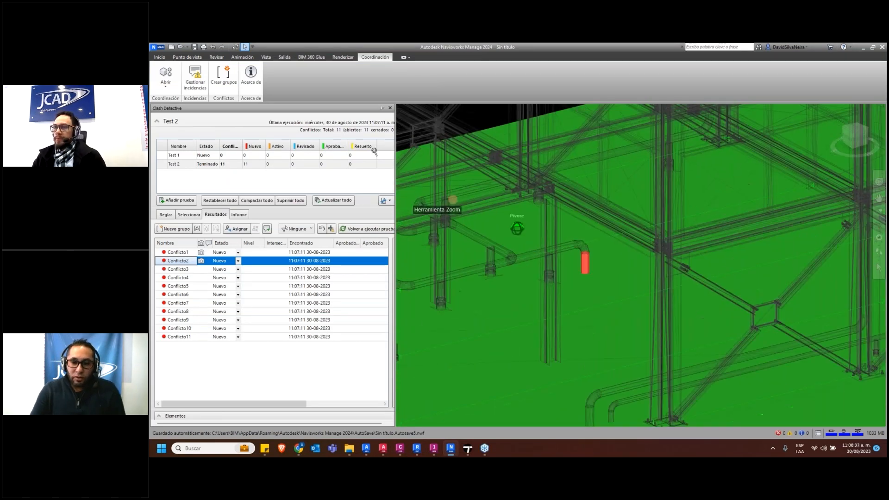
left_click(170, 262)
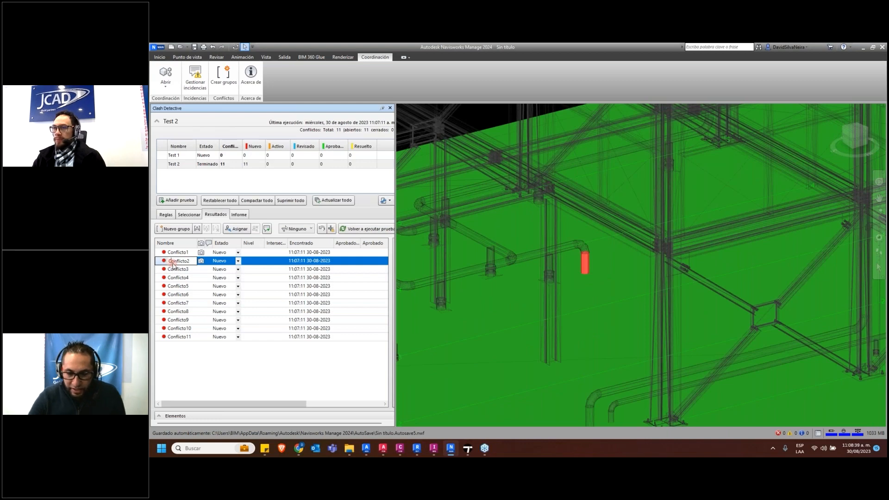
left_click(173, 269)
left_click(174, 262)
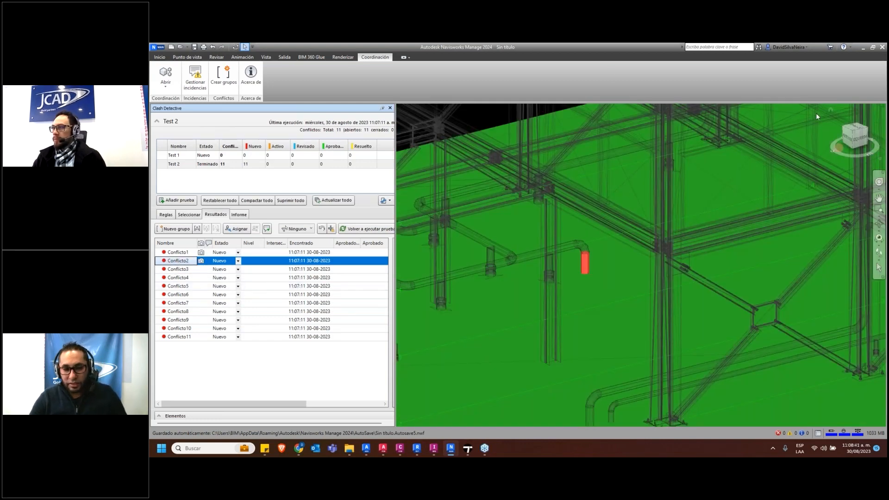
Reopen issue management, leave issue 4's details and create a new issue pinned on the clashing vertical pipe
left_click(195, 78)
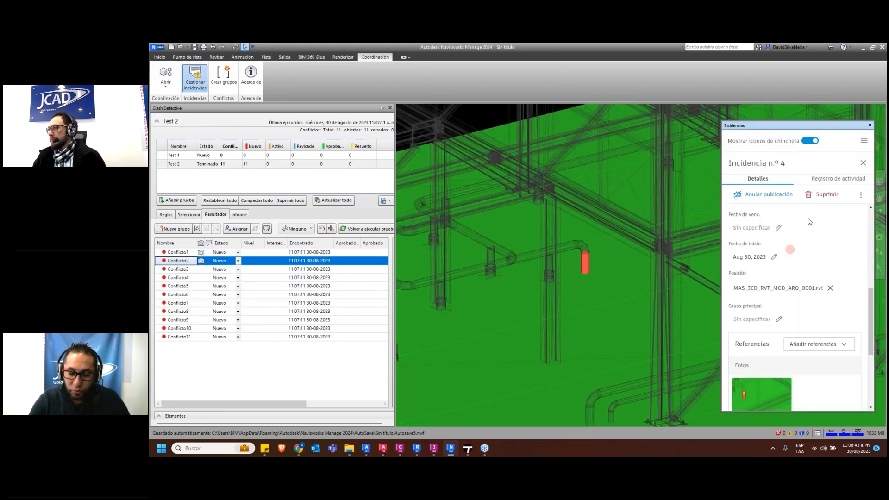
left_click(864, 165)
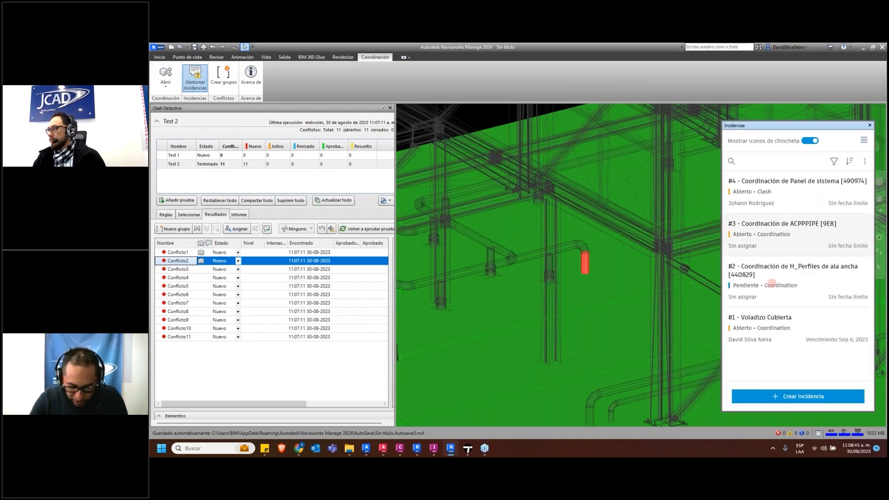
left_click(798, 397)
left_click(585, 263)
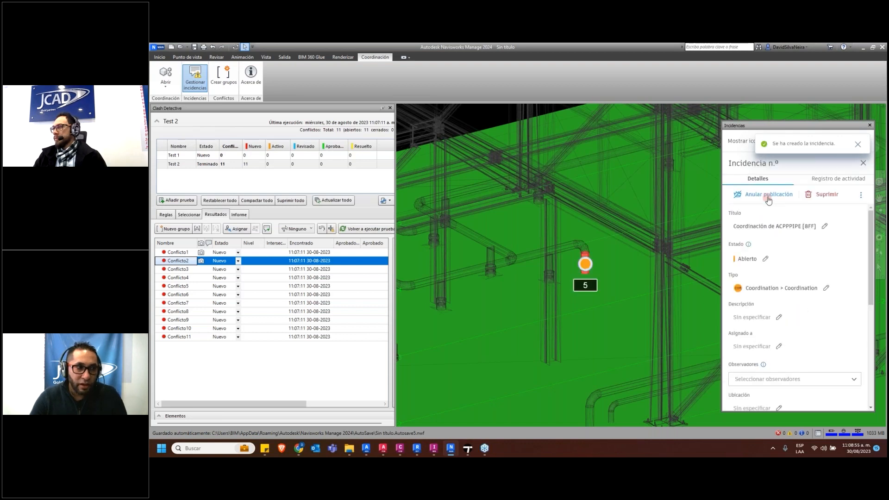
Set the new issue's status to Pendiente, review its remaining fields and close its details
left_click(777, 260)
left_click(755, 304)
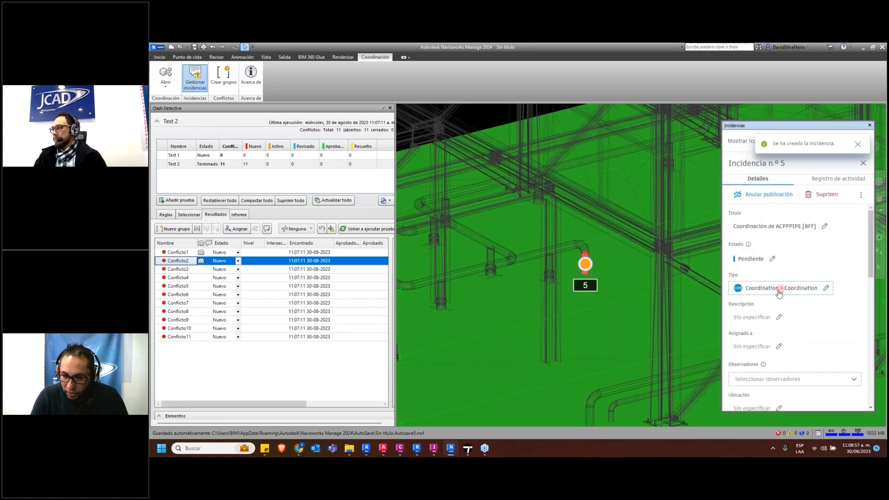
scroll(776, 322, "down", 1)
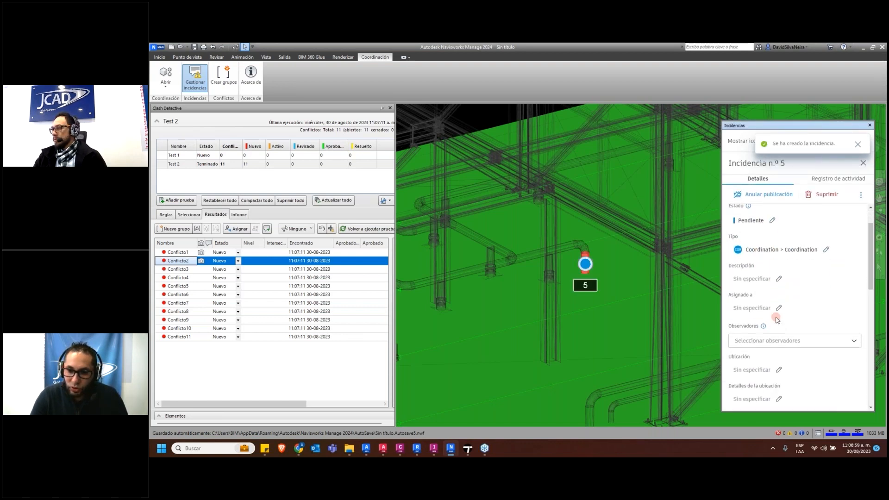
scroll(777, 349, "down", 5)
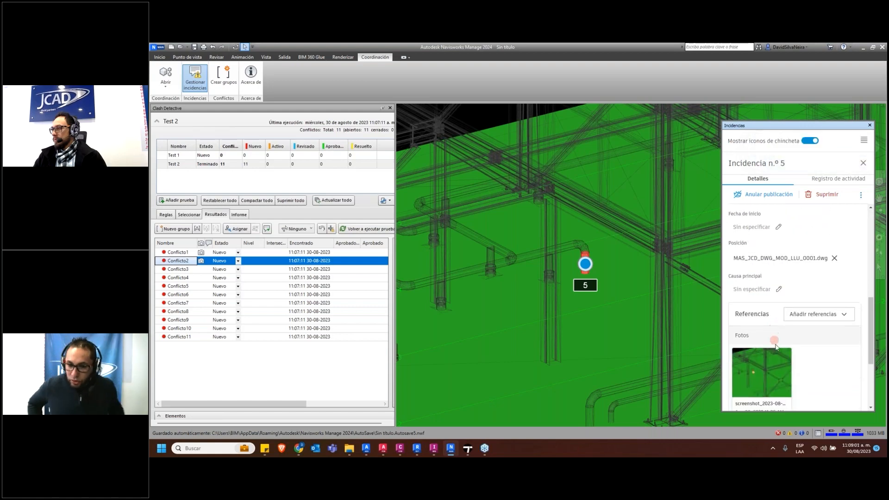
left_click(864, 165)
Switch to Autodesk Docs, close the architectural model, and open issue 5 and its linked MAS_JCD_DWG_MOD_LLU_0001.dwg model from the project's issues
left_click(299, 449)
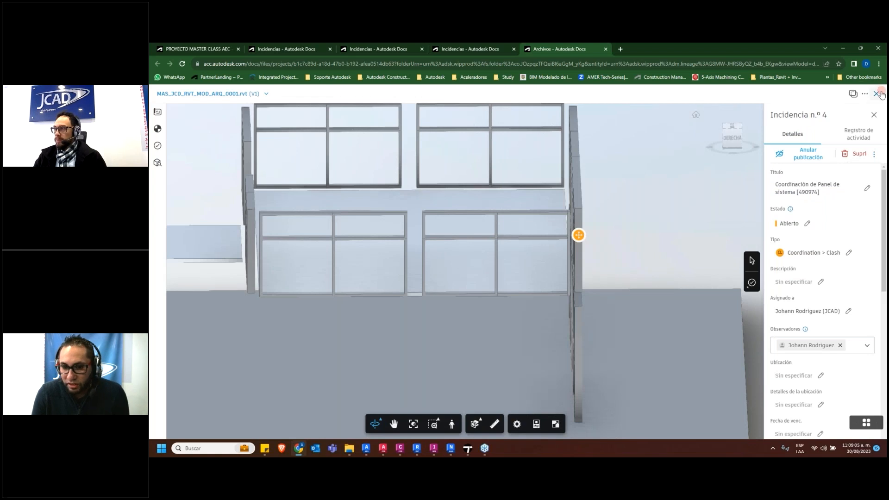
left_click(877, 94)
left_click(172, 174)
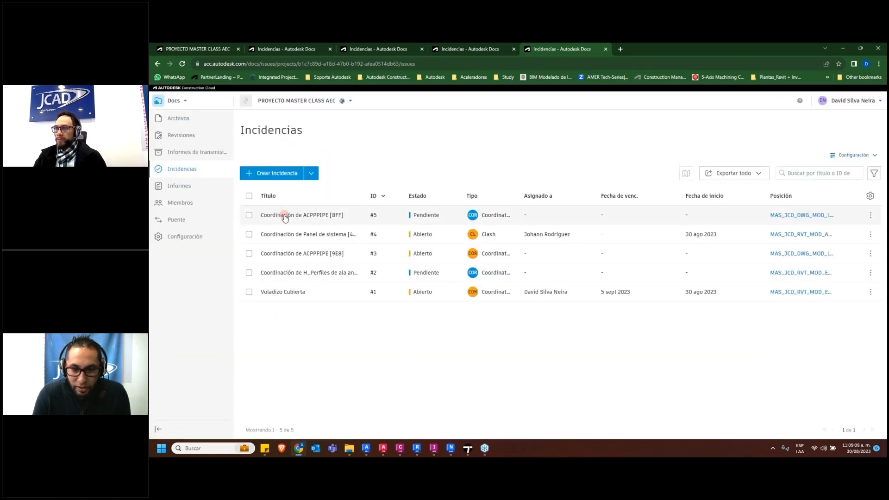
left_click(285, 216)
scroll(822, 360, "down", 5)
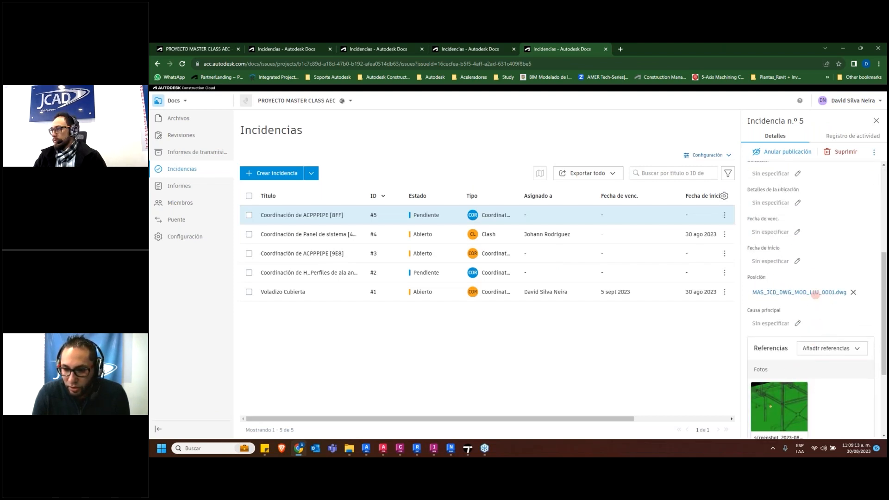
scroll(805, 361, "down", 1)
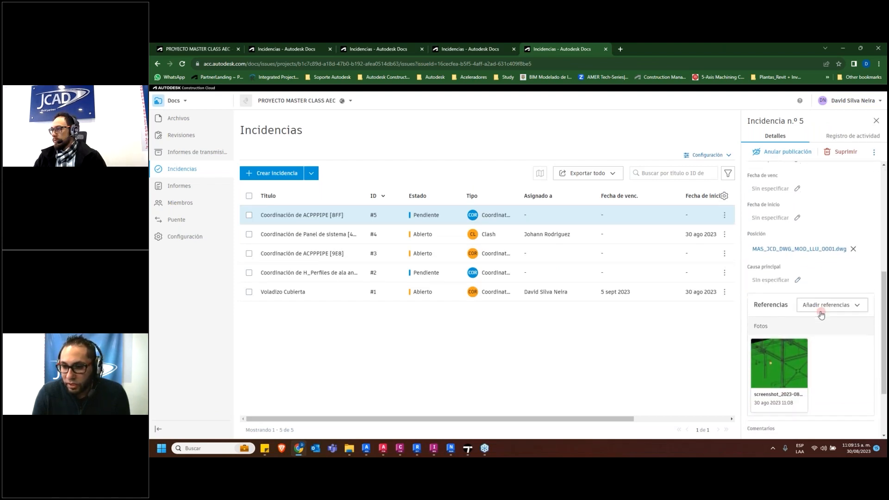
scroll(820, 311, "down", 1)
left_click(824, 218)
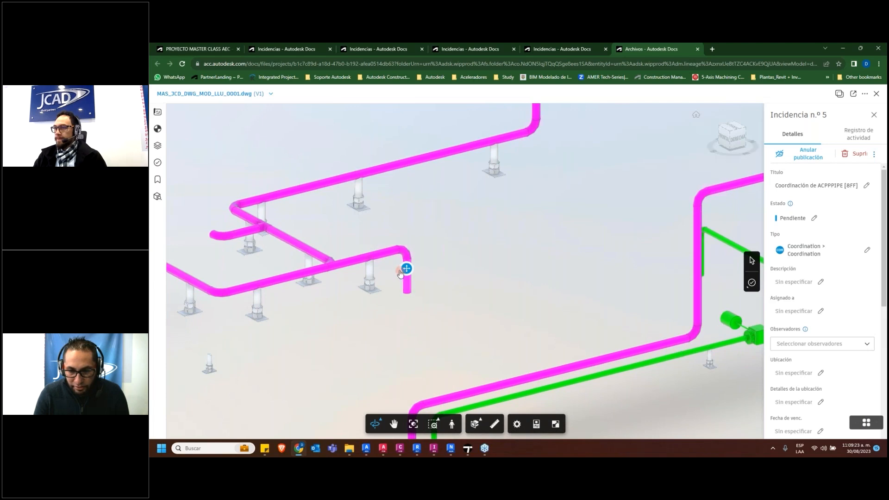
Examine the piping around the issue pins in MAS_JCD_DWG_MOD_LLU_0001.dwg, close the model viewer and widen the folder tree
scroll(401, 272, "up", 4)
middle_click_drag(510, 309, 609, 355)
scroll(409, 282, "down", 2)
scroll(409, 282, "down", 2)
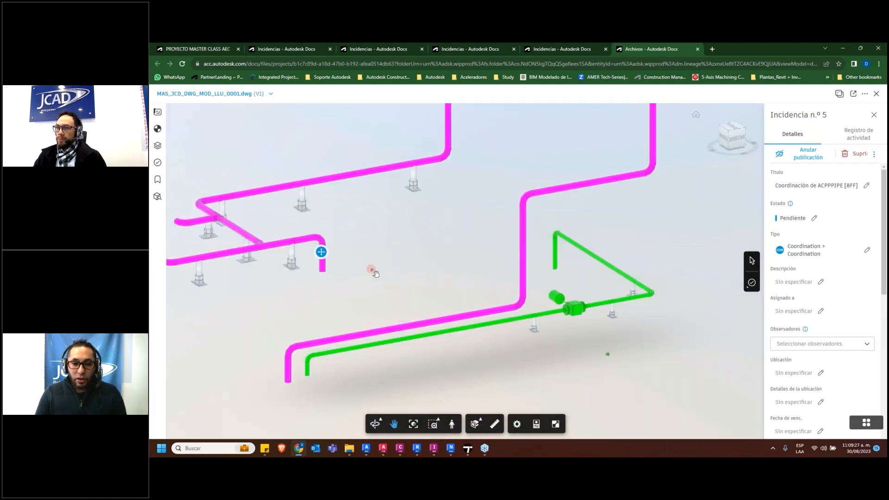
middle_click_drag(377, 270, 480, 279)
scroll(479, 279, "down", 3)
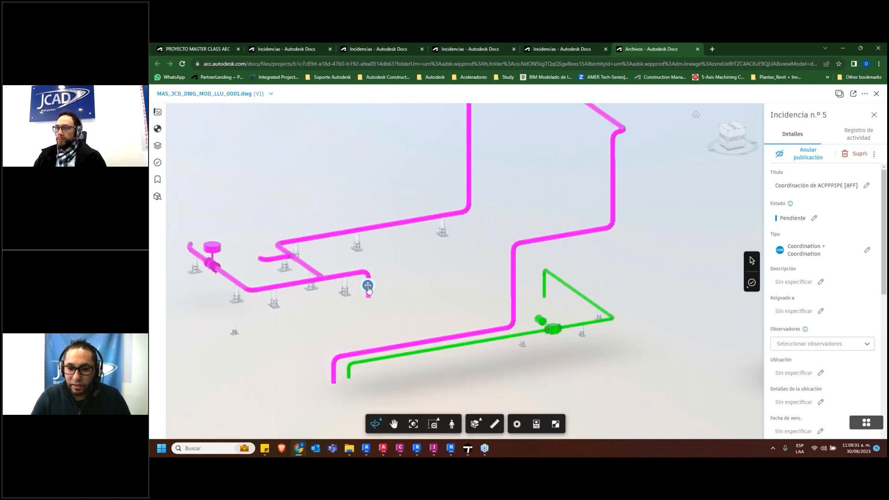
left_click(337, 333)
middle_click_drag(386, 318, 385, 402)
scroll(418, 326, "down", 4)
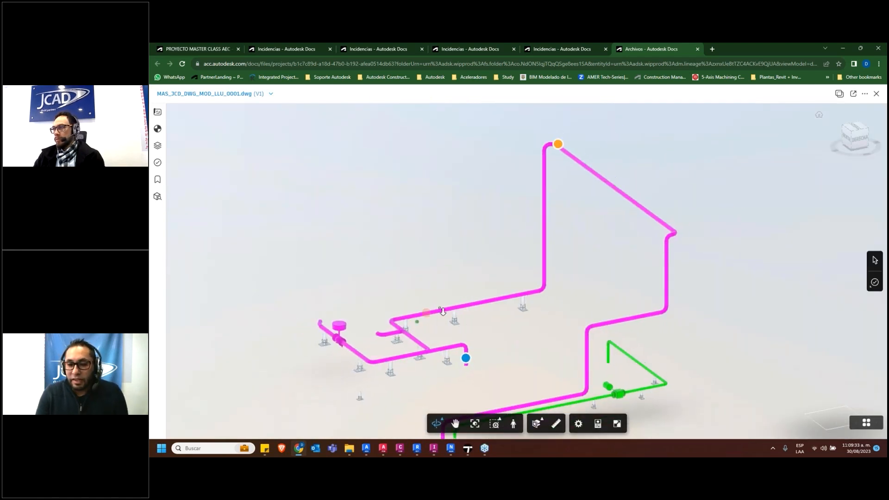
middle_click_drag(487, 327, 553, 298)
left_click_drag(549, 295, 598, 297)
middle_click_drag(597, 296, 430, 299)
middle_click_drag(589, 313, 515, 320)
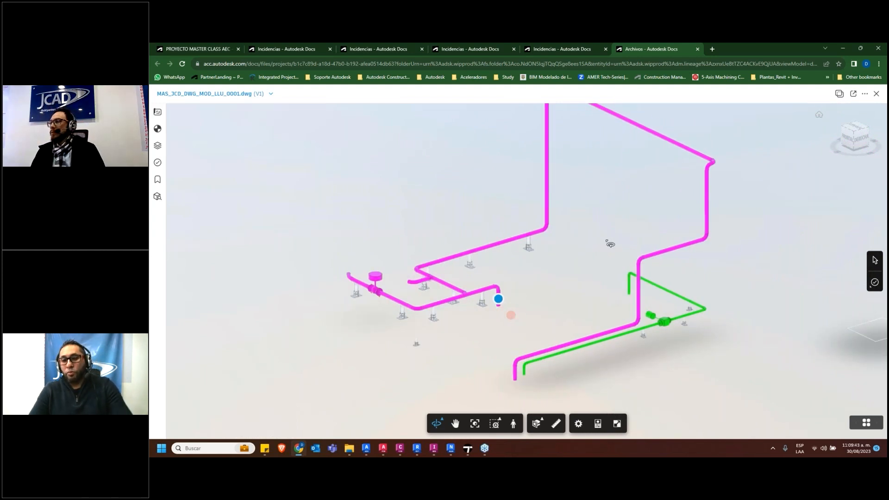
left_click(876, 94)
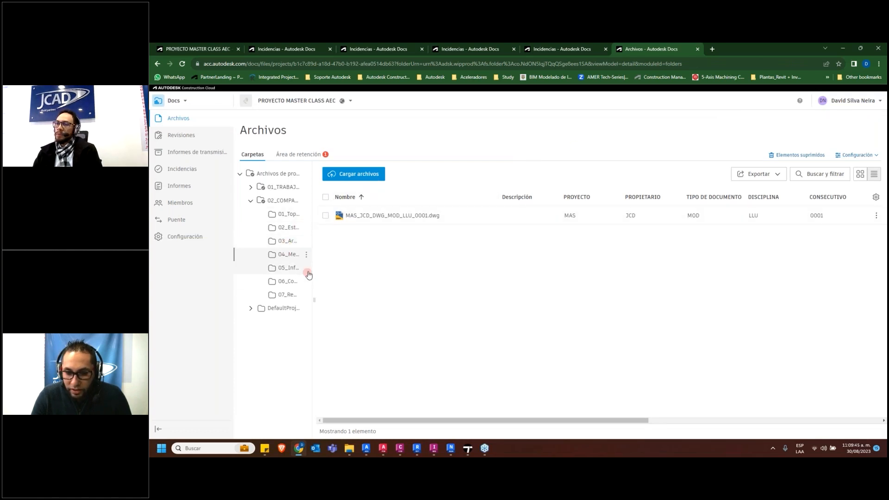
left_click_drag(309, 275, 445, 362)
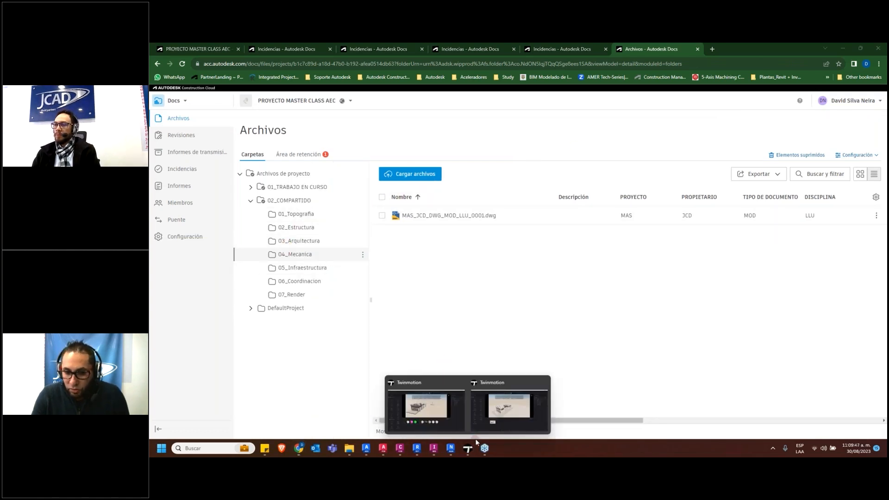
Switch to the Twinmotion project with Imagen1, open its export settings and choose Imagen1 as the image to export
left_click(503, 407)
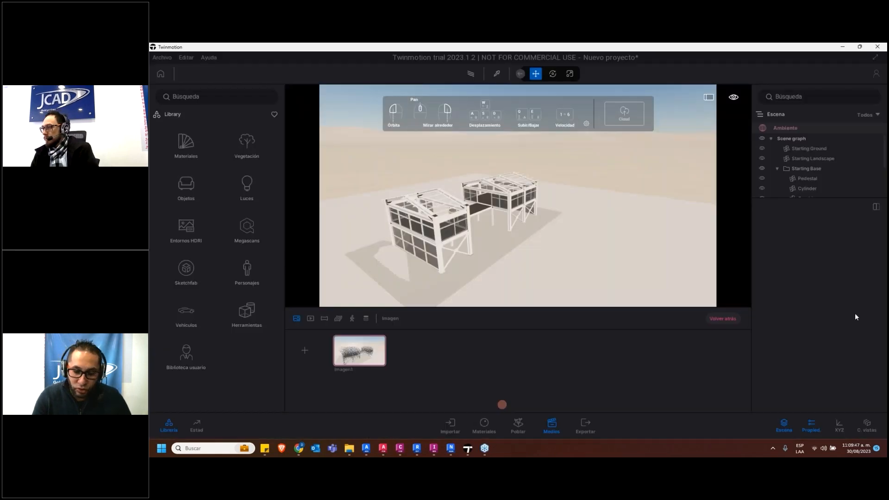
left_click(585, 424)
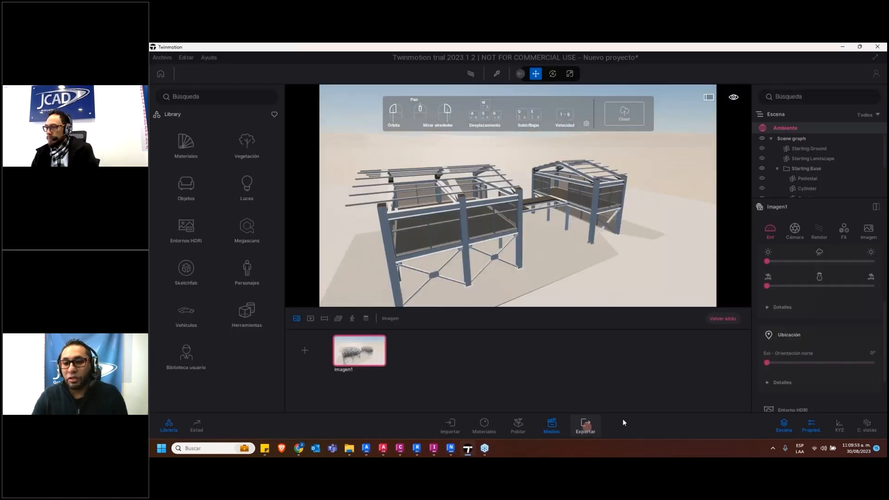
left_click(827, 237)
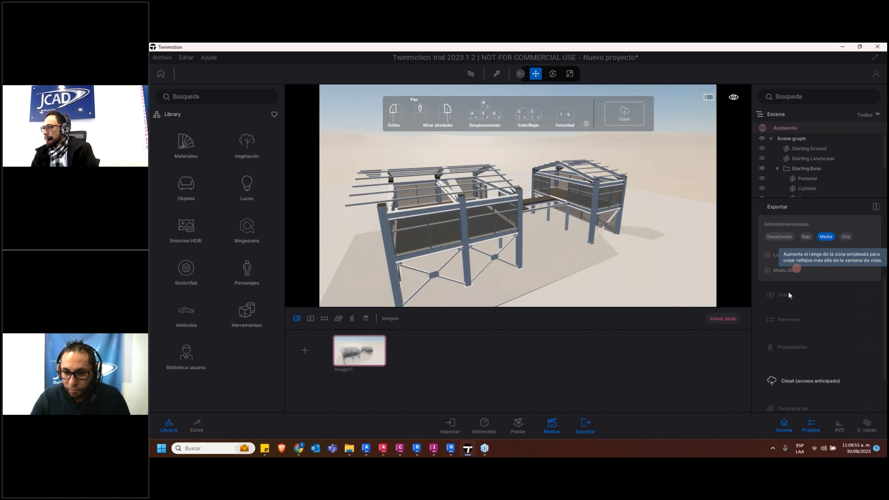
scroll(798, 253, "up", 3)
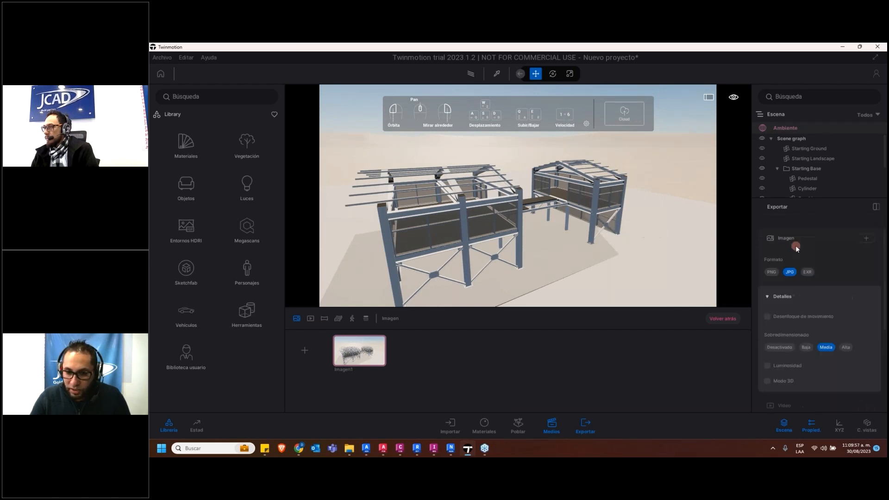
left_click(864, 238)
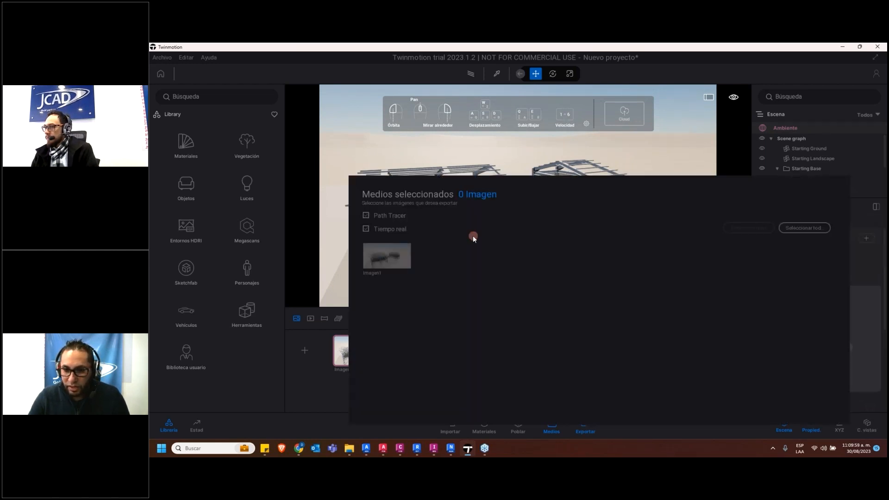
left_click(396, 261)
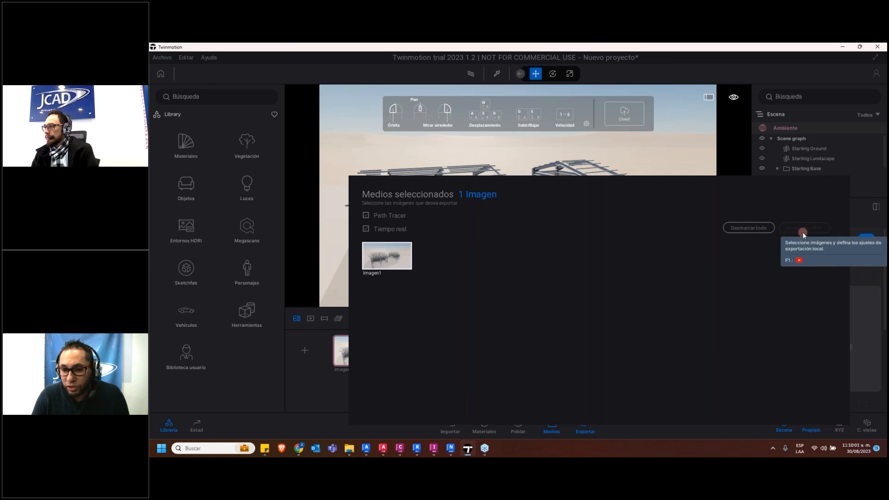
scroll(833, 203, "up", 3)
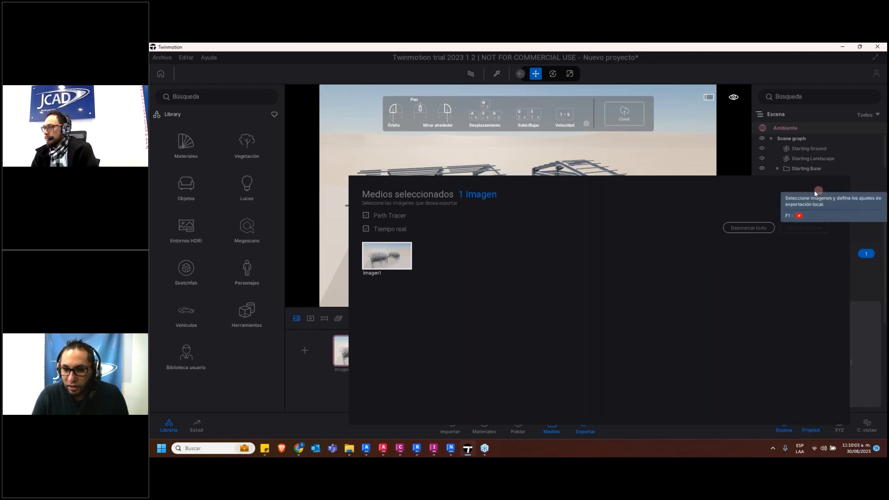
left_click(884, 338)
scroll(850, 335, "down", 5)
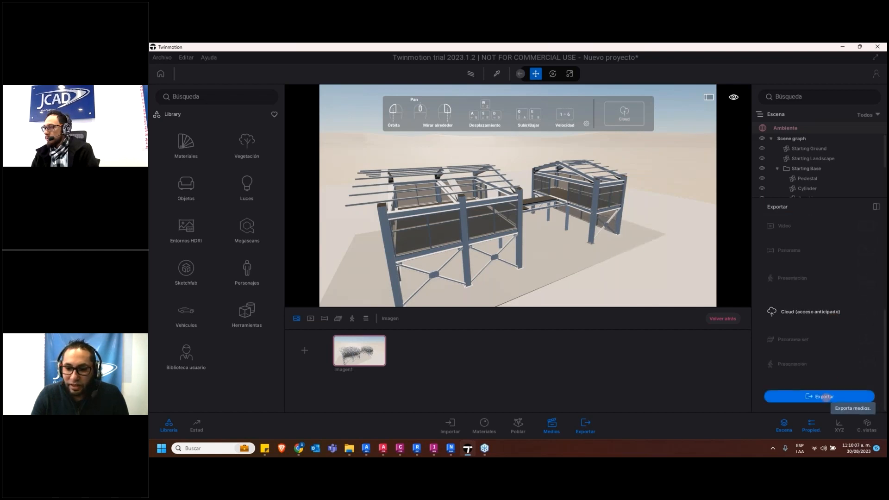
left_click(826, 397)
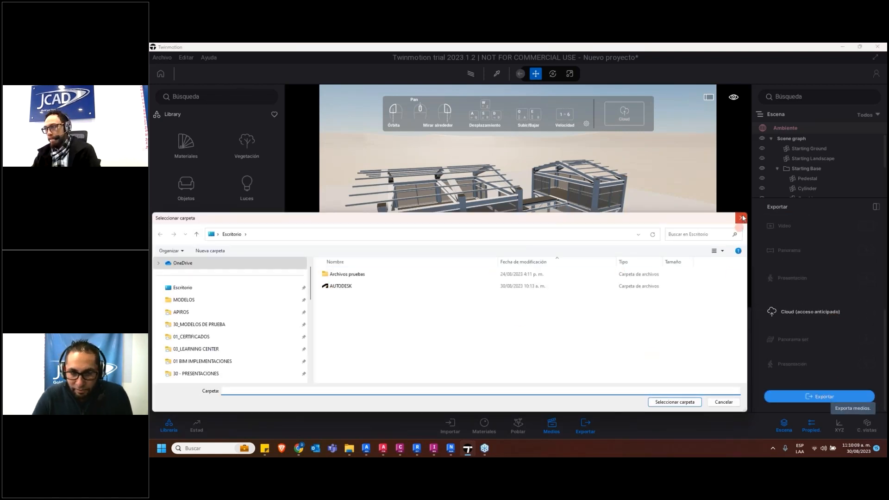
left_click(743, 217)
scroll(542, 254, "up", 5)
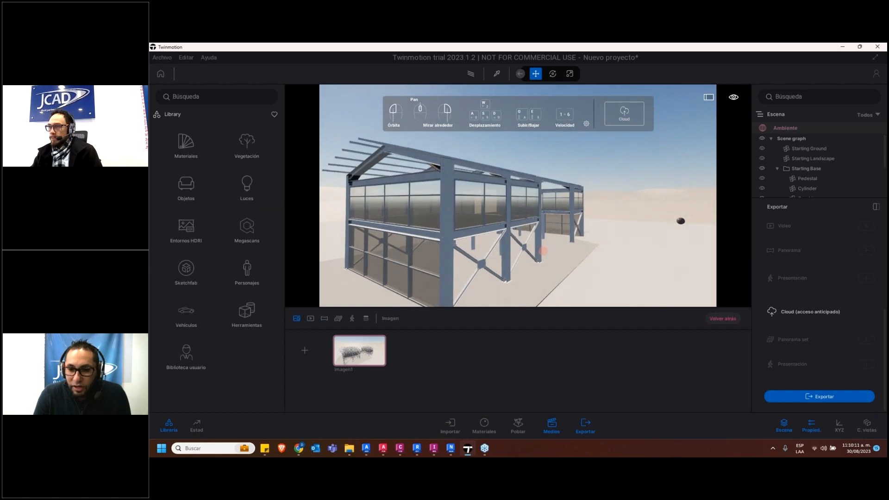
left_click(808, 397)
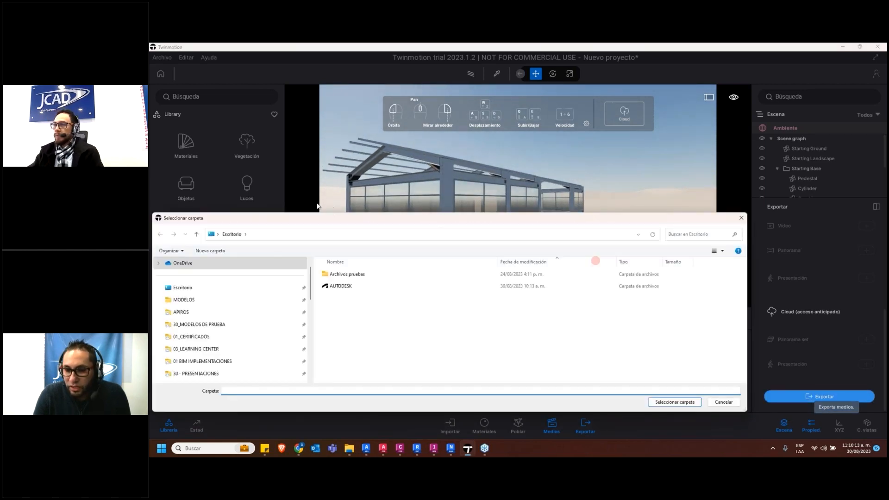
left_click_drag(365, 218, 406, 153)
double_click(382, 221)
left_click(700, 341)
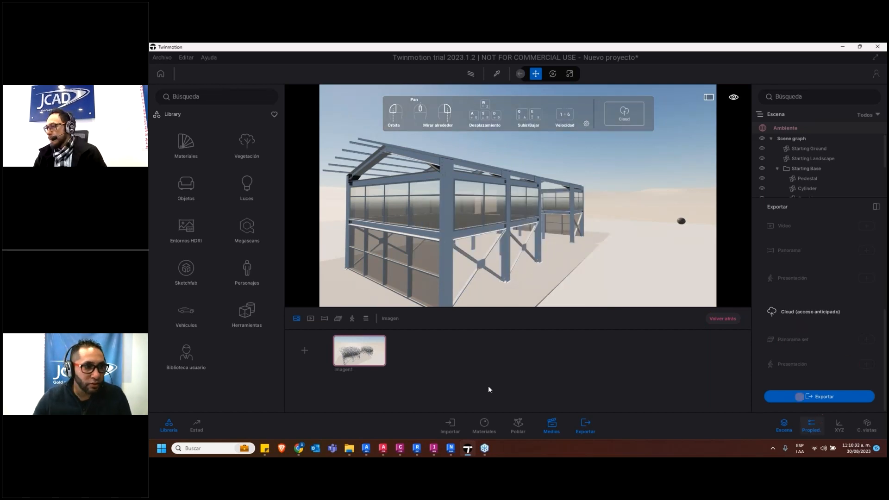
Start the media export and browse Autodesk Docs to JCAD - ACC, PROYECTO MASTER CLASS AEC, Project Files, 01_TRABAJO EN CURSO, 07_Render
mouse_move(477, 456)
left_click(826, 392)
scroll(253, 280, "down", 5)
left_click(231, 309)
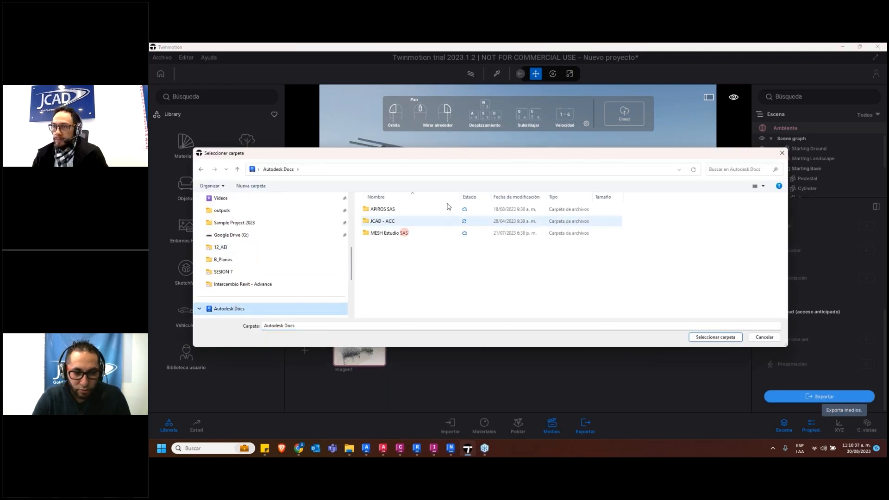
double_click(384, 221)
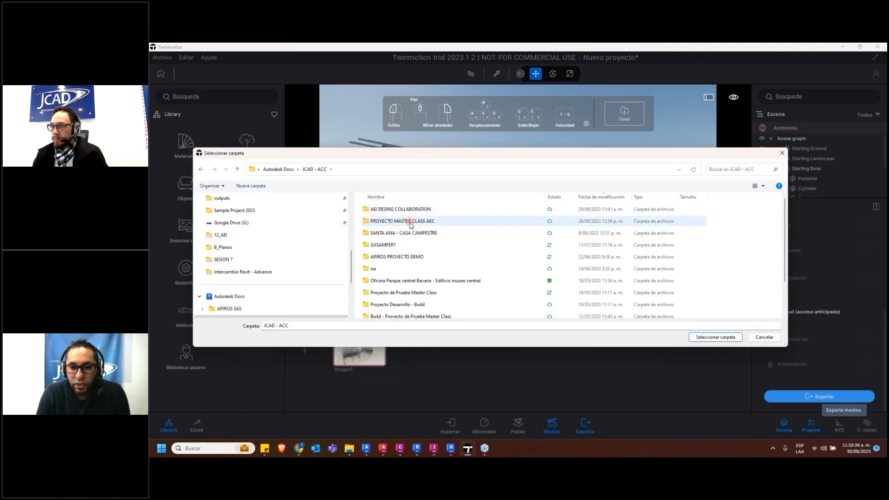
double_click(405, 221)
left_click(388, 210)
double_click(388, 211)
double_click(401, 211)
double_click(401, 296)
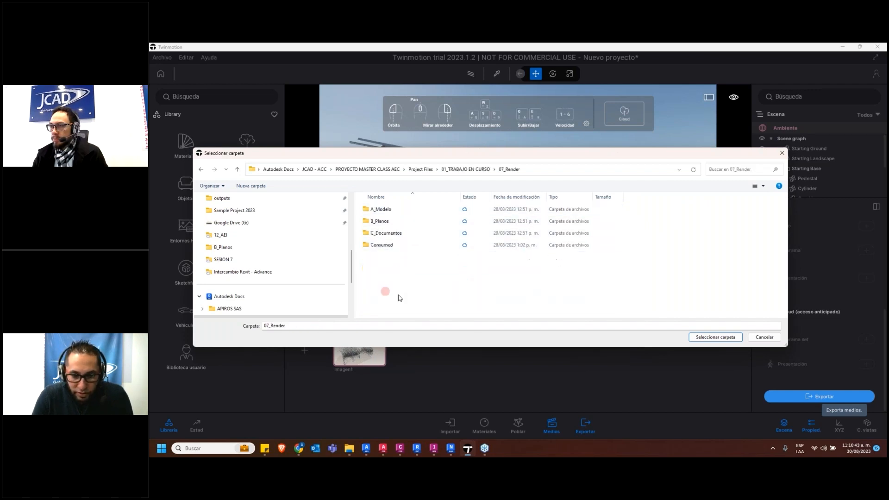
Try to use RENDER 1 as the export destination inside the C_Documentos folder of 07_Render
double_click(384, 221)
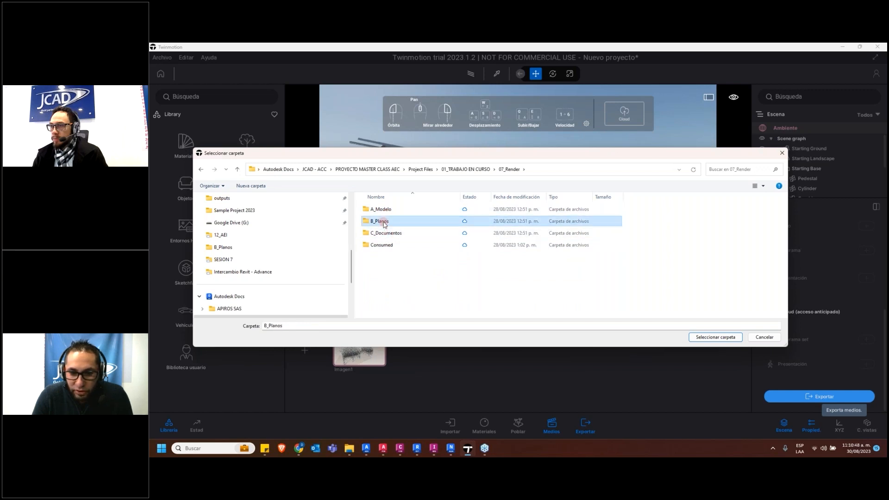
left_click(237, 169)
double_click(377, 235)
double_click(330, 326)
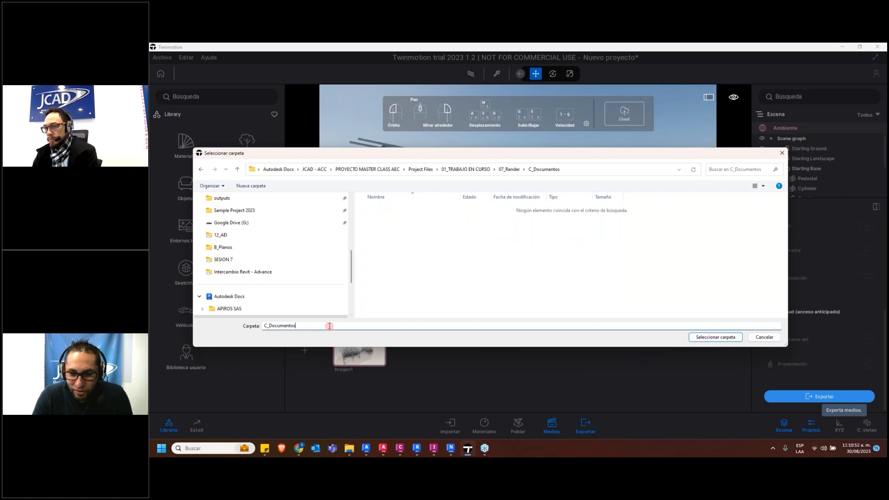
type("r")
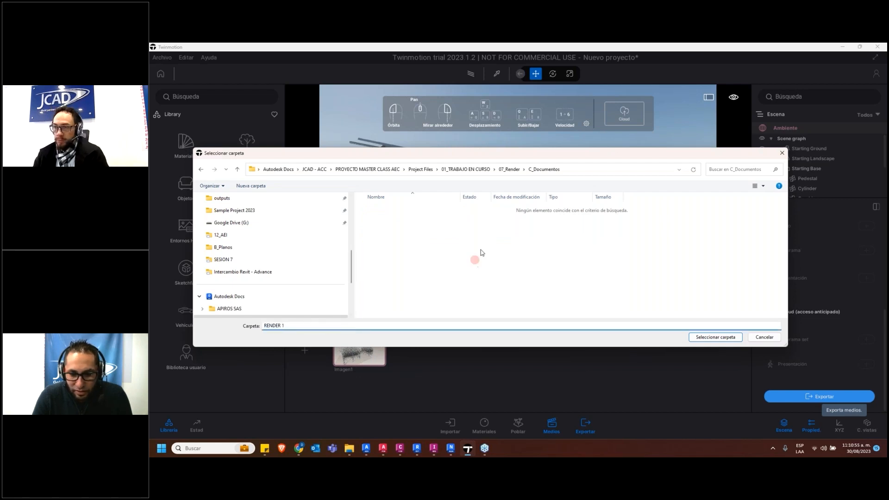
key("Return")
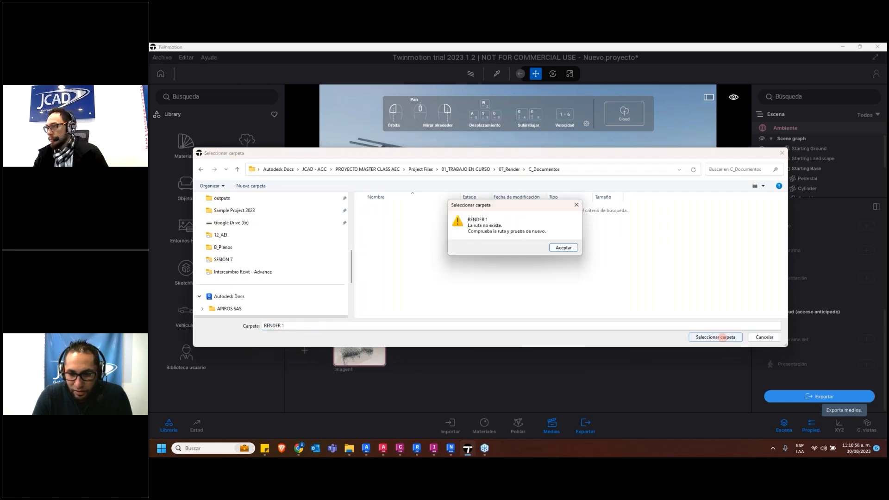
left_click(560, 248)
left_click(383, 233)
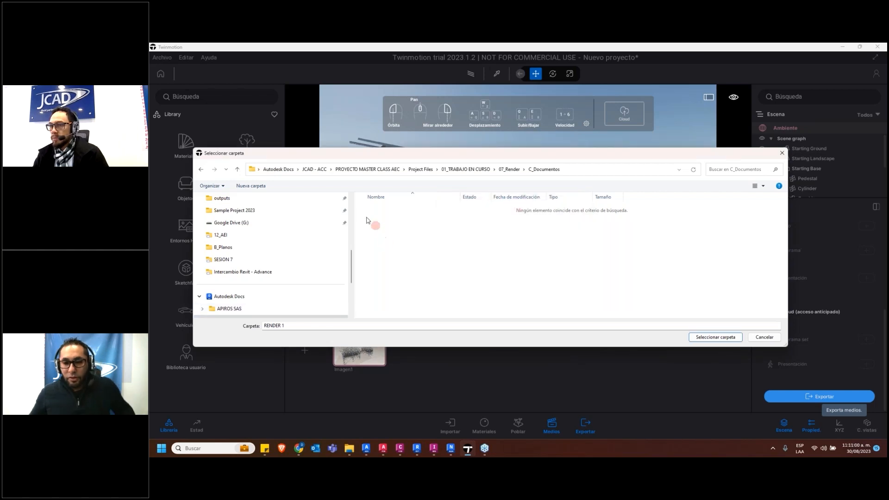
Choose the A_Modelo folder under 07_Render as the destination and run the image export
left_click(507, 169)
left_click(389, 234)
left_click(384, 222)
double_click(383, 210)
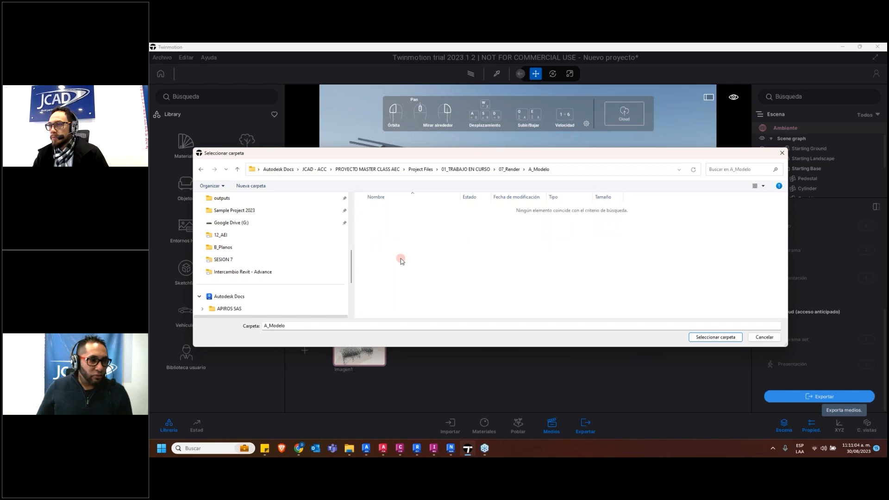
left_click(713, 337)
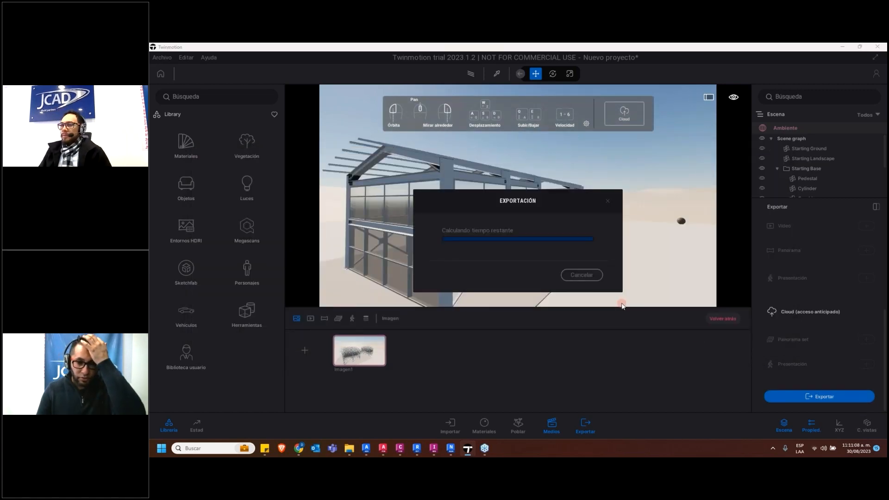
Switch to InfraWorks and examine the terrain, roads and structural model from several angles
left_click(433, 449)
scroll(419, 335, "up", 3)
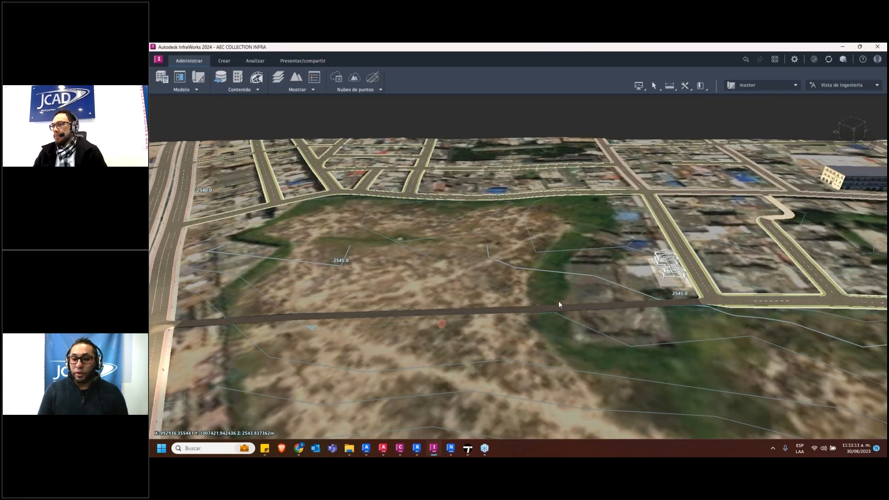
left_click_drag(633, 300, 672, 293)
scroll(651, 244, "up", 2)
scroll(651, 244, "down", 2)
middle_click_drag(619, 256, 687, 262)
left_click_drag(686, 262, 479, 274)
scroll(479, 274, "down", 1)
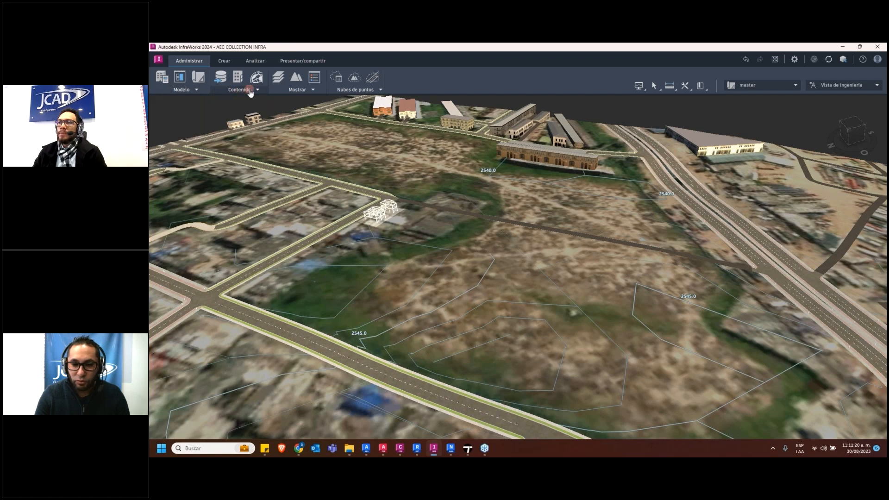
Review the InfraWorks model's data sources, close their list and look through the available sharing and export options
left_click(221, 77)
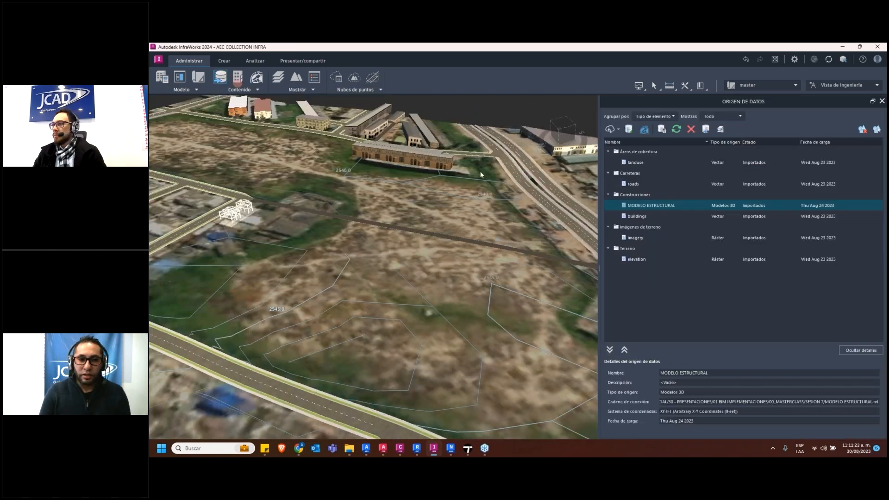
left_click(882, 102)
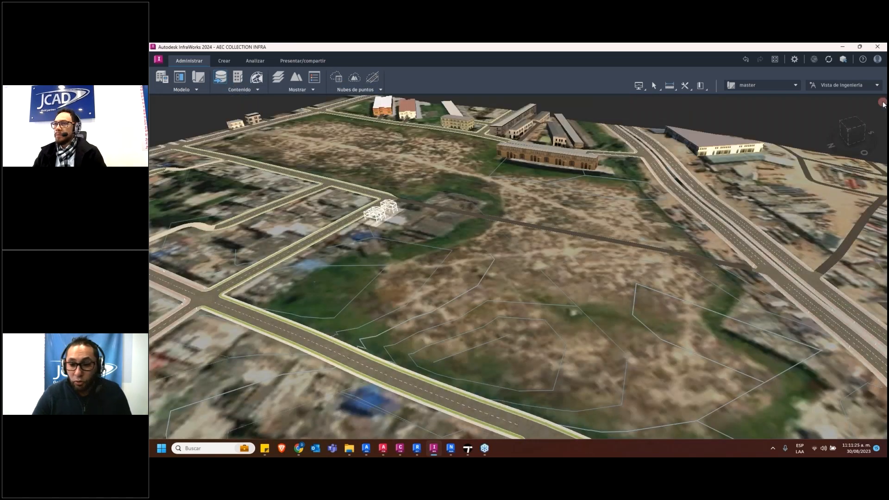
left_click(296, 64)
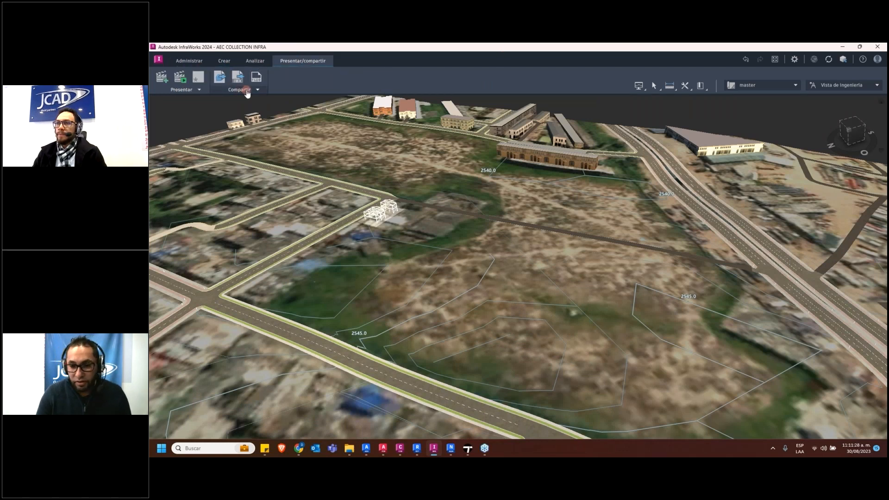
left_click(247, 90)
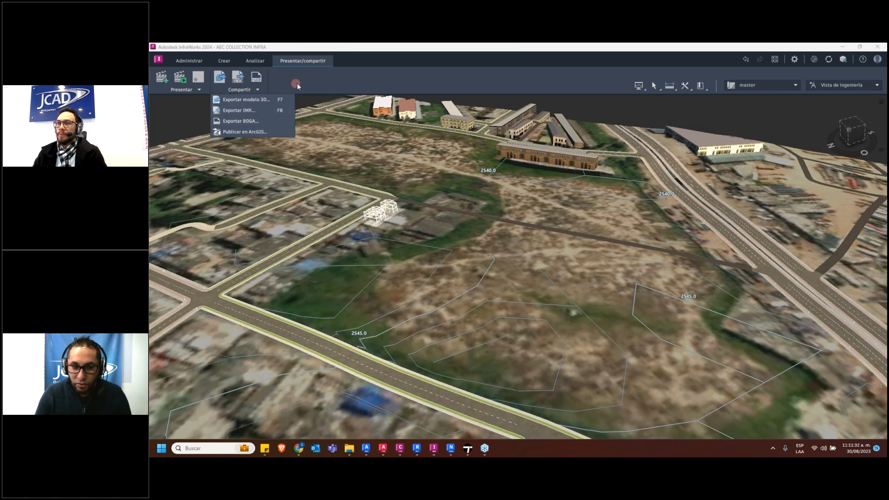
left_click(312, 85)
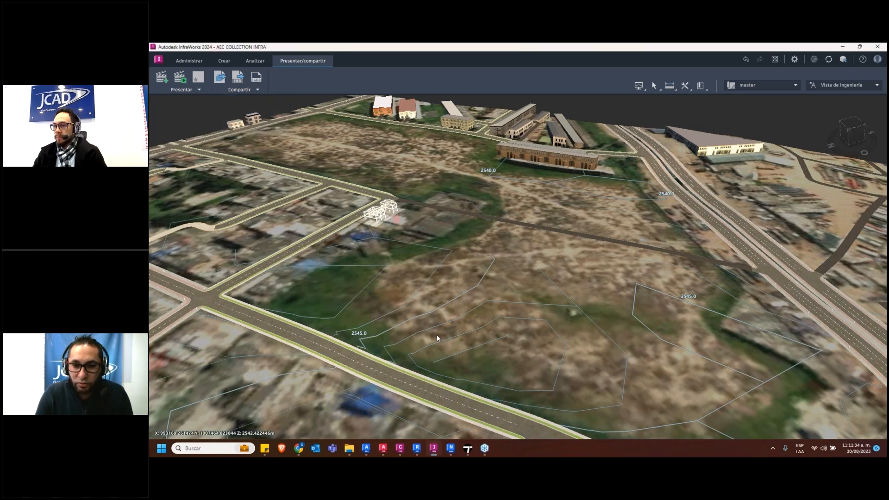
Switch to Autodesk Docs in the browser and open the A_Modelo folder of 07_Render under 01_TRABAJO EN CURSO
mouse_move(297, 449)
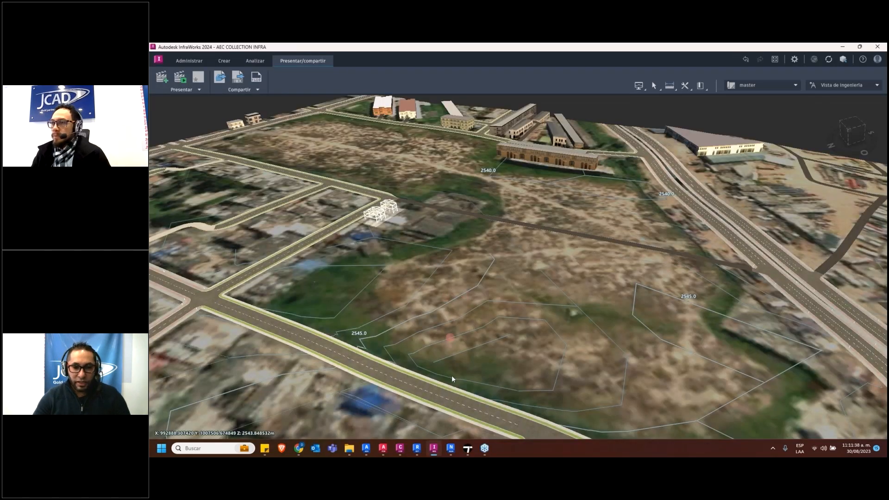
mouse_move(467, 448)
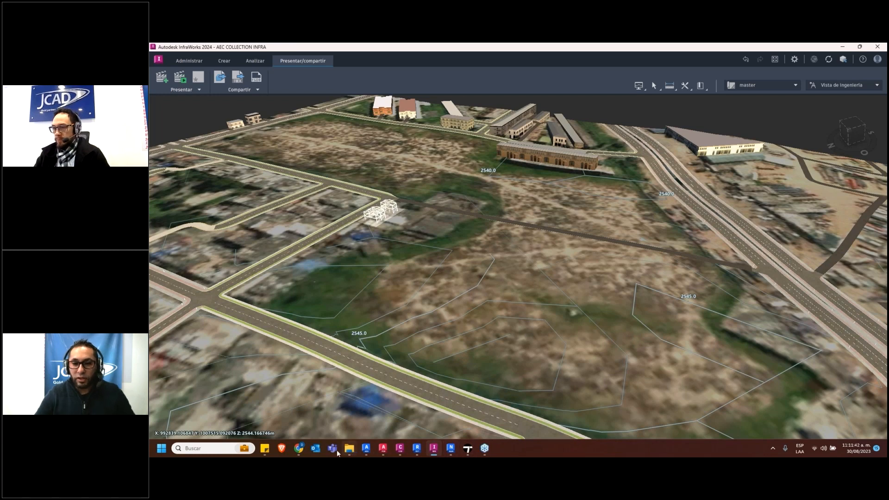
left_click(299, 448)
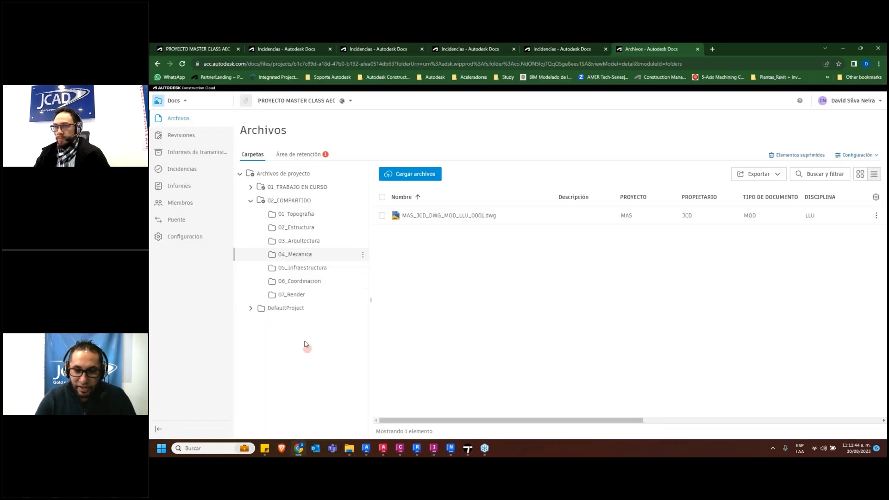
left_click(292, 294)
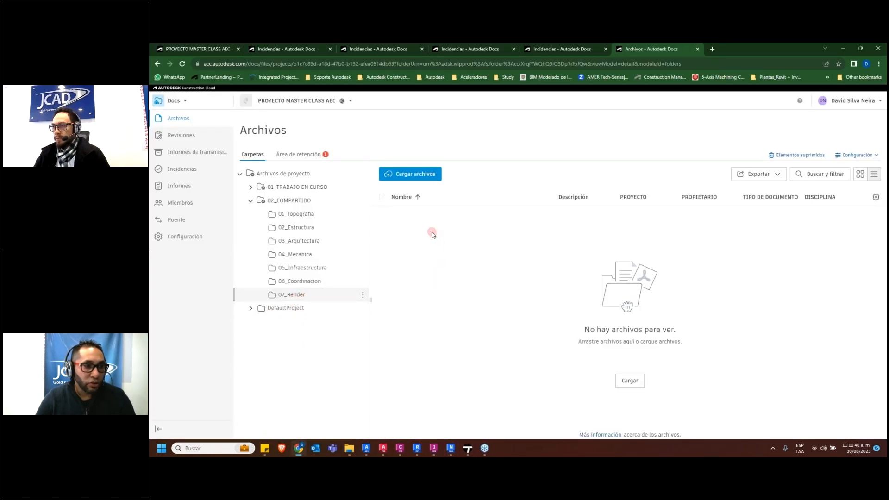
left_click(282, 187)
left_click(250, 201)
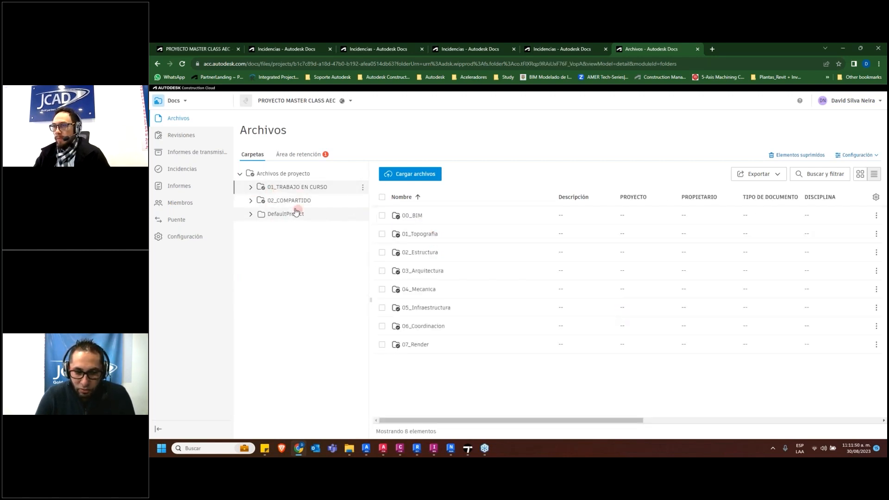
left_click(249, 188)
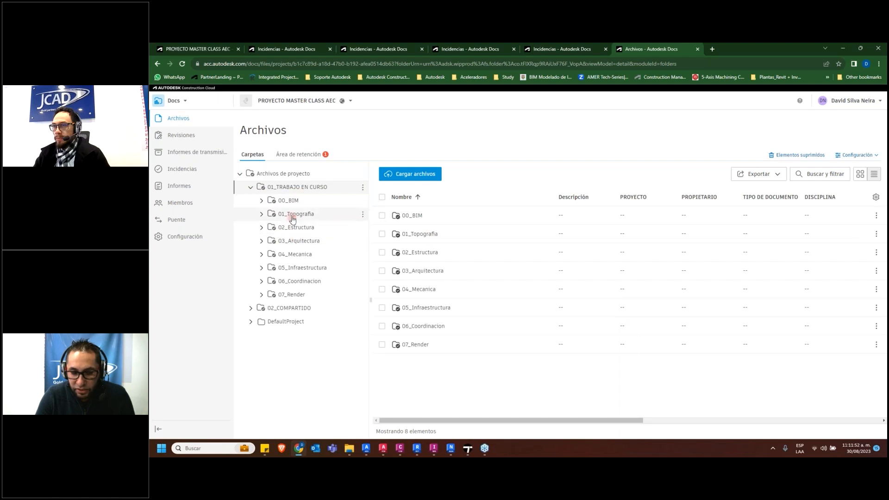
left_click(293, 231)
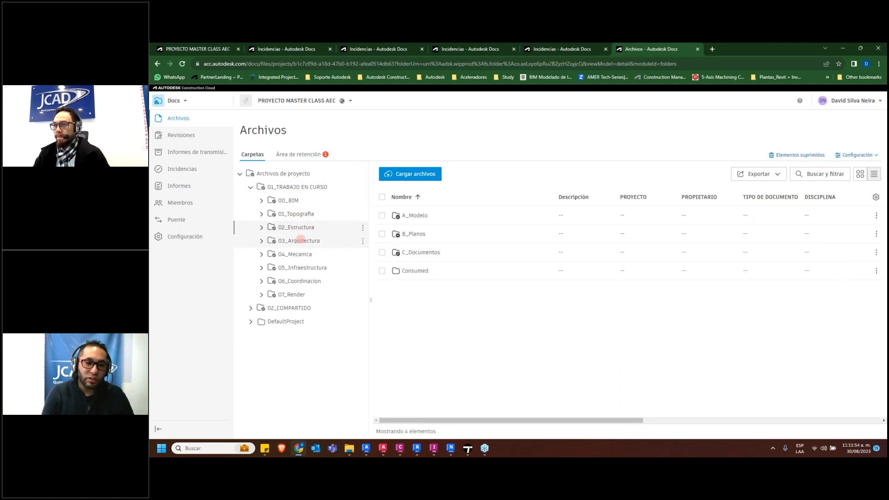
left_click(295, 297)
left_click(415, 216)
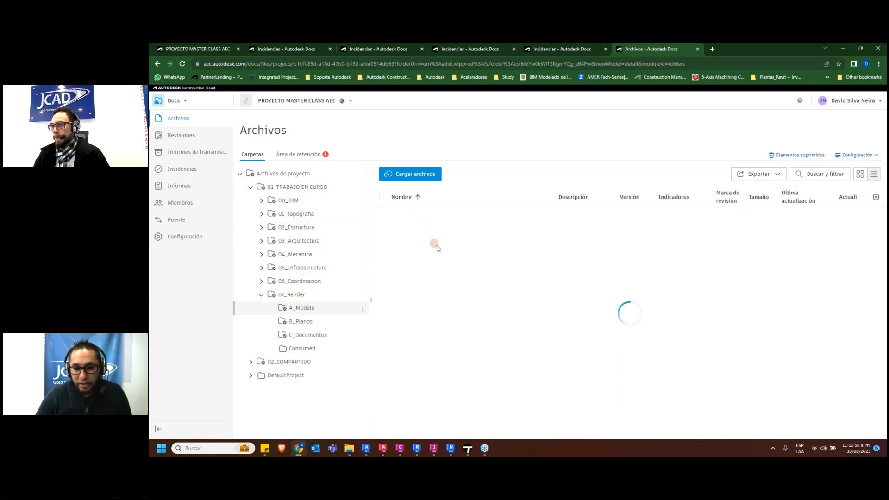
Start renaming Imagen1.jpg from the holding area, setting its project to MAS and its extension to JPG
left_click(318, 154)
left_click(249, 217)
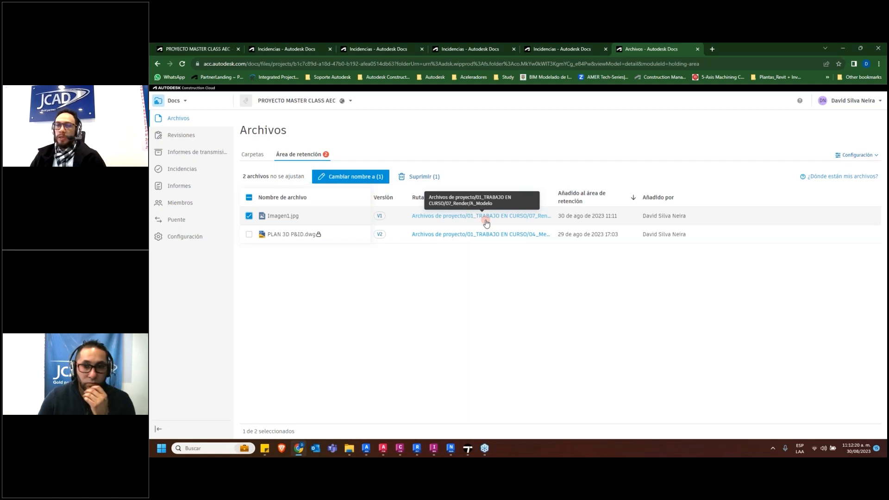
left_click(347, 177)
left_click_drag(398, 191, 326, 201)
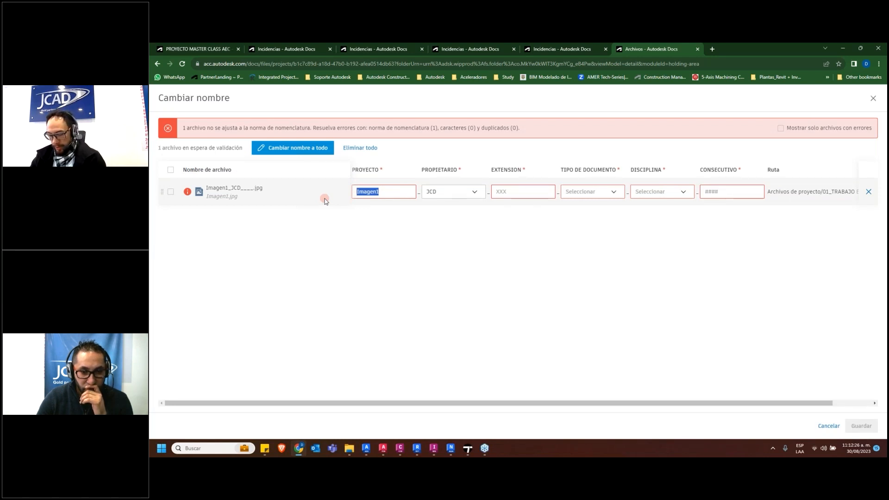
type("MAS")
left_click(525, 195)
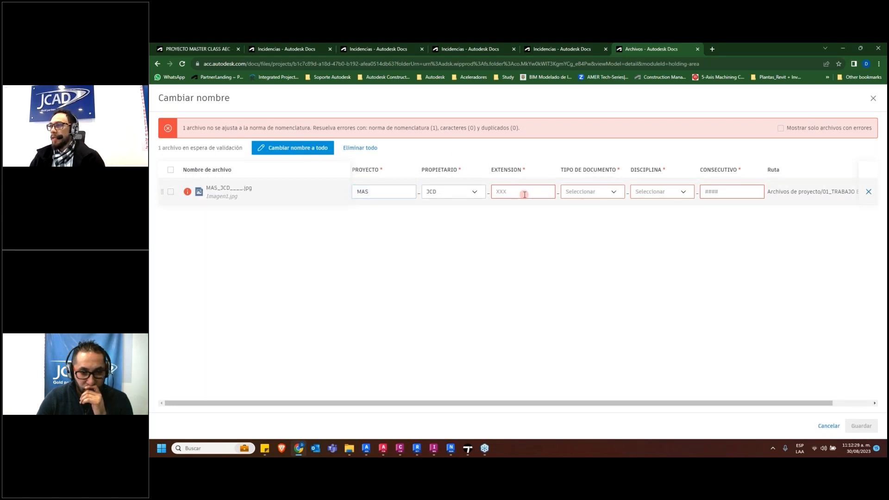
type("JPG")
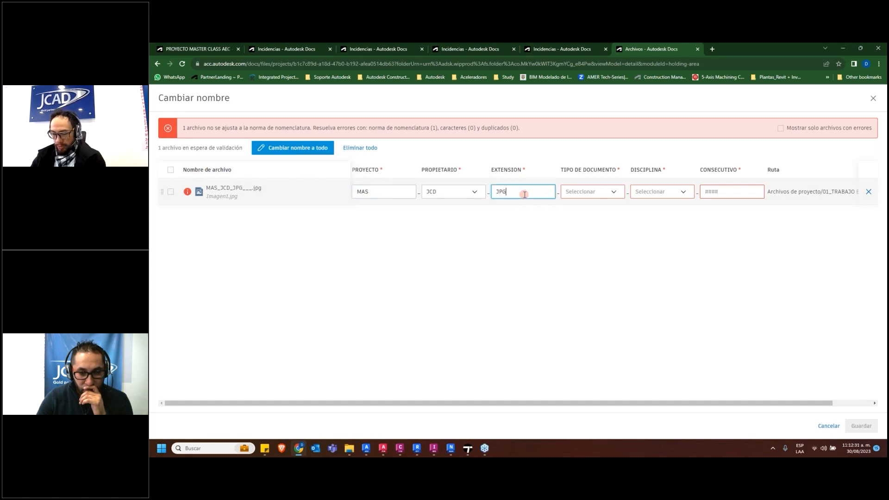
Set the image's document type to DOC, discipline to ARQ and consecutive to 0001, and save the new name
left_click(613, 192)
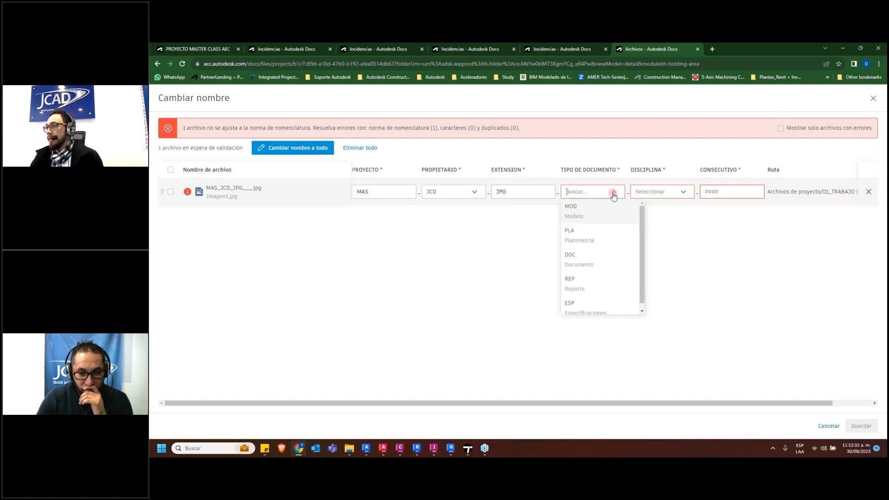
left_click(598, 255)
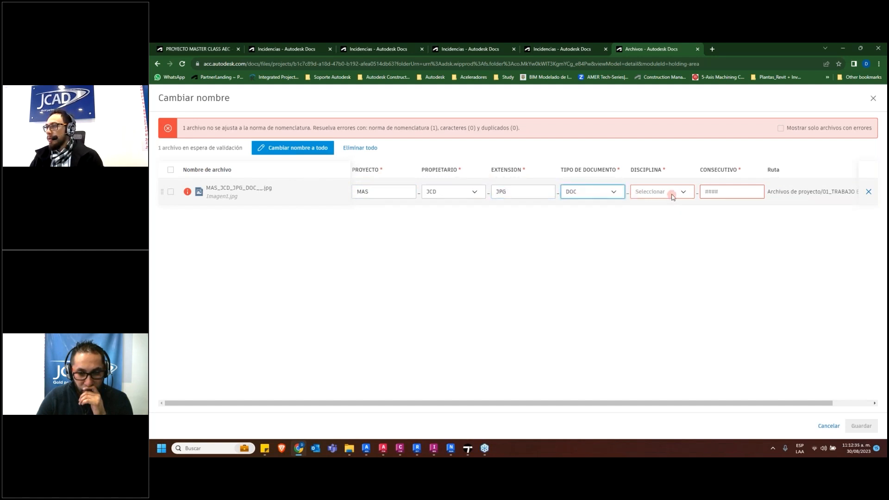
left_click(671, 191)
left_click(665, 235)
left_click(736, 191)
type("0001")
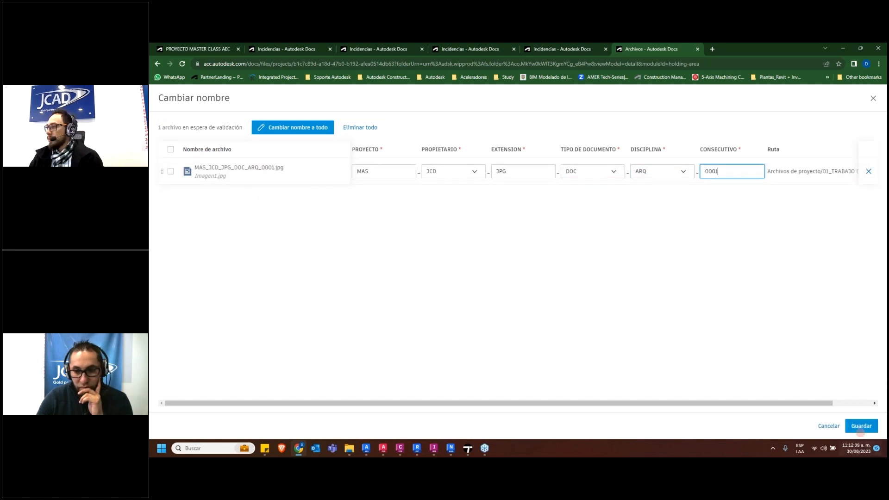
left_click(862, 427)
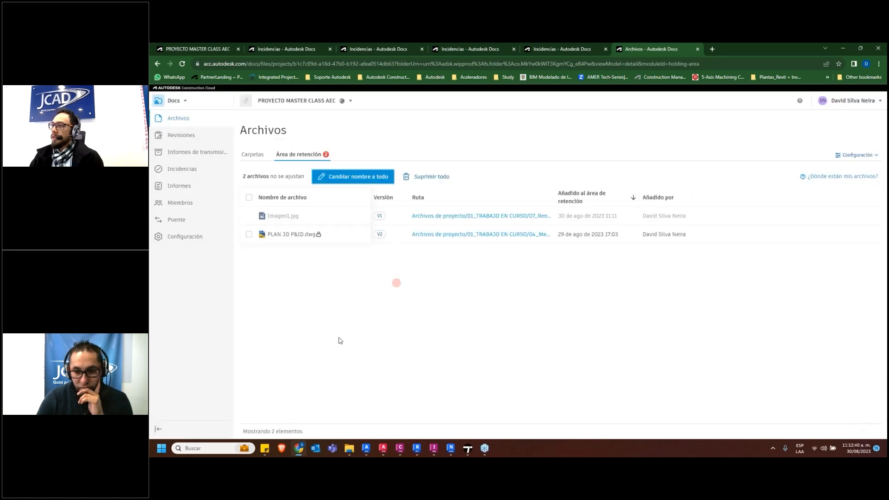
Go back to the A_Modelo folder of 07_Render, view the image MAS_JCD_JPG_DOC_ARQ_0001.jpg and close it
left_click(179, 118)
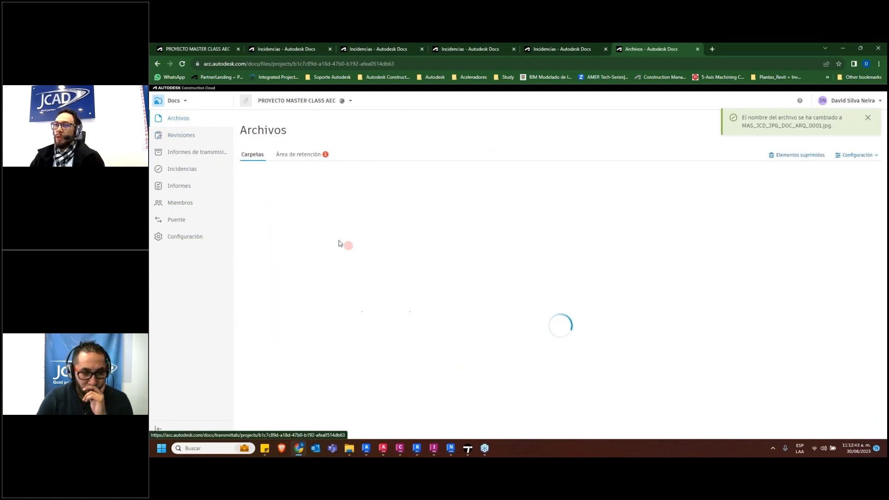
left_click(258, 189)
left_click(291, 295)
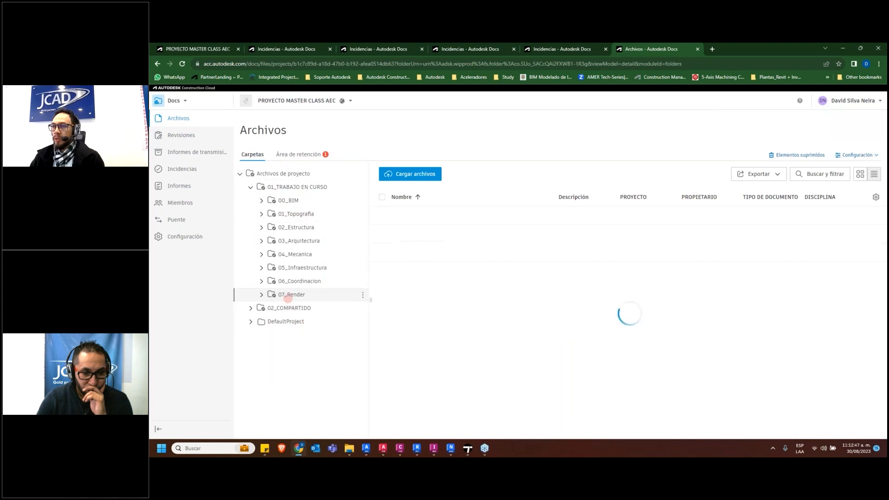
left_click(419, 215)
left_click(429, 217)
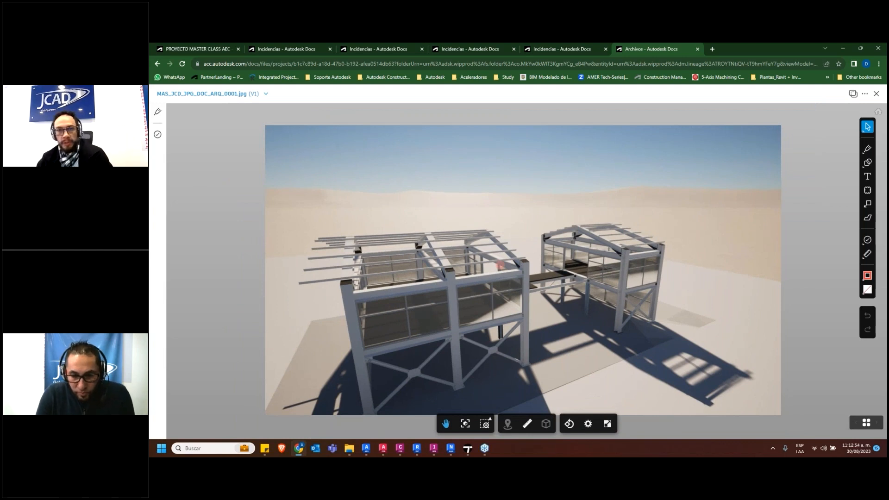
left_click(876, 94)
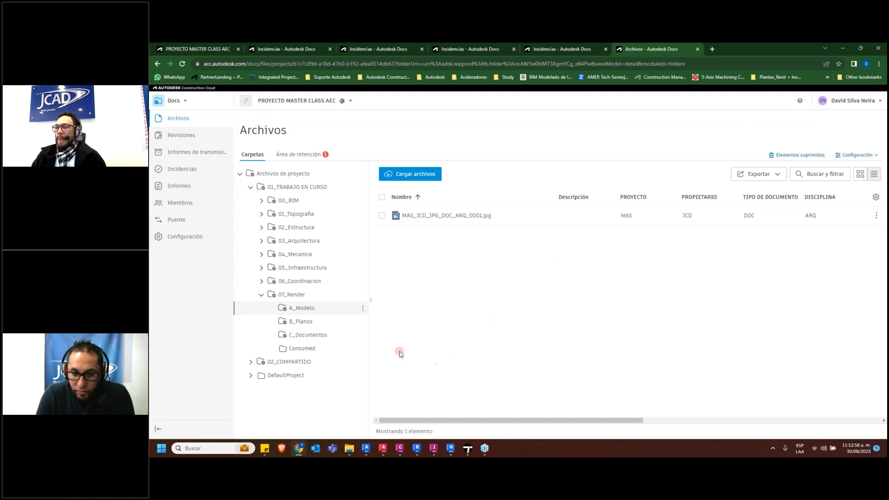
Expand the 05_Infraestructura folder, switch to InfraWorks and view the terrain model from another angle
left_click(262, 267)
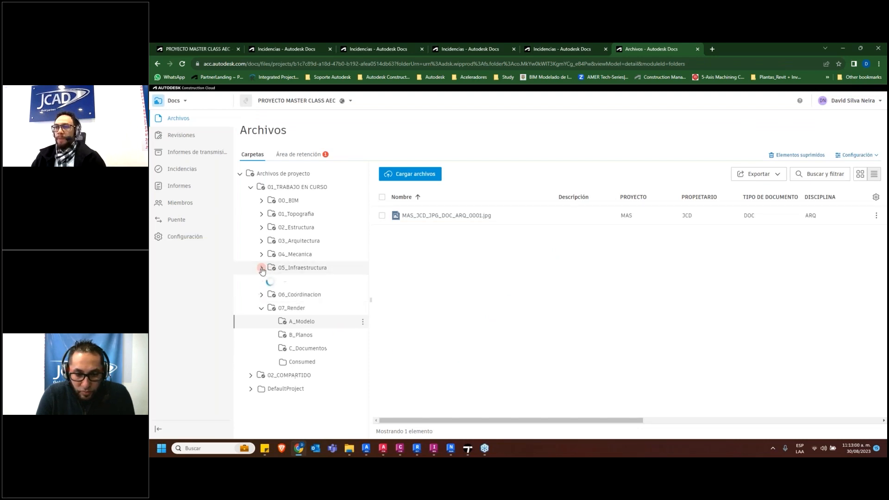
left_click(432, 449)
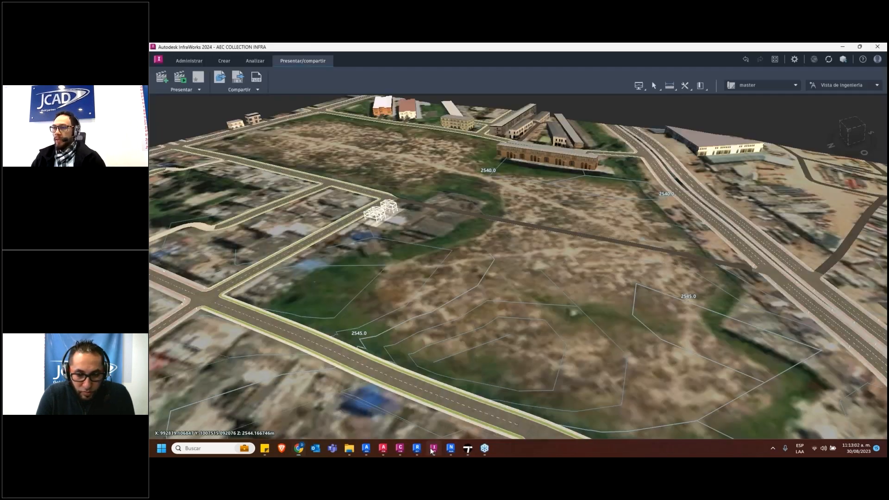
mouse_move(471, 263)
middle_mouse_down("shift")
mouse_move(521, 291)
mouse_move(412, 276)
mouse_move(385, 293)
mouse_move(192, 108)
middle_mouse_up("shift")
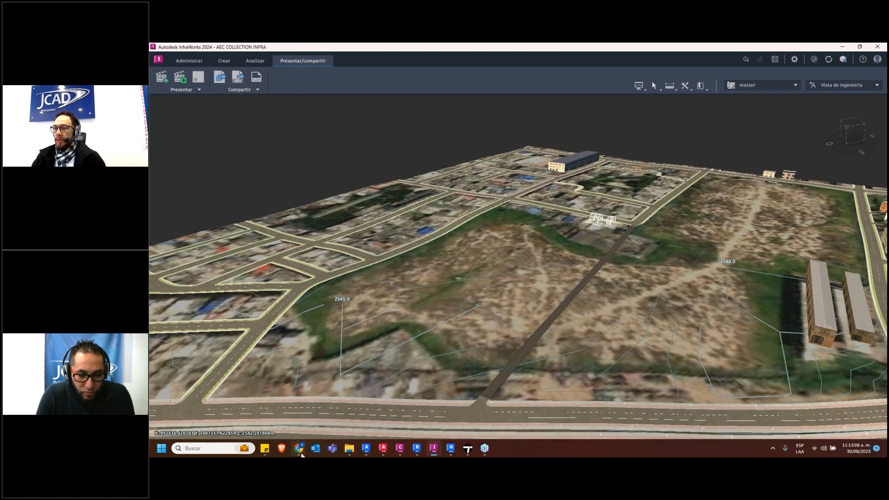
Return to Autodesk Docs in the browser and check the A_Modelo and B_Planos folders of 06_Coordinacion
left_click(301, 449)
left_click(461, 217)
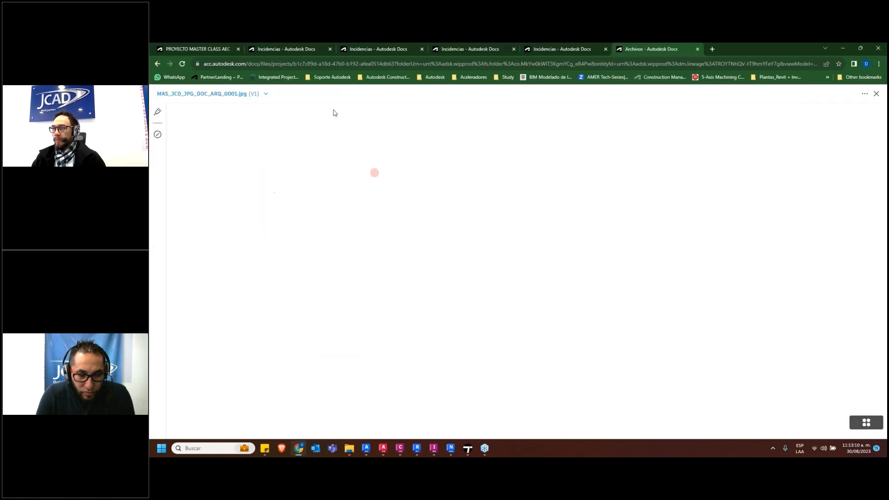
left_click(157, 64)
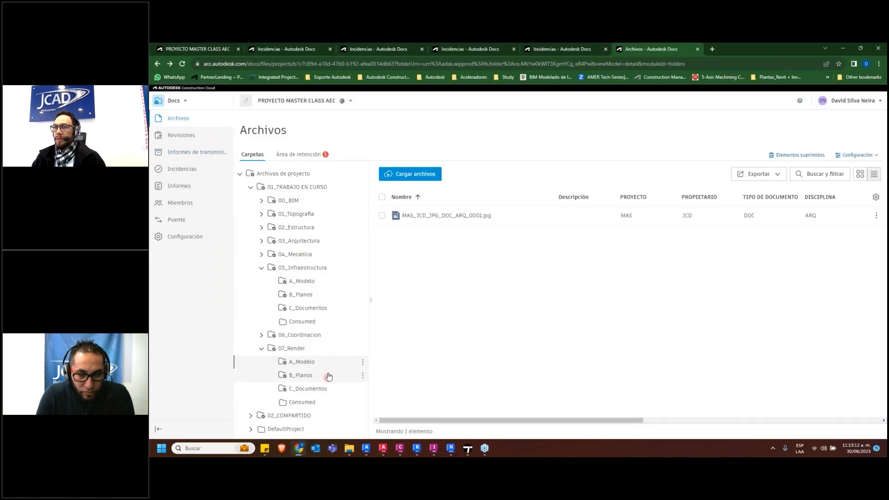
left_click(271, 336)
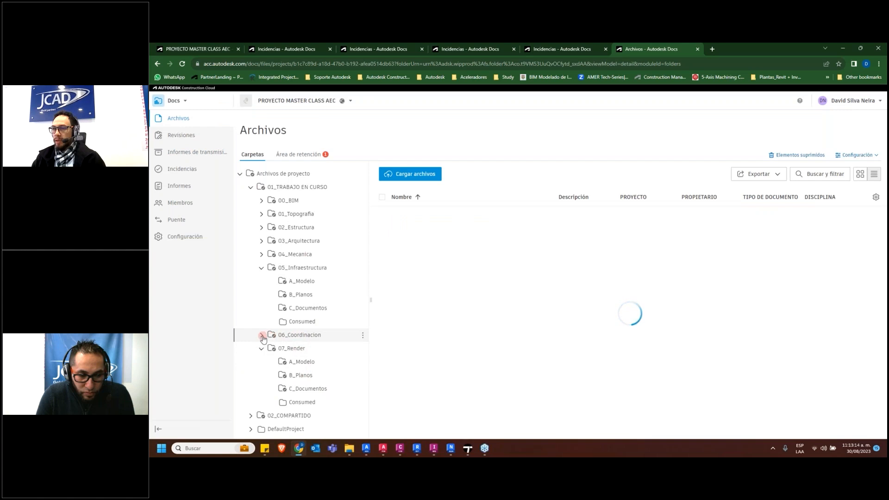
left_click(302, 349)
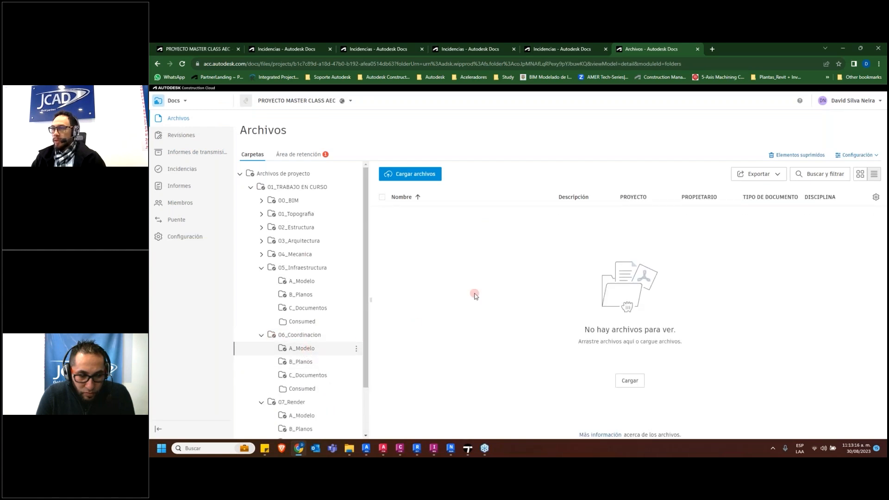
left_click(313, 362)
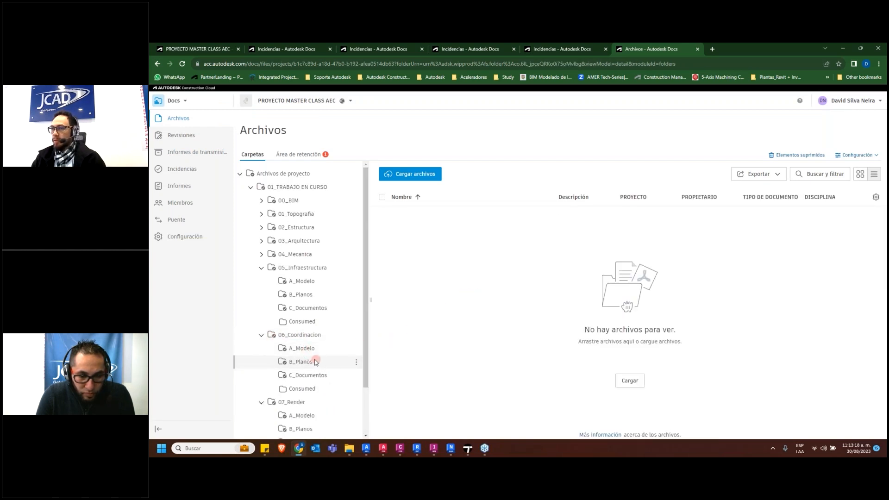
Open MAS_JCD_FBX_MOD_EST_0001.fbx from the A_Modelo folder of 05_Infraestructura and examine the structure beside the road up close
left_click(261, 269)
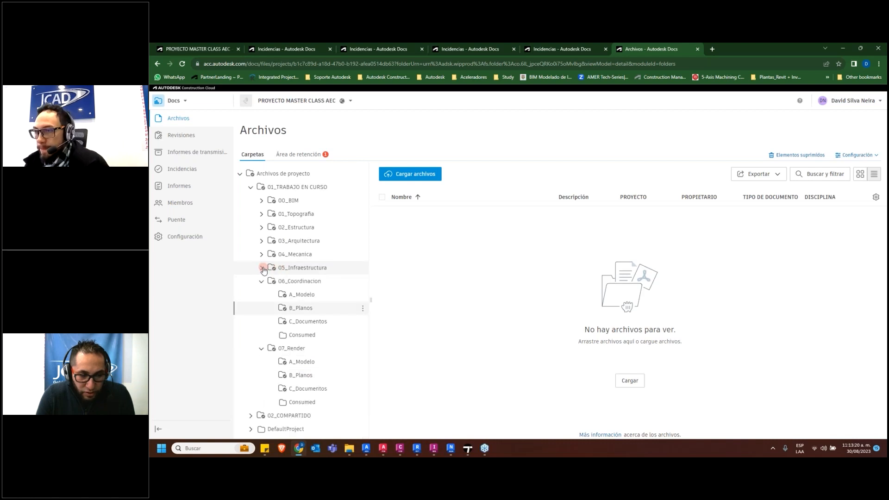
left_click(262, 268)
left_click(302, 282)
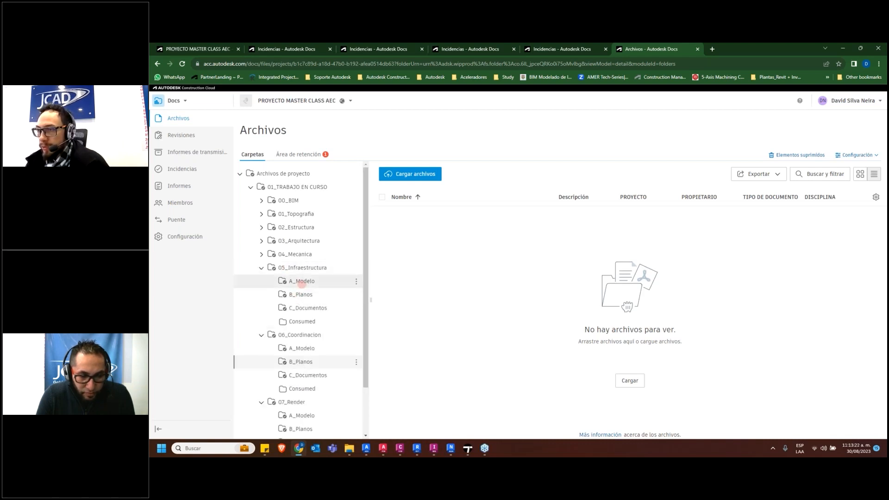
left_click(468, 216)
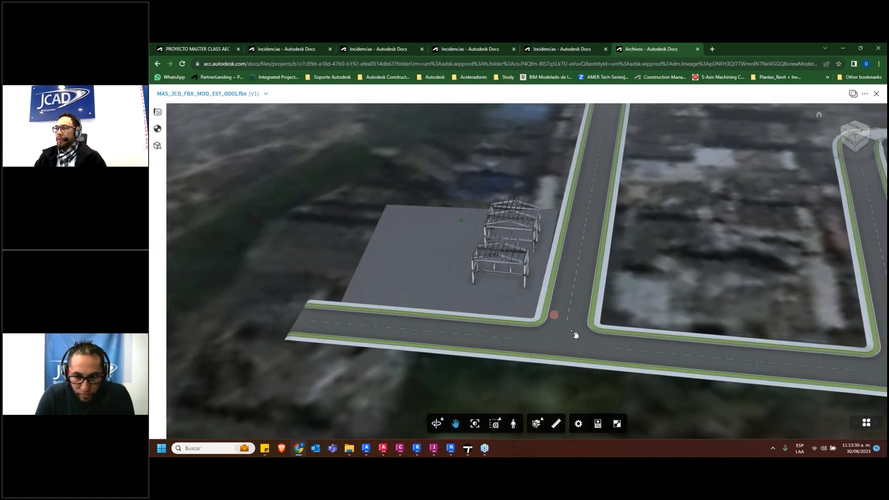
left_click_drag(575, 335, 674, 318)
scroll(628, 295, "down", 5)
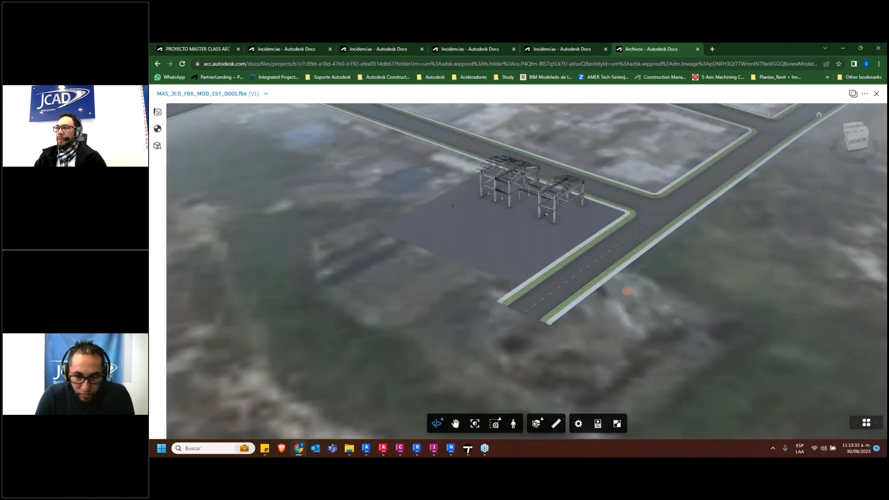
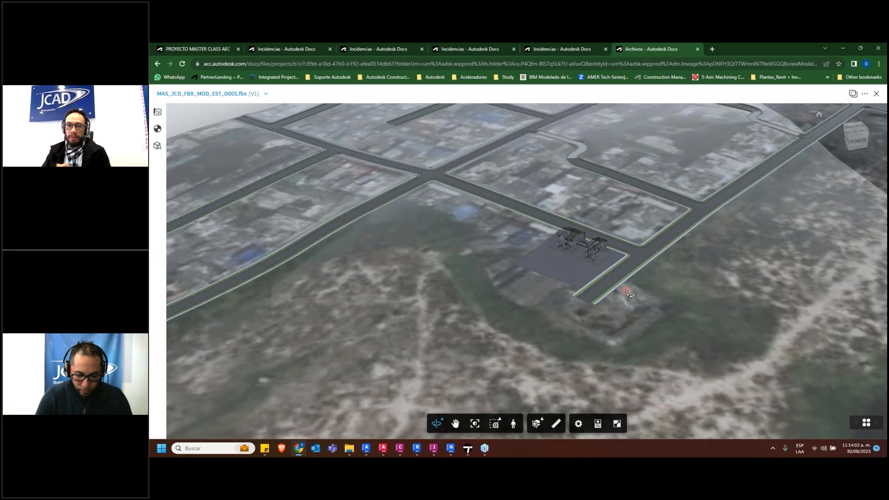
Examine the FBX model's road network and the buildings around the structure from a wider, rotated view
scroll(606, 274, "down", 3)
middle_click_drag(528, 308, 639, 330)
scroll(636, 328, "up", 1)
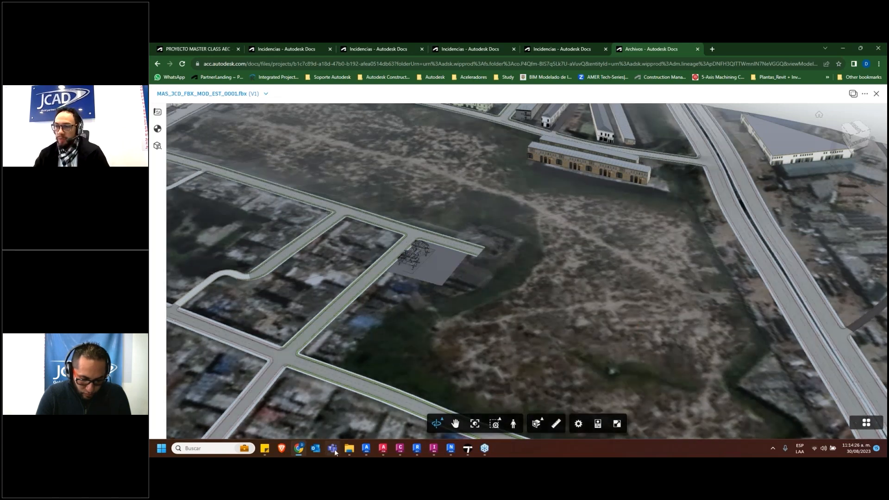
Switch to File Explorer, show the program shortcuts in the AUTODESK folder and minimize the window
left_click(348, 448)
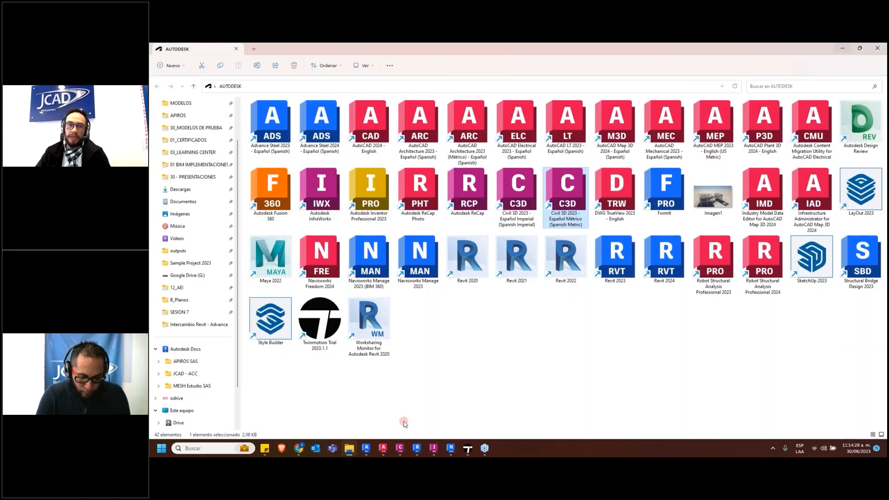
left_click(725, 418)
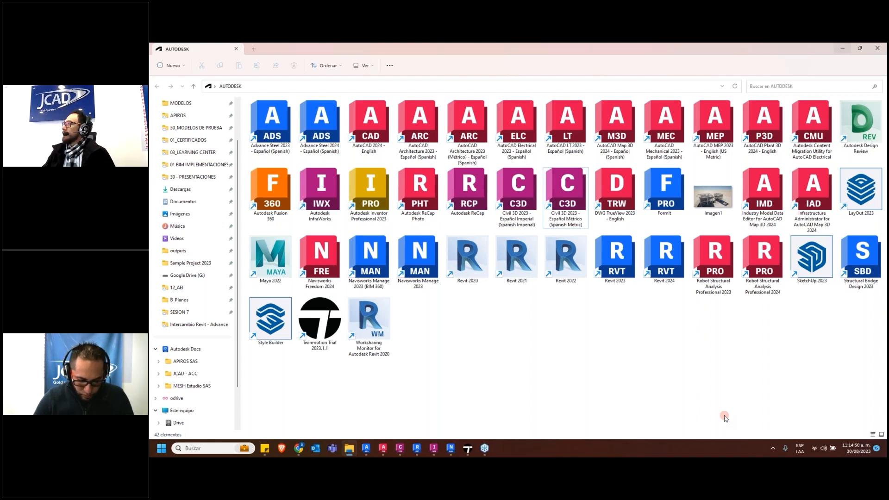
left_click(842, 48)
Inspect the steel structure and its platform beside the road in MAS_JCD_FBX_MOD_EST_0001.fbx from another angle
left_click_drag(583, 236, 508, 248)
double_click(508, 247)
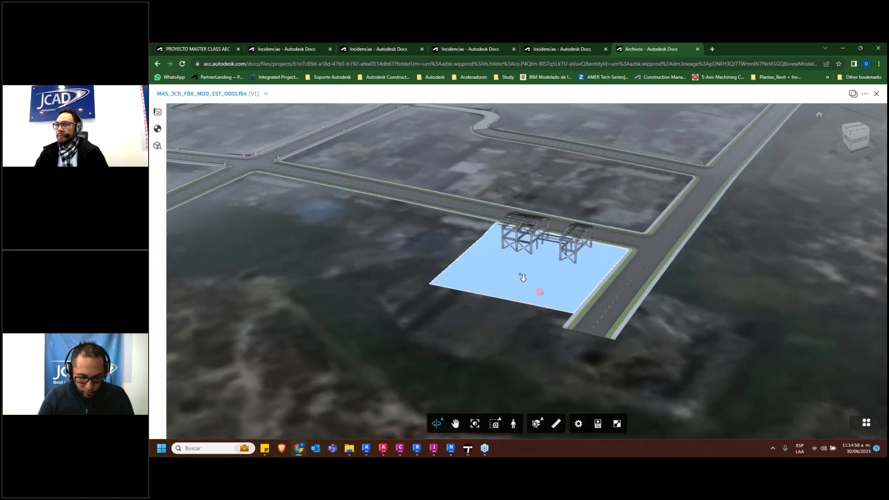
scroll(500, 223, "down", 3)
Check the Design Collaboration timeline and the issues list, and open the project's Archivos section in Autodesk Docs
left_click(210, 46)
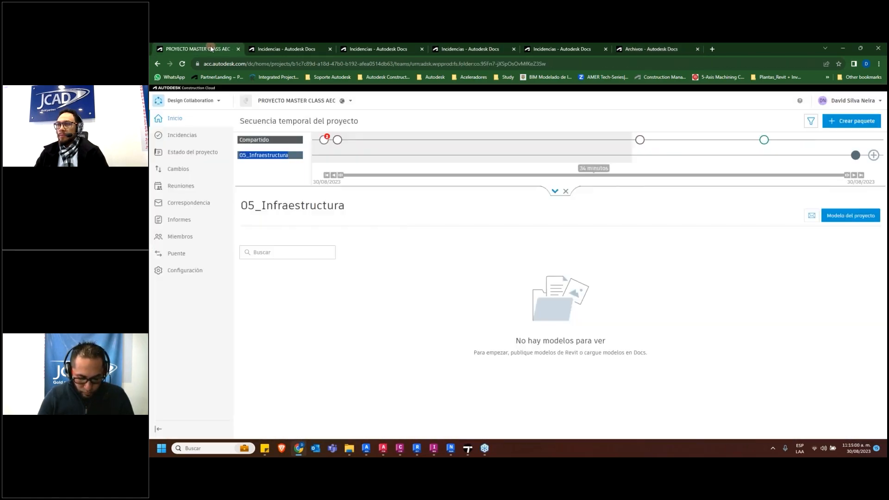
left_click(286, 48)
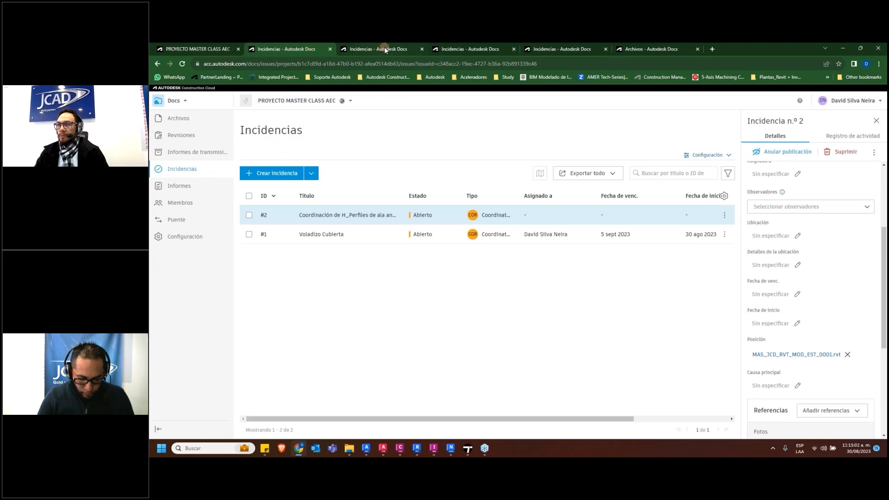
left_click(186, 120)
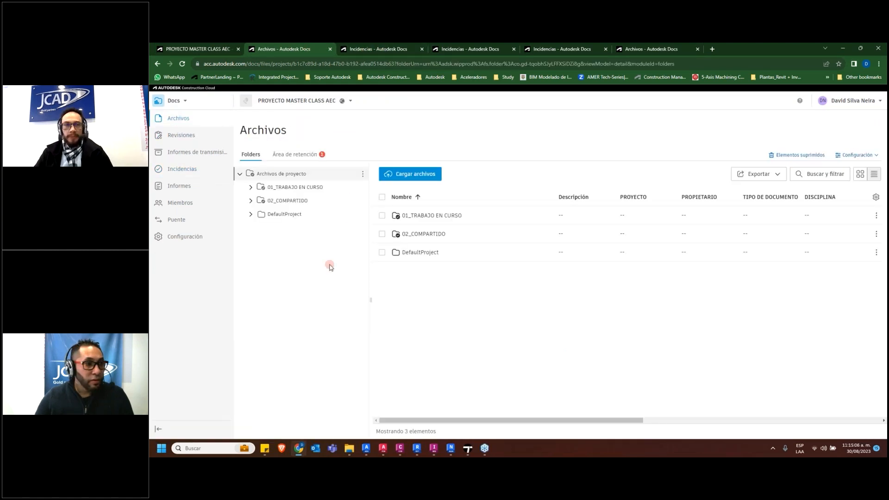